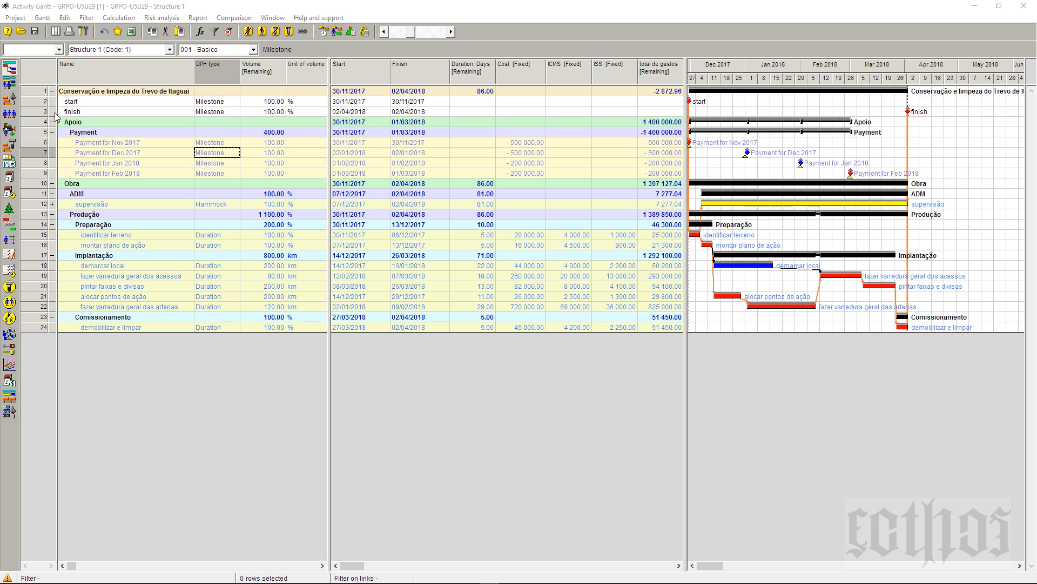
Check the available layouts, keep 001 - Basico, and collapse the Apoio and Obra phases to their summary rows.
click(253, 50)
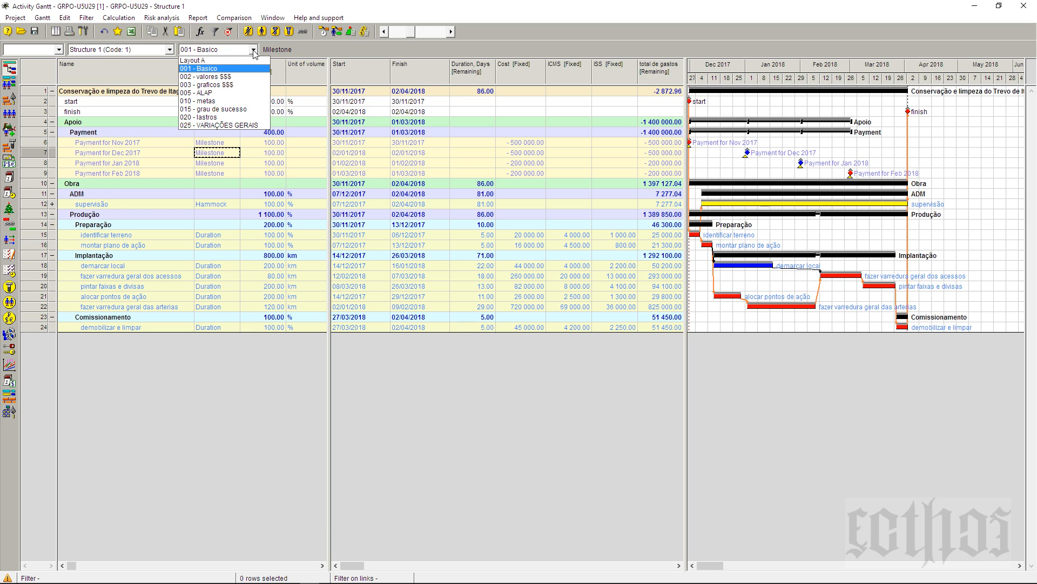
click(253, 50)
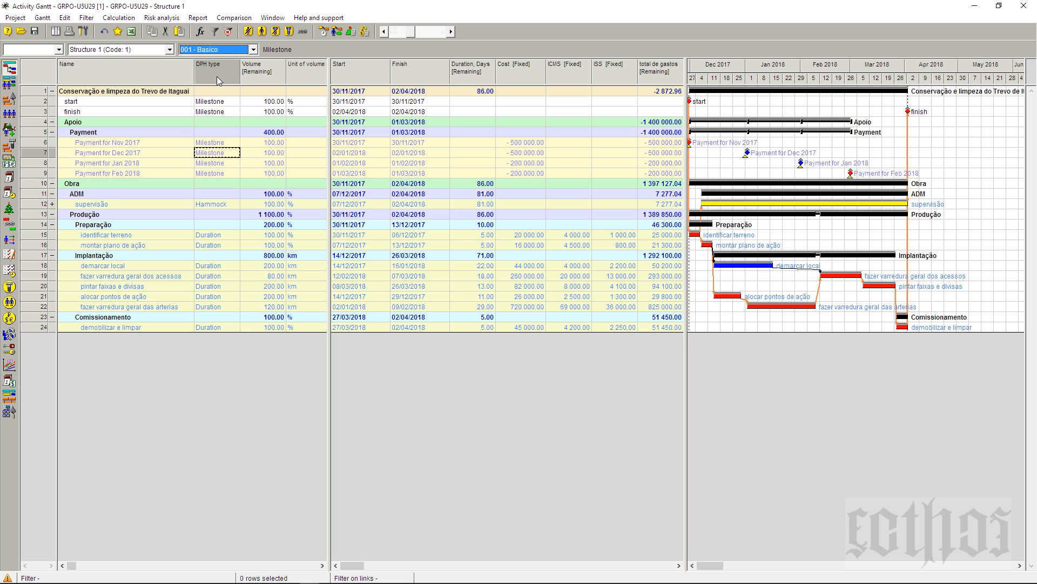
click(52, 122)
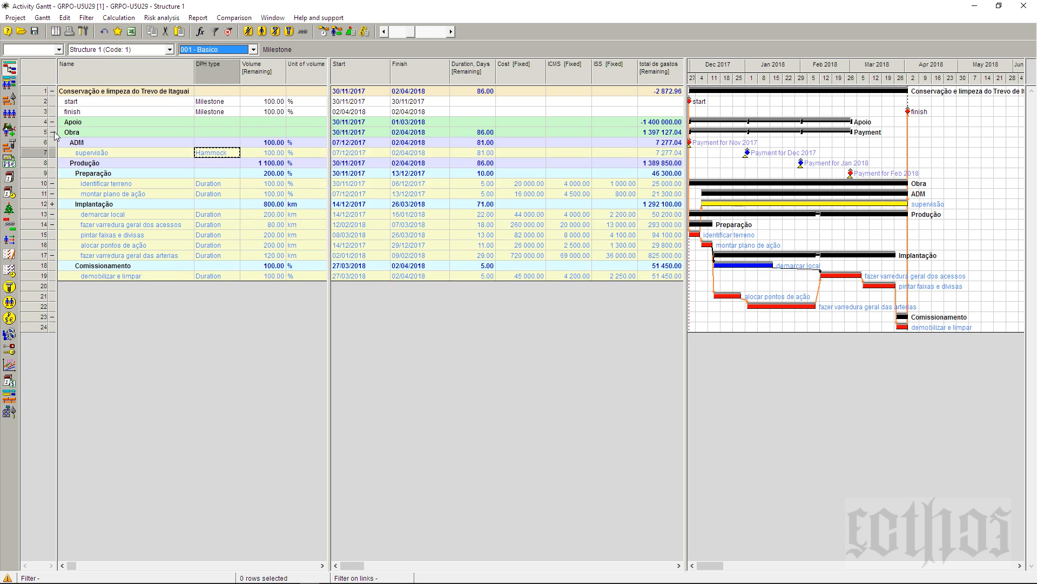
click(52, 132)
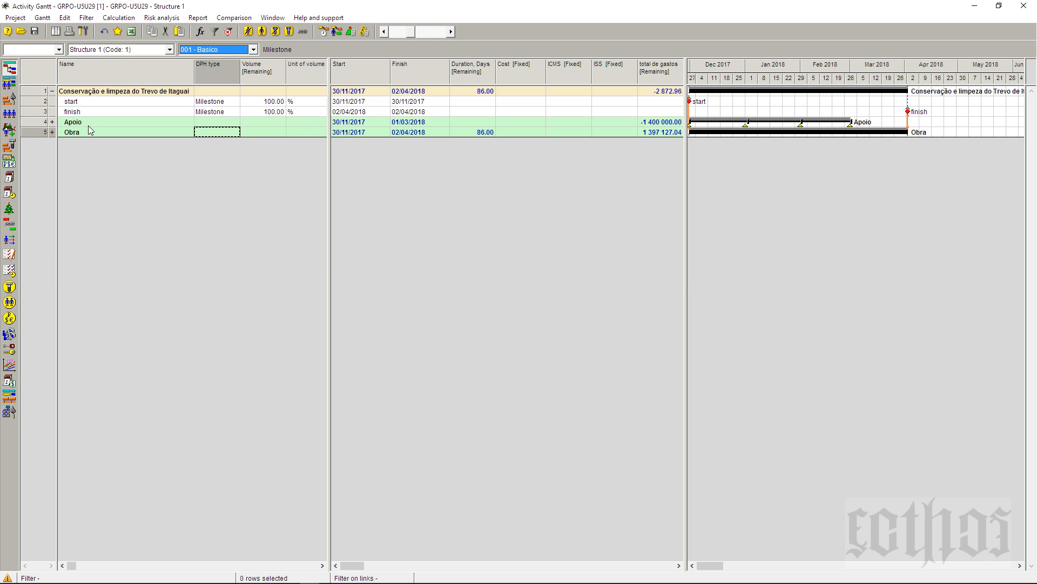
Expand the Obra phase and inspect its ADM and Produção groups by collapsing both and expanding them again.
click(53, 133)
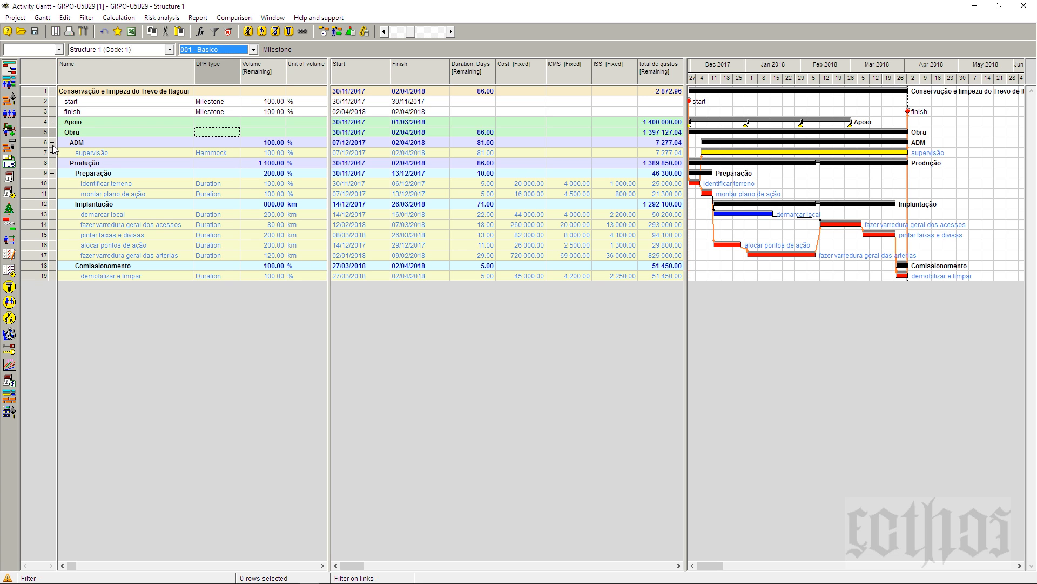
click(52, 142)
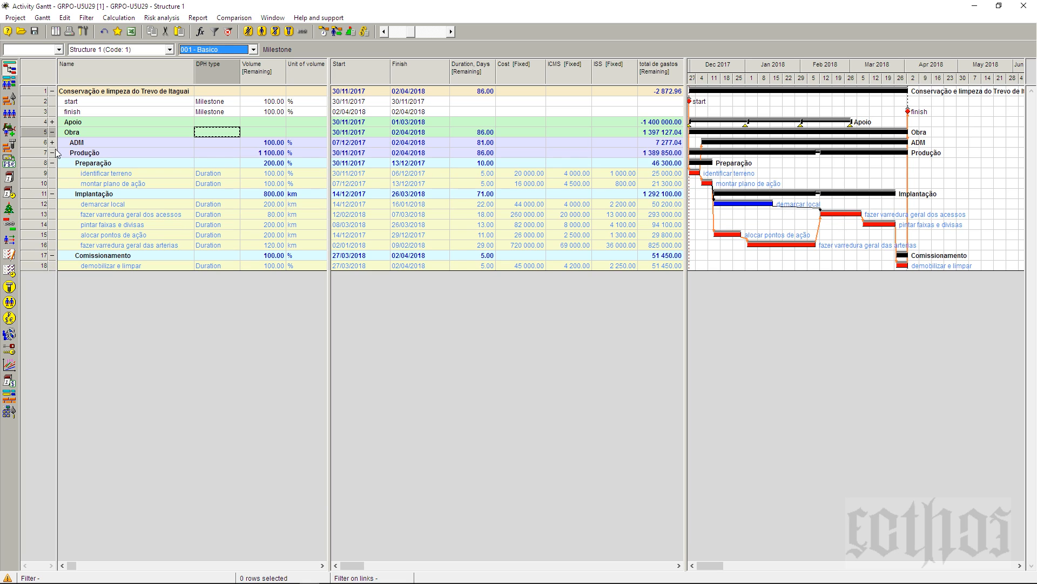
click(52, 153)
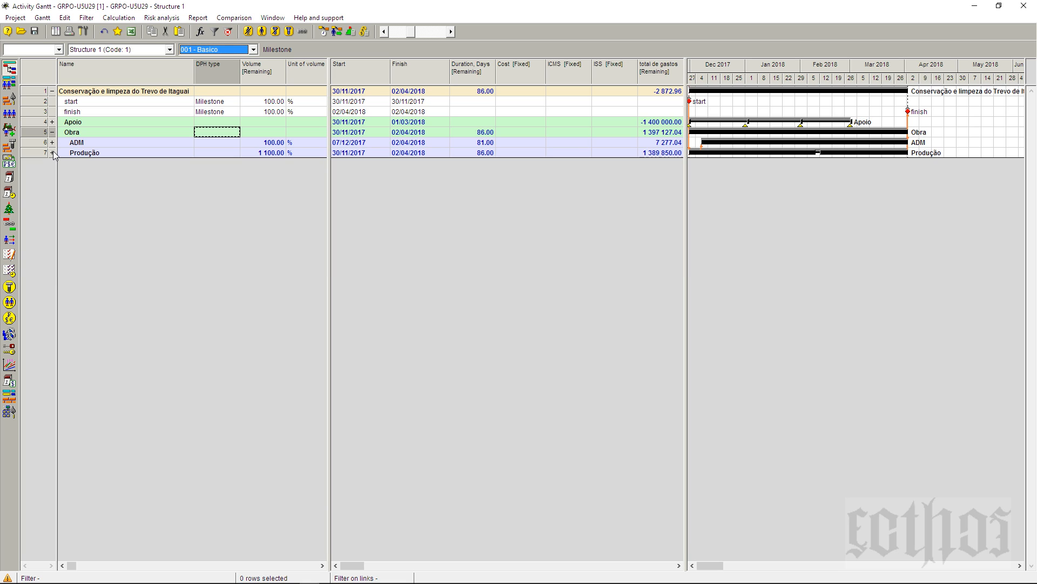
click(53, 153)
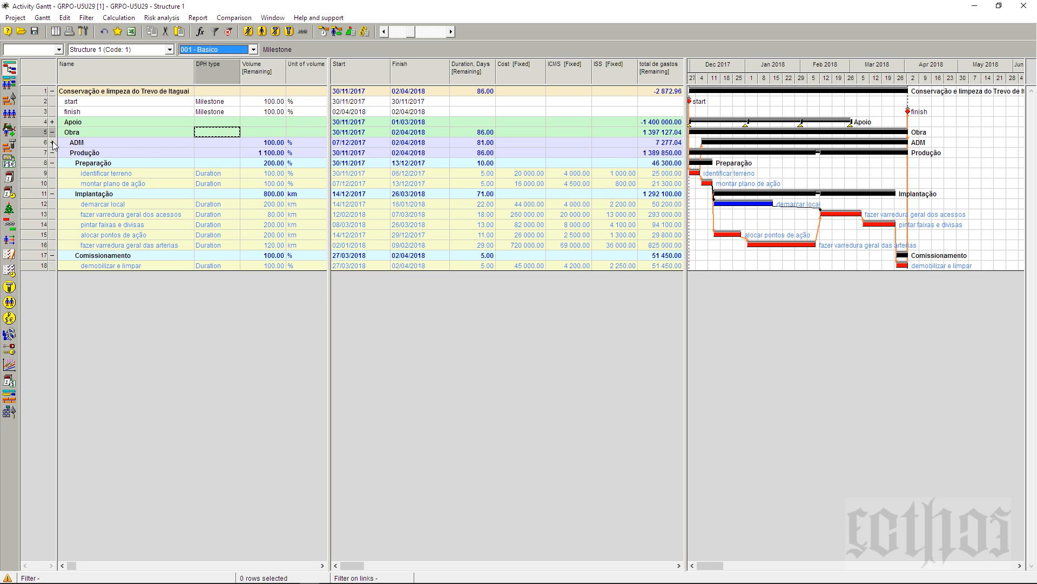
click(52, 143)
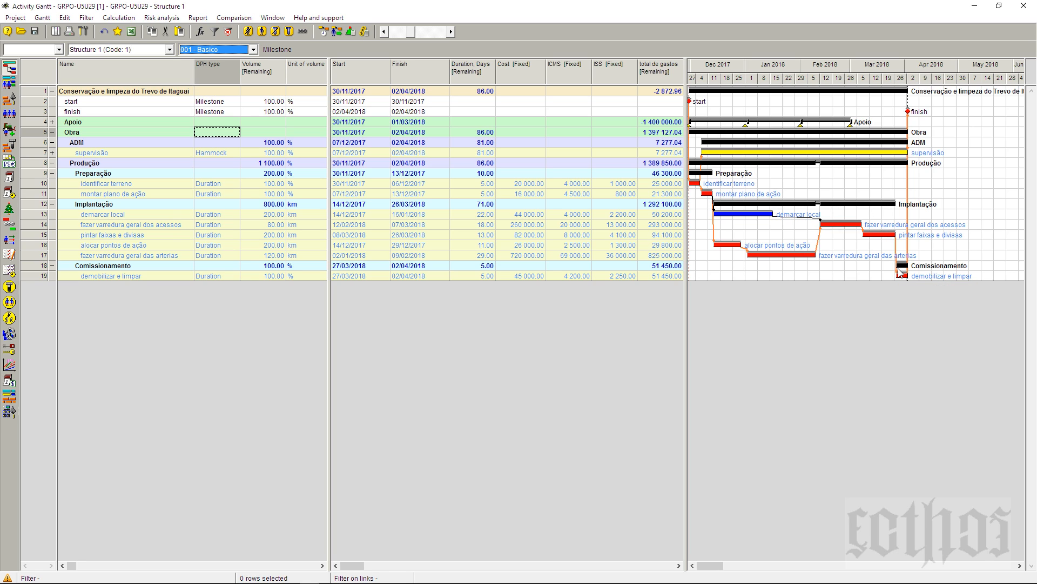
Examine the demarcar local, fazer varredura geral dos acessos, identificar terreno and supervisão activities in the table and Gantt chart.
mouse_move(757, 220)
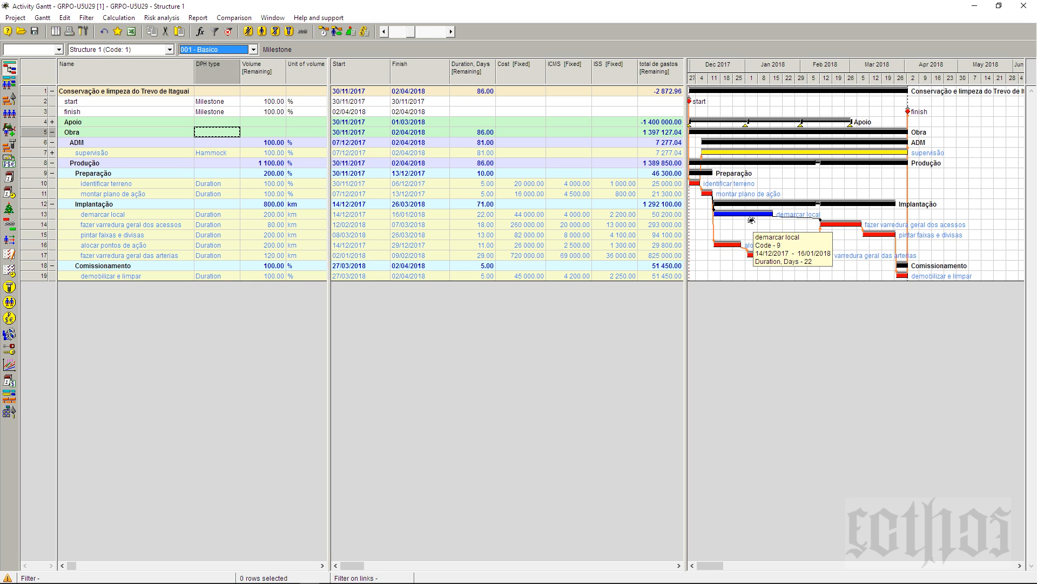
click(36, 226)
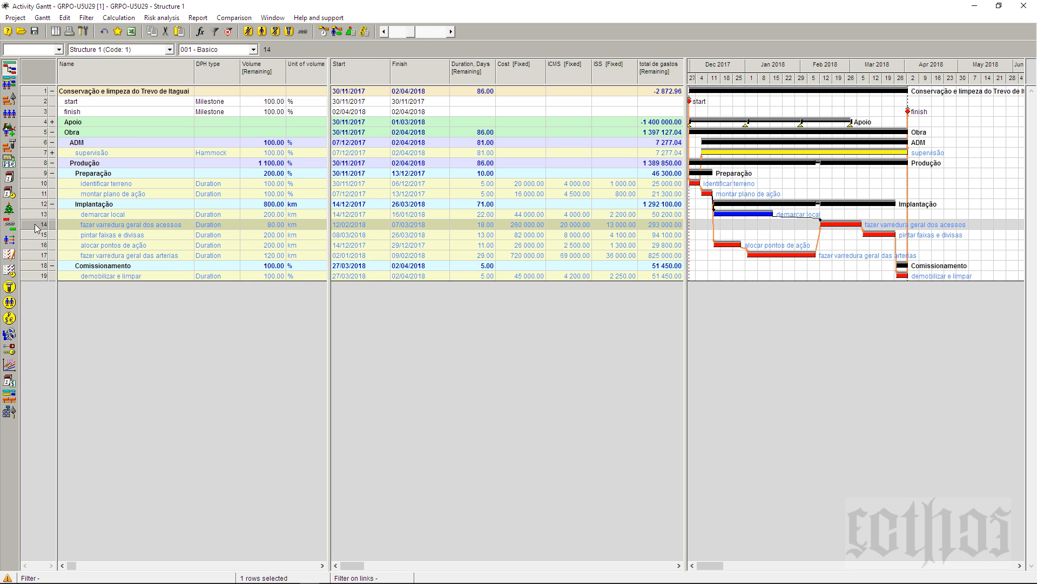
click(35, 216)
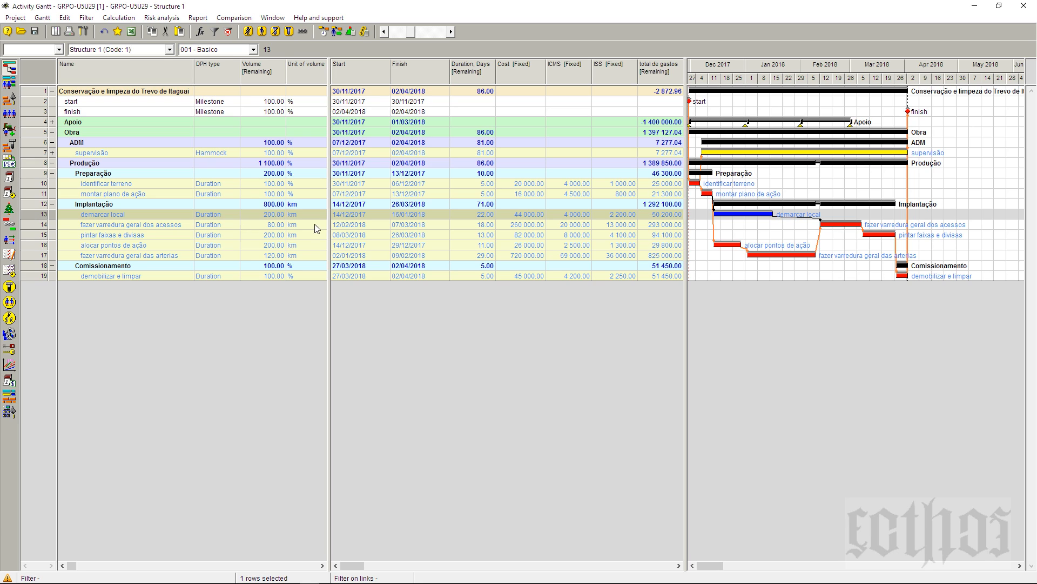
mouse_move(754, 255)
click(44, 187)
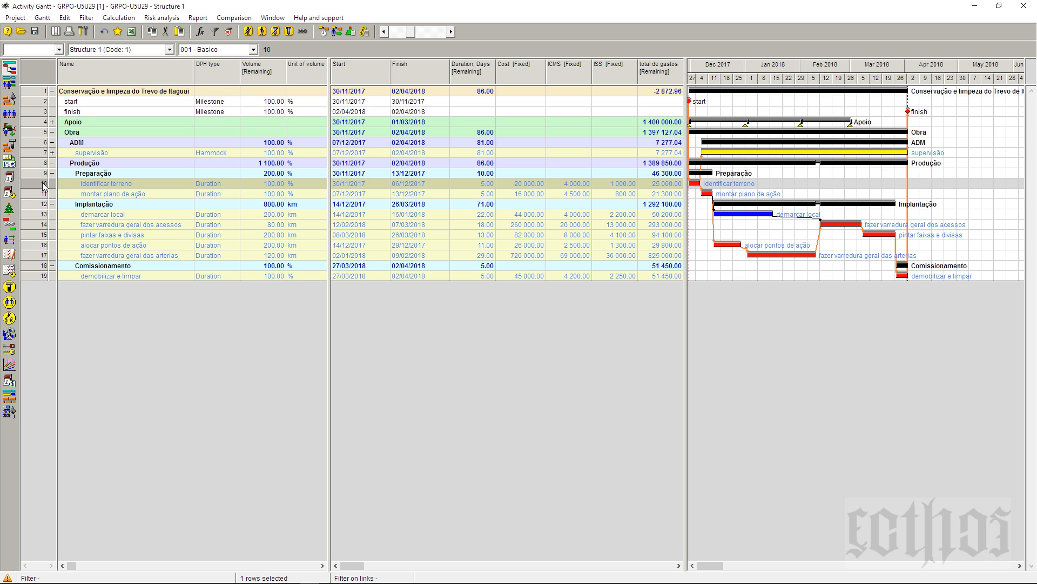
click(142, 154)
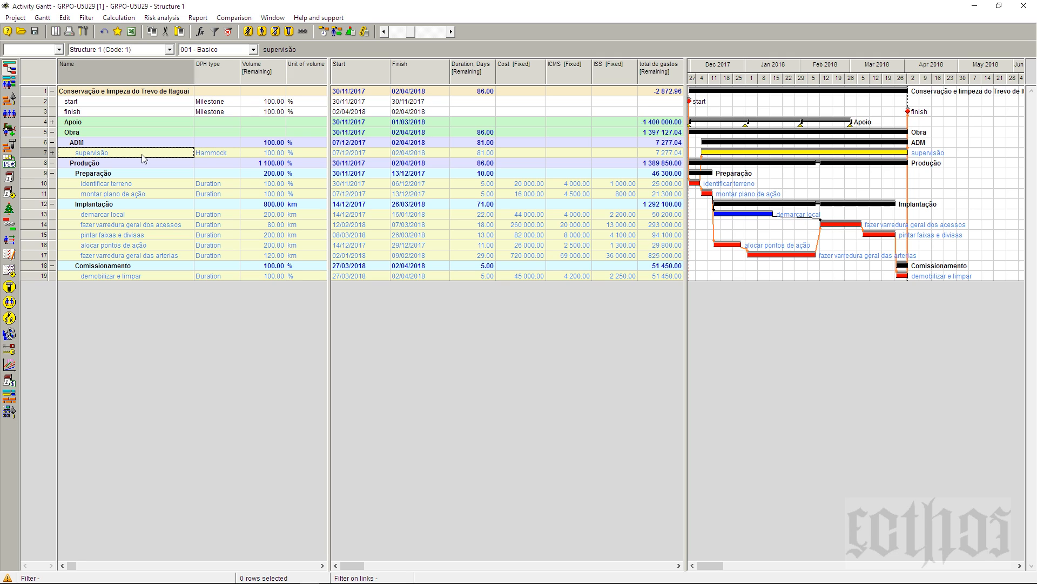
Collapse the Obra phase, expand Apoio and examine its monthly payment milestones from Dec 2017 to Feb 2018.
click(52, 132)
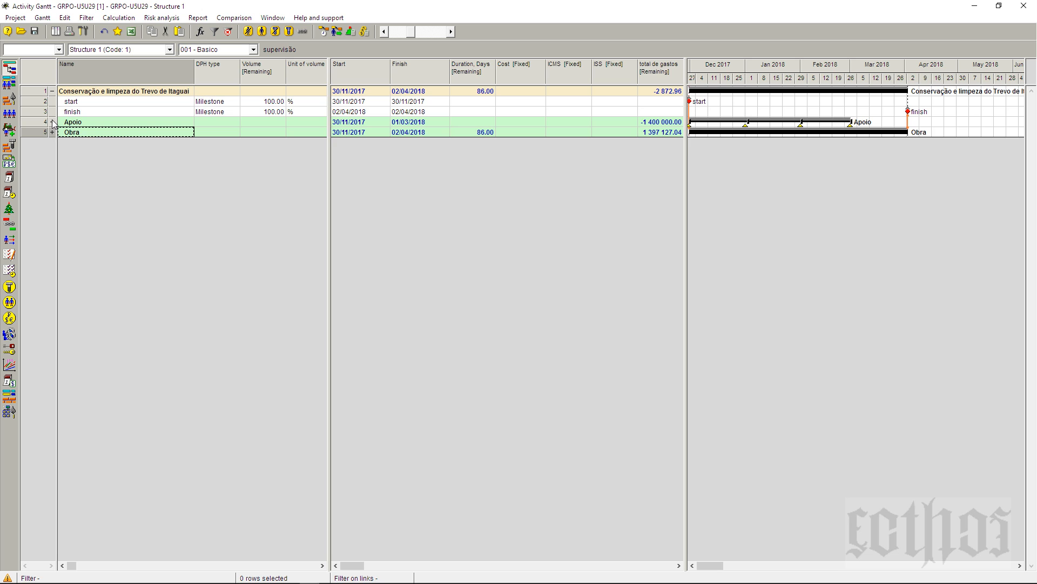
click(53, 122)
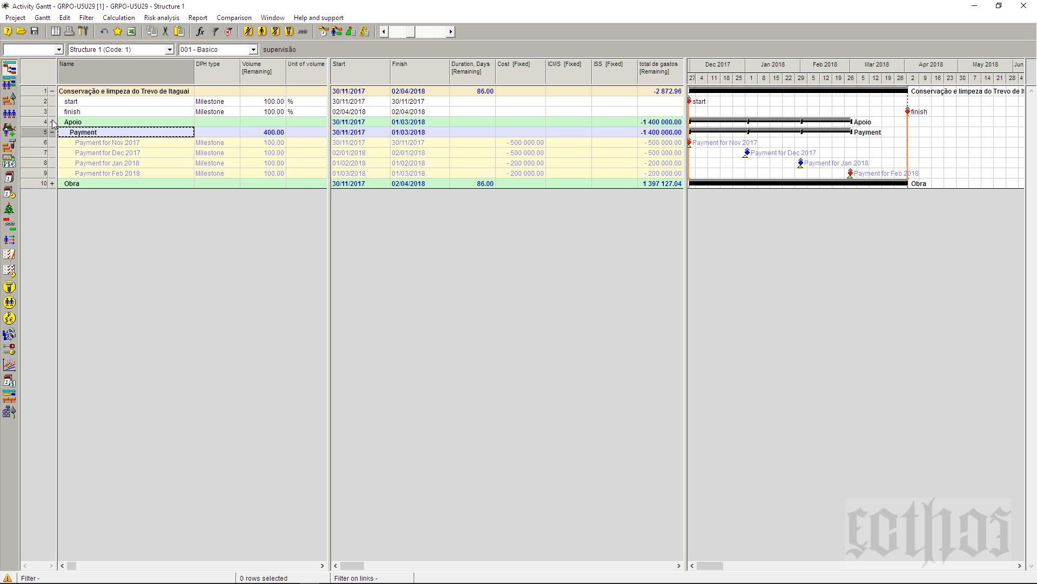
click(103, 155)
click(104, 163)
click(106, 174)
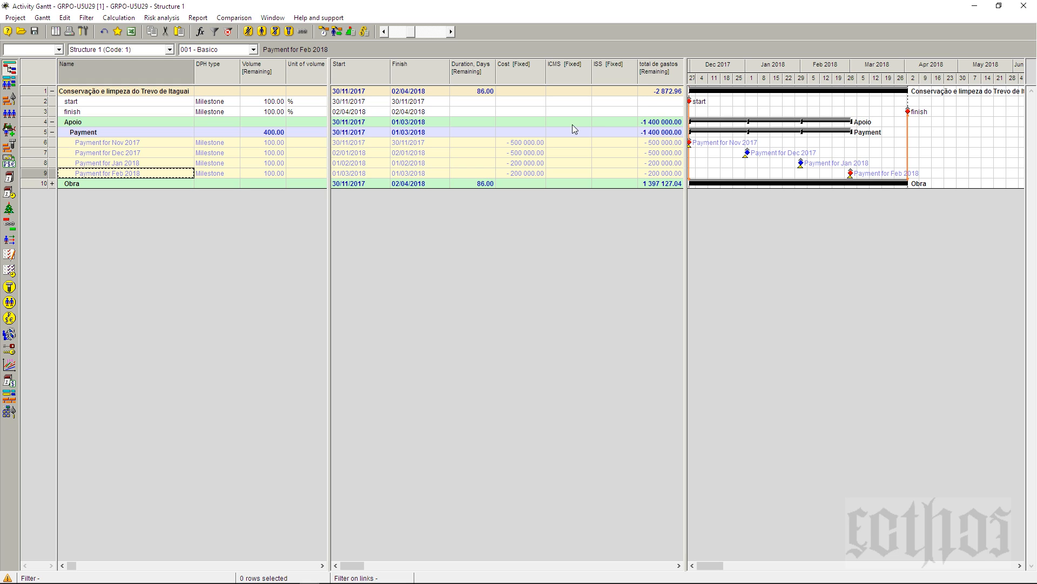
Examine the start dates and fixed costs of the payment milestones under Apoio.
click(358, 145)
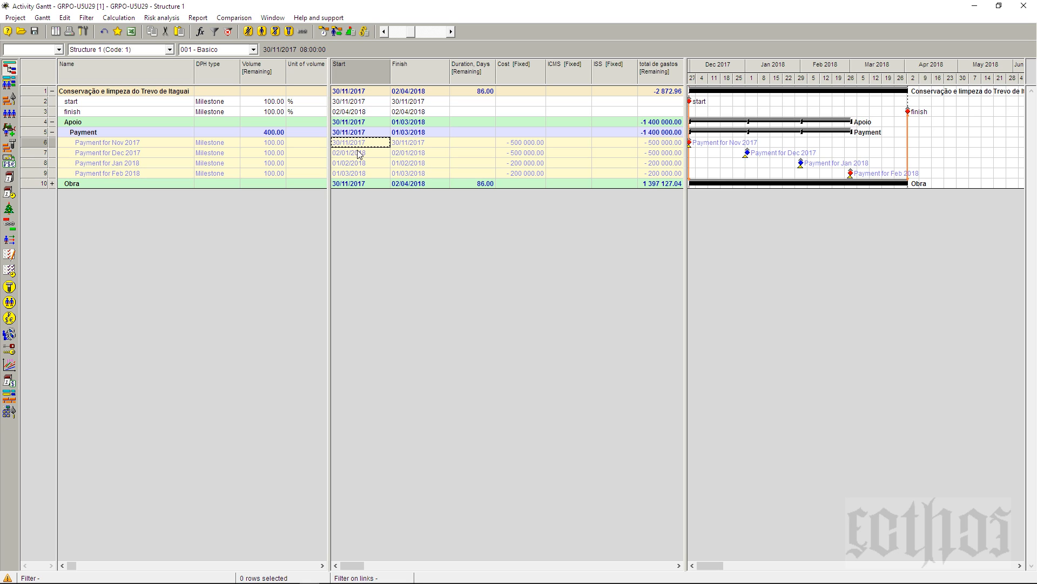
click(359, 164)
click(359, 173)
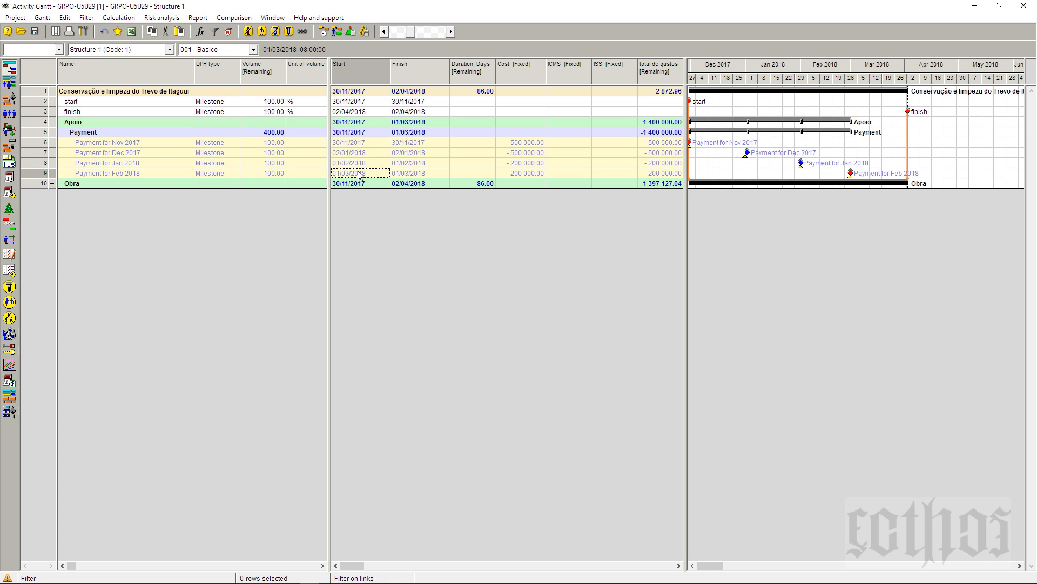
click(515, 145)
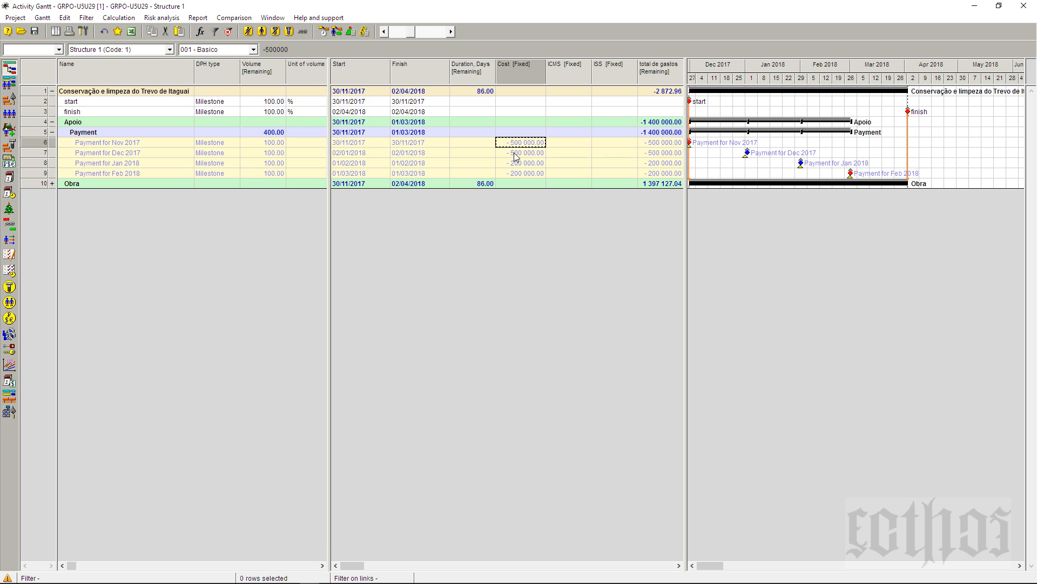
click(515, 155)
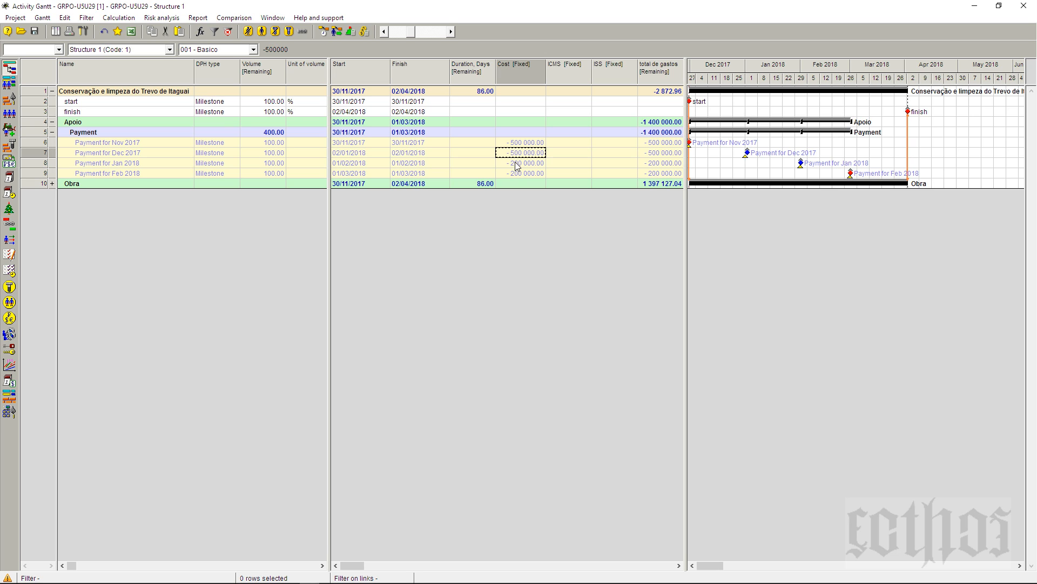
click(516, 164)
click(517, 173)
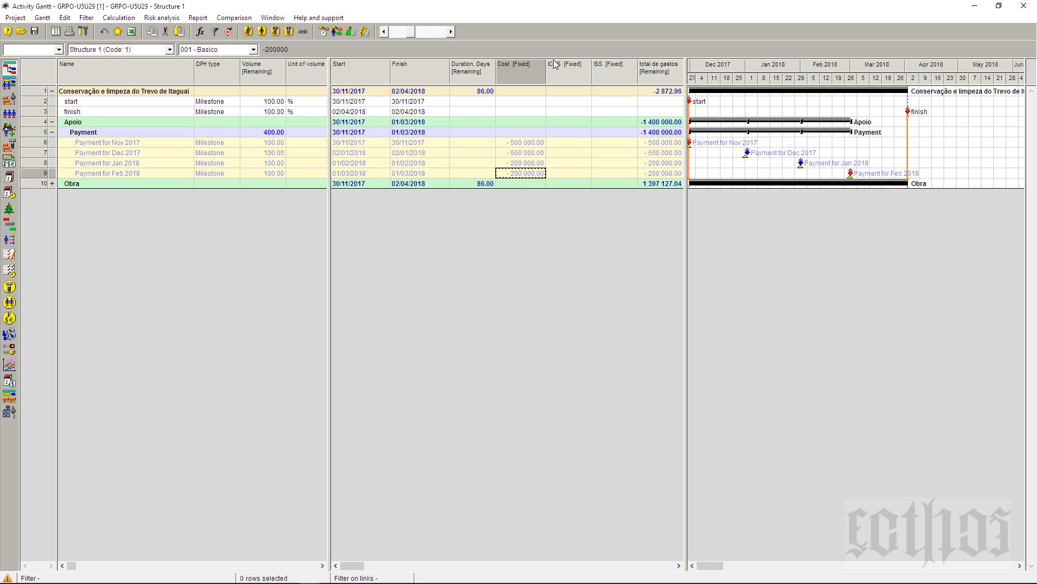
Expand the Obra phase to compare its activity costs and examine the whole project's total de gastos value.
click(53, 184)
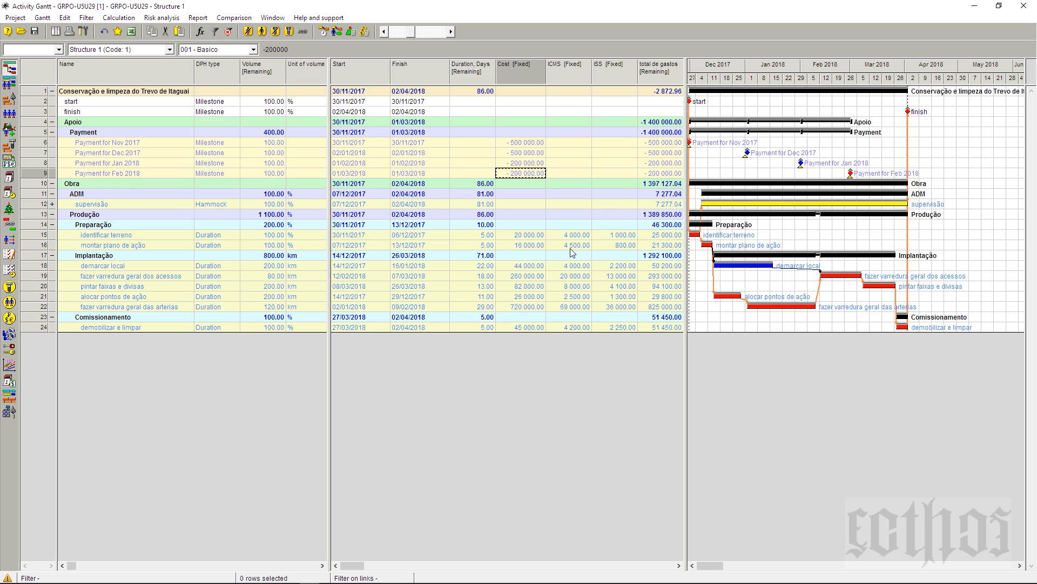
click(52, 184)
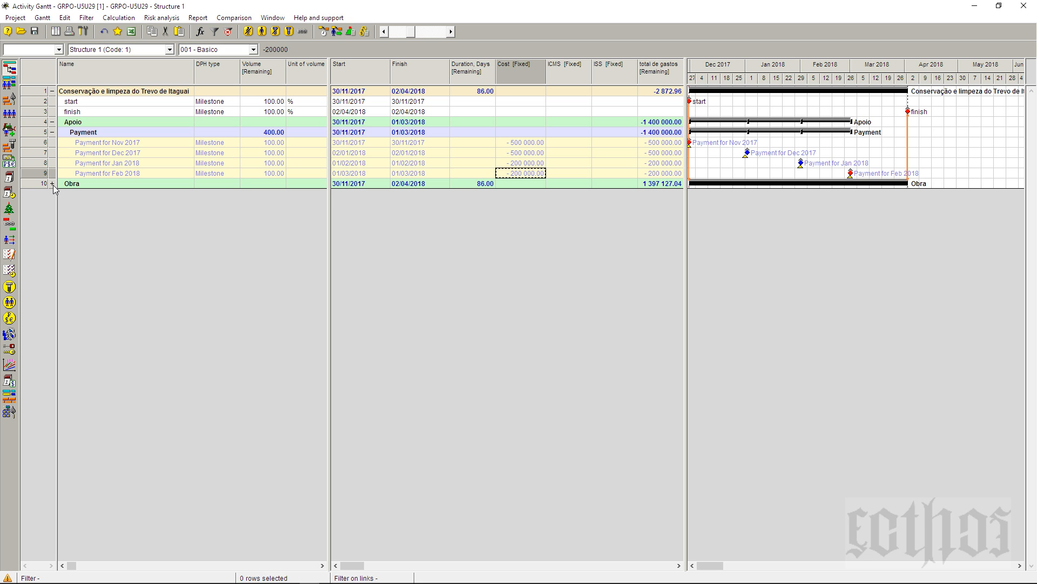
click(53, 183)
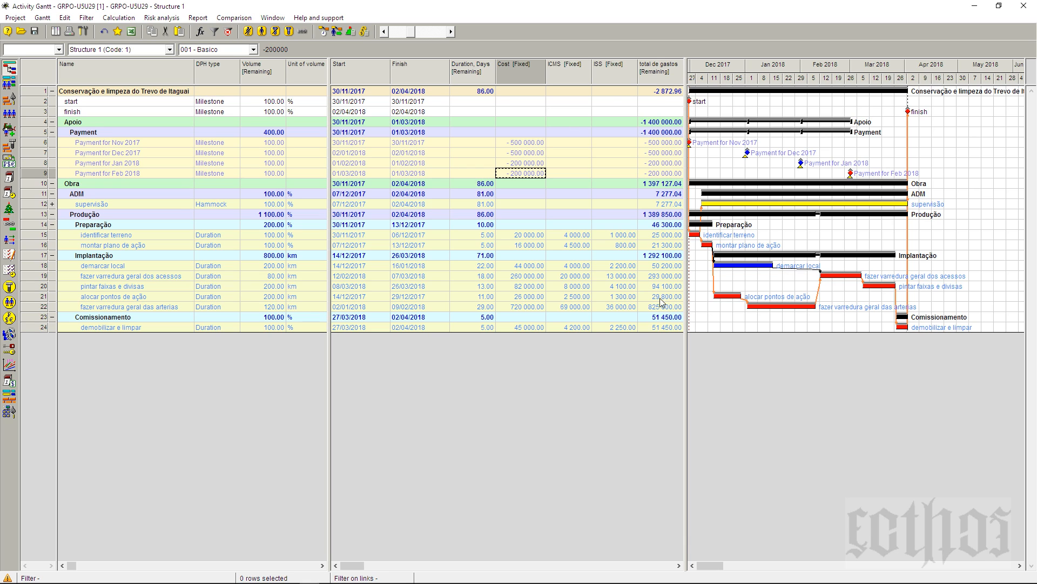
click(662, 92)
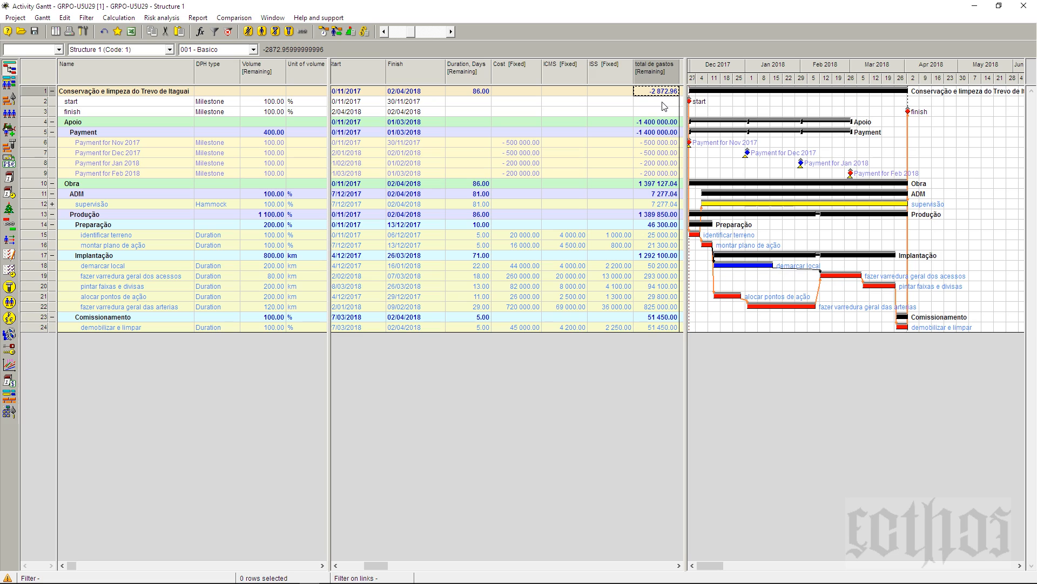
Switch the table to the 002 - valores $$$ layout and select the whole project's custo direto value.
click(234, 50)
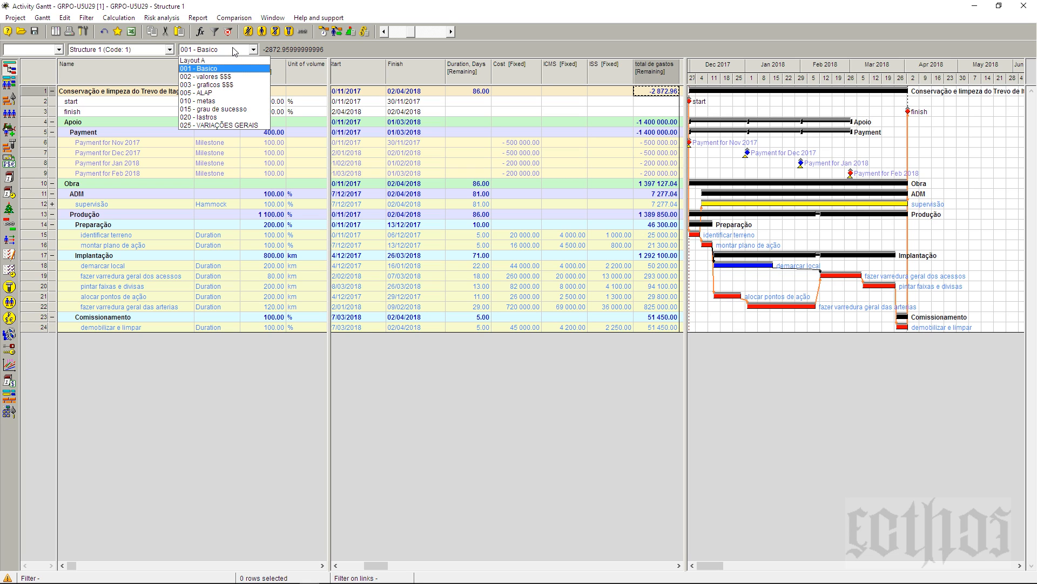
key(Return)
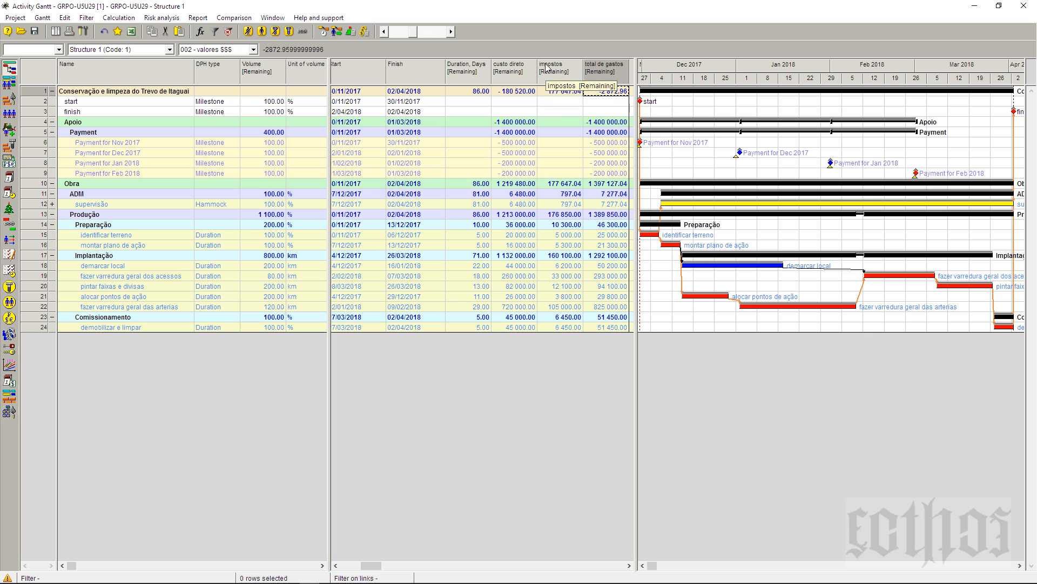
click(516, 92)
Examine the cost component fields that can be shown as columns, without adding any to the table.
right_click(513, 68)
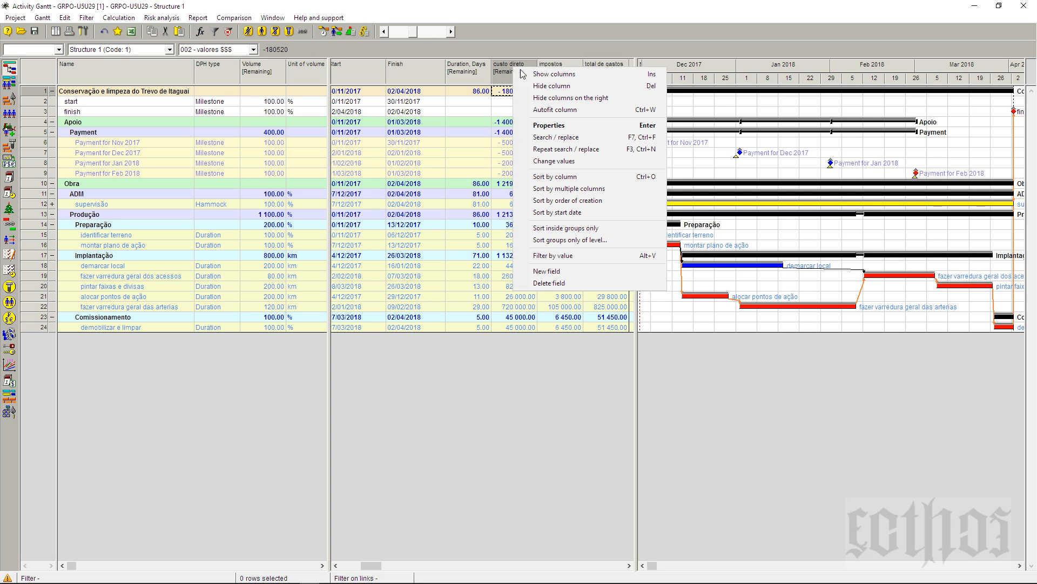
click(532, 75)
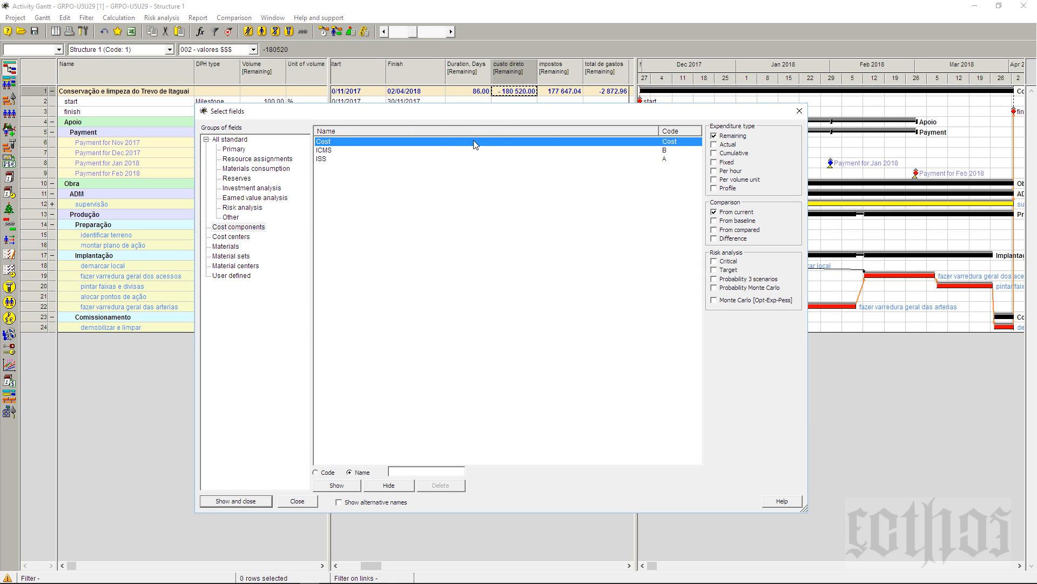
click(799, 110)
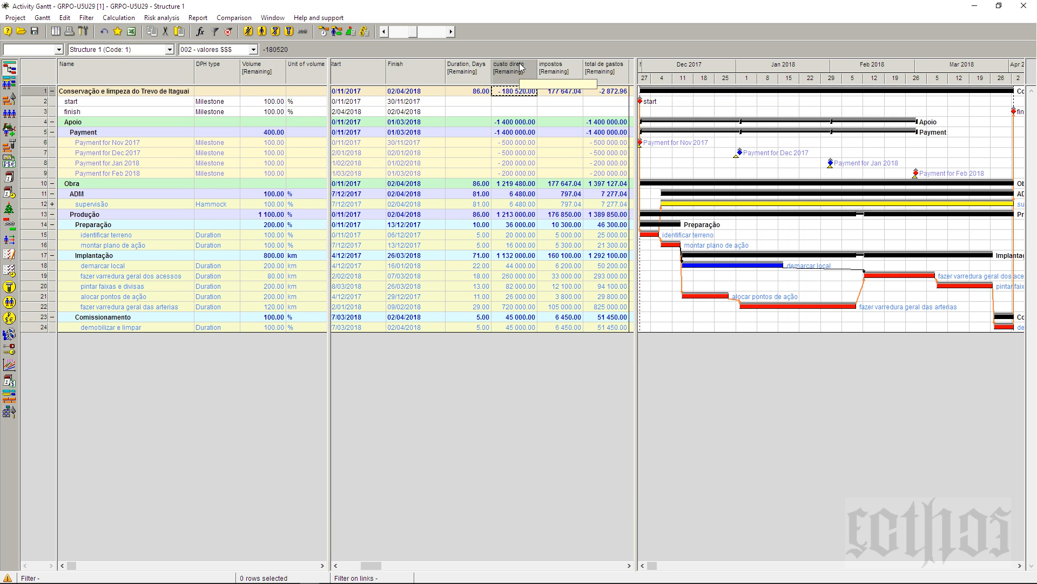
Examine the cost center fields, including impostos, in the field selection for the impostos column without adding any.
right_click(549, 67)
click(564, 74)
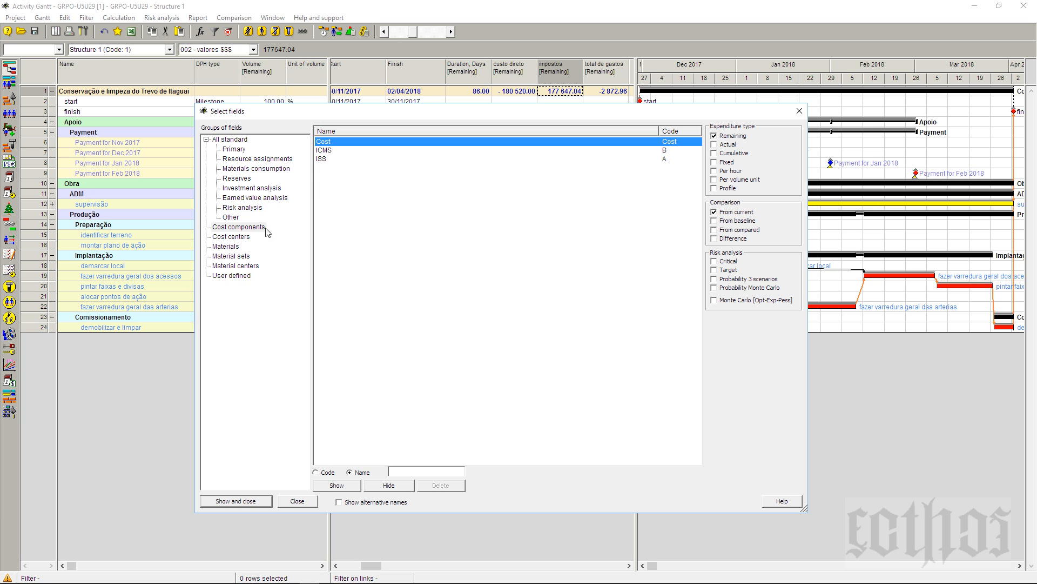
click(238, 237)
click(329, 150)
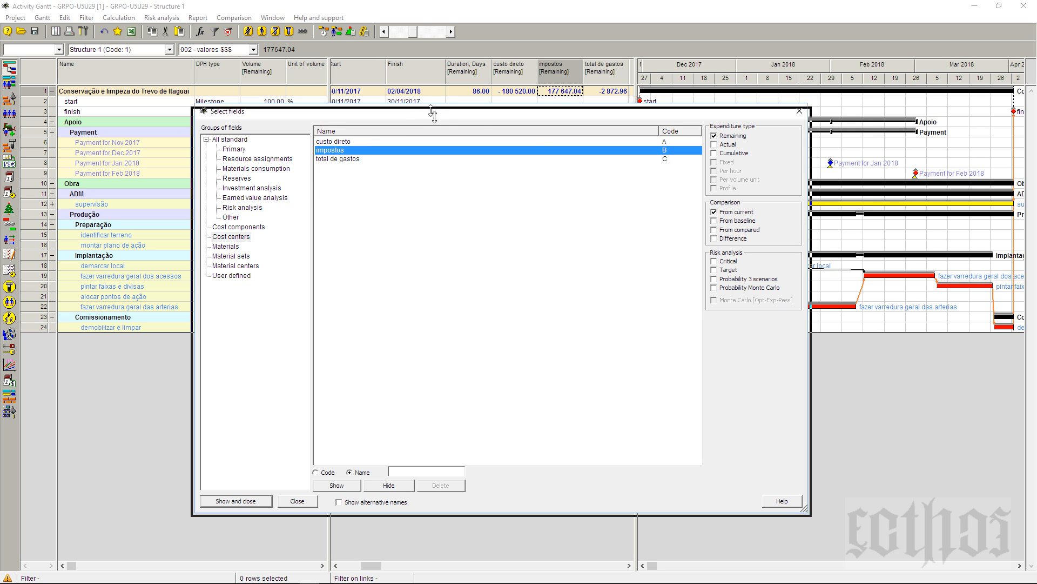
drag(421, 115, 421, 154)
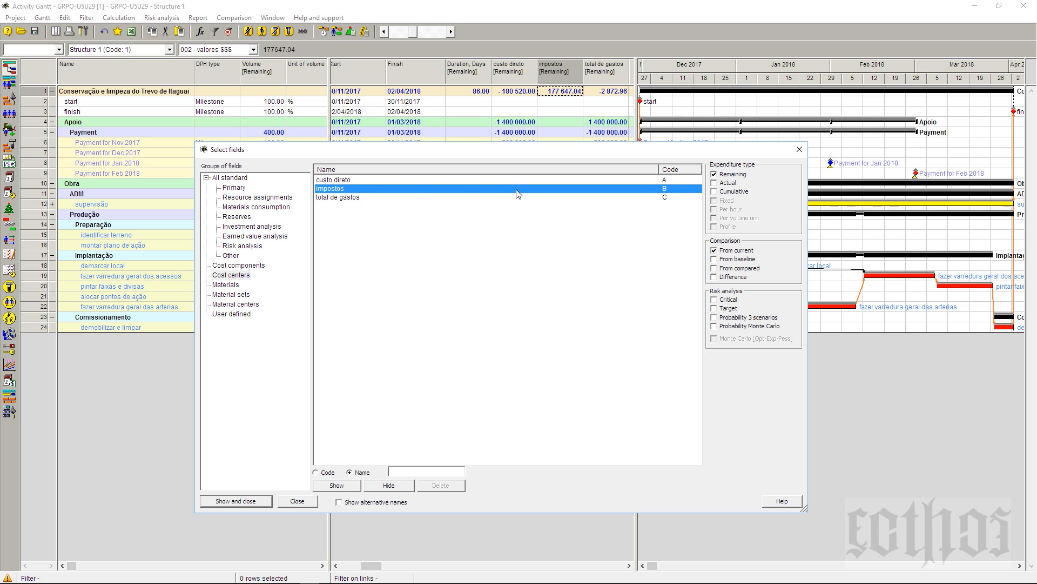
click(800, 149)
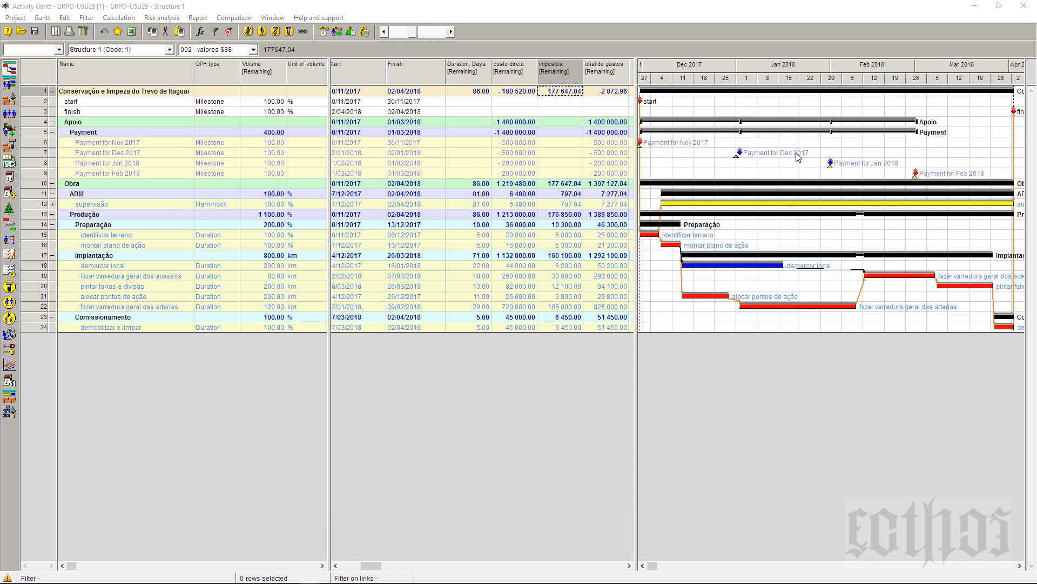
Open the cost centers list and examine which cost components participate in the custo direto cost center.
click(516, 72)
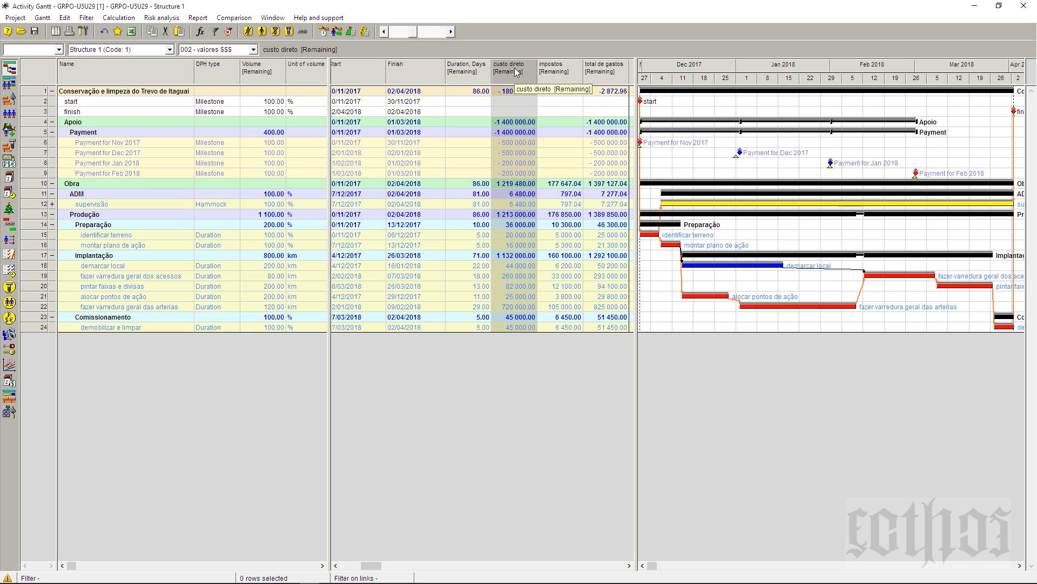
click(10, 319)
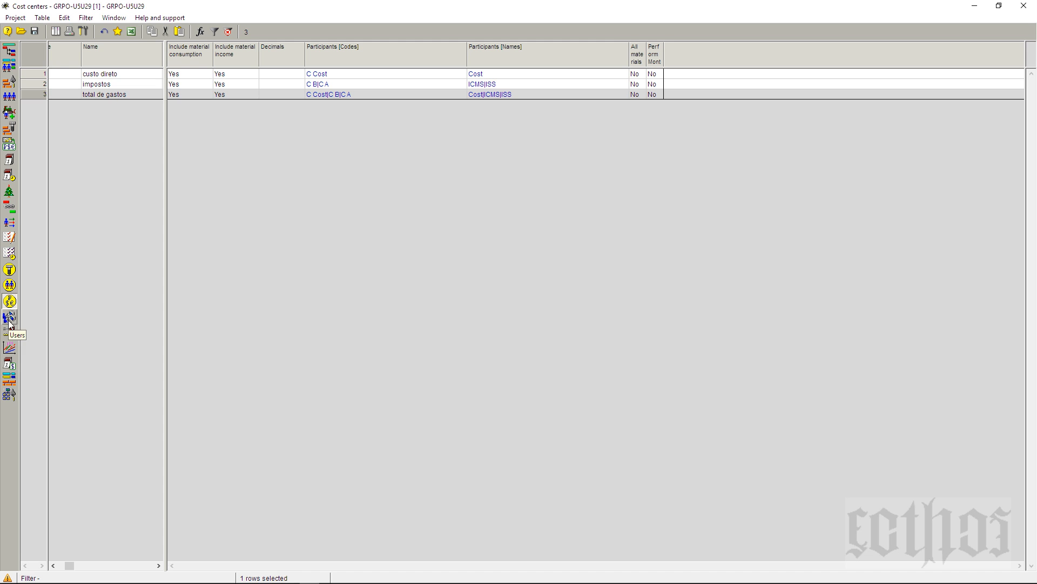
click(36, 73)
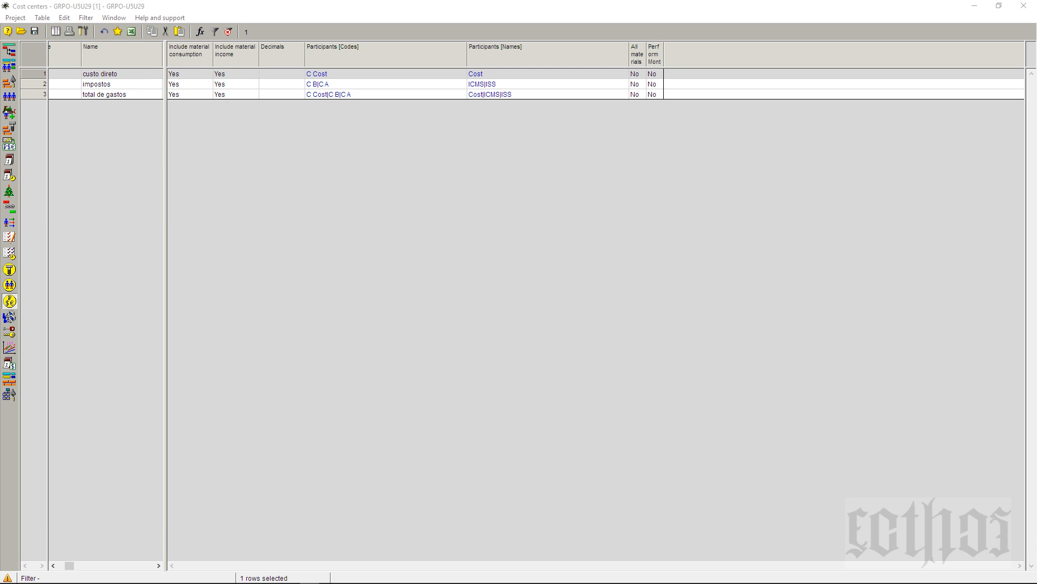
drag(0, 218, 711, 213)
click(625, 228)
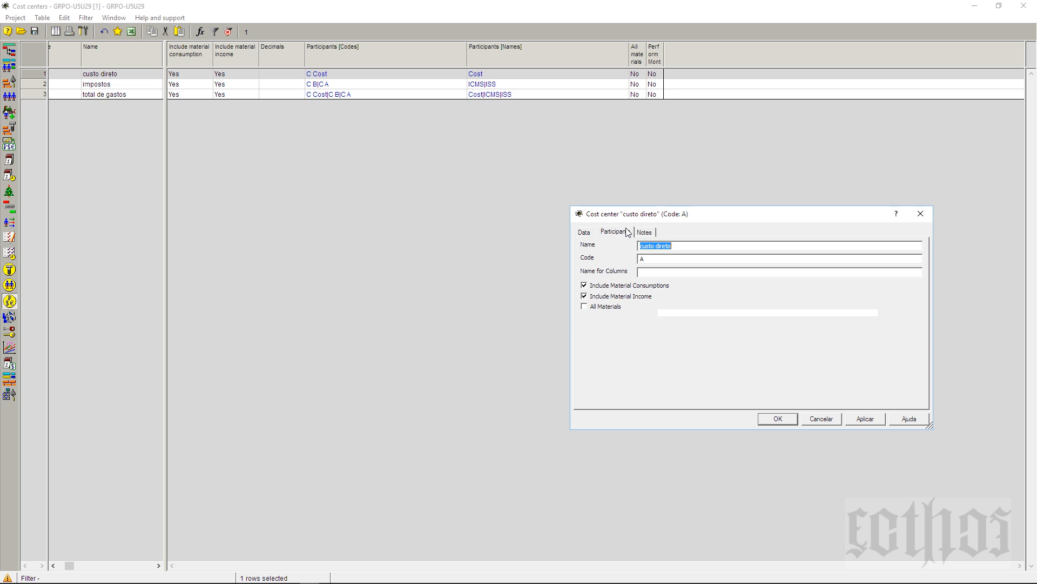
click(612, 265)
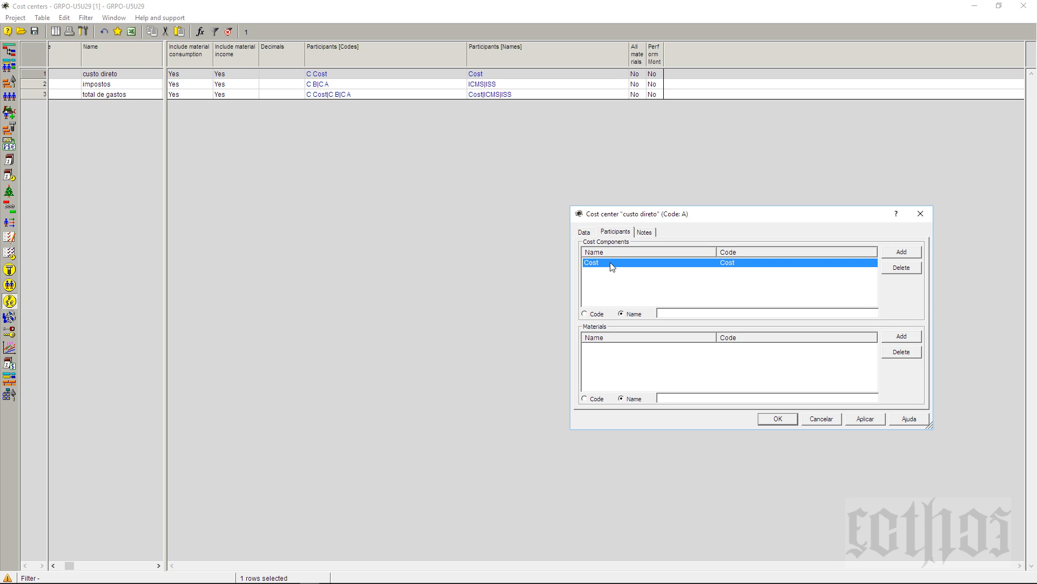
Examine the impostos cost center's general data and its participating cost components, ICMS and ISS.
click(37, 84)
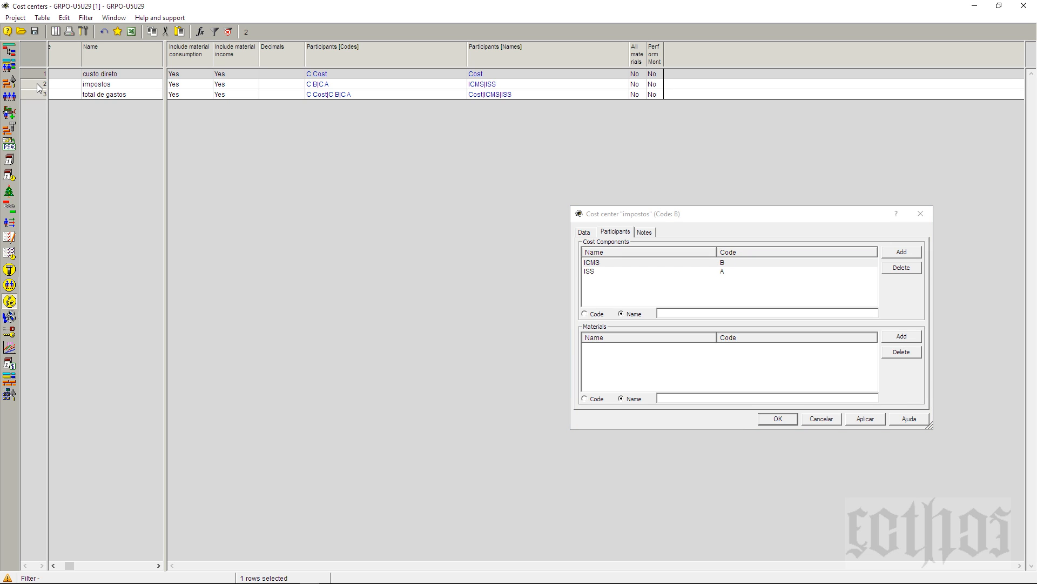
click(585, 232)
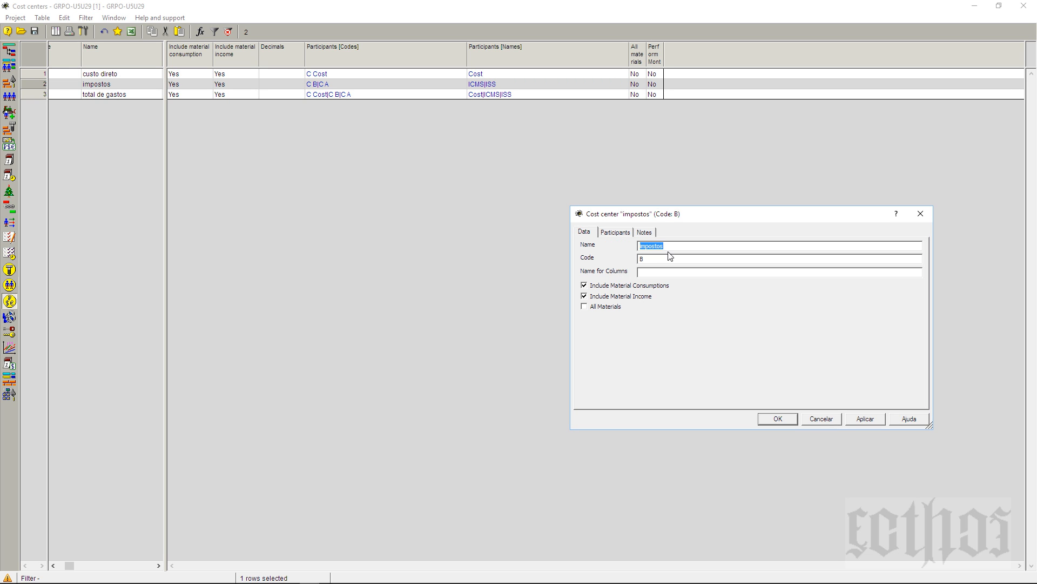
click(682, 248)
click(615, 232)
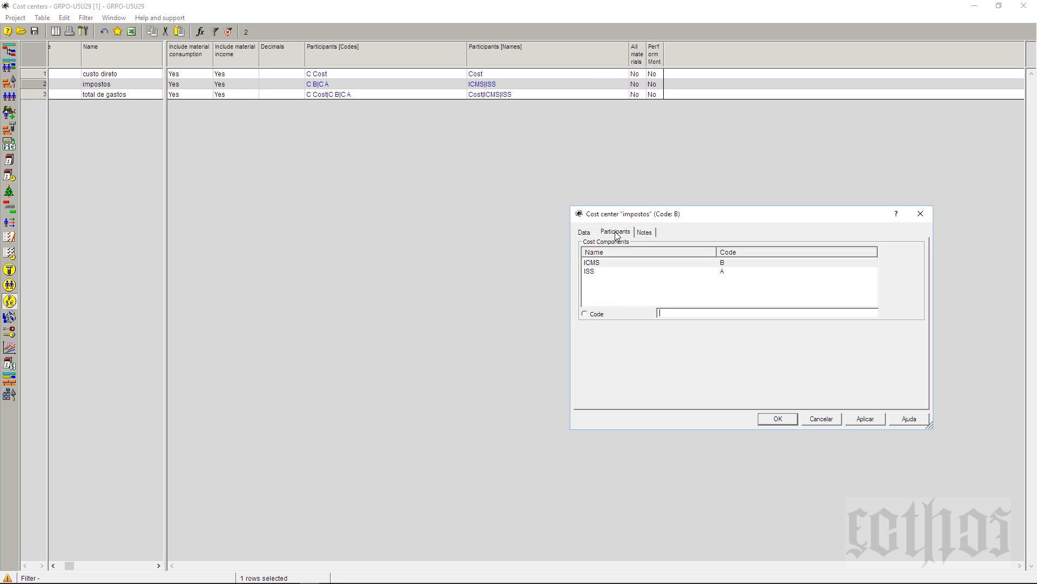
click(628, 272)
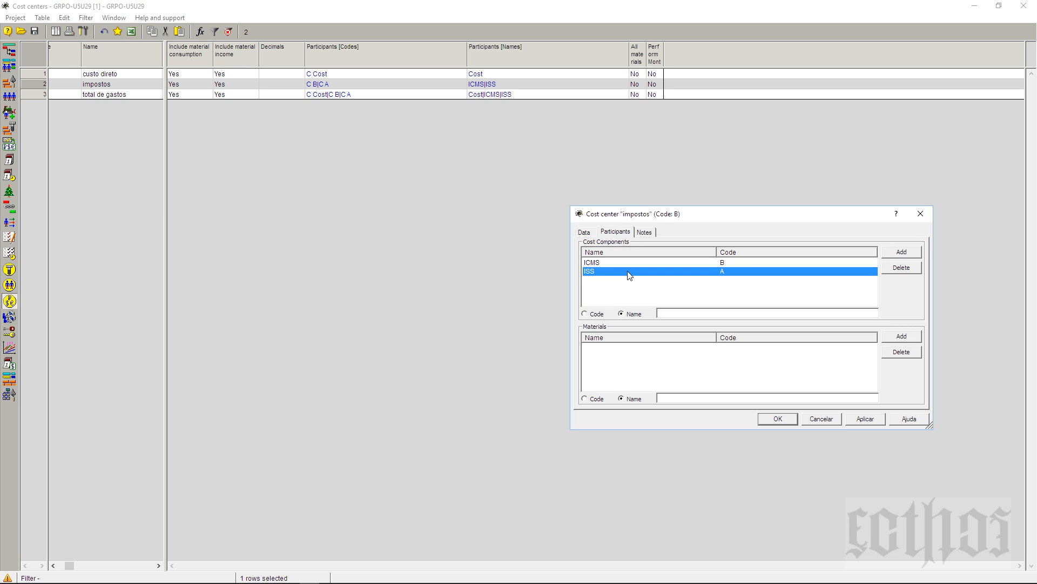
Examine the cost components participating in the total de gastos cost center, closing its properties without changes.
click(35, 94)
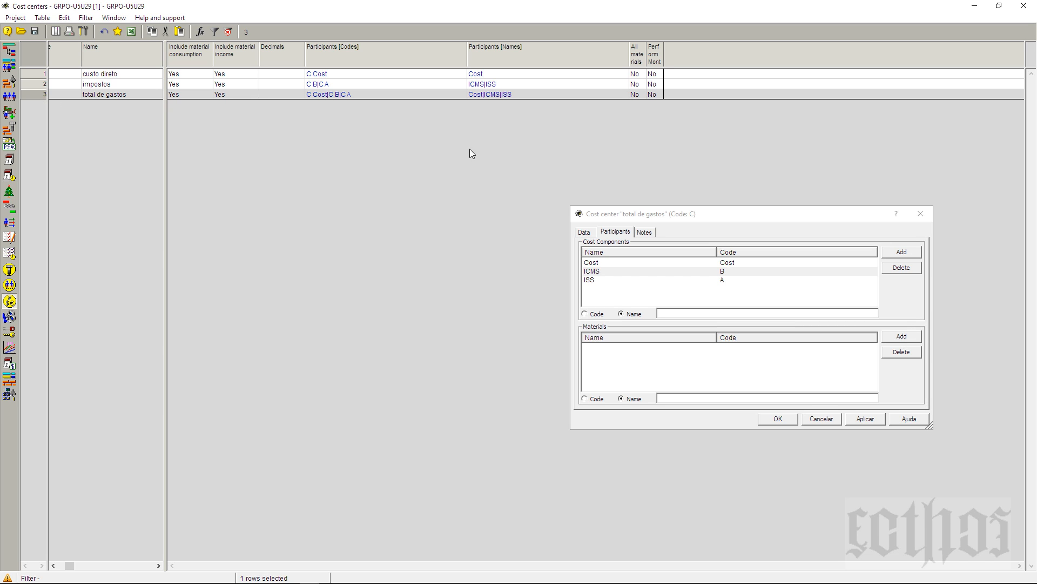
click(617, 267)
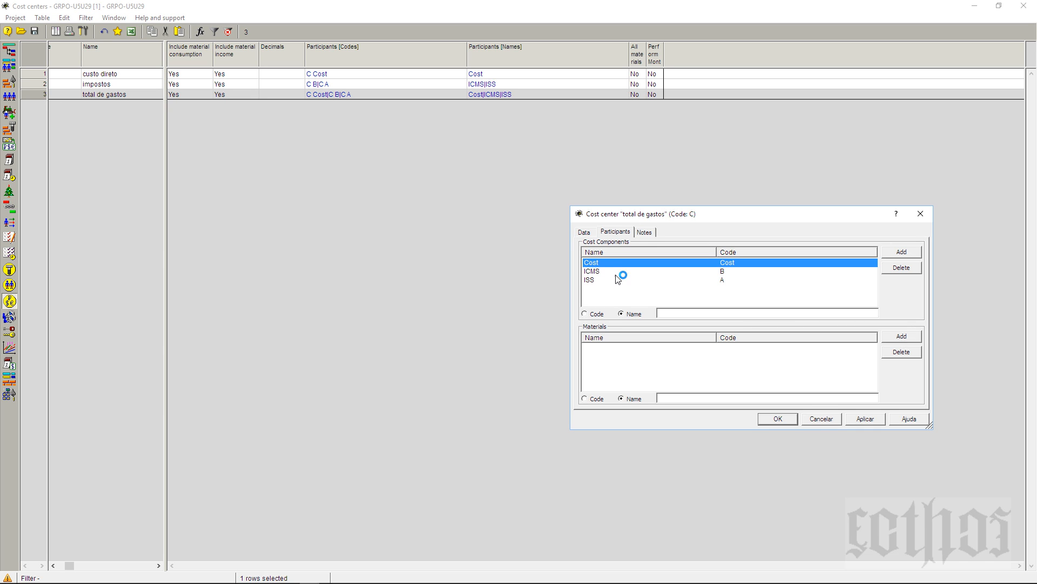
click(918, 218)
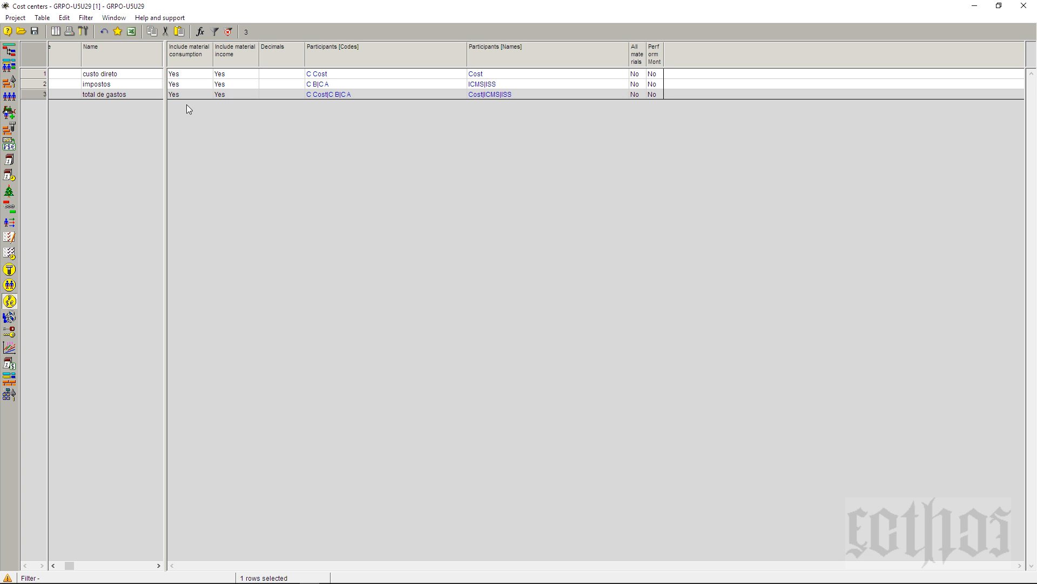
Return to the Activity Gantt in the 003 - graficos $$$ layout and review the total de gastos chart's parameters without changing them.
click(12, 53)
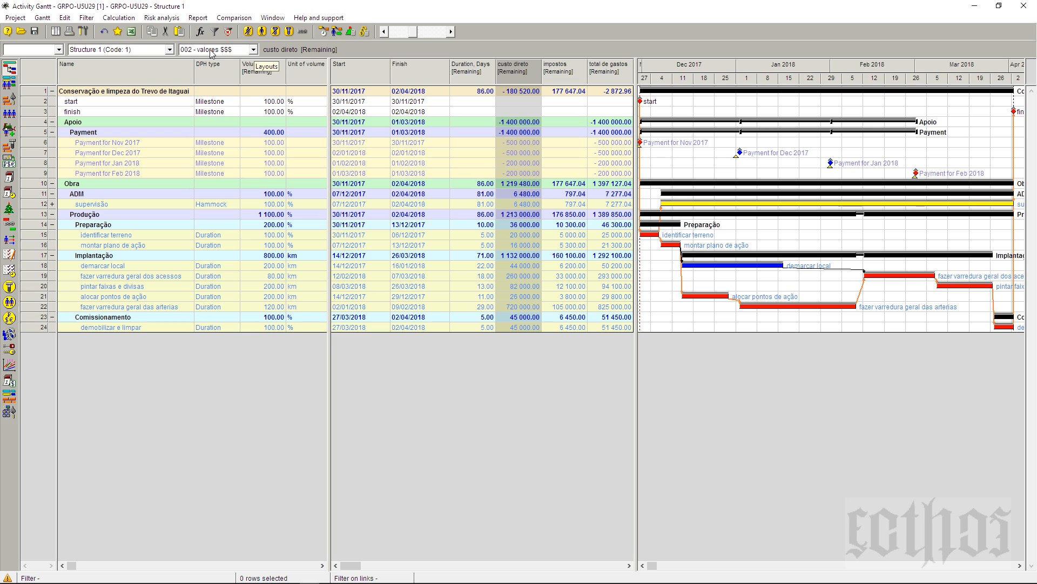
click(241, 51)
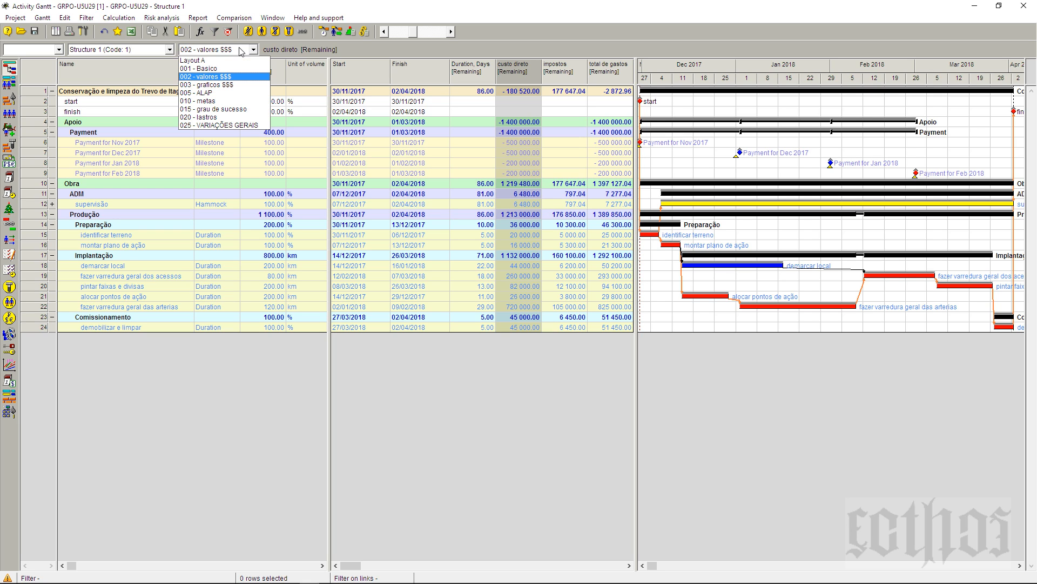
click(245, 86)
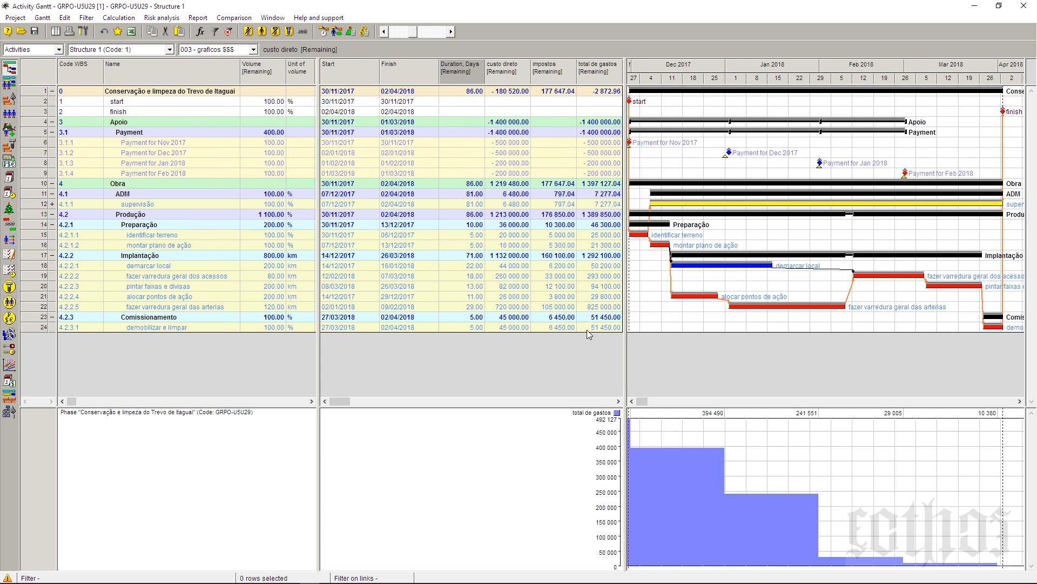
right_click(737, 428)
click(749, 437)
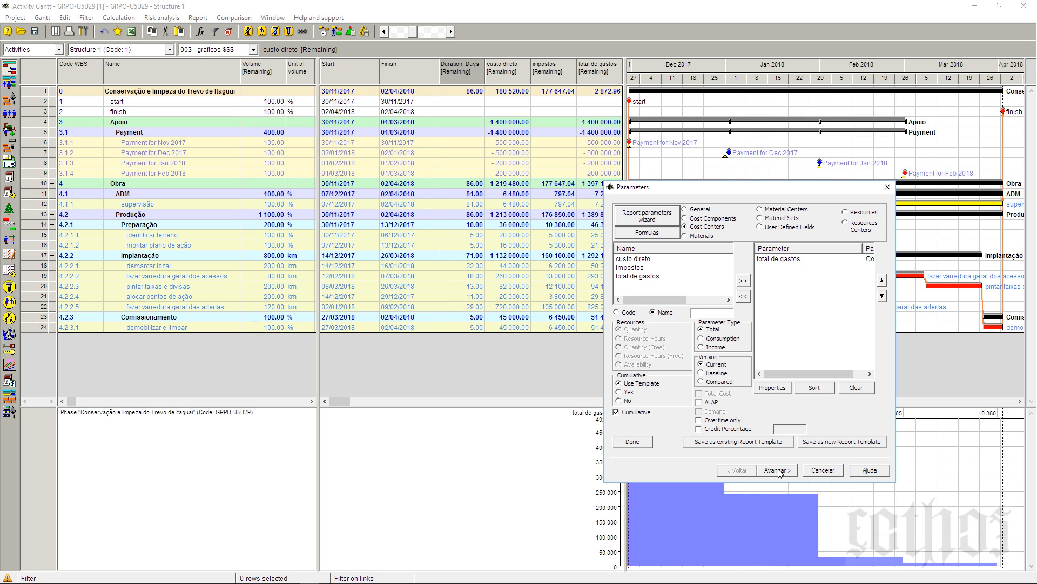
click(814, 472)
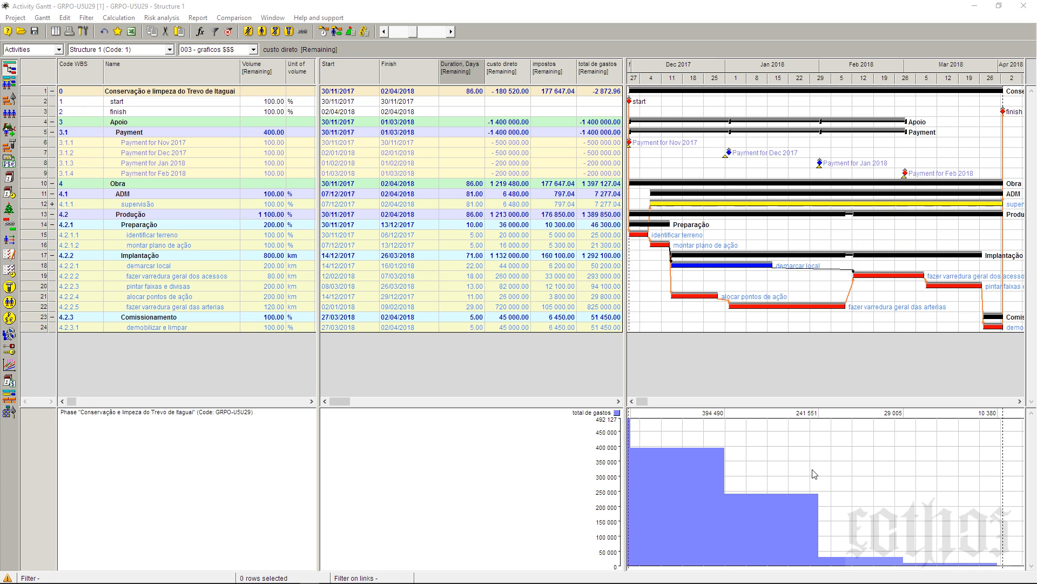
Switch the Gantt to the 005 - ALAP layout and delete the total de gastos chart below it.
click(243, 53)
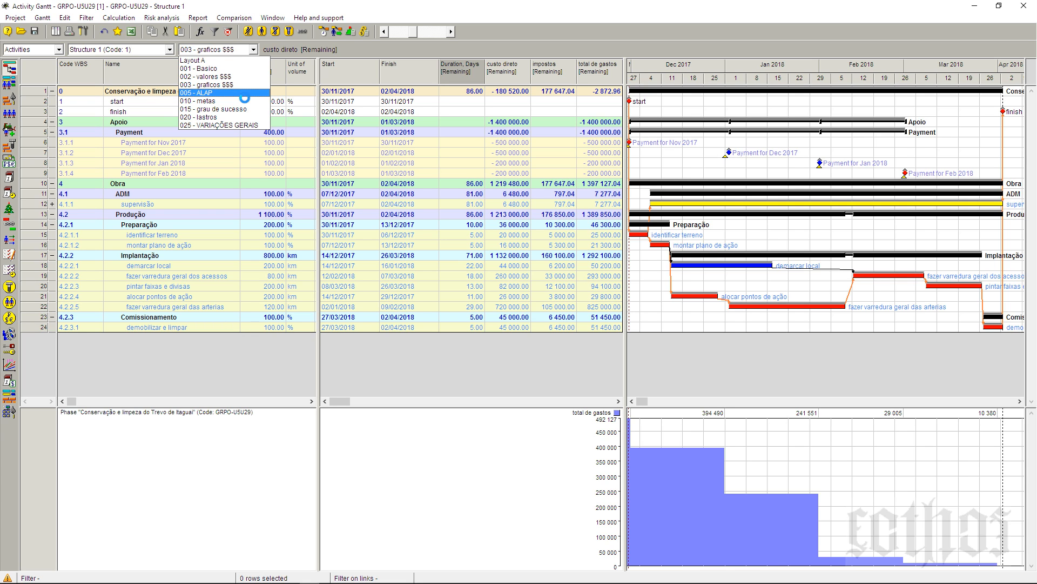
click(237, 93)
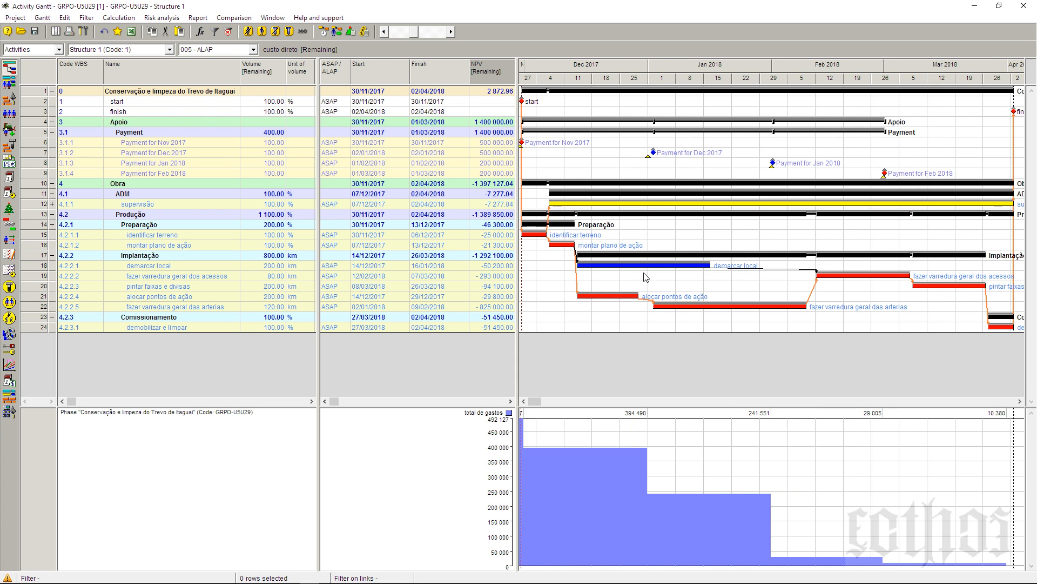
right_click(705, 446)
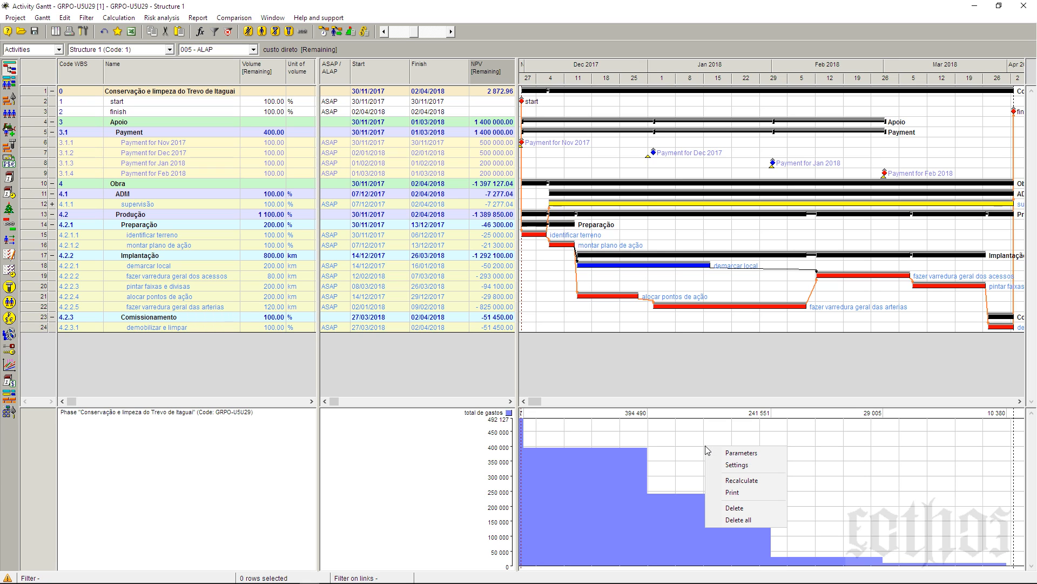
click(730, 510)
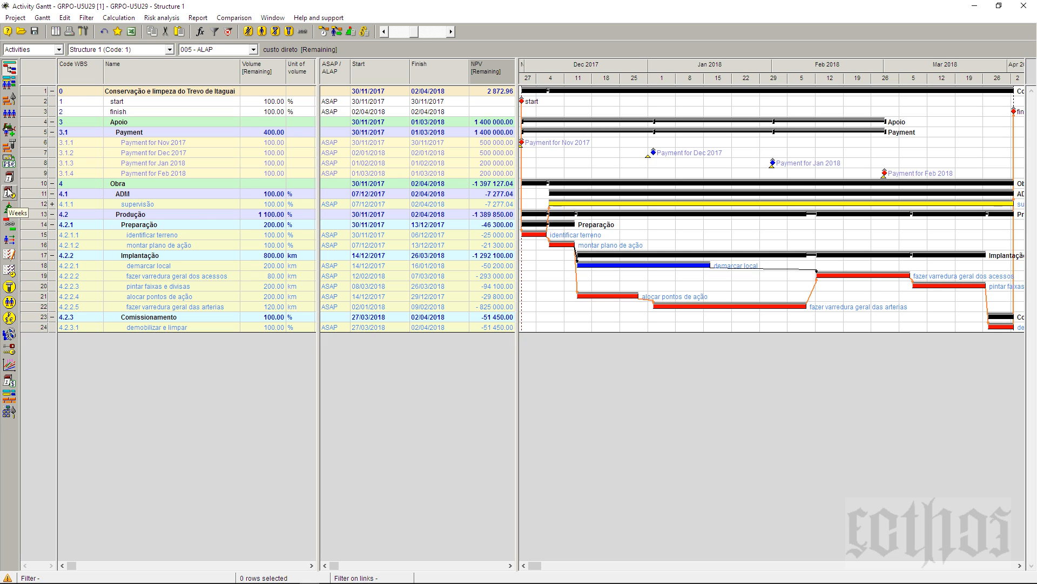
Open the cost components list and compare the discount rates of Cost, ISS and ICMS.
click(8, 162)
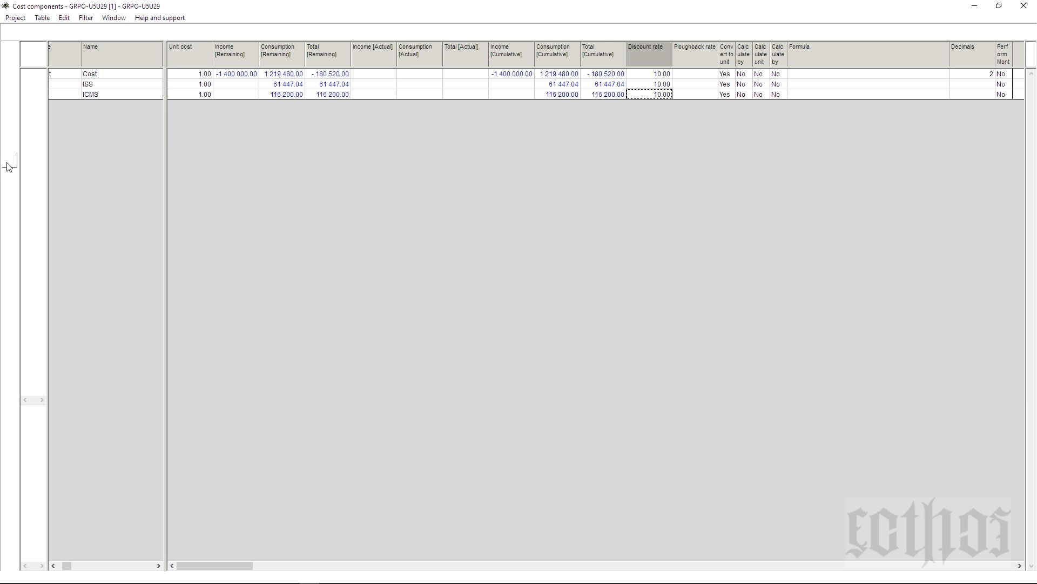
click(655, 77)
click(656, 85)
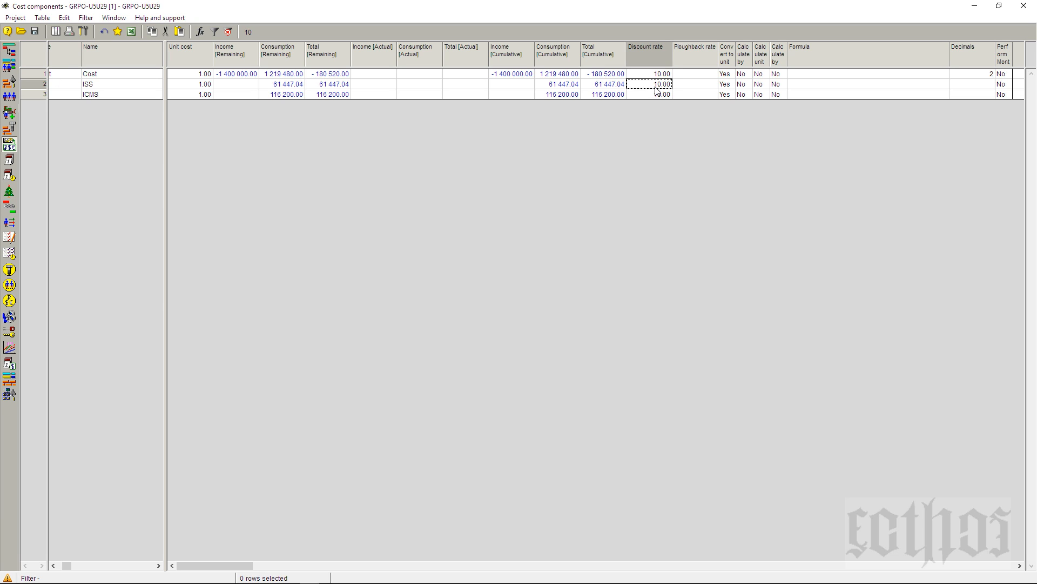
click(660, 77)
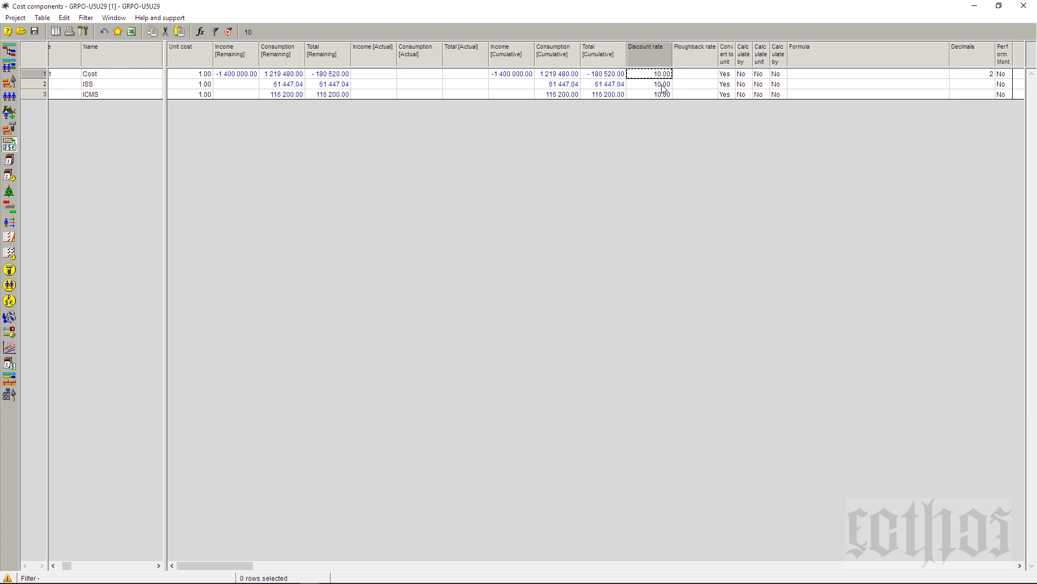
click(662, 85)
click(664, 93)
click(663, 76)
click(663, 85)
click(655, 95)
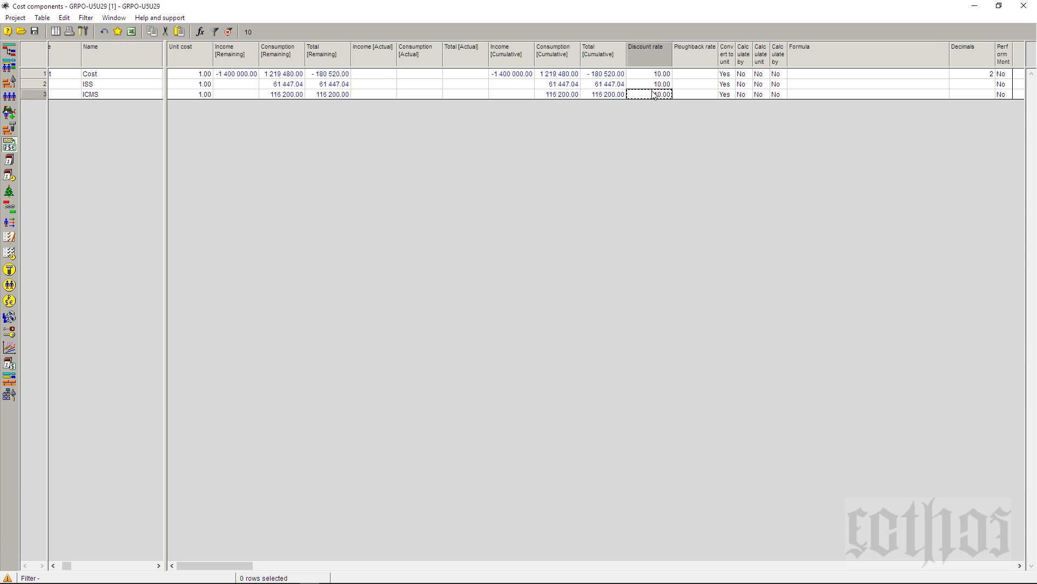
Return to the Activity Gantt and recalculate costs and NPV with the yearly percentage discount enabled in the investment analysis options.
click(9, 52)
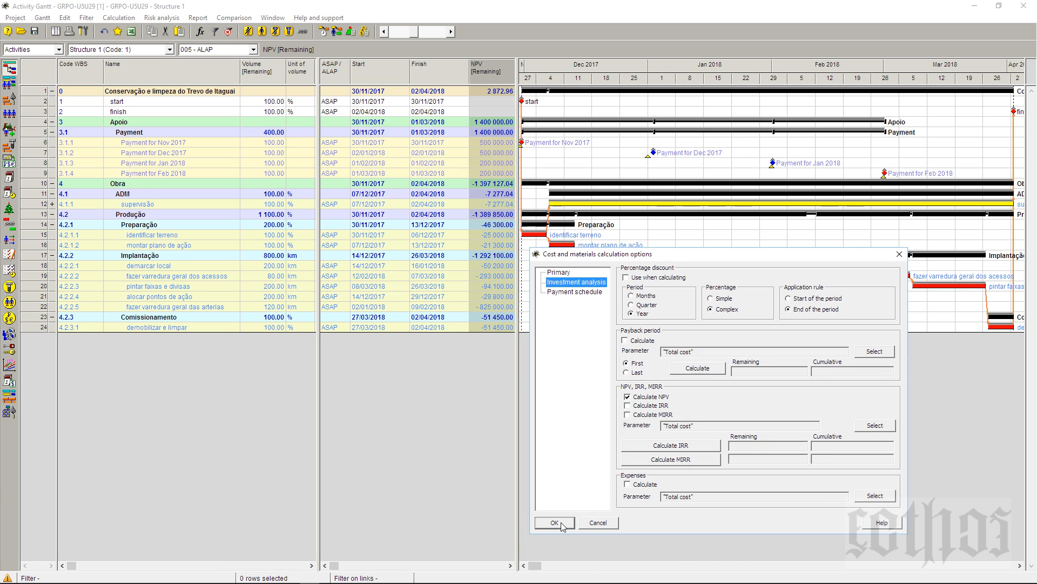
click(555, 523)
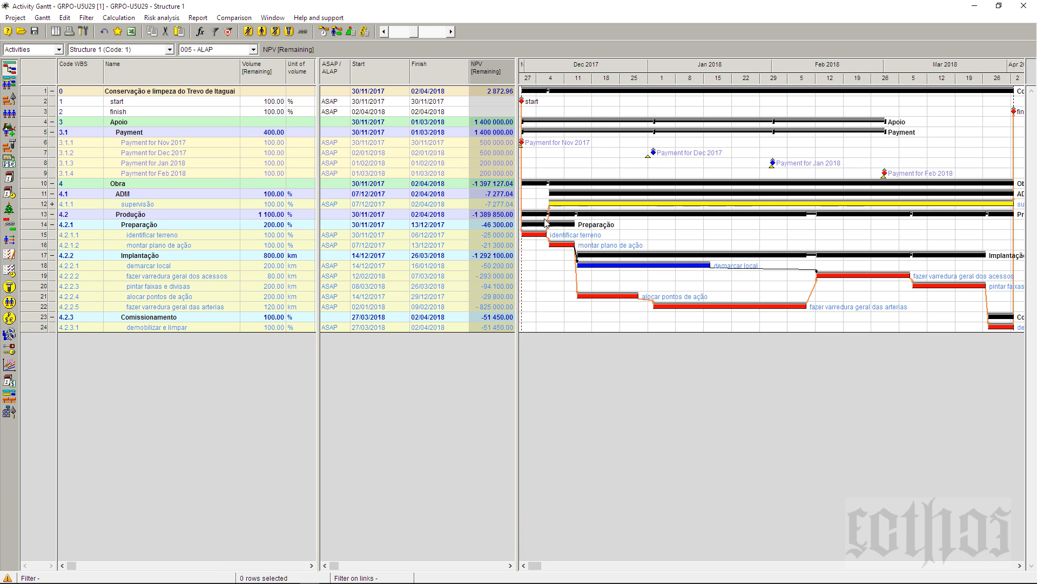
click(364, 33)
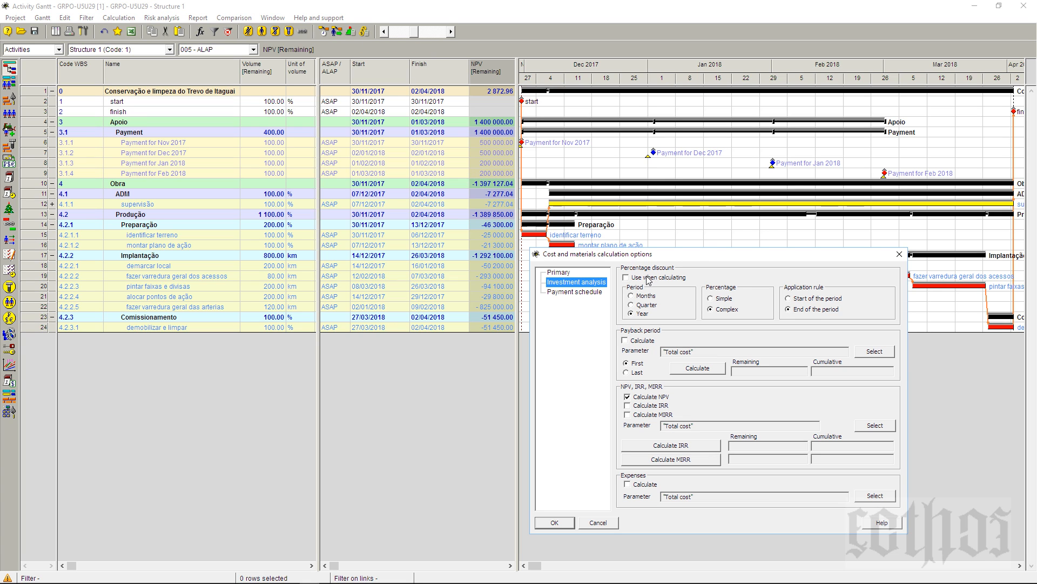
click(647, 277)
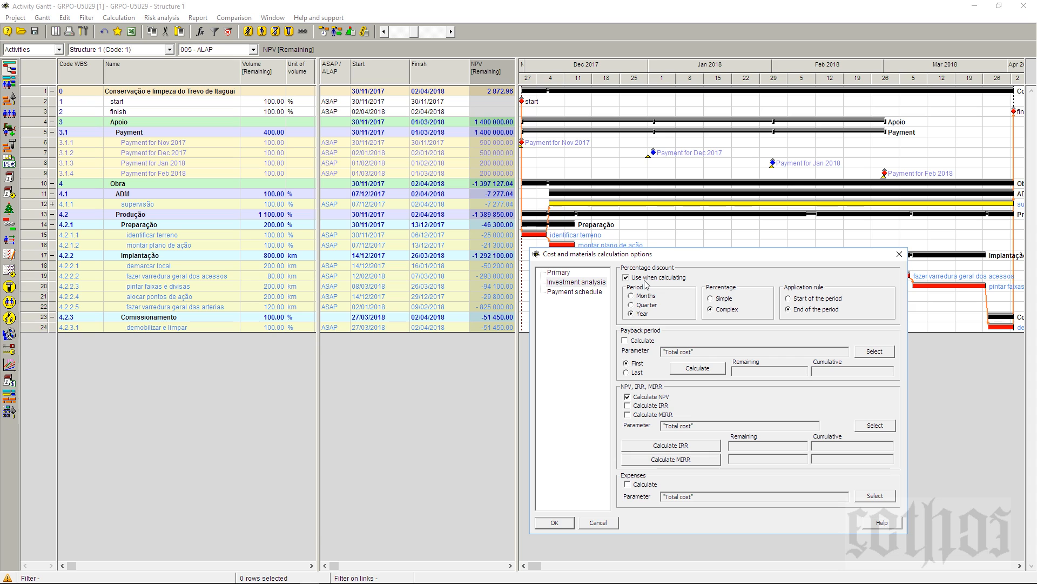
click(557, 523)
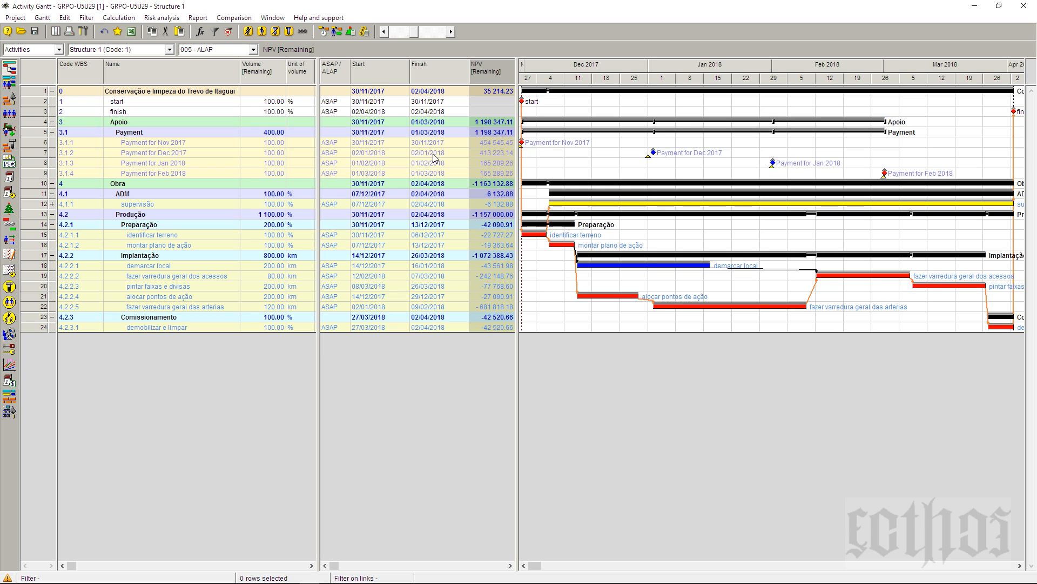
Recalculate costs and NPV with the percentage discount disabled in the investment analysis options.
click(364, 33)
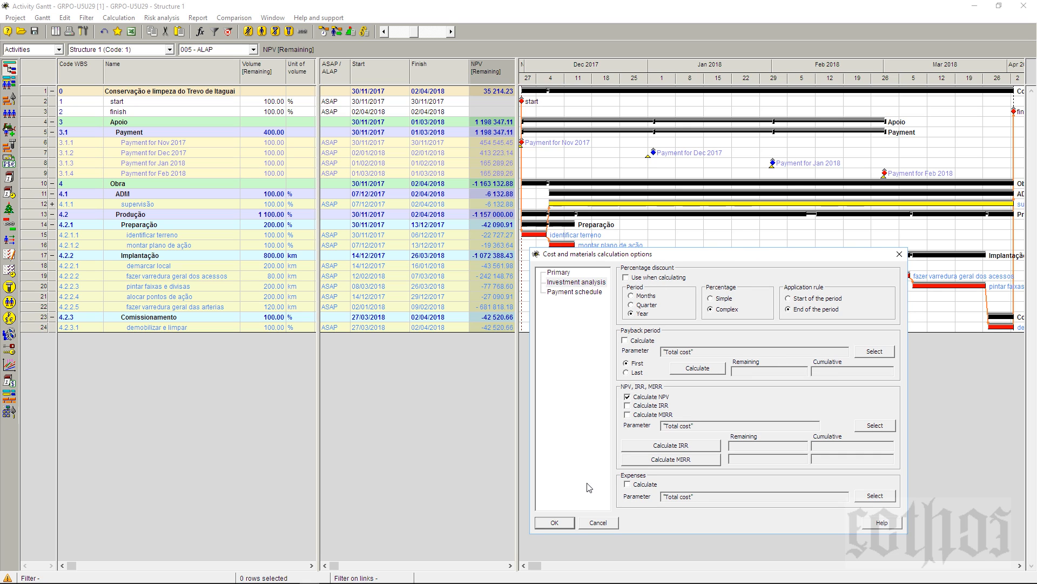
click(566, 522)
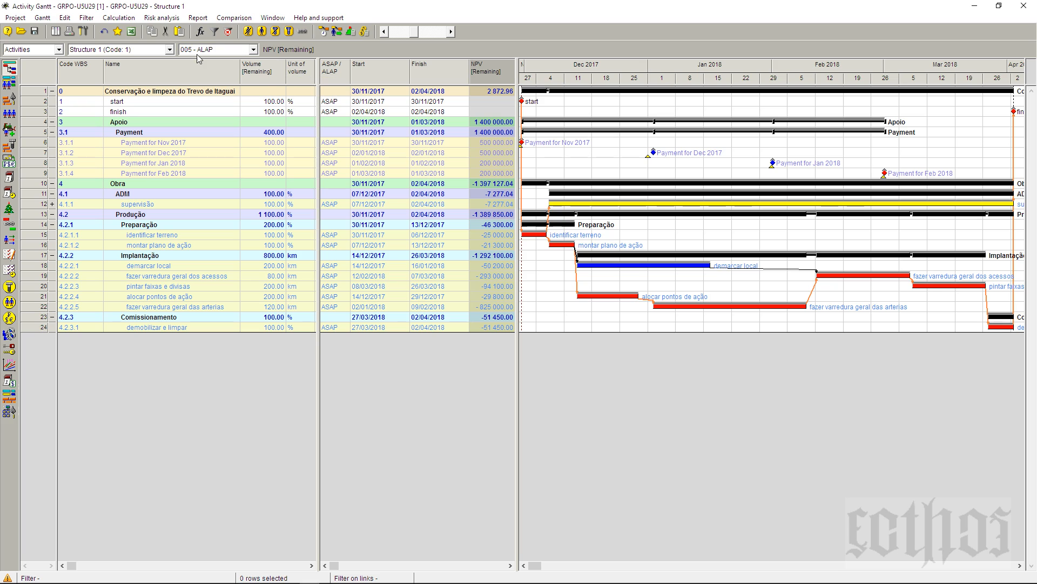
Show the ALAP schedule in the Gantt diagram through the primary diagram settings.
click(51, 20)
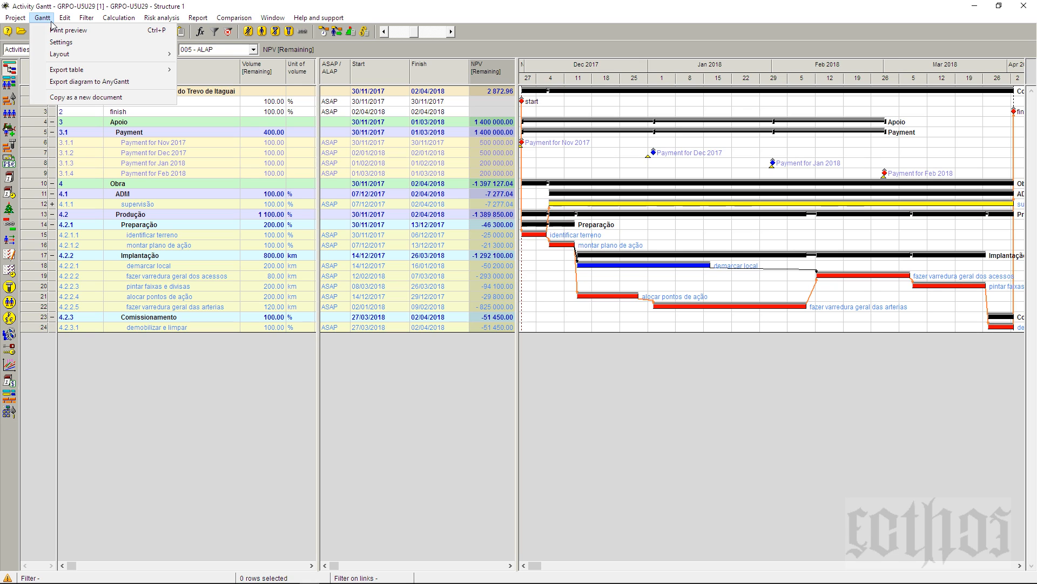
click(60, 43)
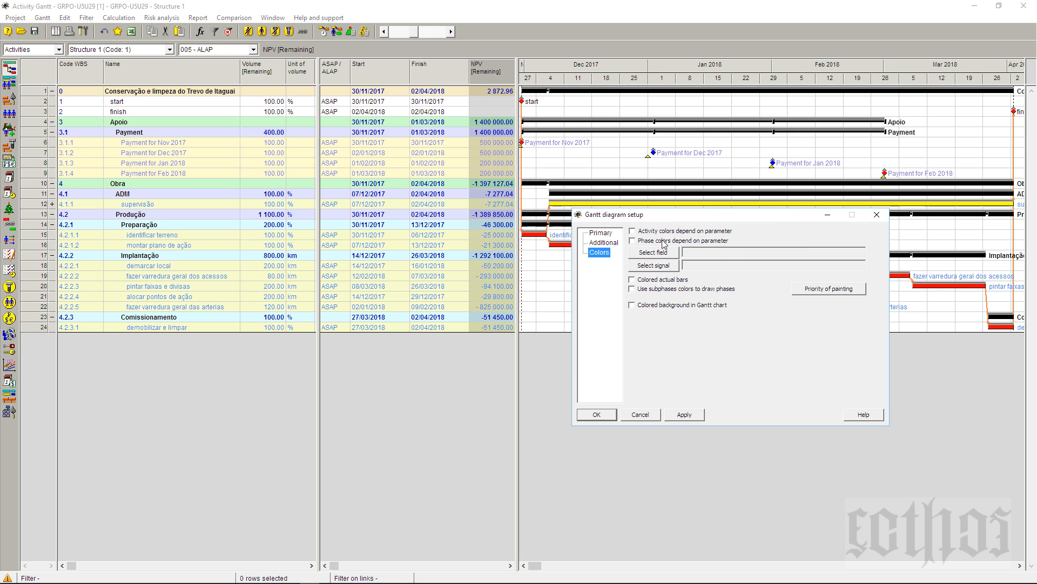
click(600, 233)
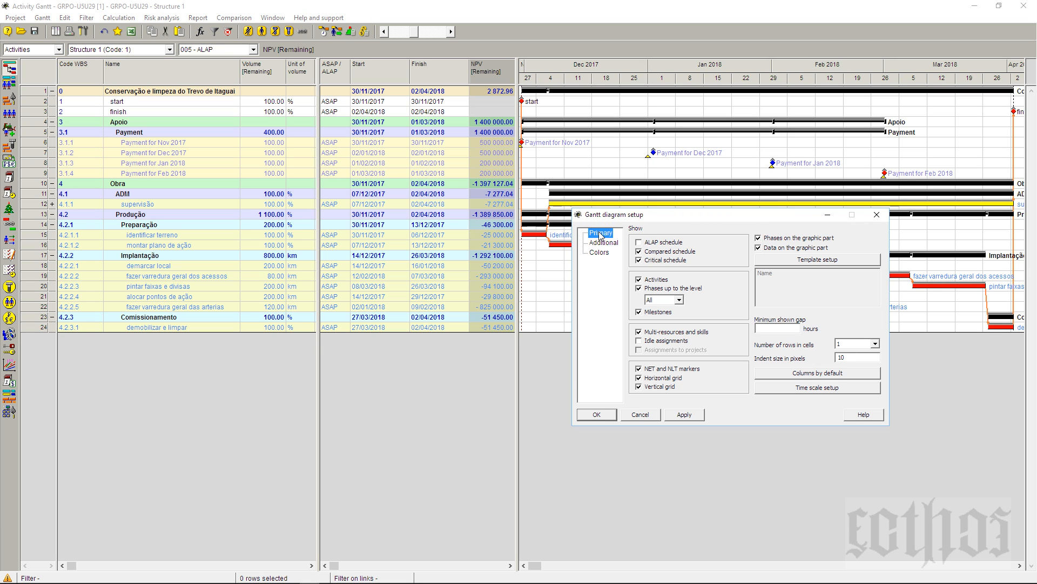
click(640, 250)
click(677, 246)
drag(688, 219, 736, 350)
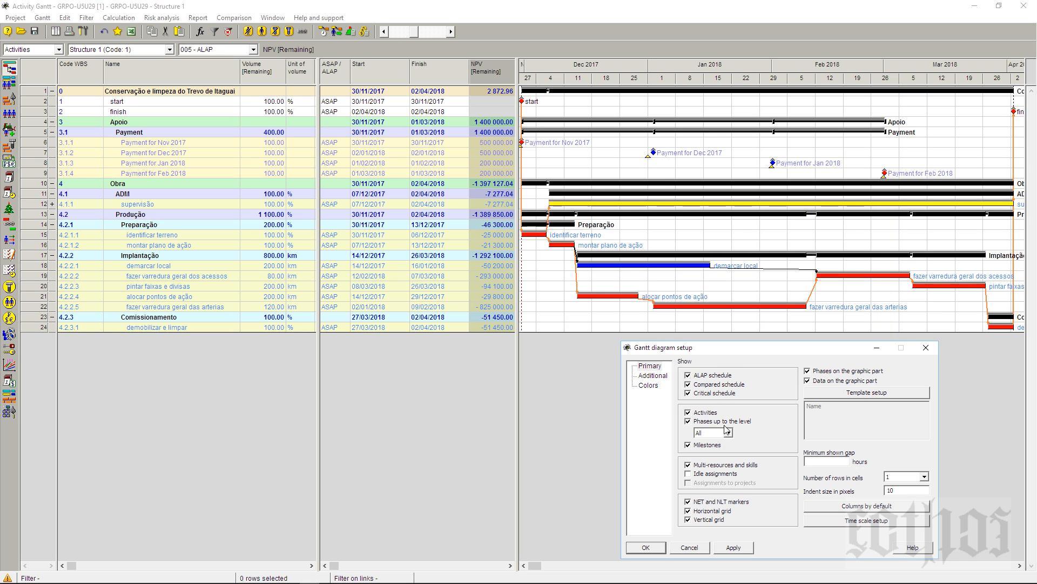
click(660, 547)
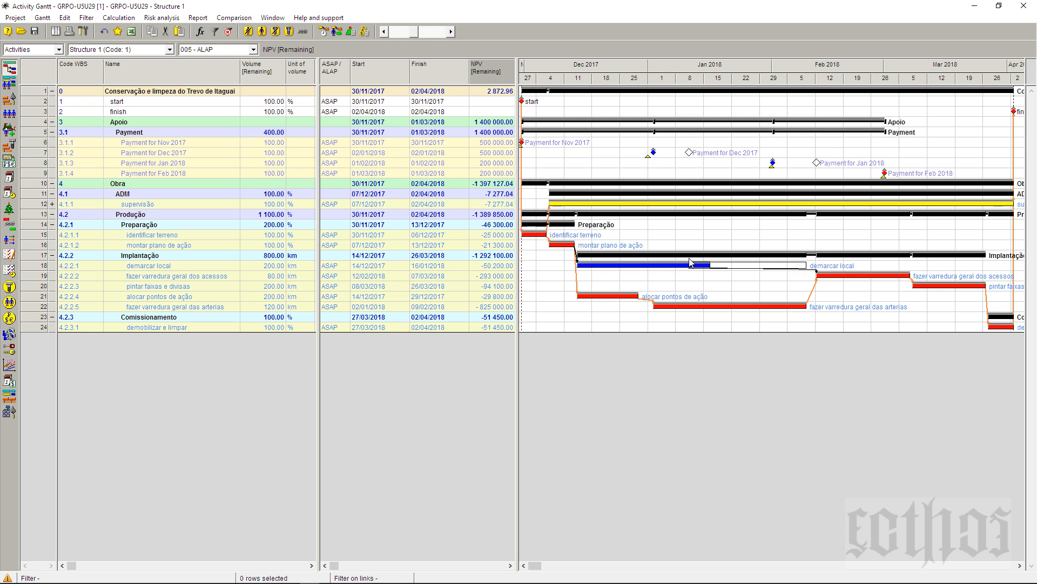
Select the demarcar local activity and run resource-constrained scheduling with the Standard method and Forward direction.
mouse_move(705, 268)
click(43, 266)
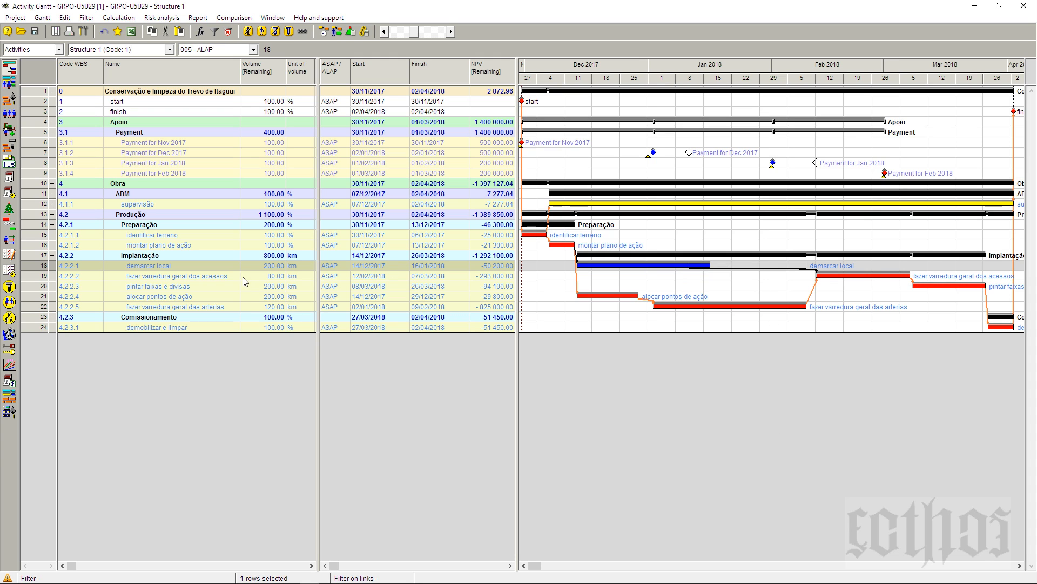
click(128, 267)
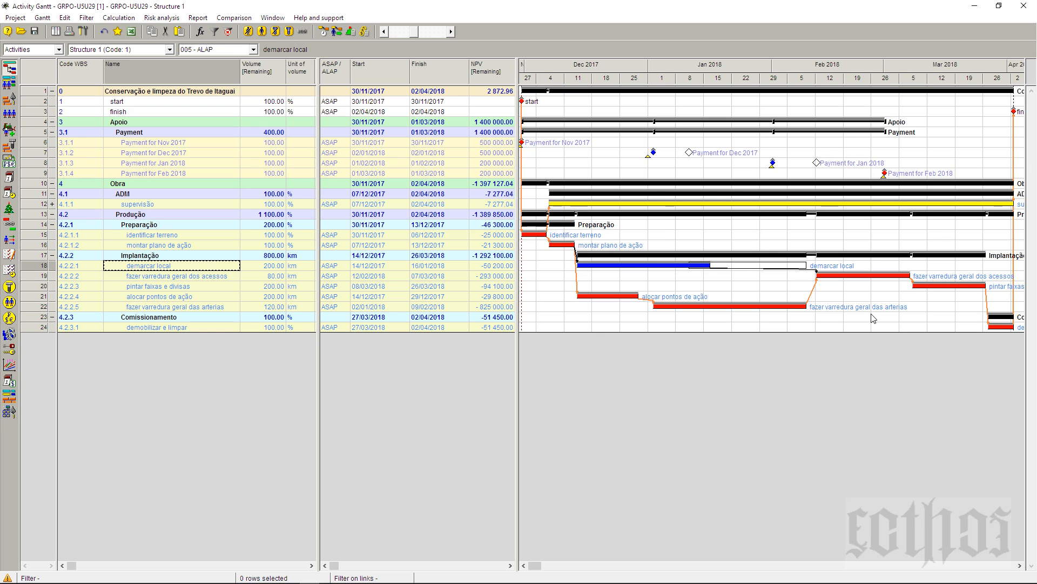
click(336, 32)
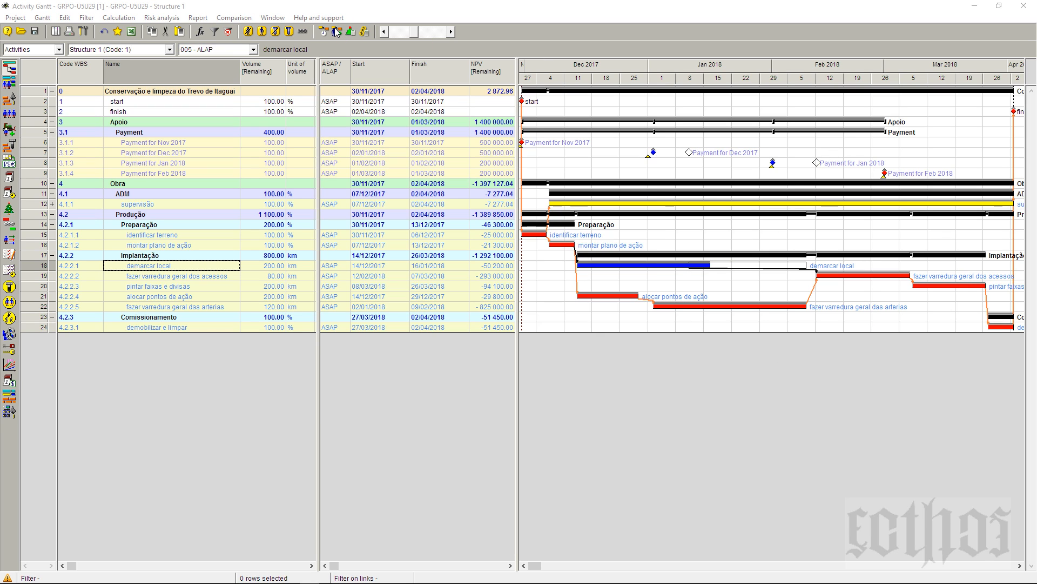
drag(360, 235, 692, 205)
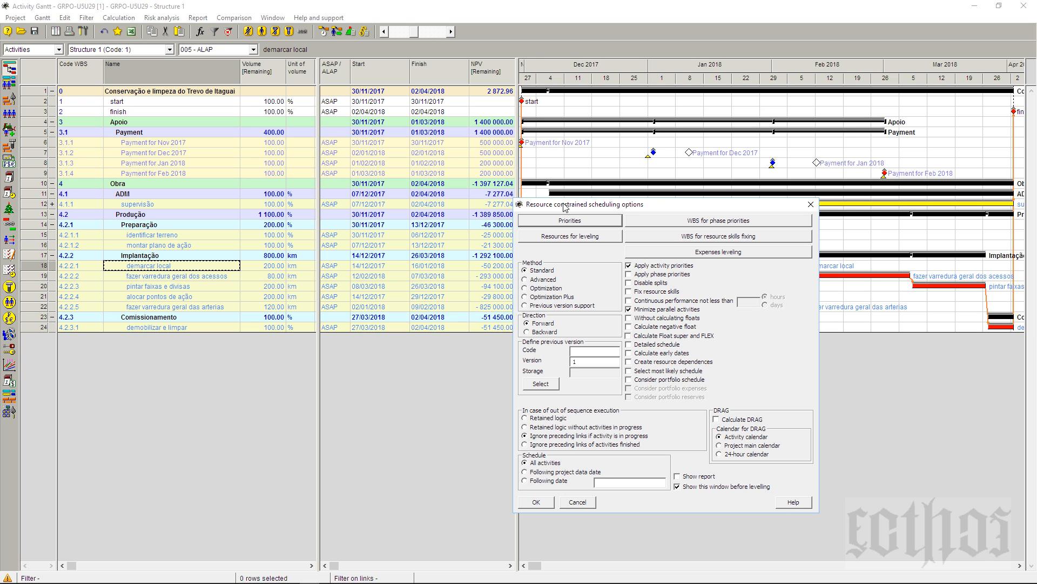
click(540, 502)
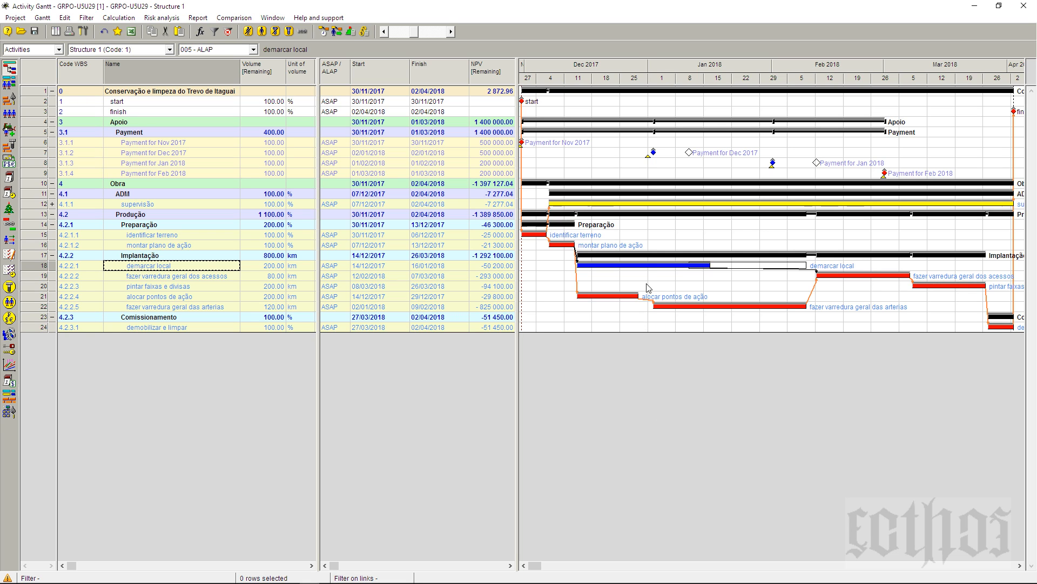
Hide the ALAP schedule in the Gantt diagram settings.
click(44, 18)
click(61, 42)
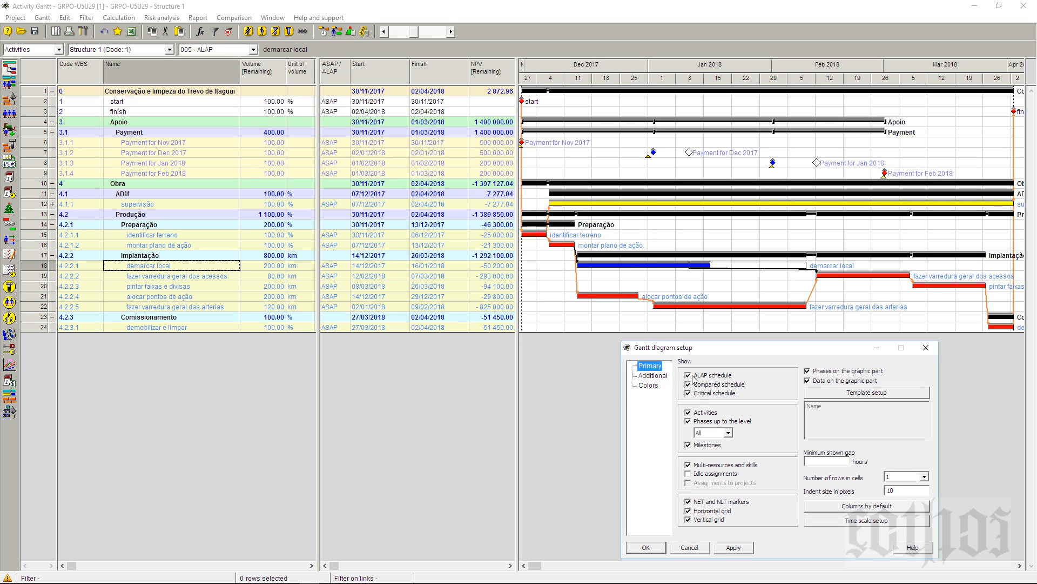
click(694, 378)
click(648, 547)
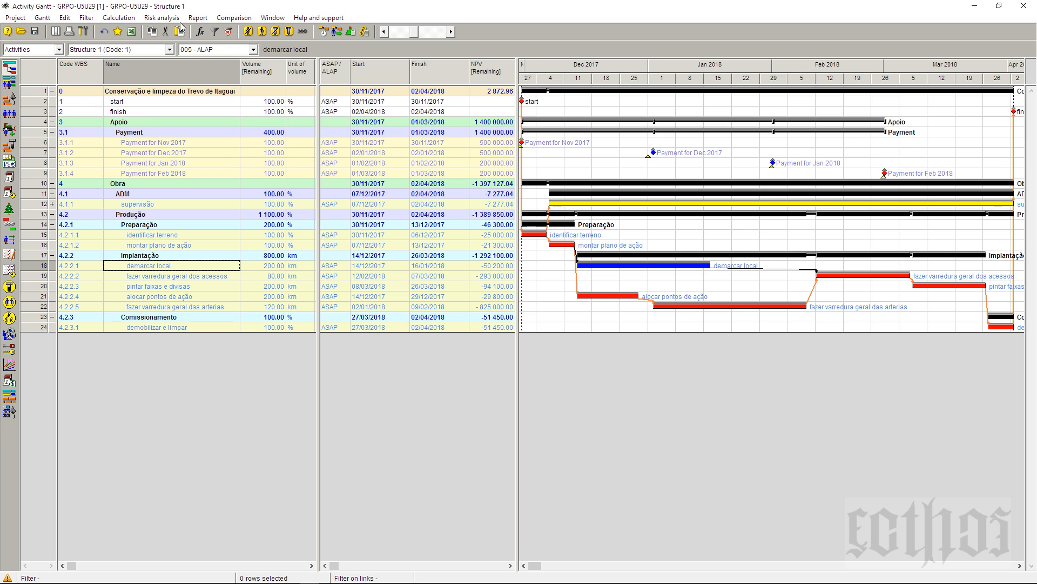
Delete the results of the comparison with the baseline.
click(217, 19)
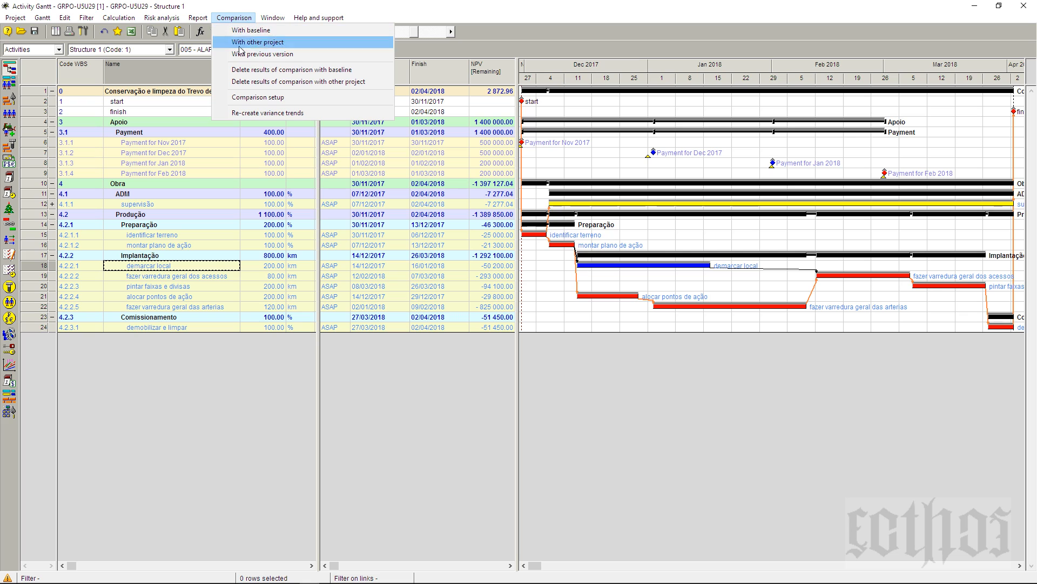
click(249, 69)
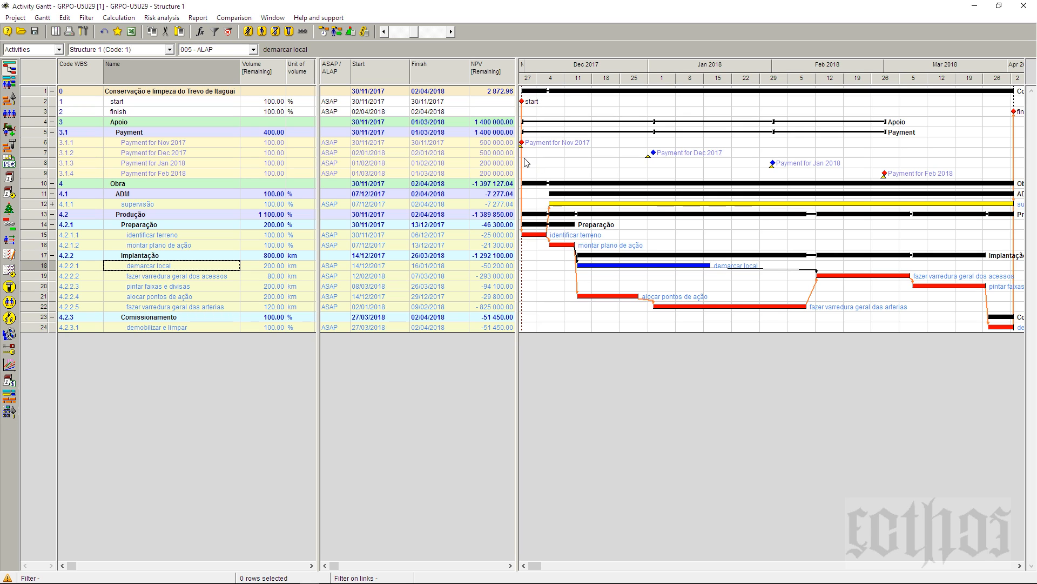
Turn the ALAP schedule display back on and inspect the float of the demarcar local bar.
click(47, 19)
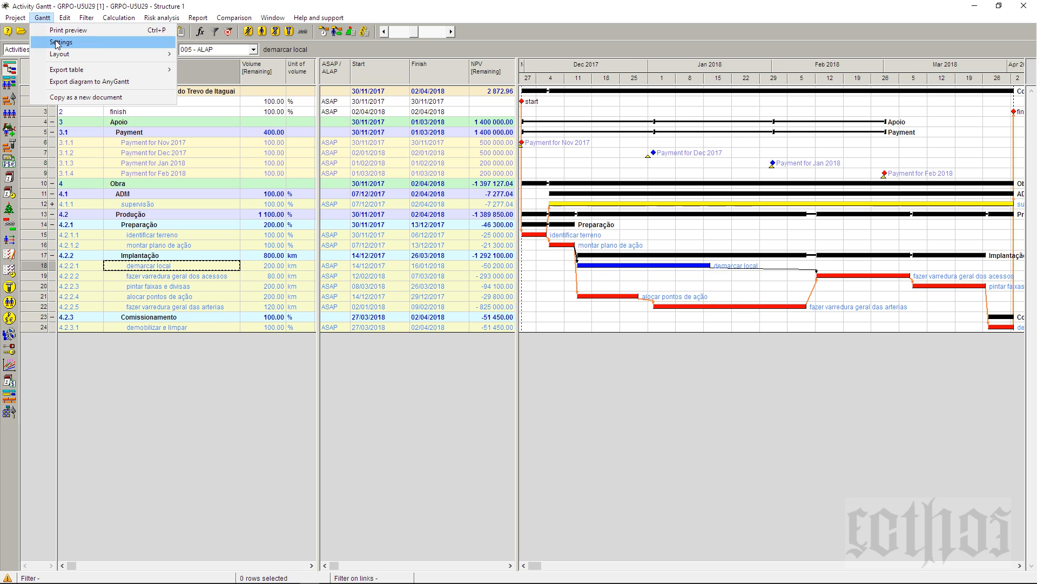
click(56, 41)
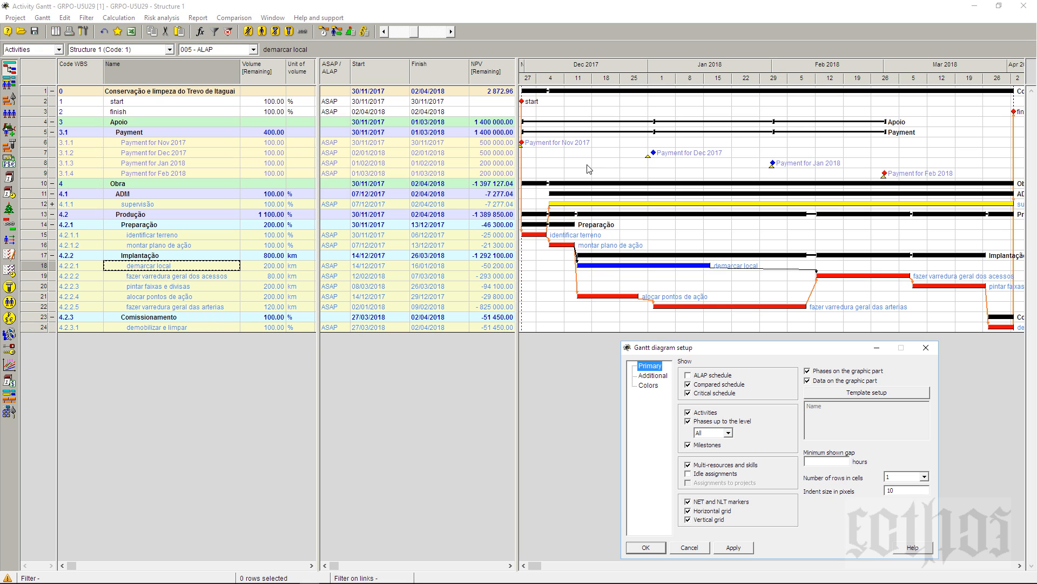
click(693, 376)
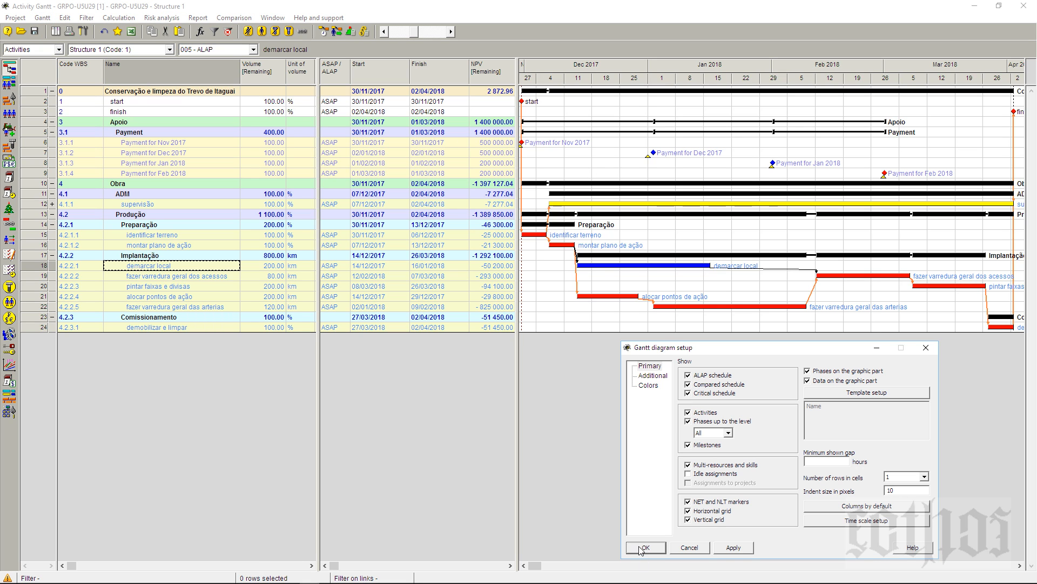
click(640, 547)
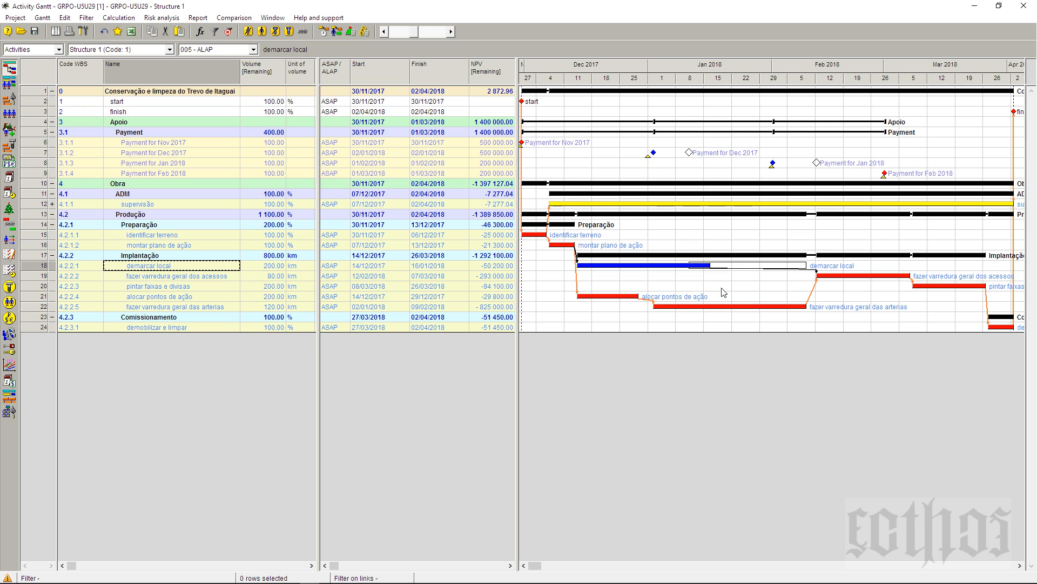
mouse_move(584, 267)
Turn the Gantt's ALAP schedule display off again.
click(44, 18)
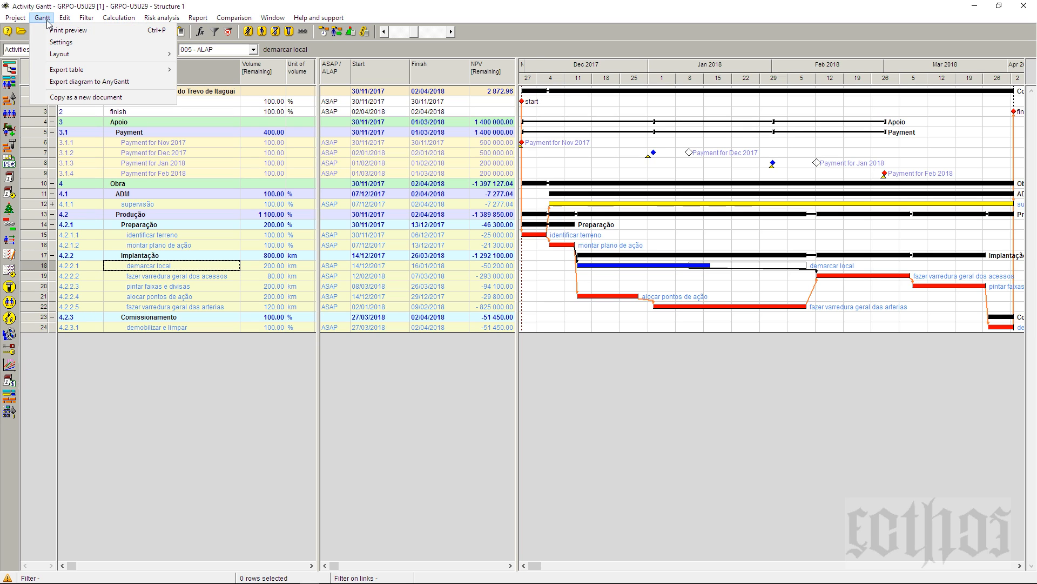
click(54, 43)
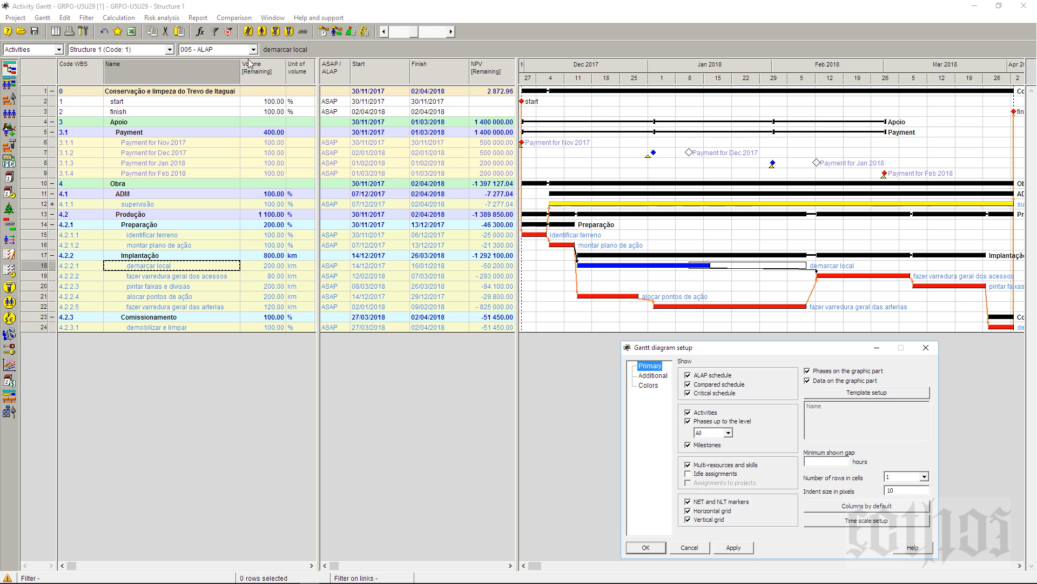
click(646, 547)
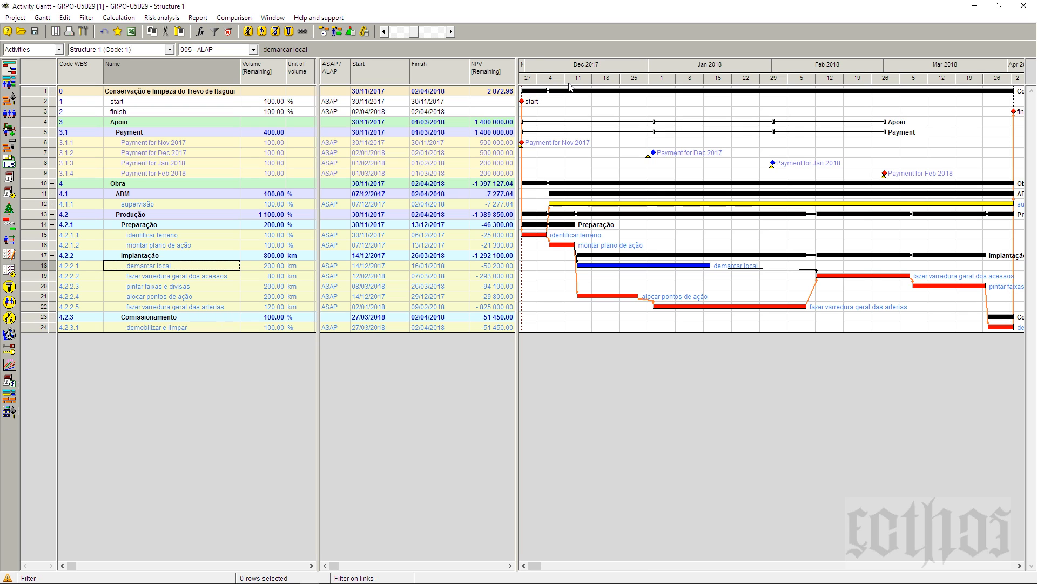
View the Gantt in the 002 - valores $$$ and 015 - grau de sucesso layouts, declining further warnings.
click(228, 53)
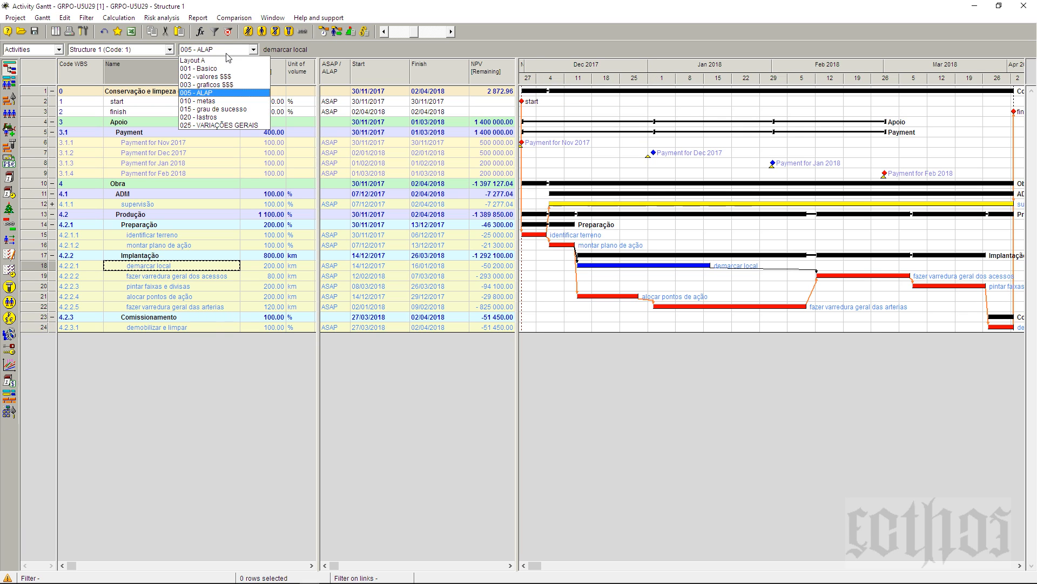
click(229, 79)
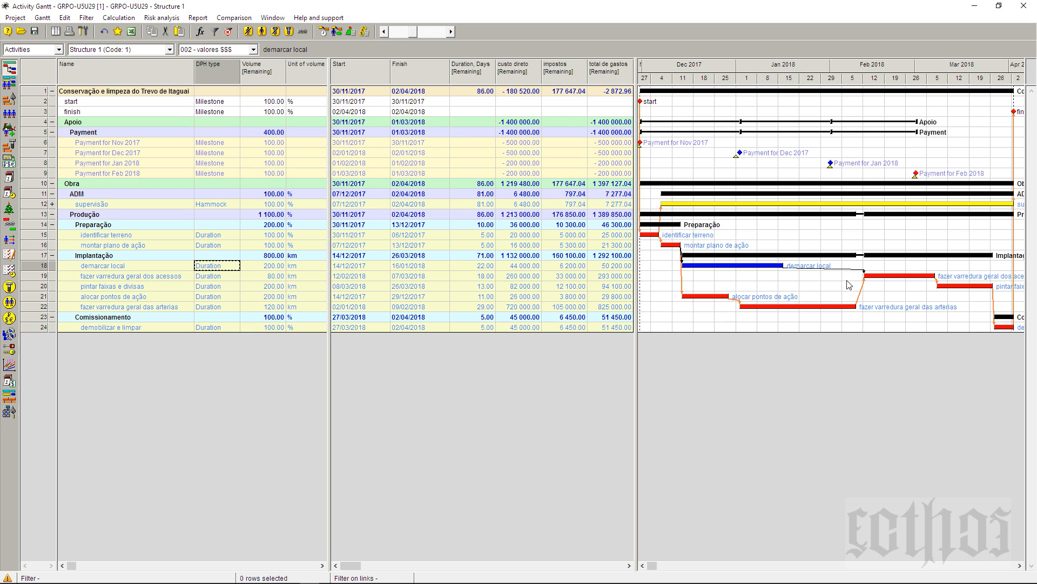
click(225, 50)
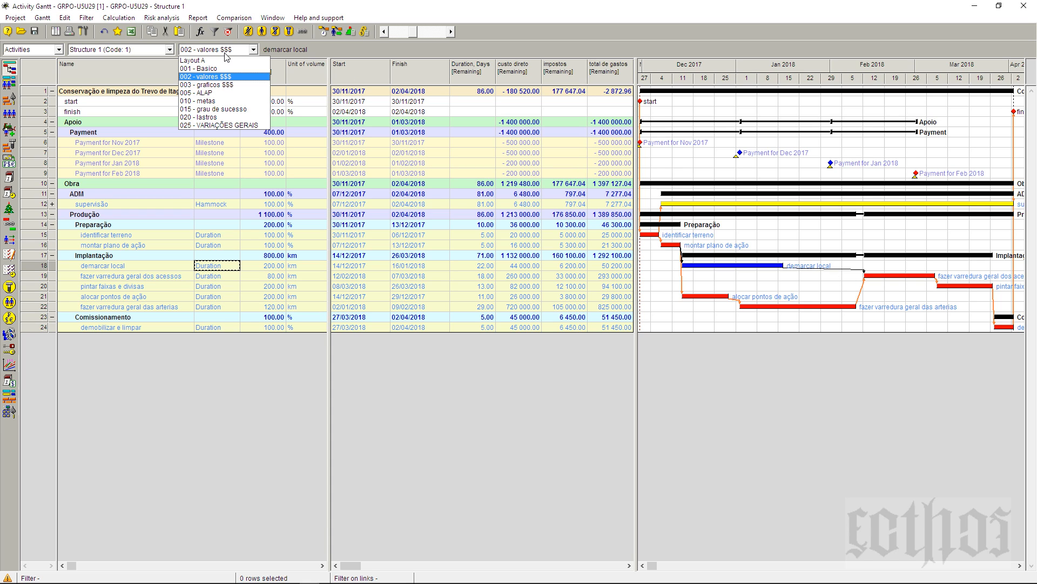
click(236, 110)
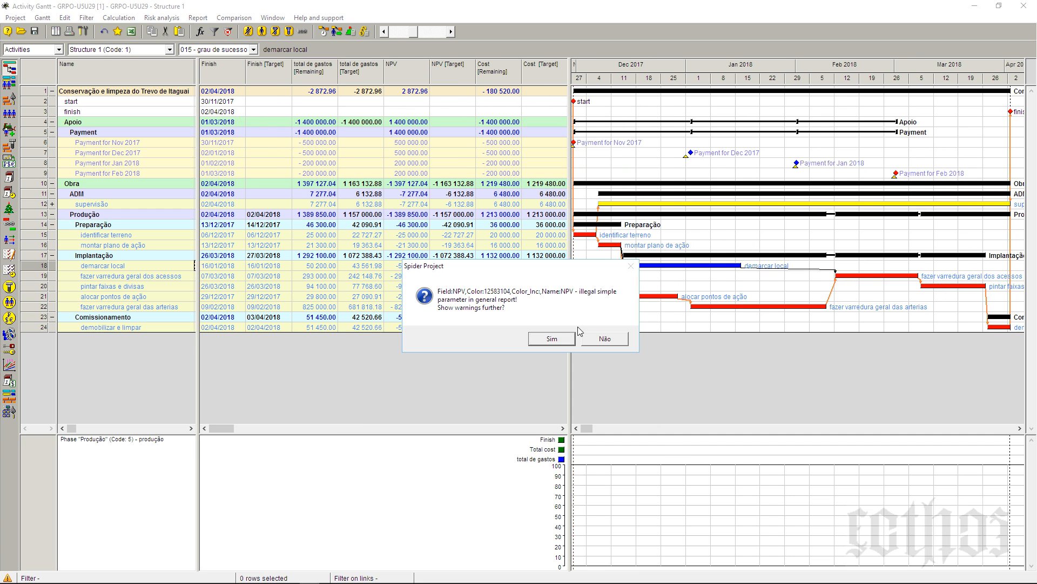
click(604, 339)
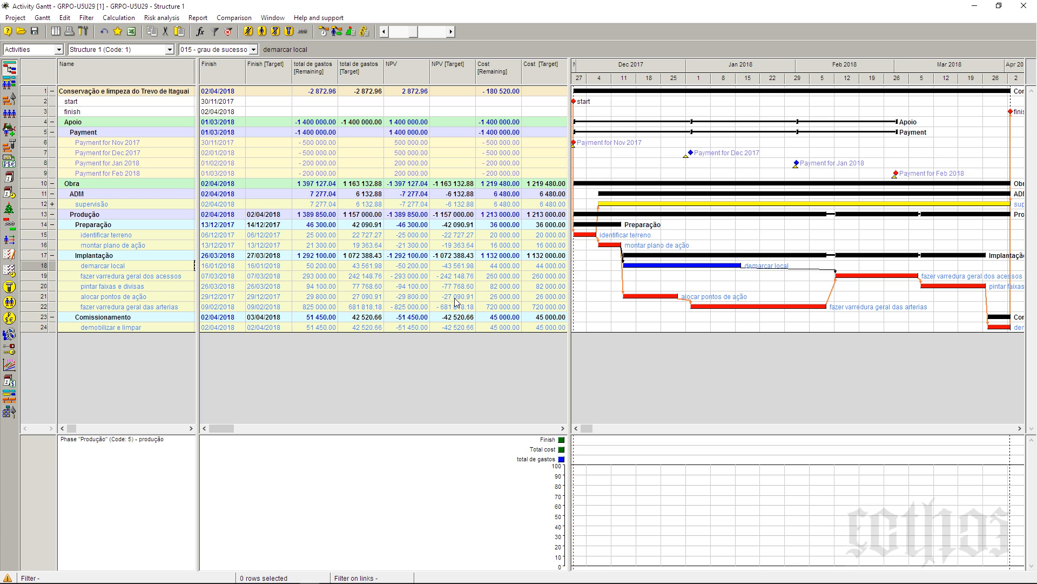
View the 020 - lastros and 025 - VARIAÇÕES GERAIS layouts, enlarging the variation charts area below the Gantt.
click(237, 52)
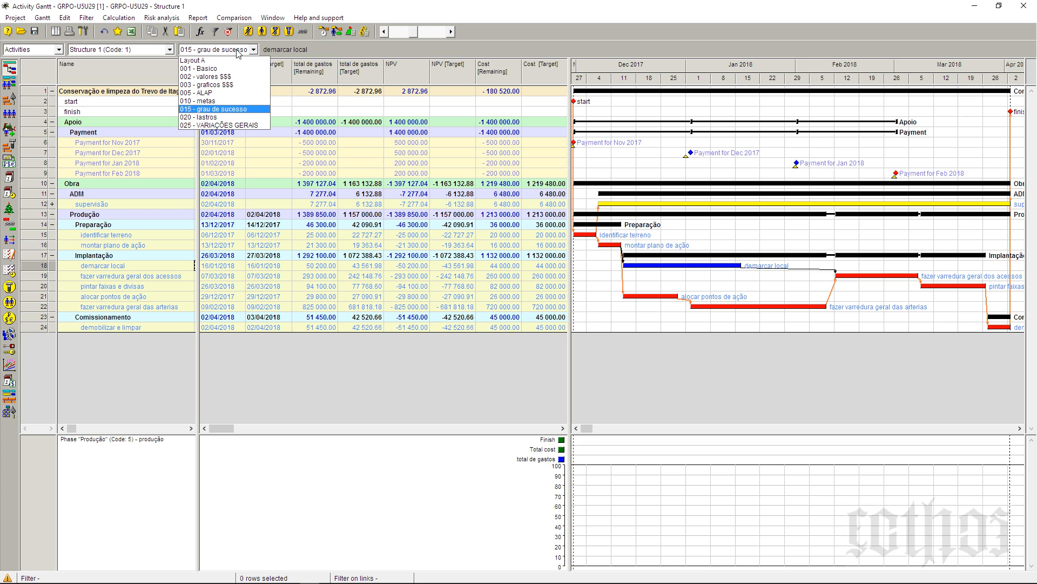
click(242, 118)
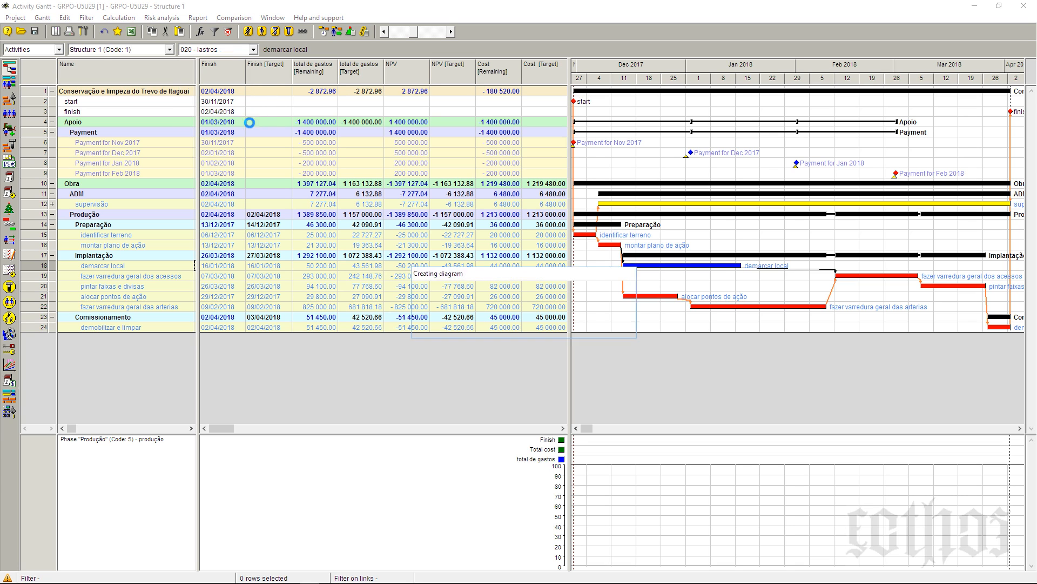
click(237, 52)
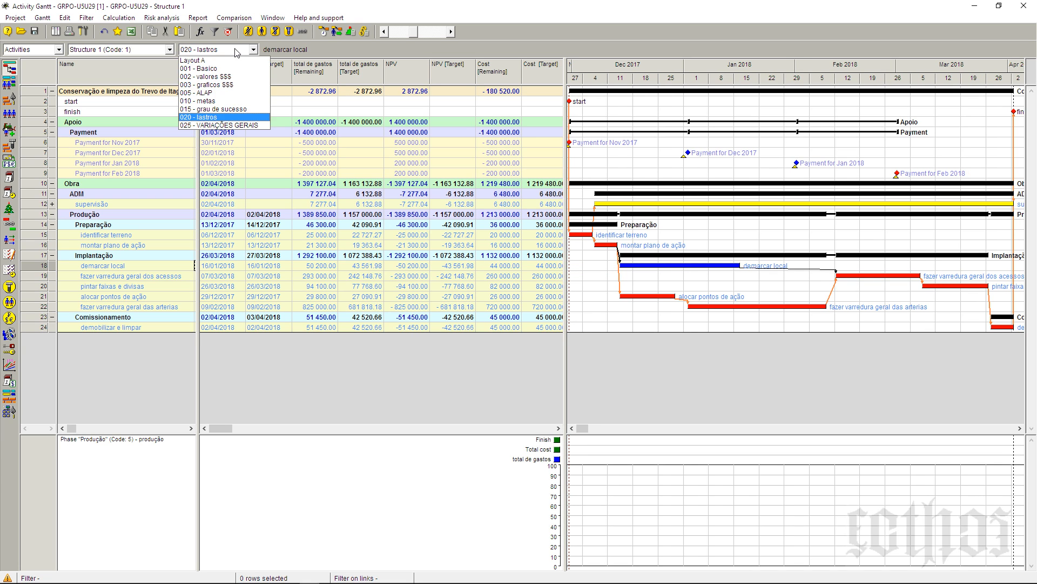
click(246, 126)
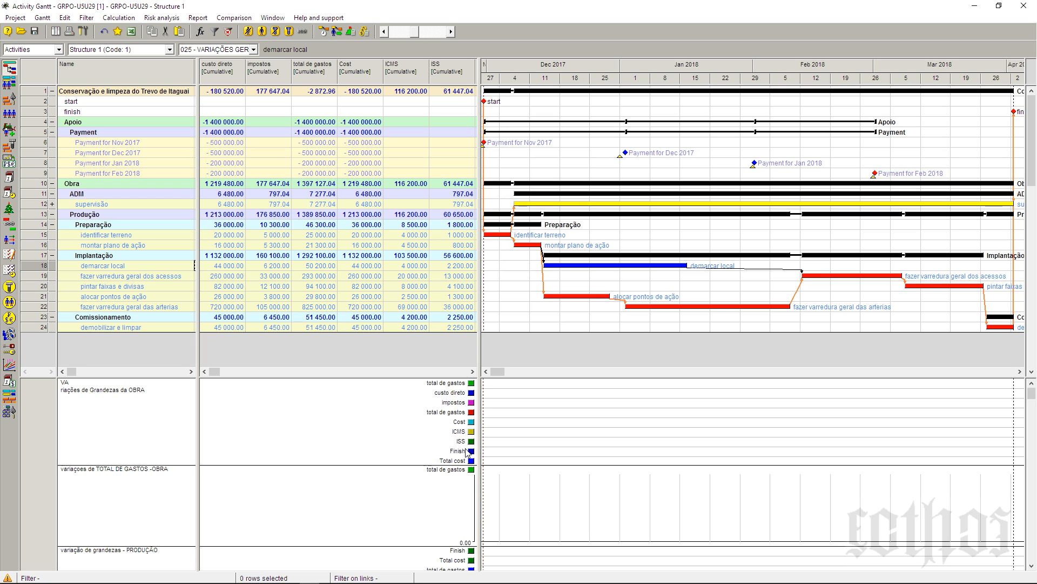
drag(543, 384, 550, 330)
mouse_move(550, 263)
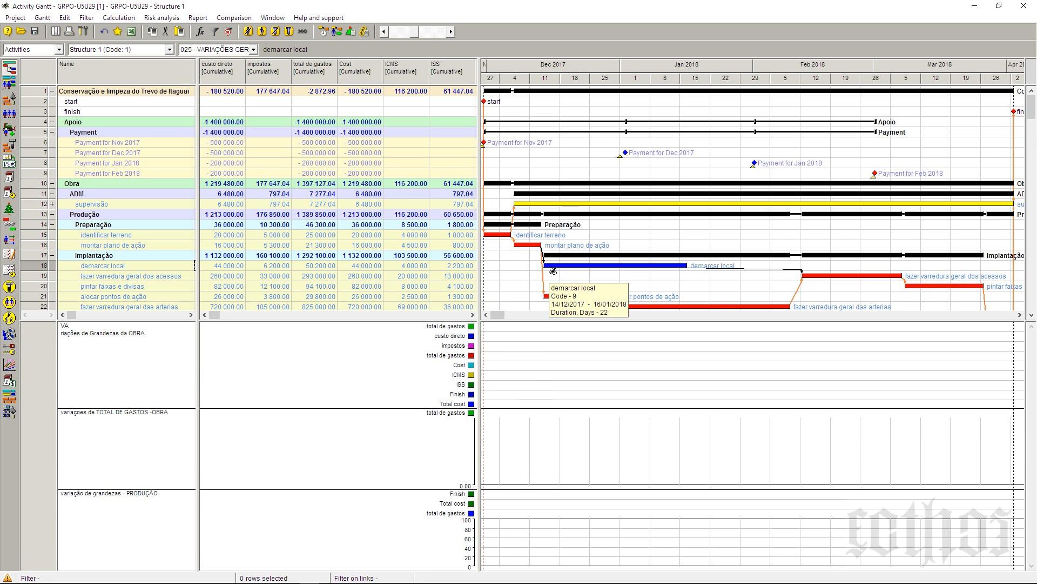
Switch the Gantt to the 001 - Basico layout.
click(236, 50)
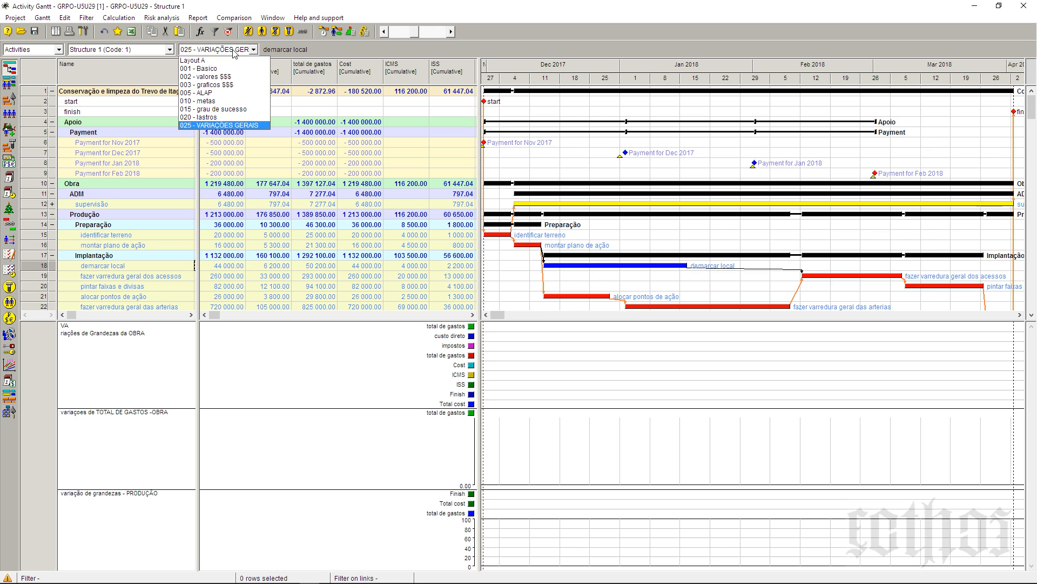
click(231, 71)
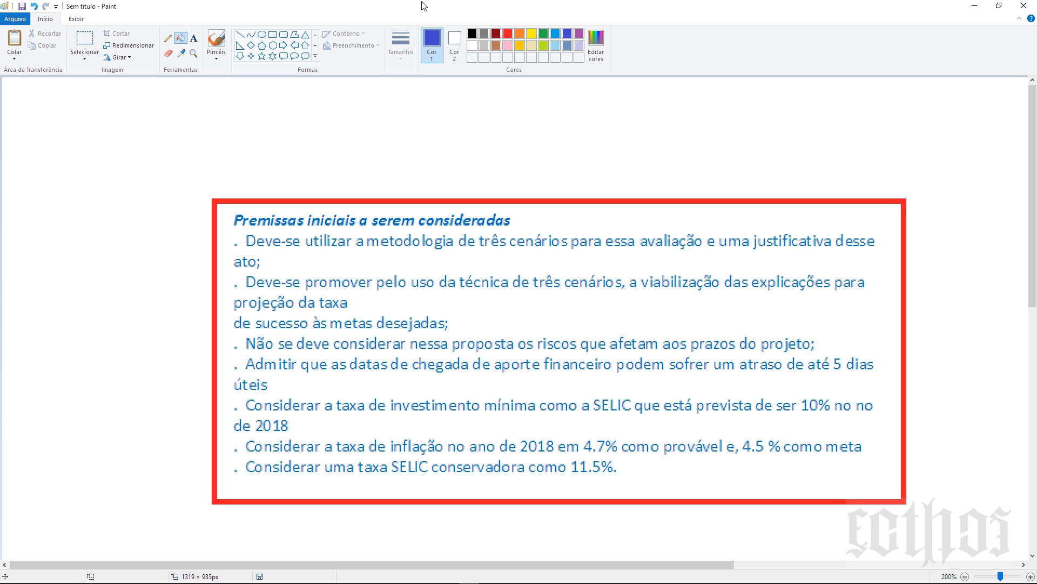
In Paint, draw a blue right-pointing arrow of about 59 × 51 px beside the first of the initial premises.
click(283, 47)
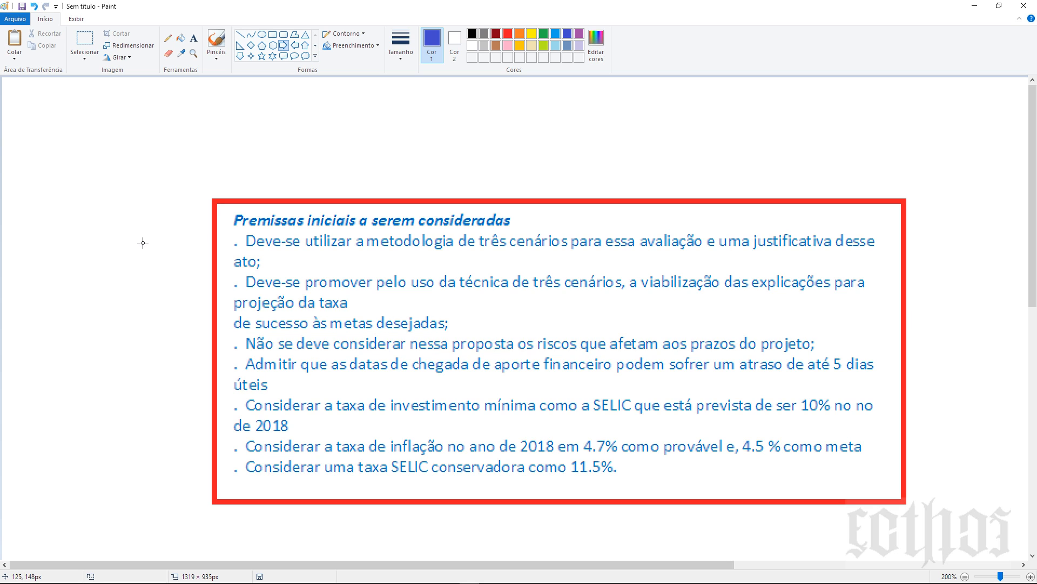
drag(133, 225, 197, 280)
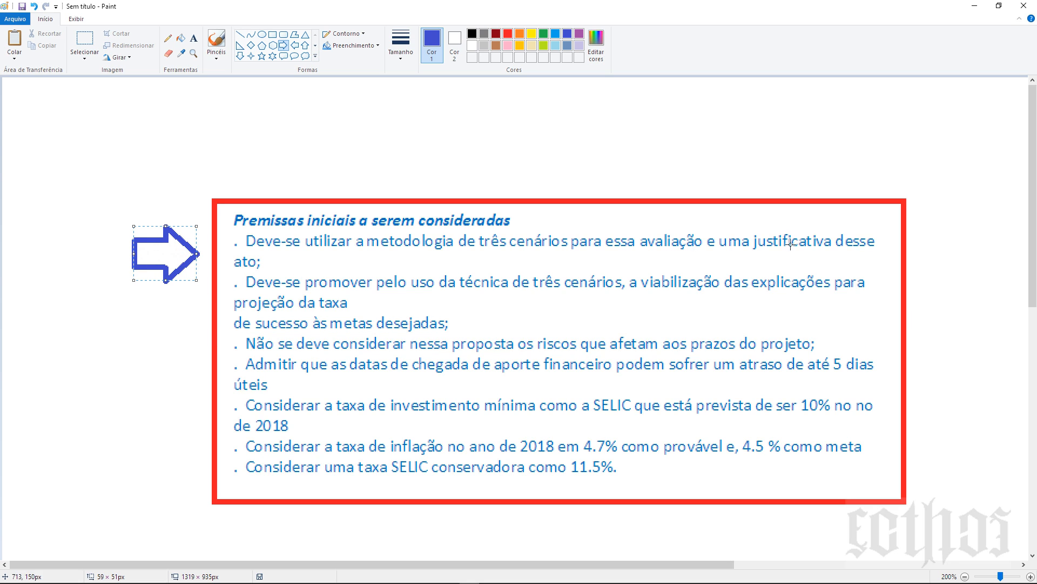
Move the blue arrow down beside the second, third and fourth premises, leaving it clear of the red frame beside the fourth.
drag(173, 257, 173, 291)
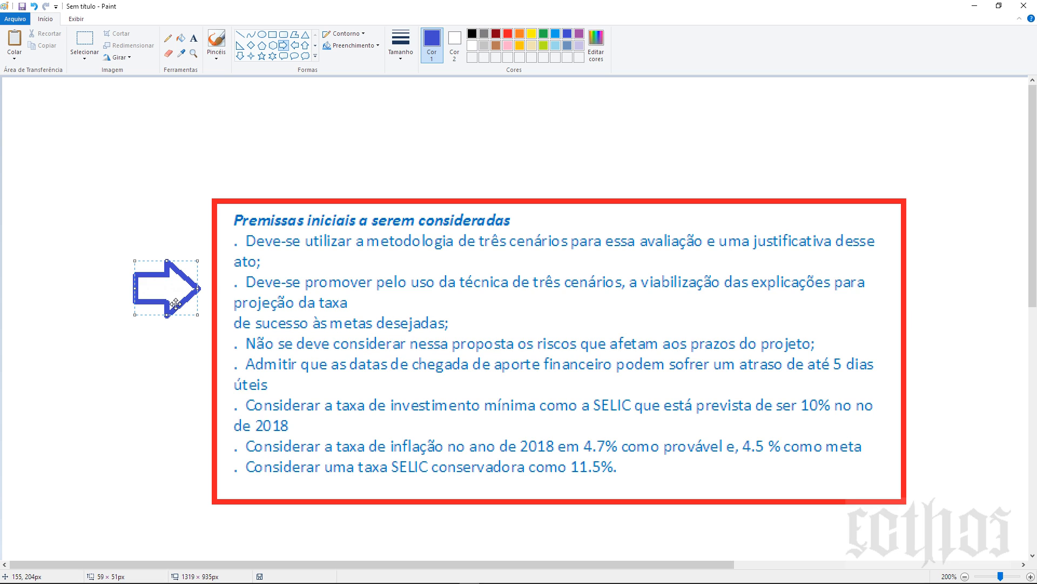
drag(176, 304, 202, 361)
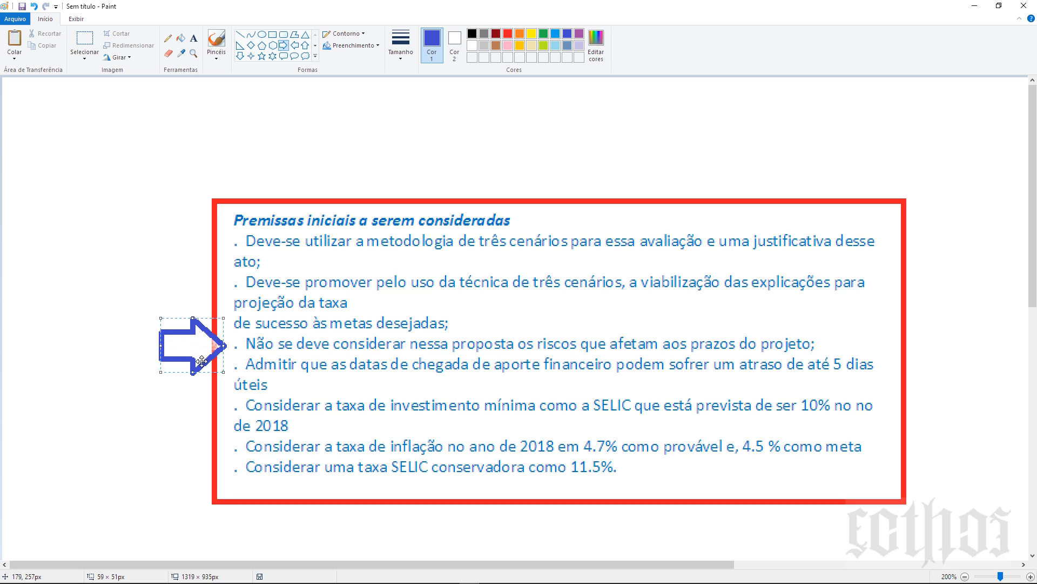
drag(202, 361, 201, 381)
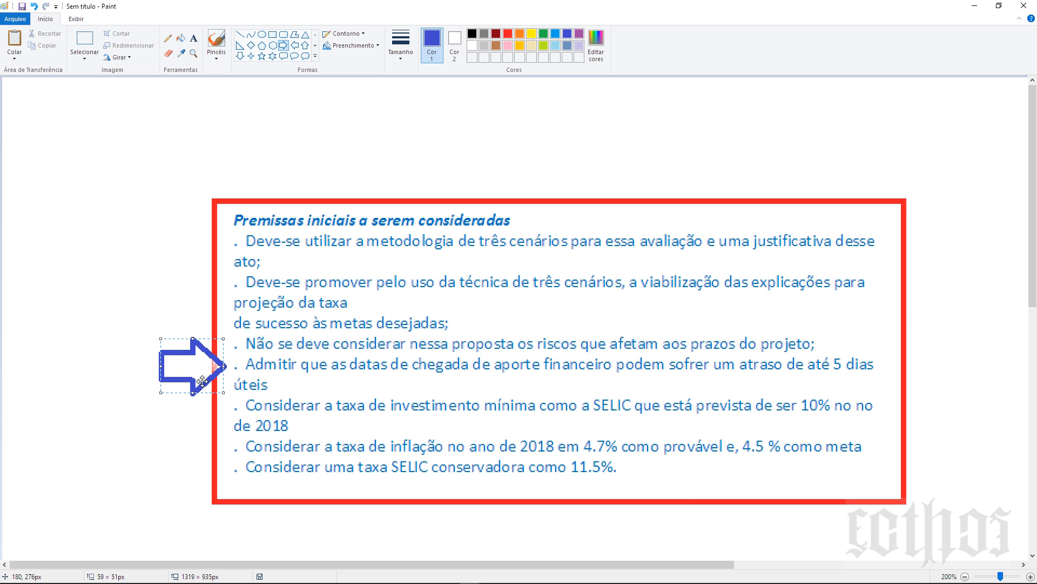
drag(201, 381, 127, 381)
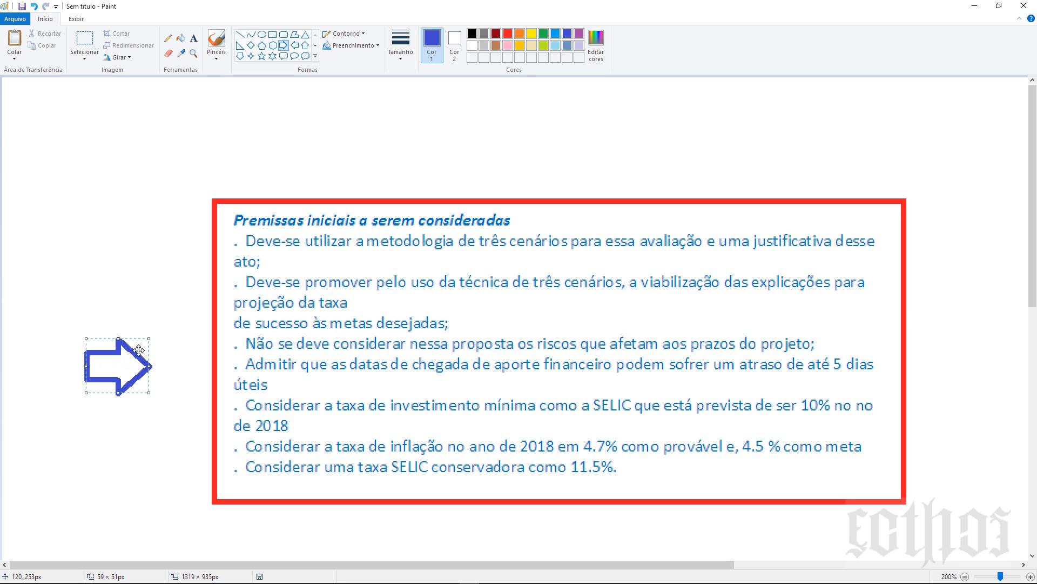
Underline "um atraso de até 5 dias" in blue, stretch the line across the whole premise line, and delete it.
click(239, 36)
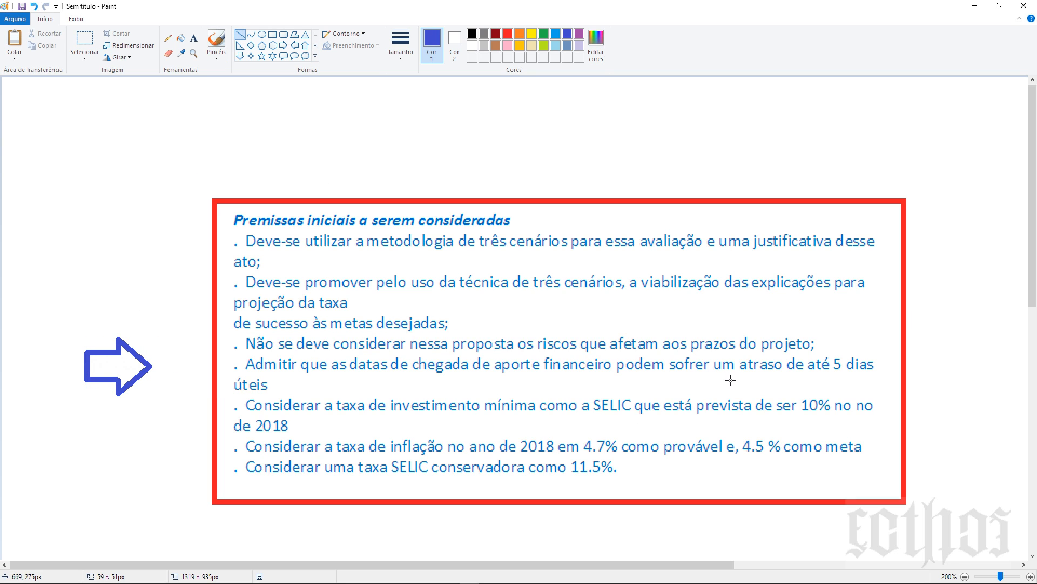
drag(714, 372, 875, 373)
drag(812, 380, 811, 386)
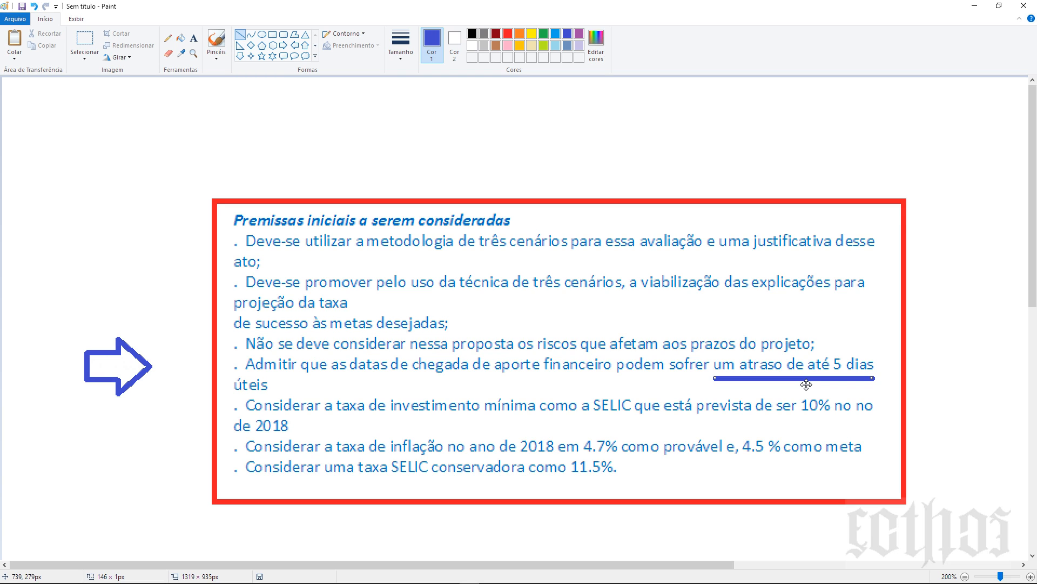
drag(806, 385, 808, 382)
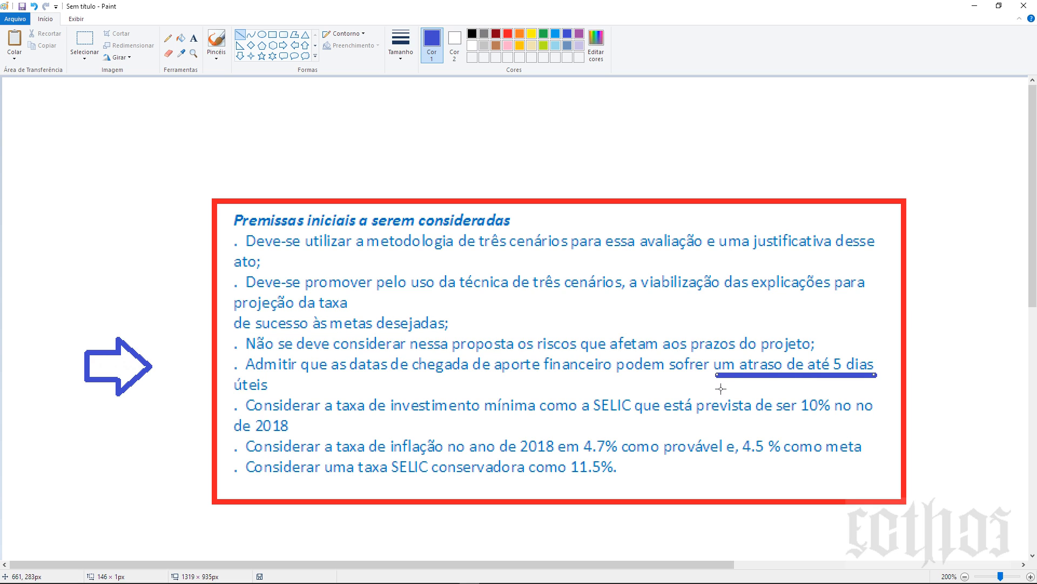
drag(717, 375, 248, 379)
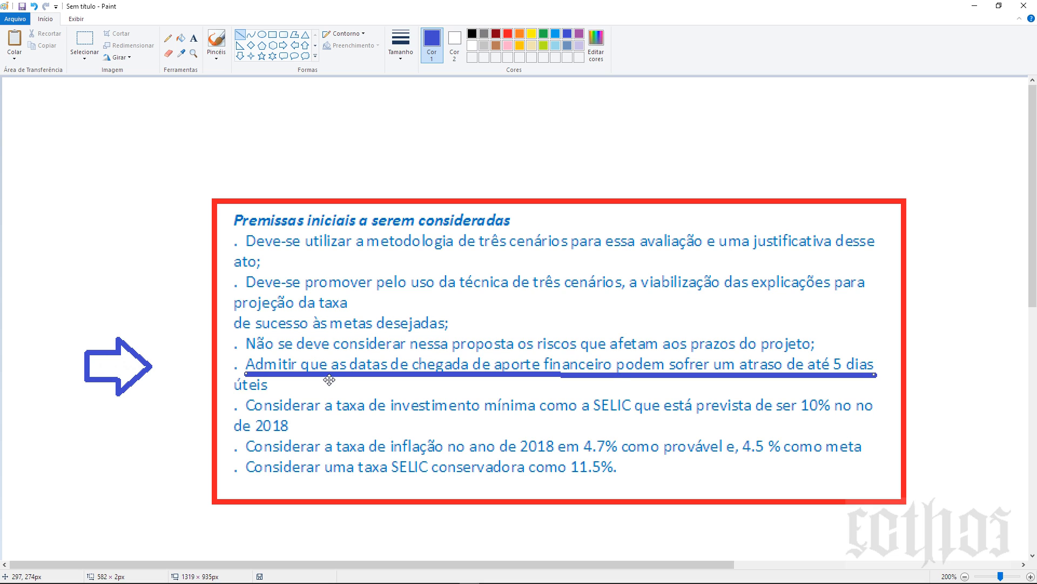
key(Delete)
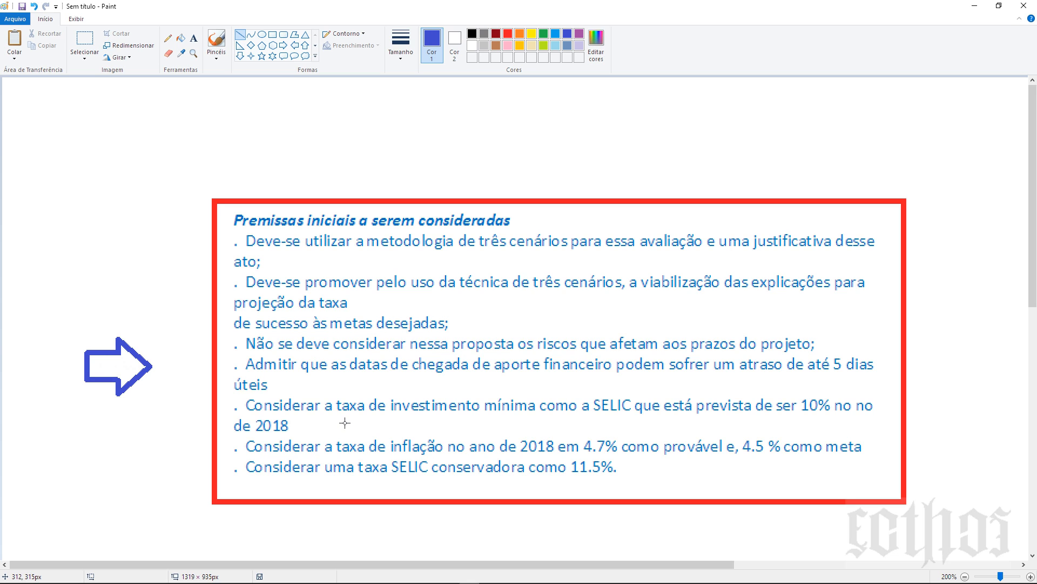
Underline "de ser 10%" in the SELIC investment rate premise with a blue line of about 65 px.
drag(759, 418, 836, 423)
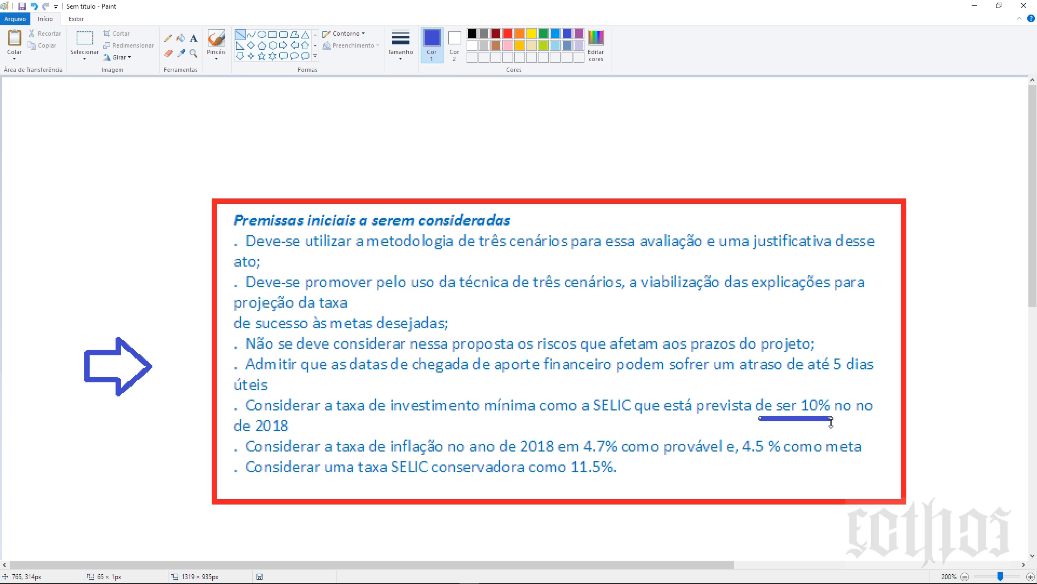
click(938, 413)
drag(250, 461, 625, 459)
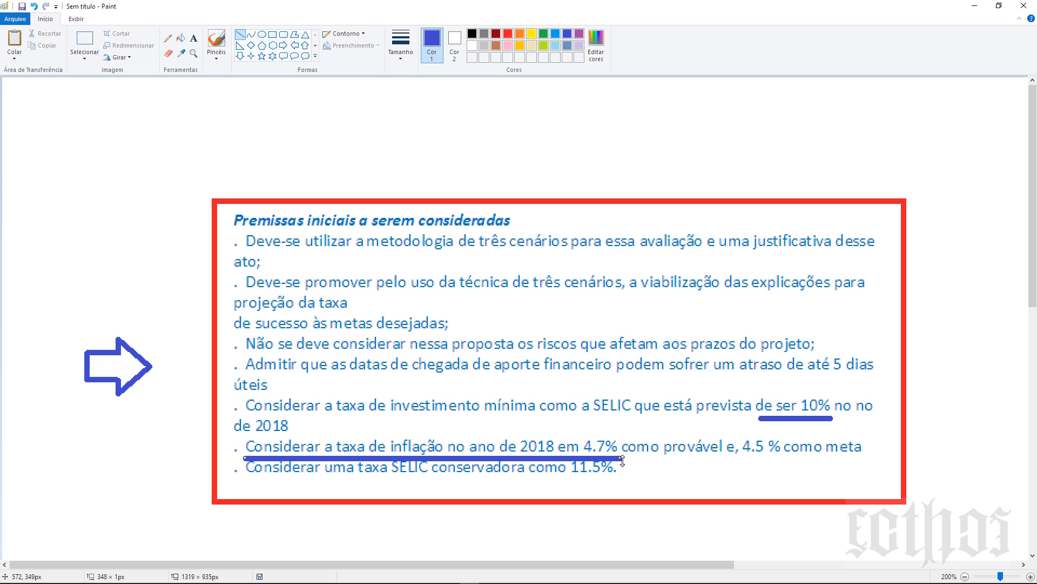
click(660, 464)
key(ctrl+z)
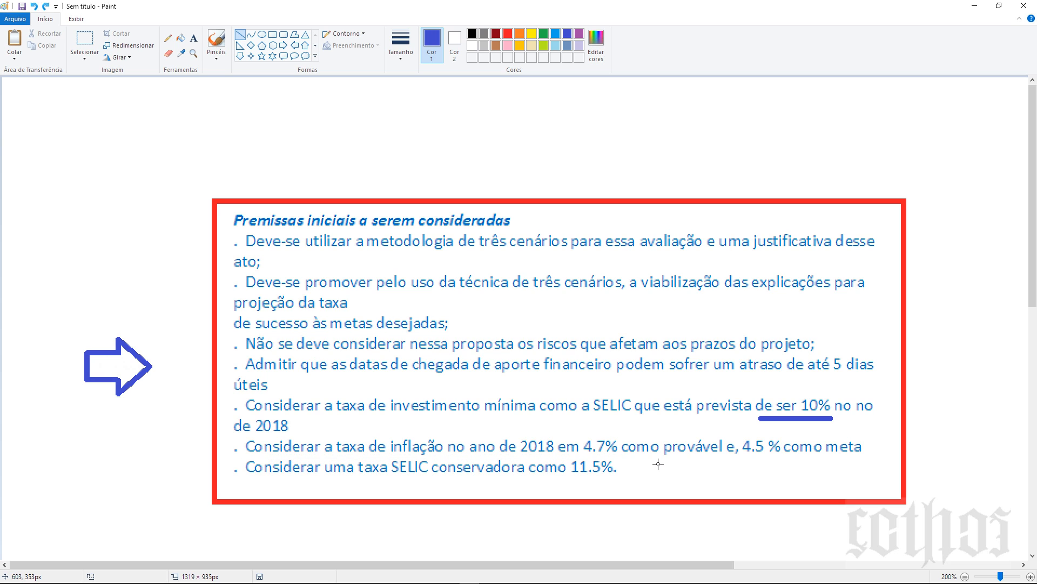
Underline "como provável", "4.5 % como meta" and "SELIC conservadora como 11.5%" with blue lines of about 88, 107 and 252 px.
drag(626, 458, 724, 458)
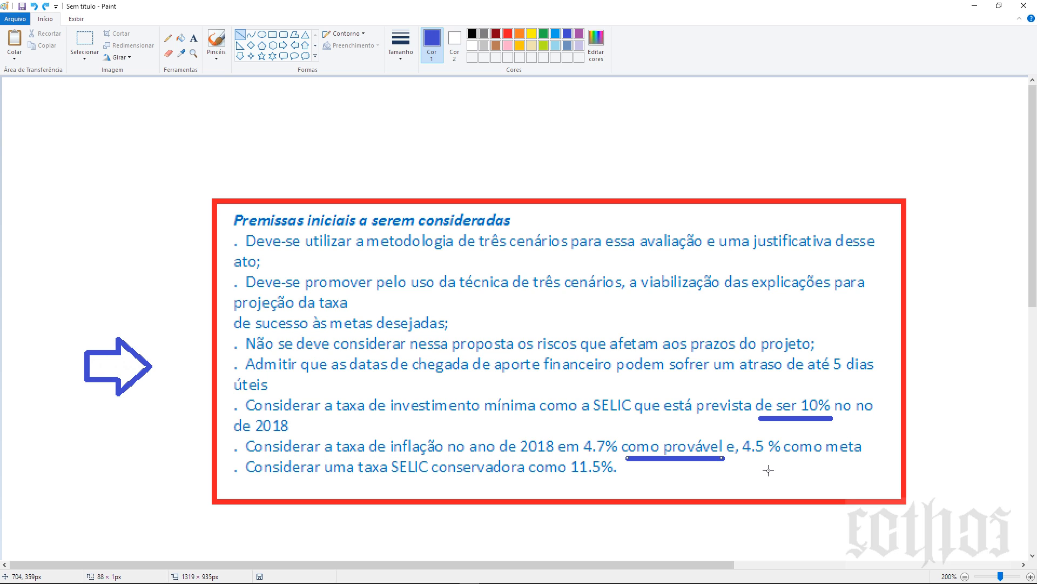
click(768, 470)
mouse_move(744, 455)
mouse_down()
mouse_move(875, 455)
mouse_move(862, 455)
mouse_up()
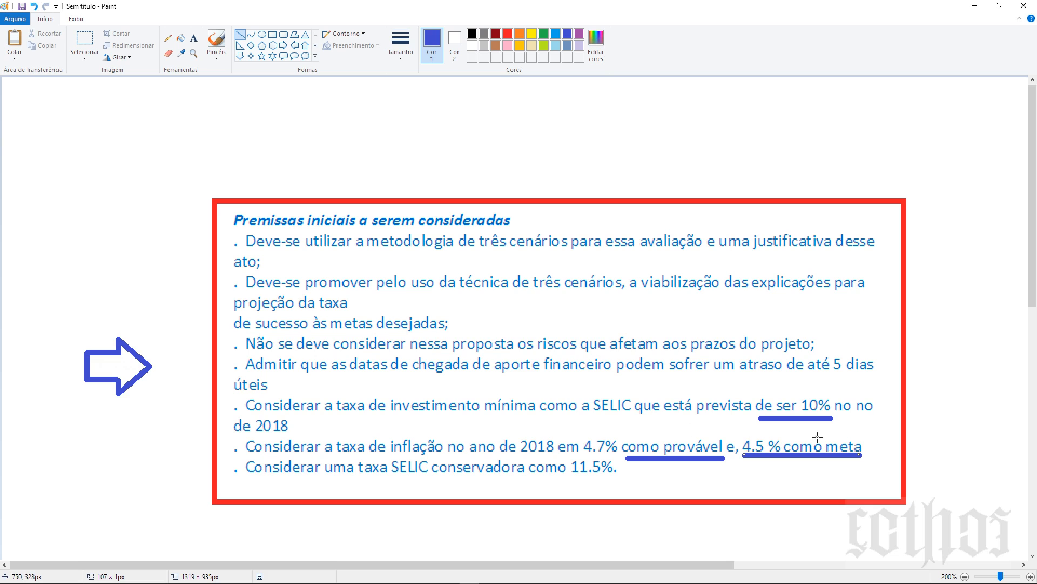
drag(389, 481, 664, 480)
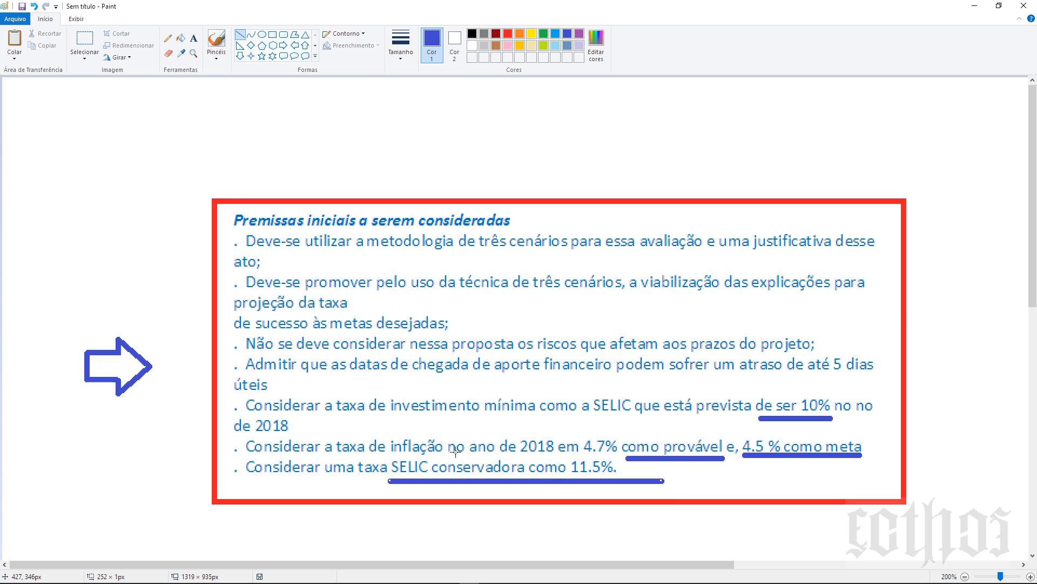
Select an area of about 91 × 110 px around the blue arrow and undo the last five changes to the drawing.
click(84, 44)
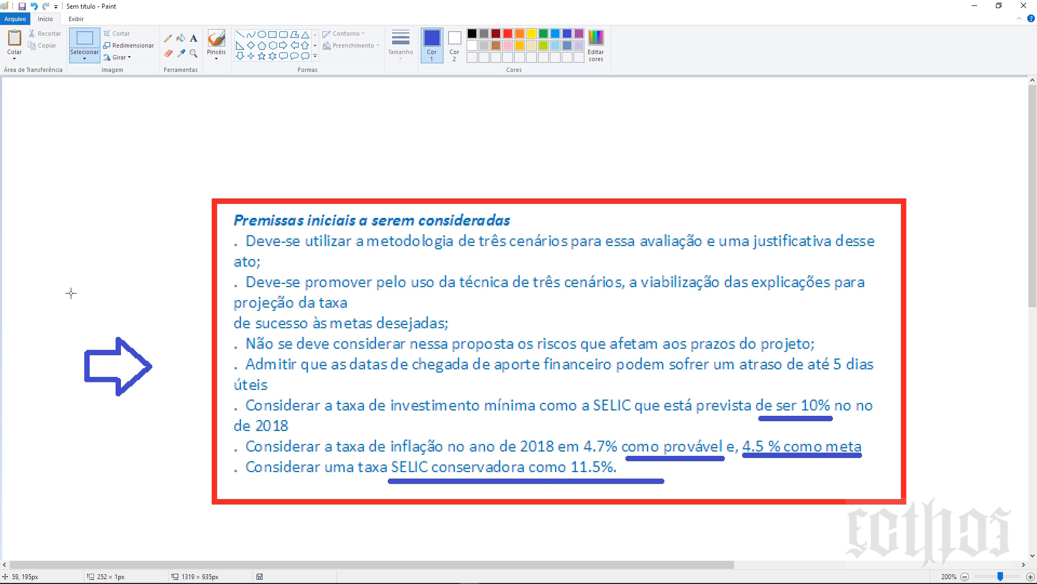
drag(60, 293, 158, 411)
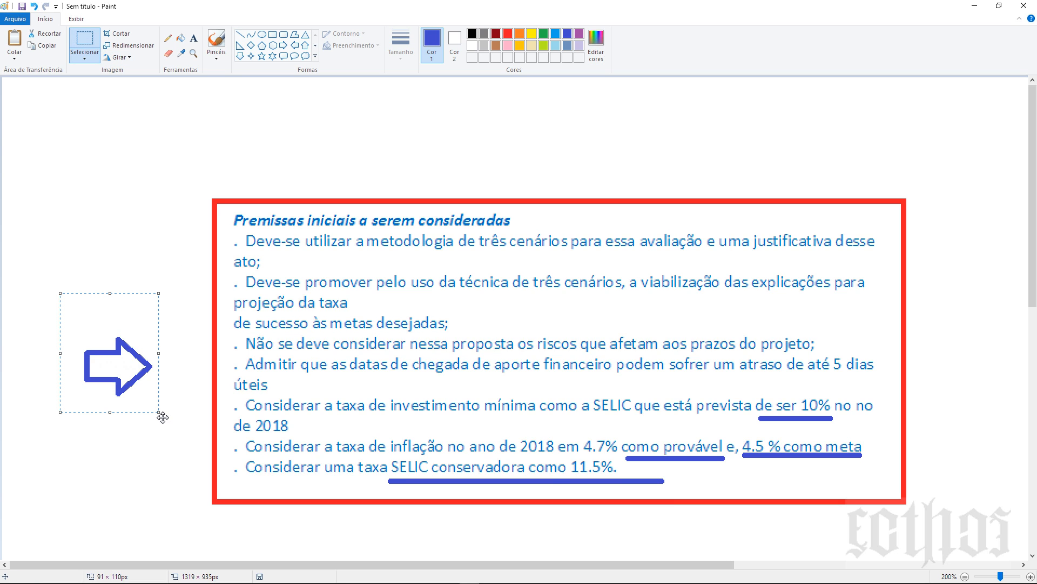
key(ctrl+z)
key(ctrl+z)
key(ctrl+z)
key(ctrl+z)
key(ctrl+z)
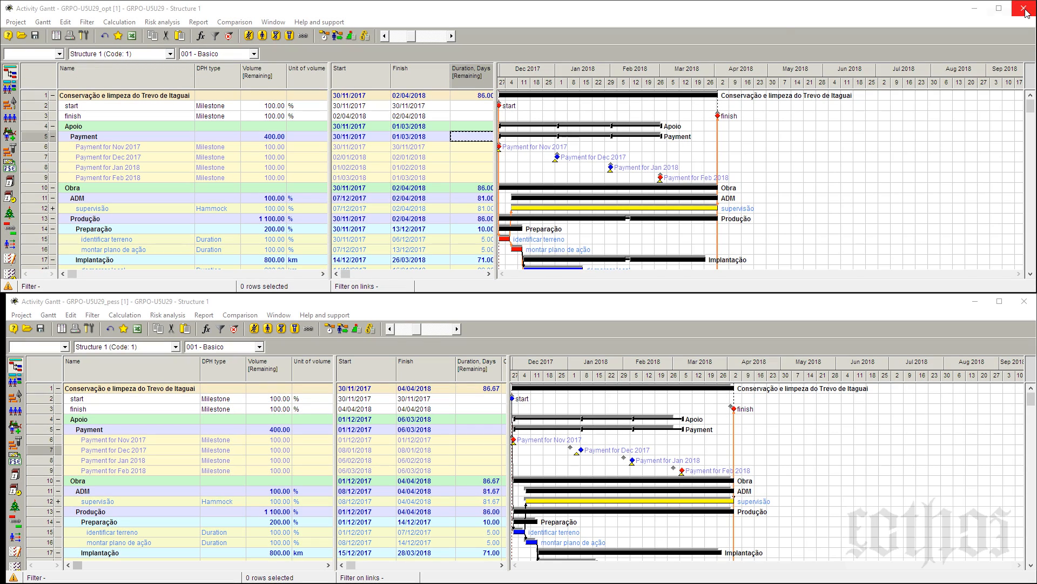
In Spider Project, maximize the GRPO-U5U29_opt Activity Gantt and switch it to the 002 - valores $$$ layout.
click(1006, 11)
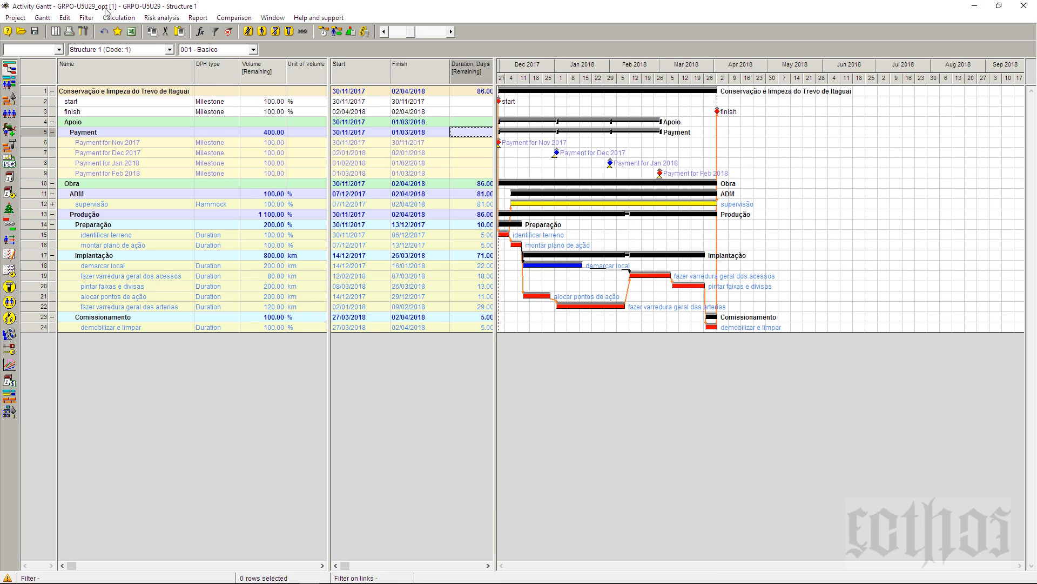
click(252, 50)
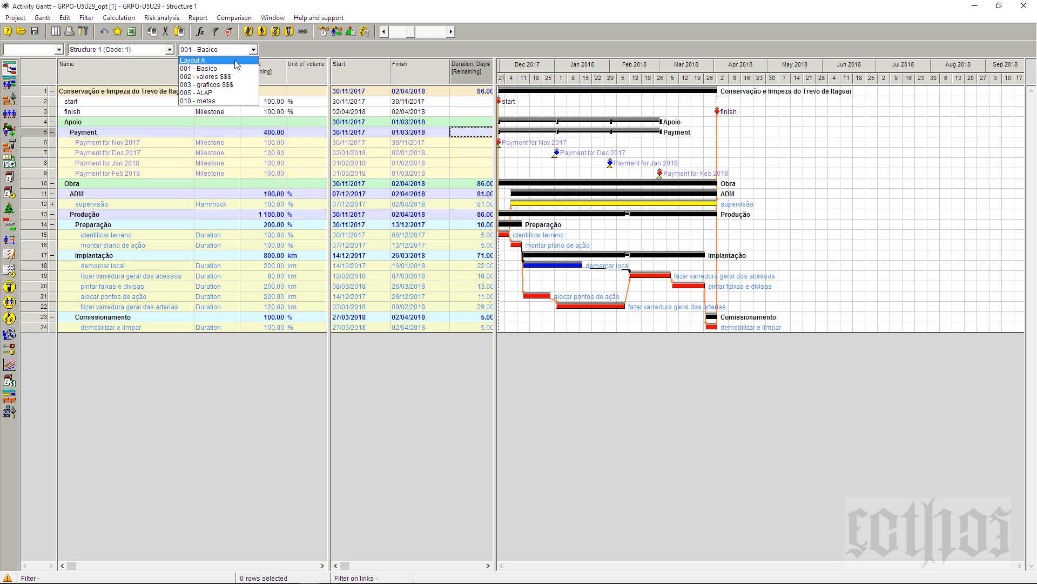
click(238, 76)
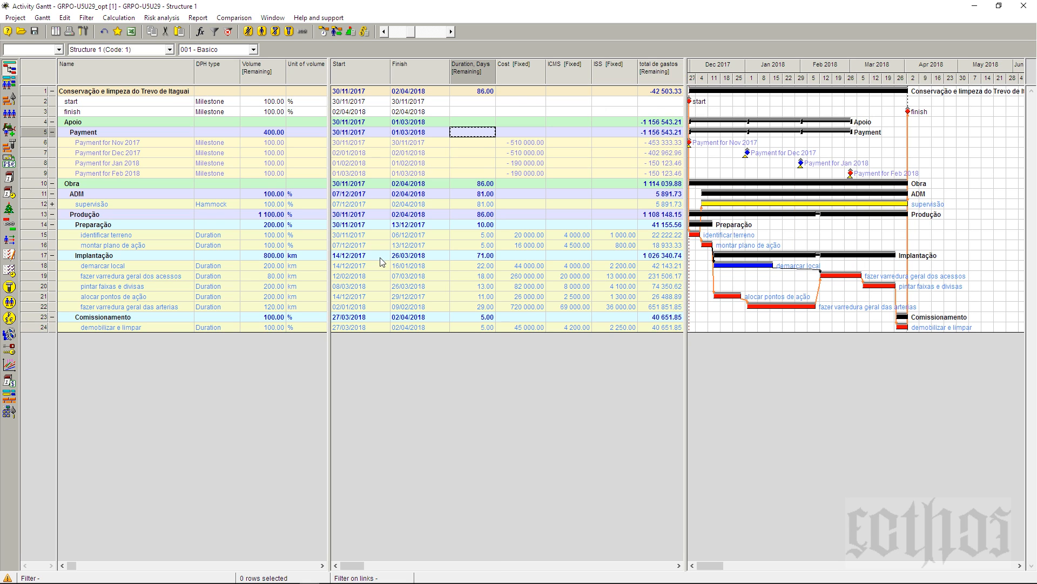
Examine the Implantação phase's volume and the fixed costs and start dates of the four monthly payments.
click(269, 258)
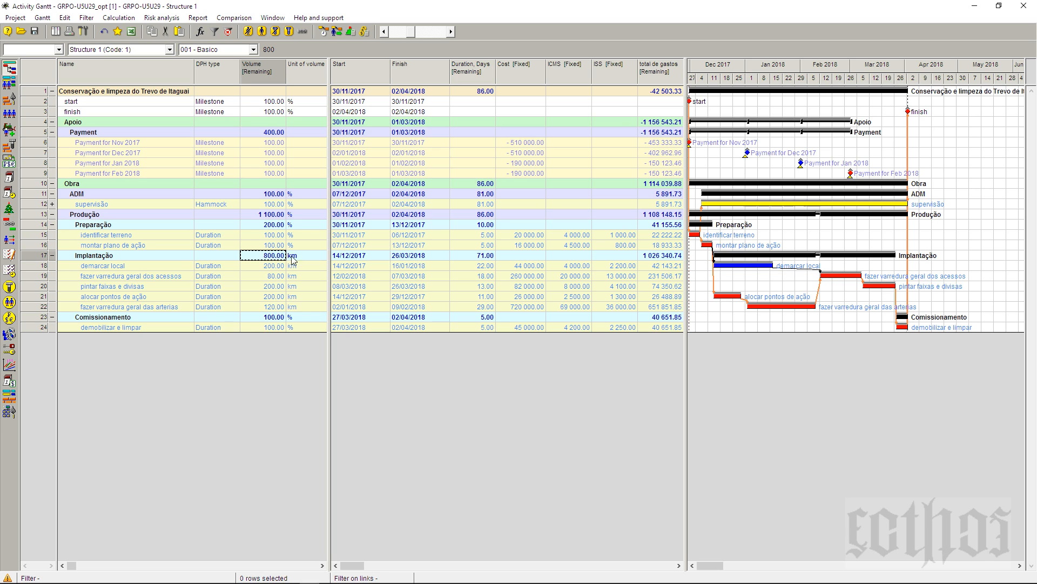
click(531, 143)
click(532, 153)
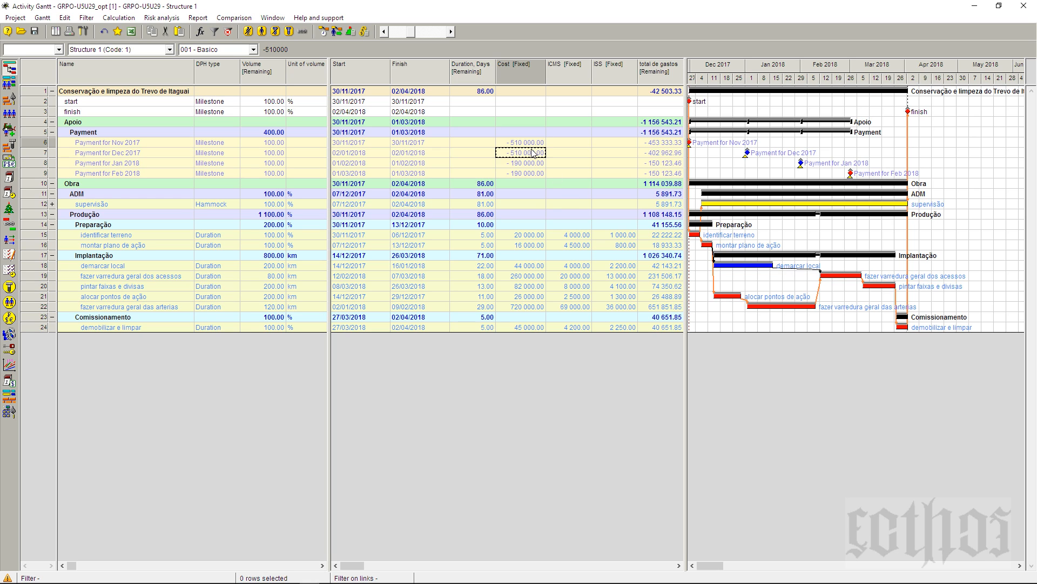
click(534, 163)
click(536, 174)
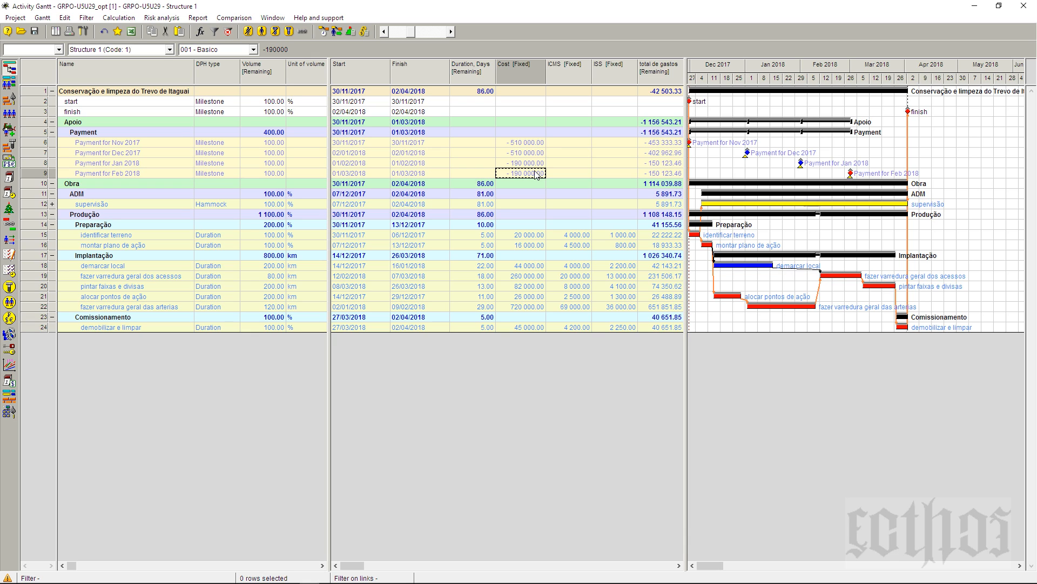
click(517, 143)
click(513, 153)
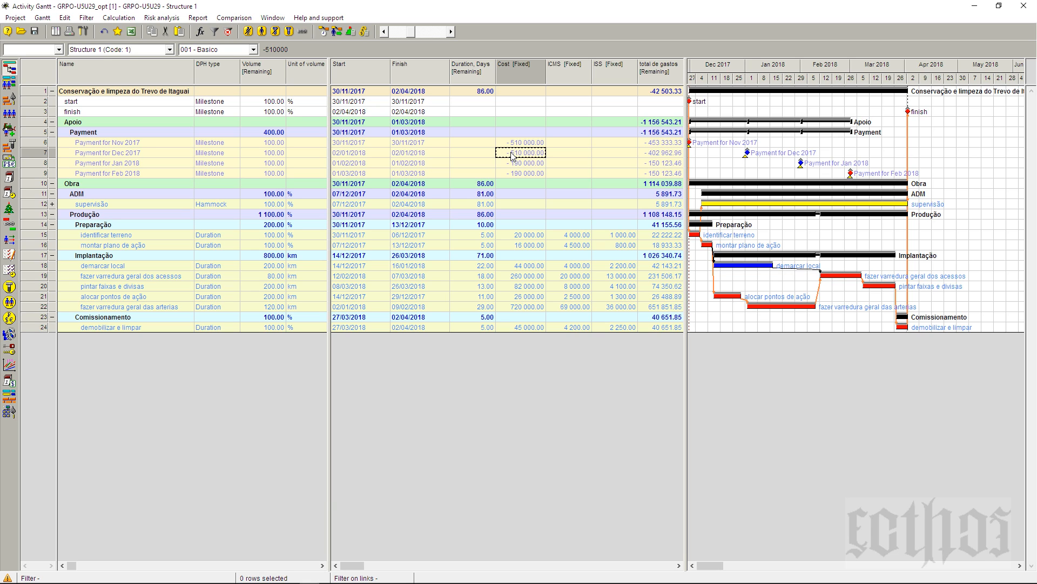
click(512, 163)
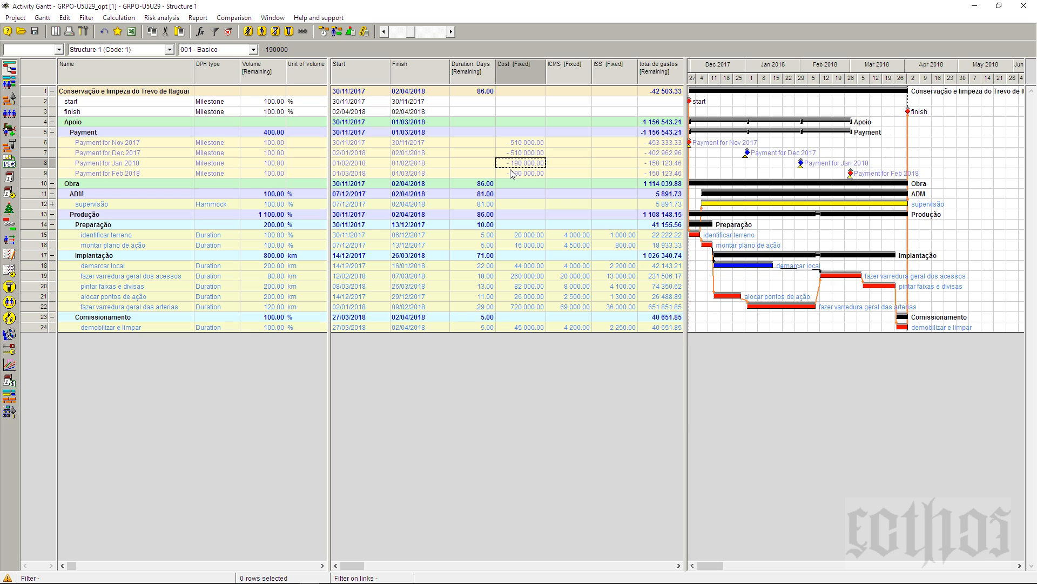
click(513, 173)
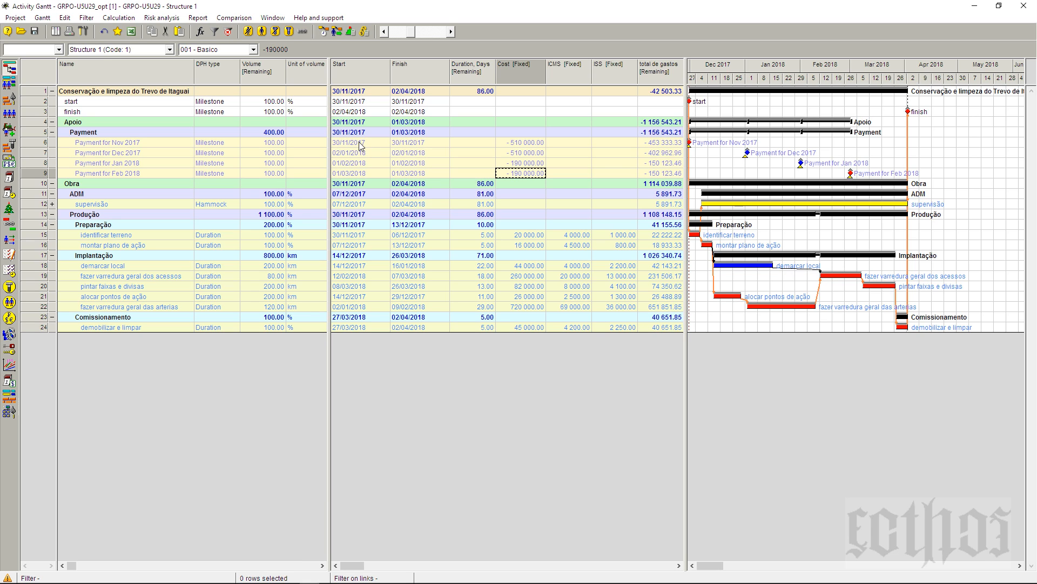
click(357, 163)
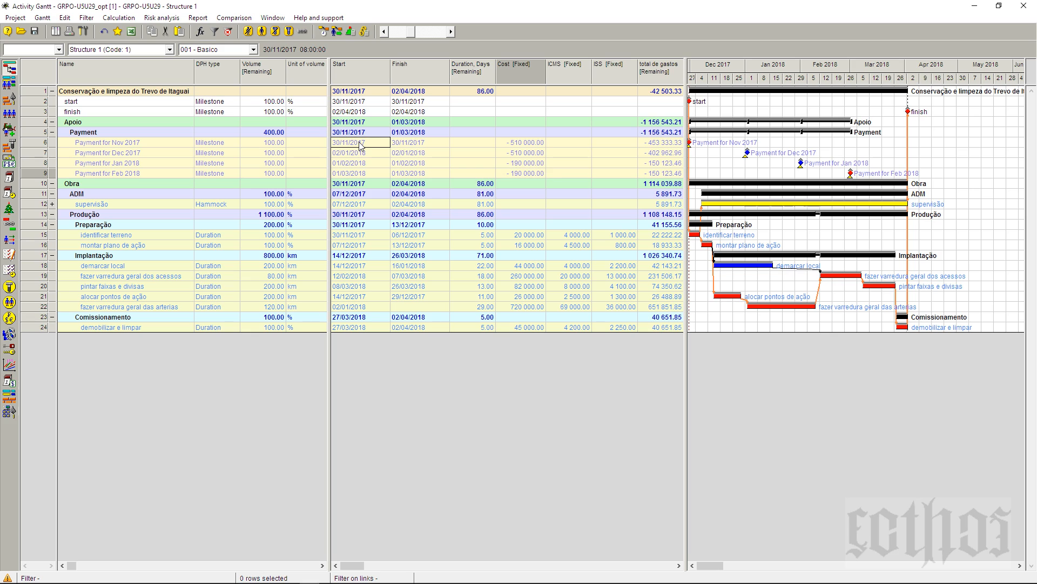
click(358, 173)
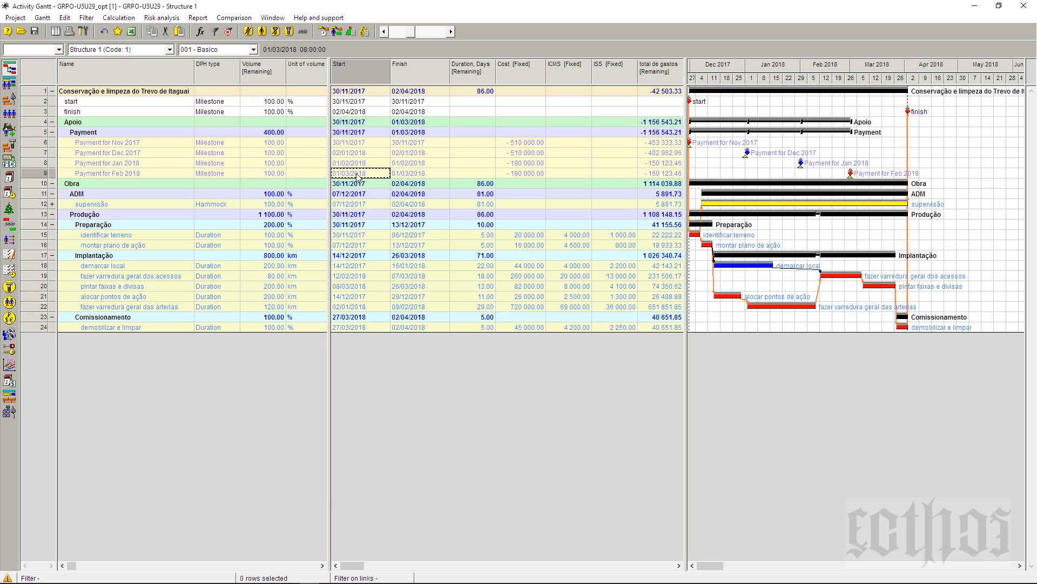
Run resource constrained scheduling with the Standard method and Forward direction, and recalculate costs and materials without the percentage discount.
click(340, 33)
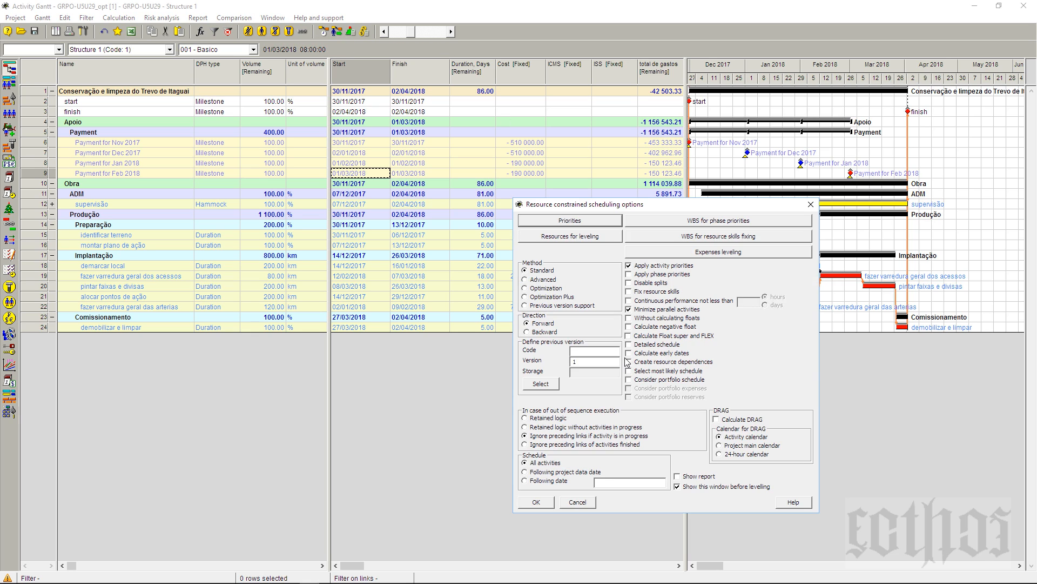
click(538, 502)
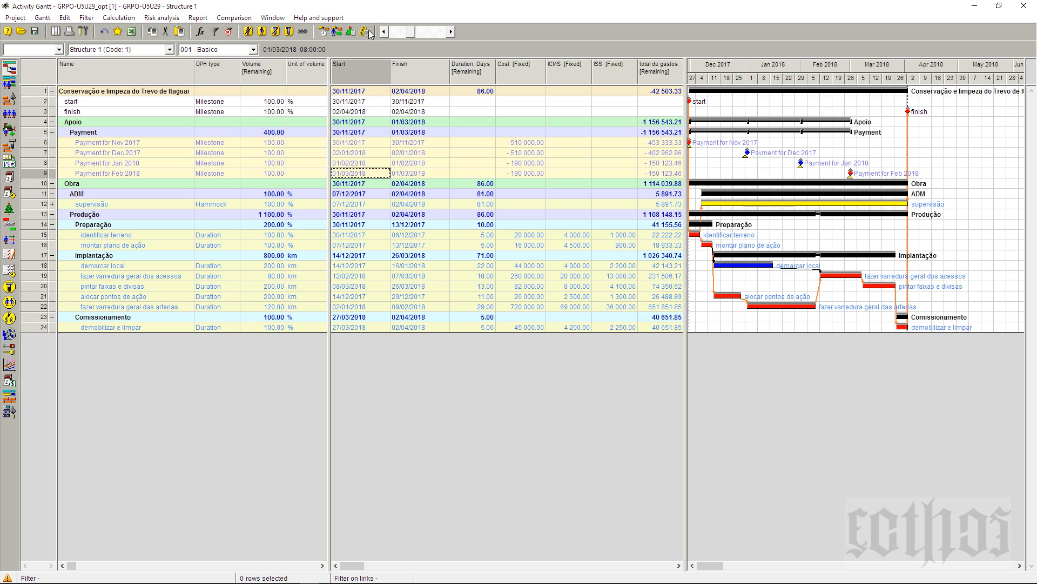
key(F9)
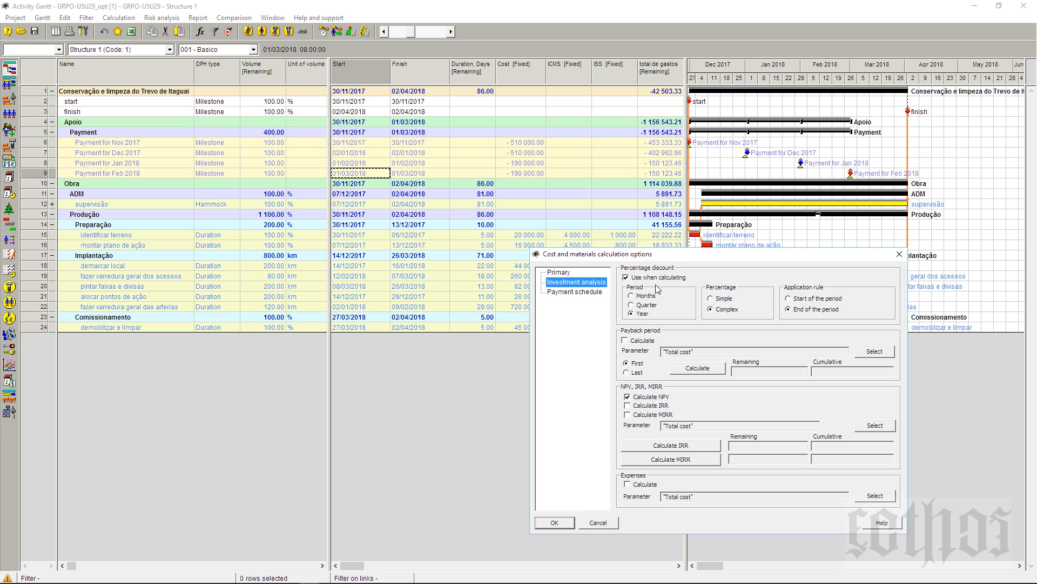
click(564, 524)
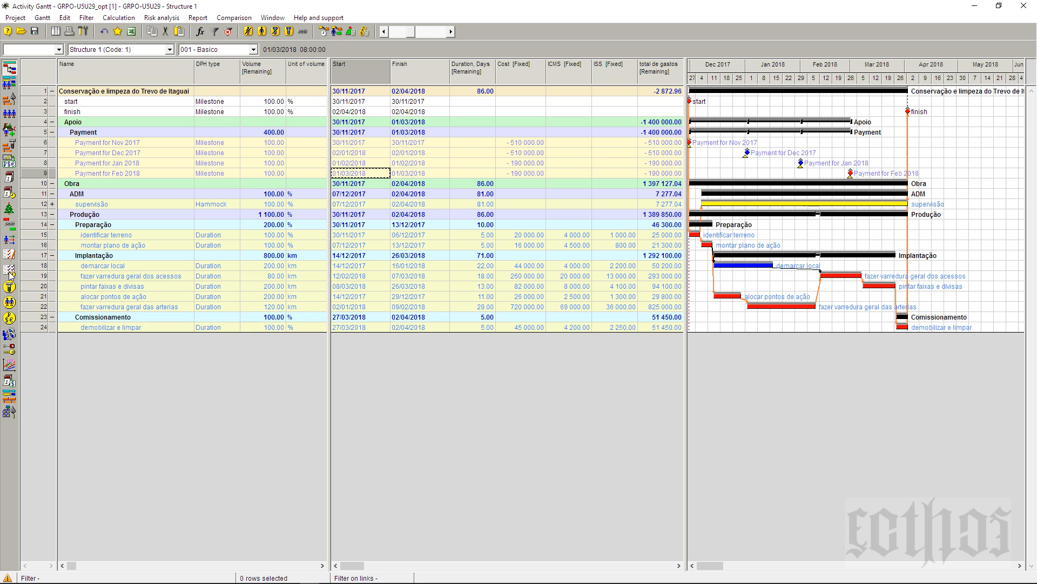
Examine the discount rates of the Cost, ISS and ICMS cost components, and return to the activity Gantt.
click(14, 171)
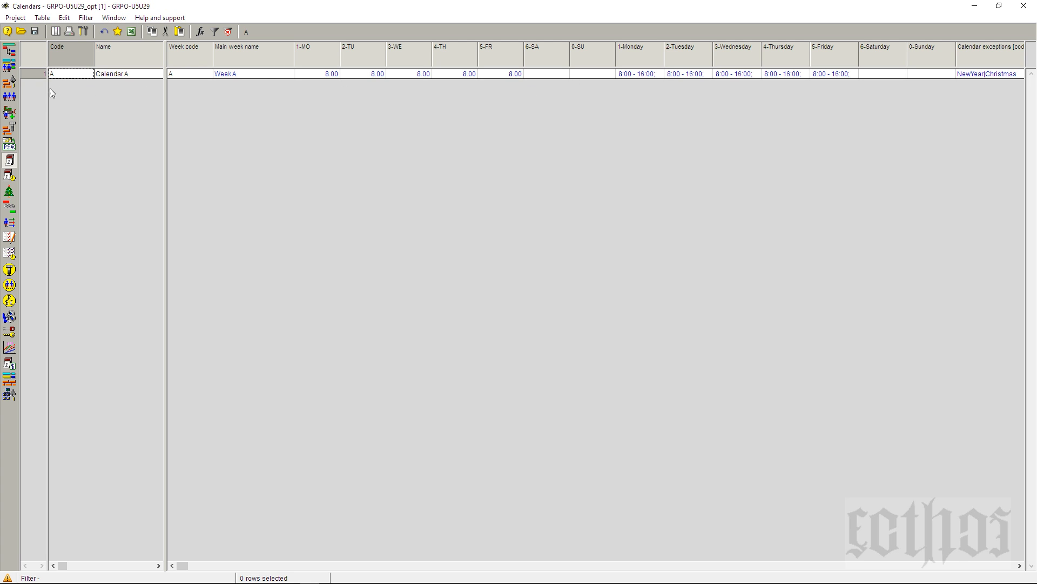
click(14, 145)
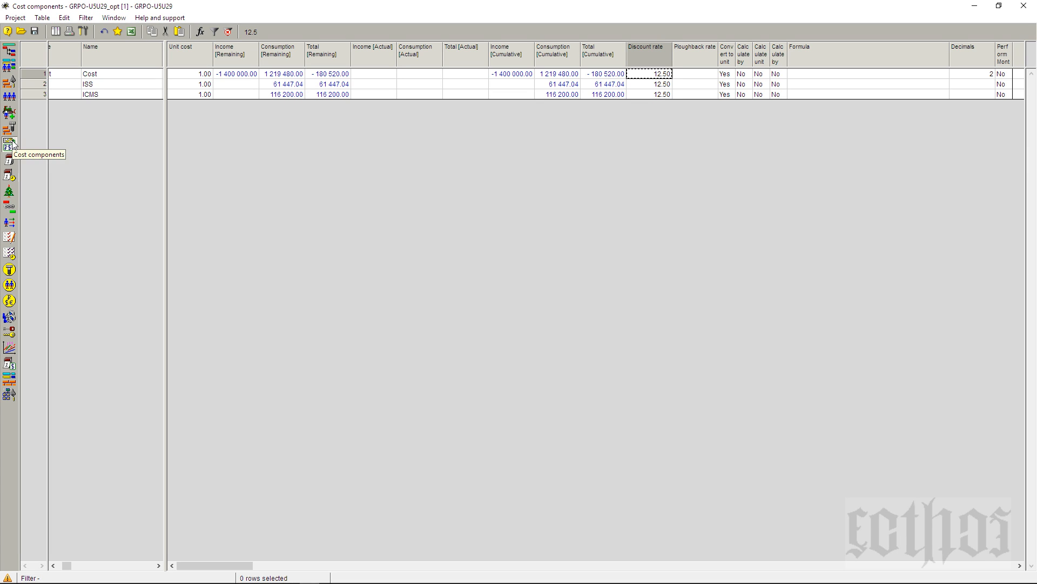
click(659, 87)
click(662, 94)
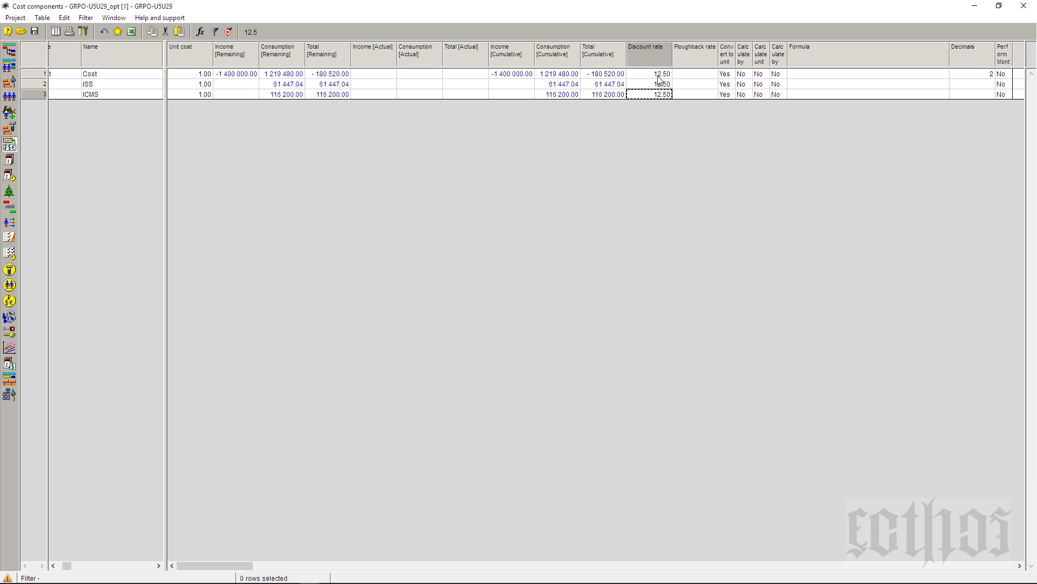
click(659, 86)
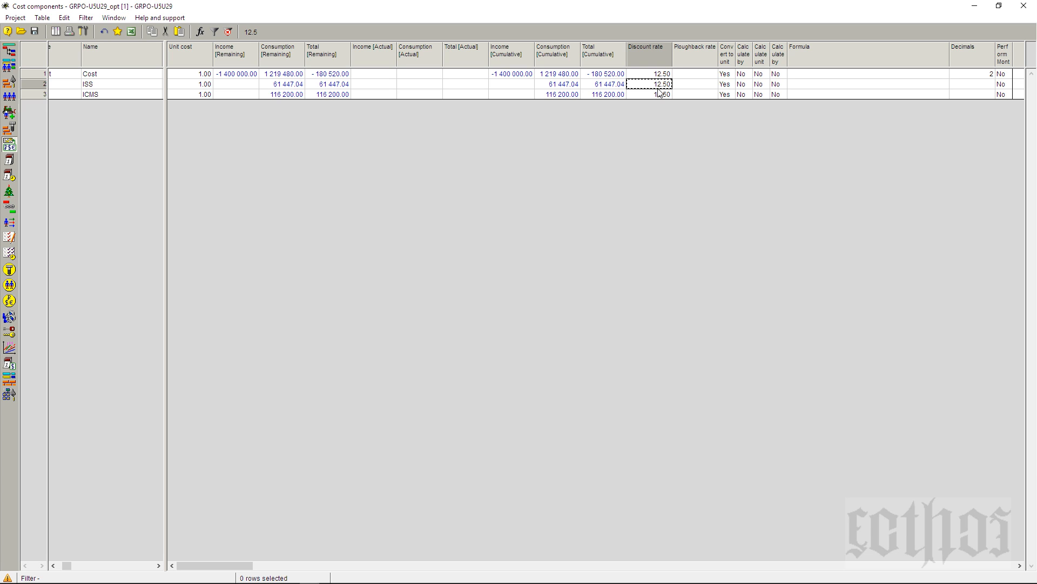
click(660, 94)
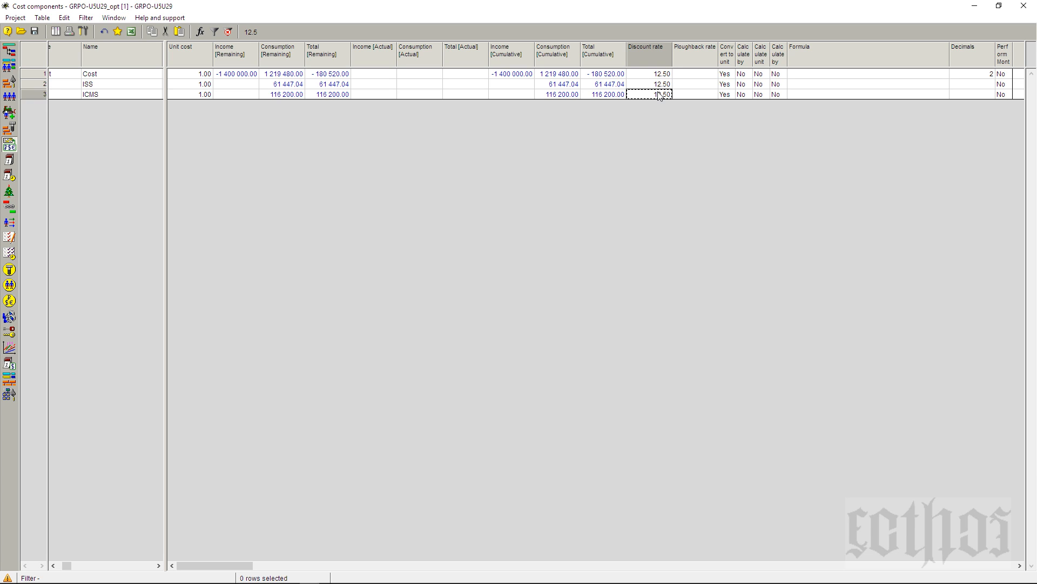
click(11, 52)
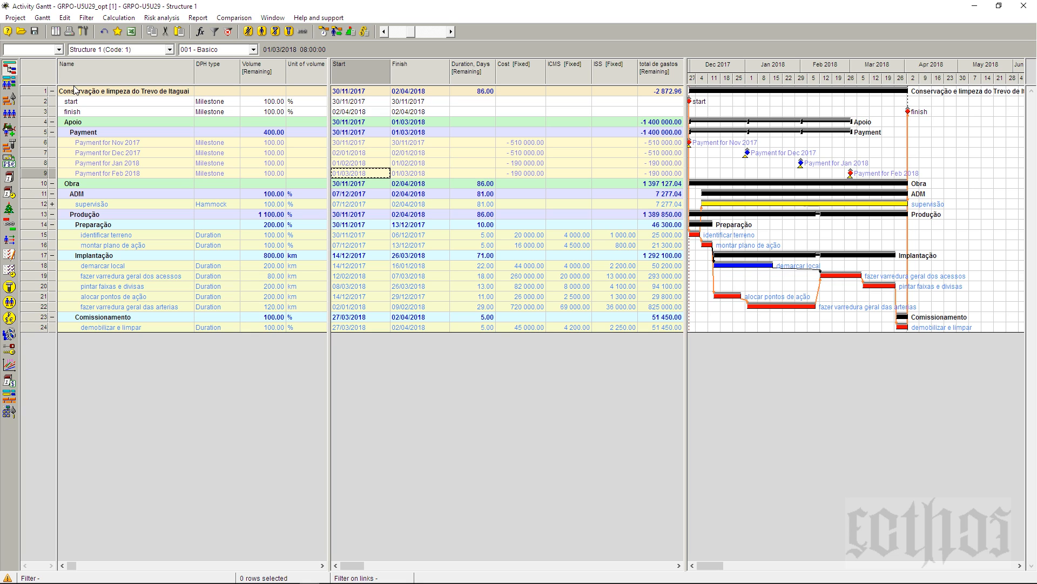
Add a cost period to the Cost component and try a unit cost of 0,98 for it.
click(9, 162)
click(34, 74)
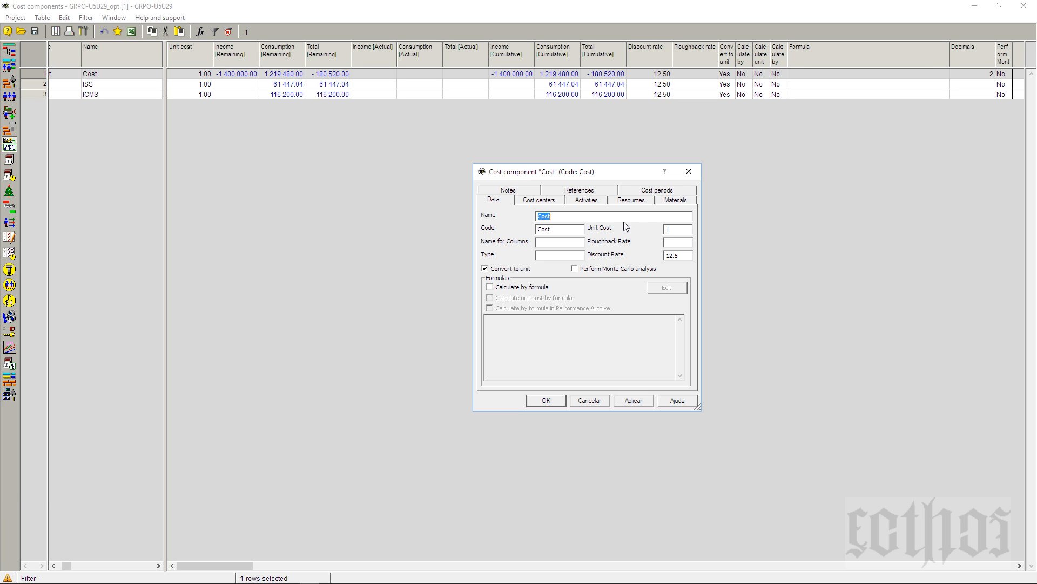
click(655, 189)
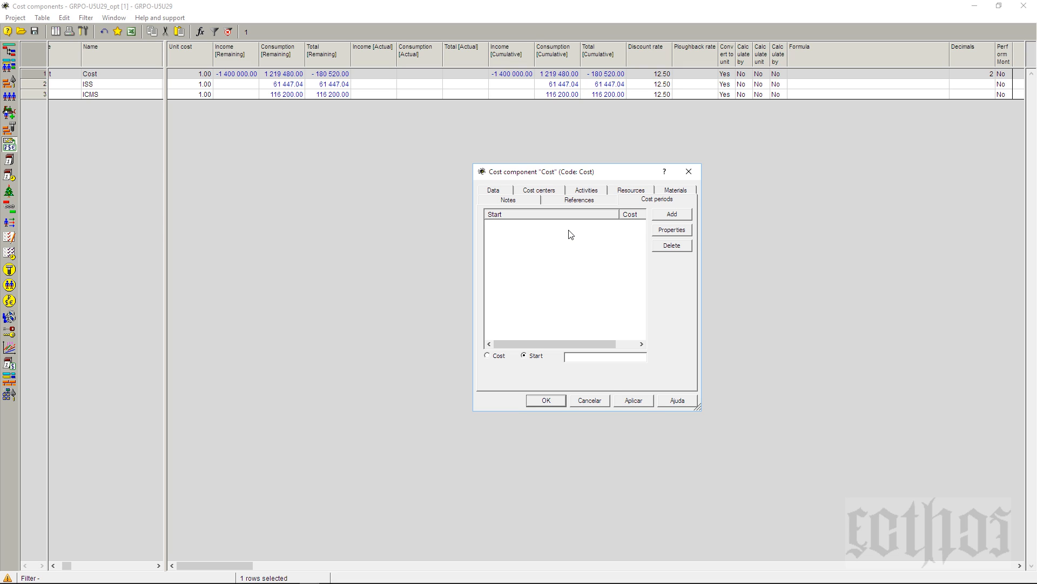
click(663, 214)
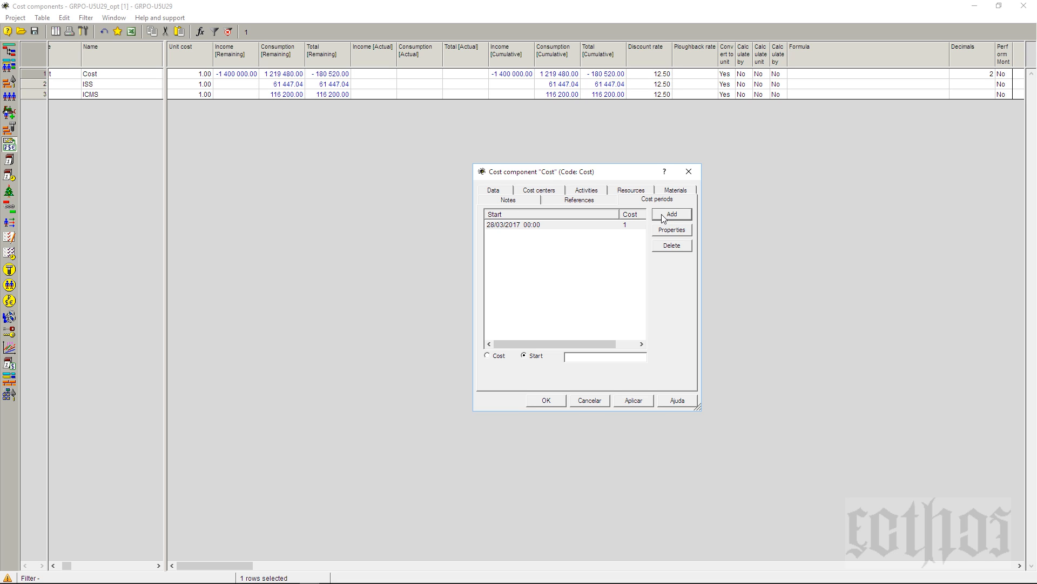
click(515, 224)
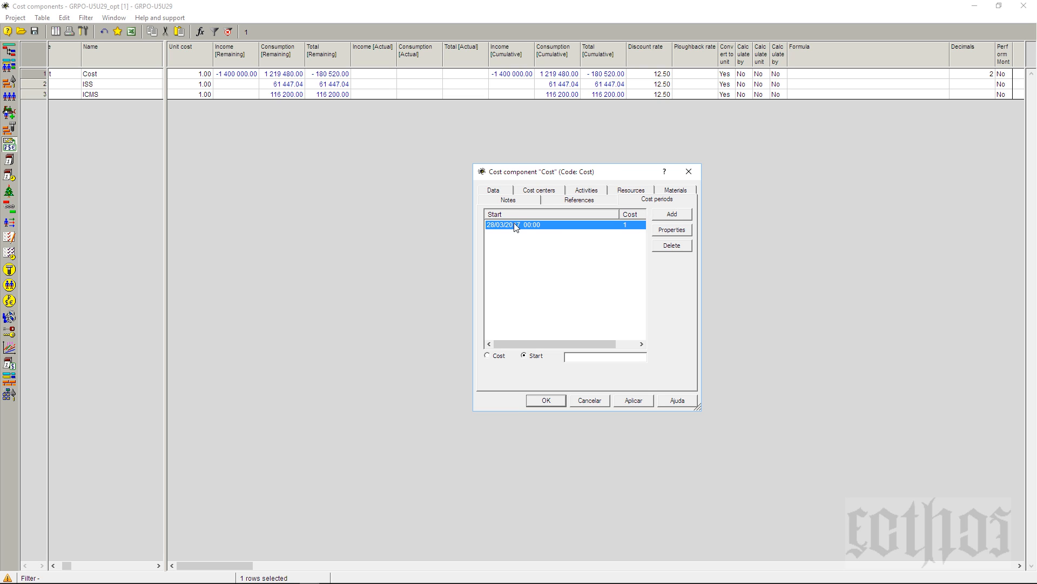
click(680, 231)
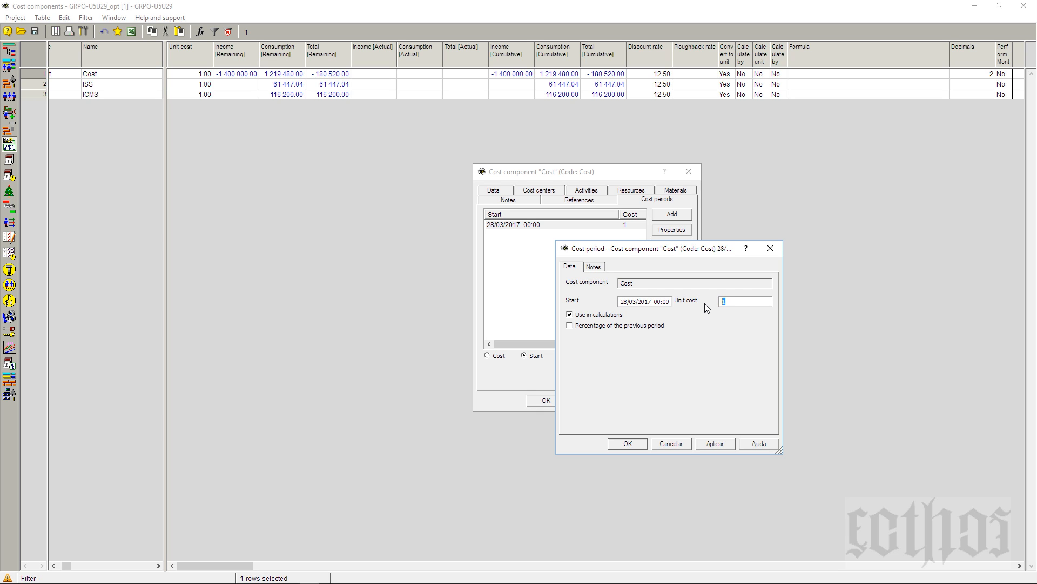
text(0,98)
click(670, 444)
Delete the trial cost period and close the Cost component's properties without saving.
click(528, 225)
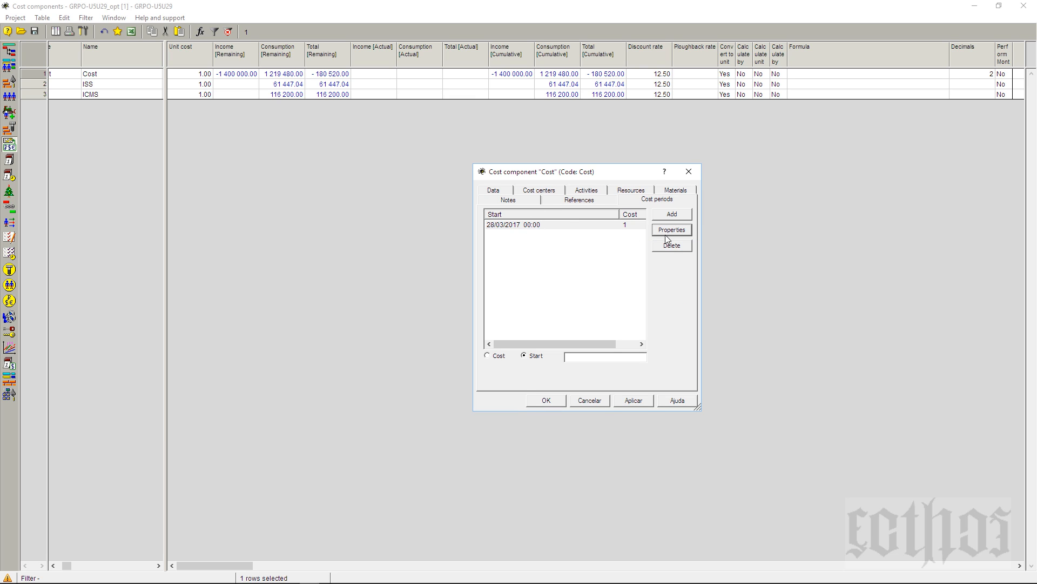
click(676, 249)
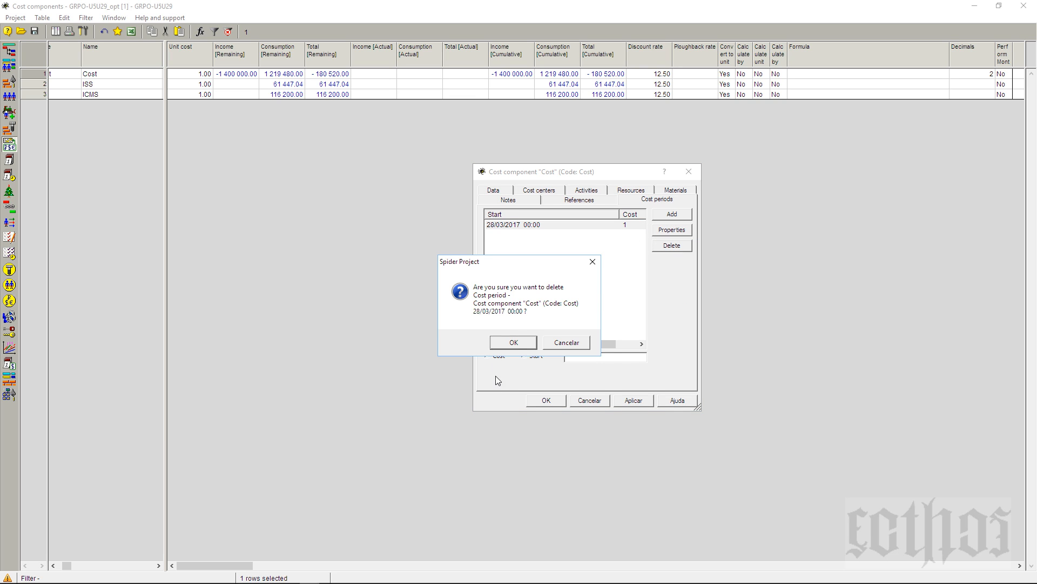
click(514, 342)
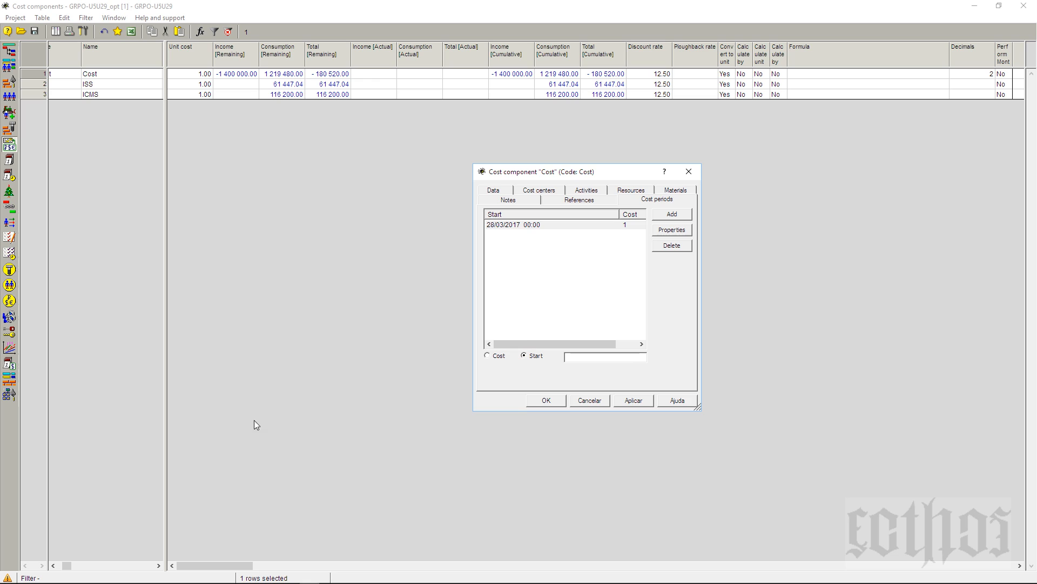
click(596, 405)
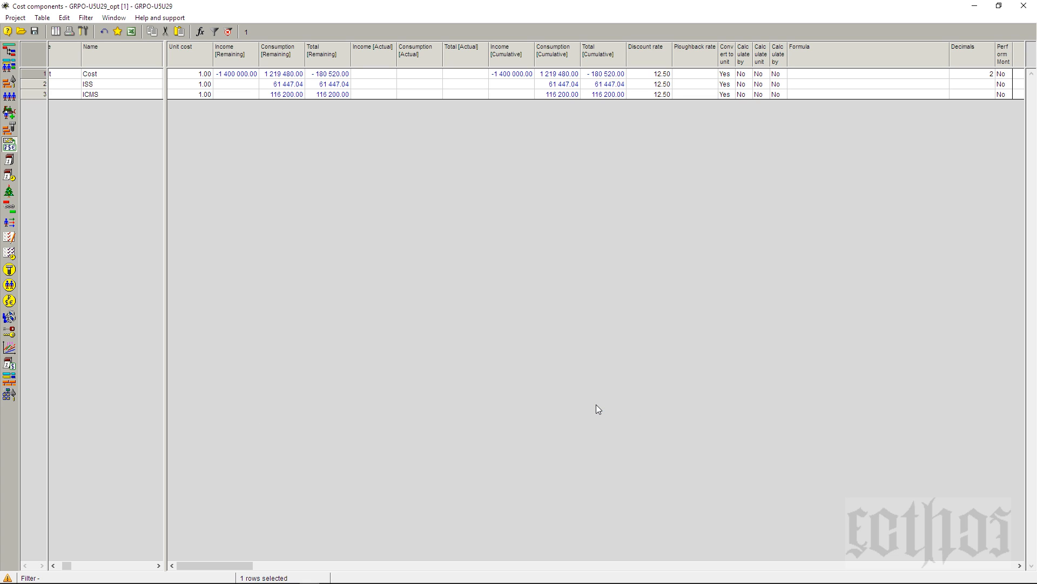
Review the Payment for Nov 2017 fixed cost and the activities' start and finish dates in the Gantt table.
click(14, 55)
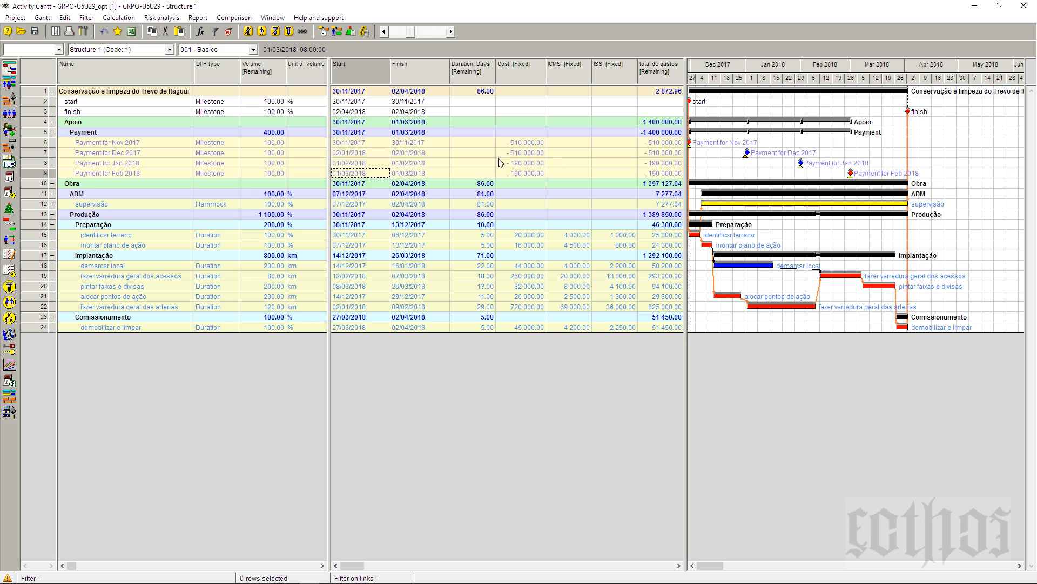
click(530, 148)
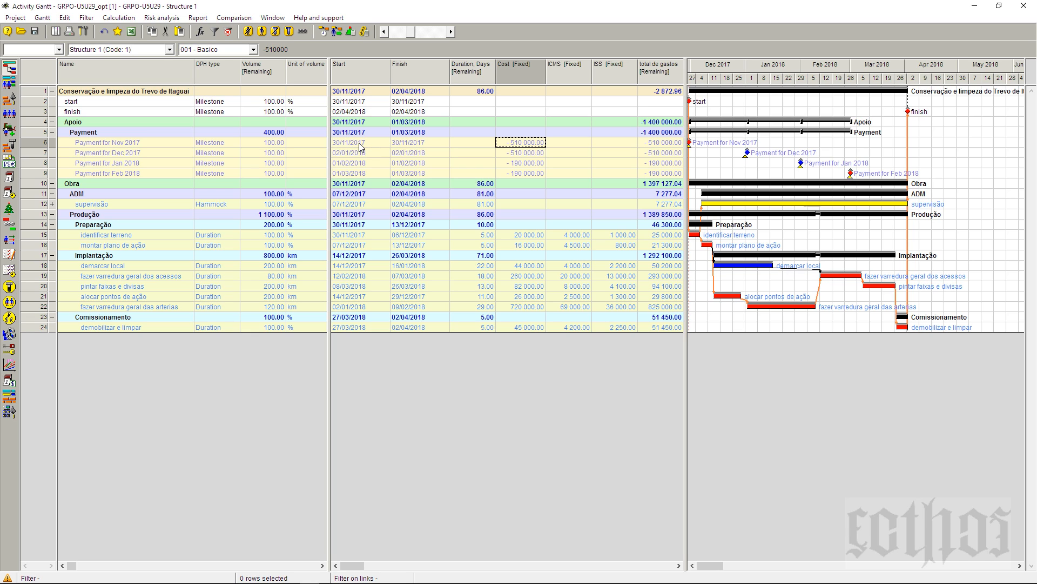
click(349, 71)
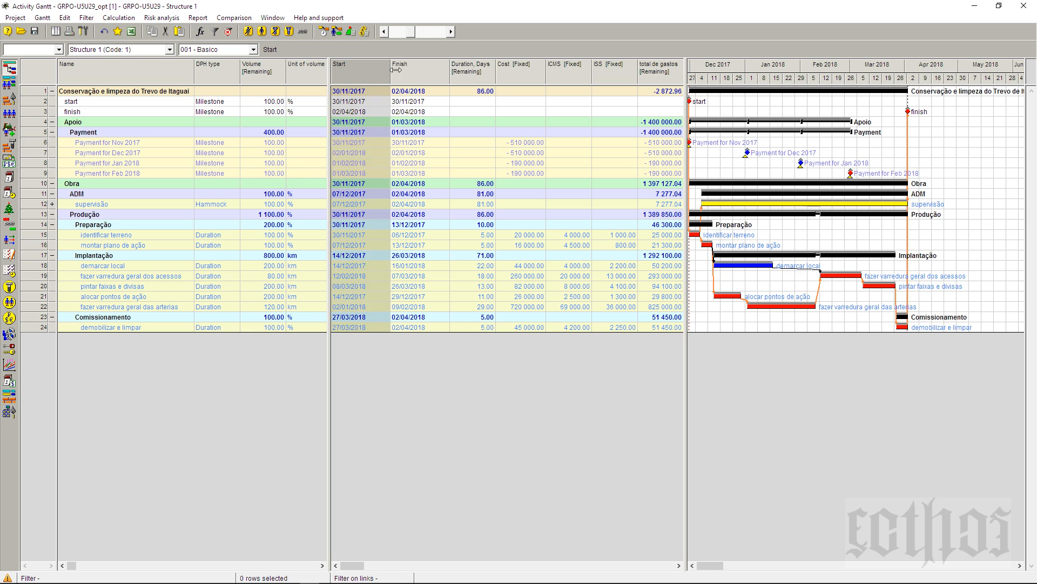
click(415, 71)
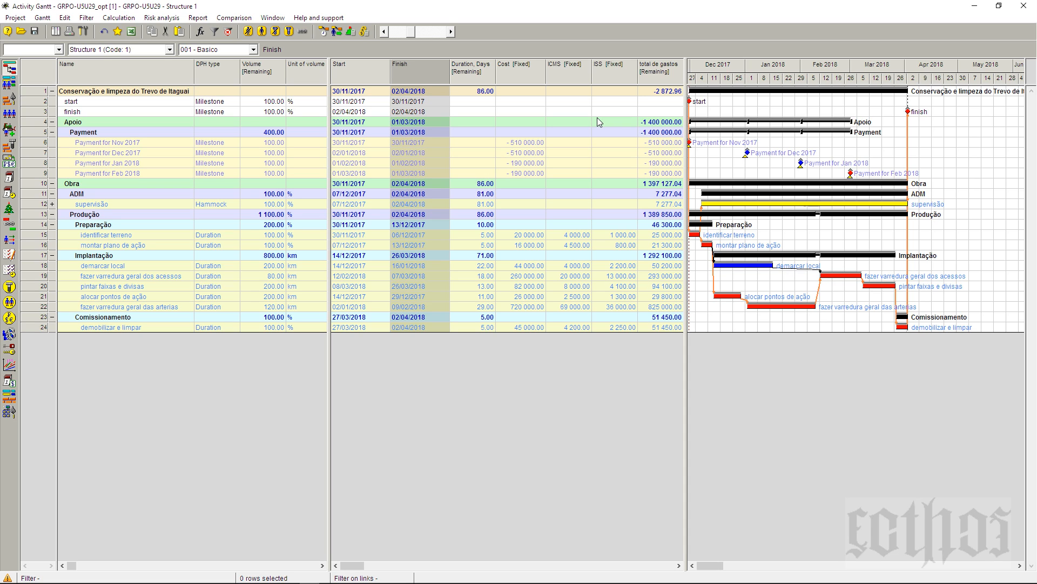
Minimize the optimistic project, maximize the GRPO-U5U29_pess Activity Gantt and switch it to the 002 - valores $$$ layout.
click(976, 7)
click(999, 301)
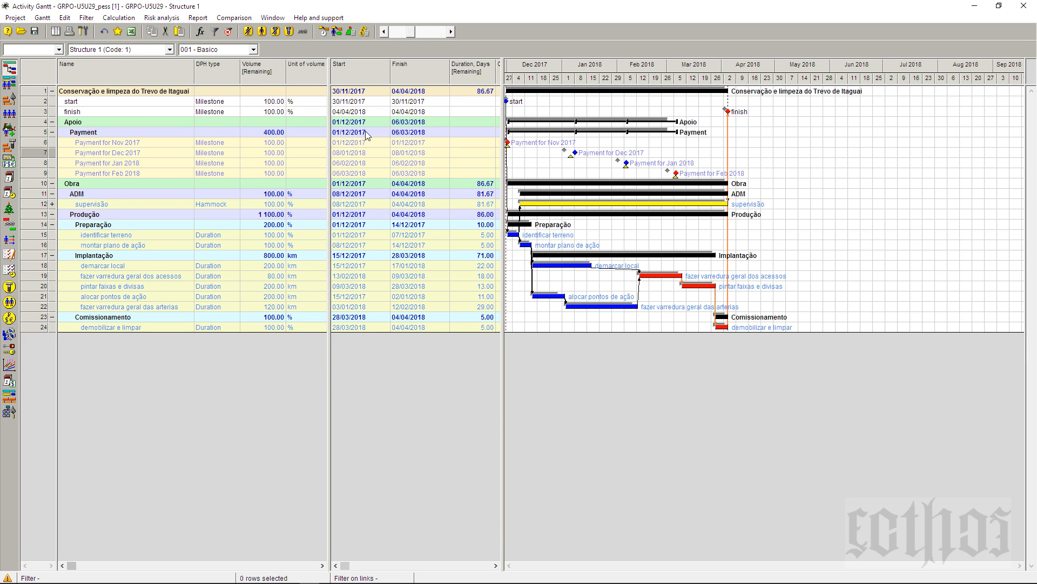
click(241, 51)
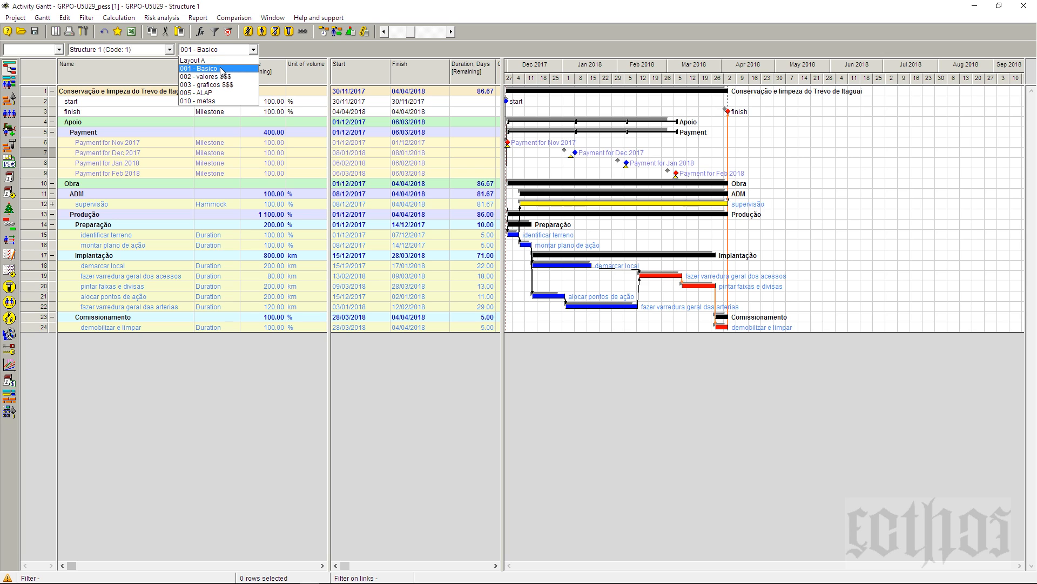
click(221, 69)
Examine the fixed costs of the four monthly payments in the pessimistic version.
click(522, 143)
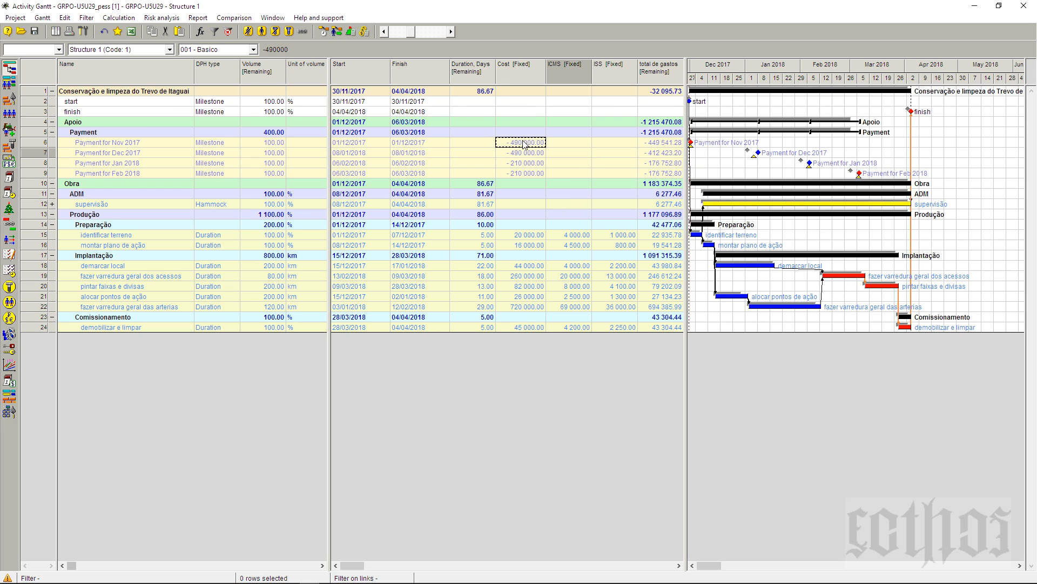
click(525, 153)
click(528, 163)
click(530, 173)
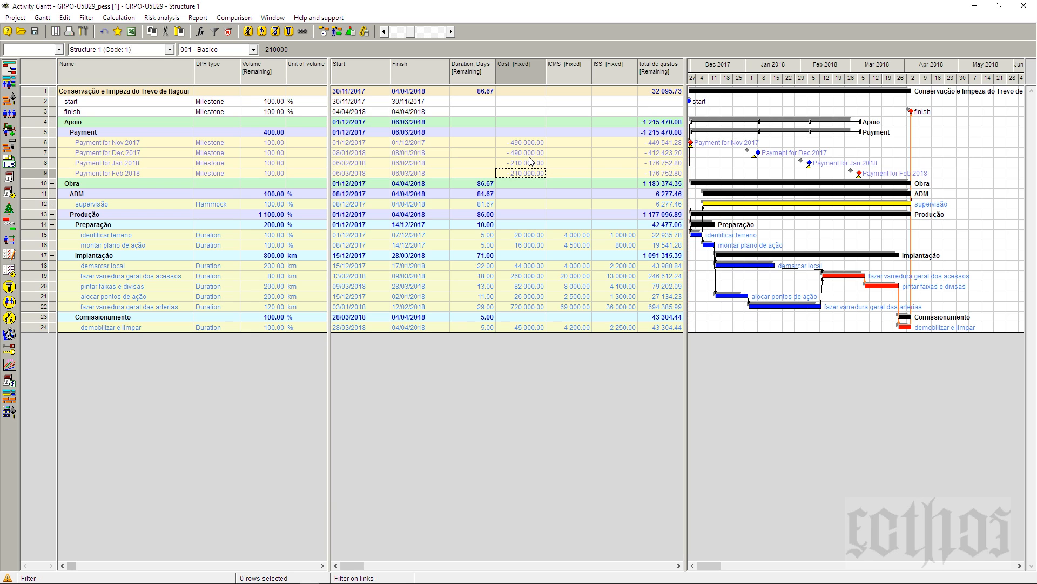
key(Up)
click(528, 172)
Examine the cost components' discount rates in the pessimistic version and return to the activity Gantt.
click(10, 162)
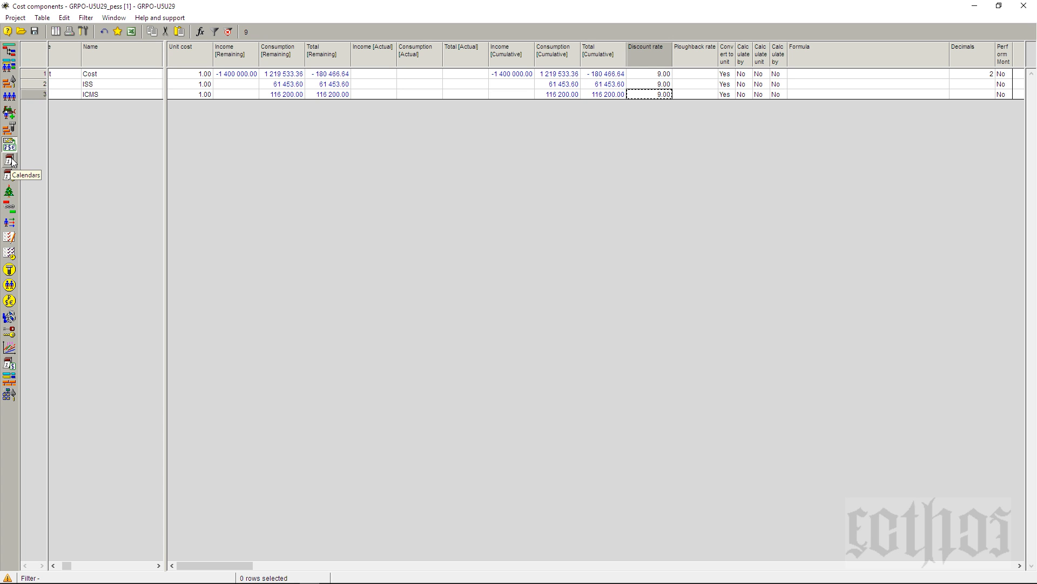
click(26, 76)
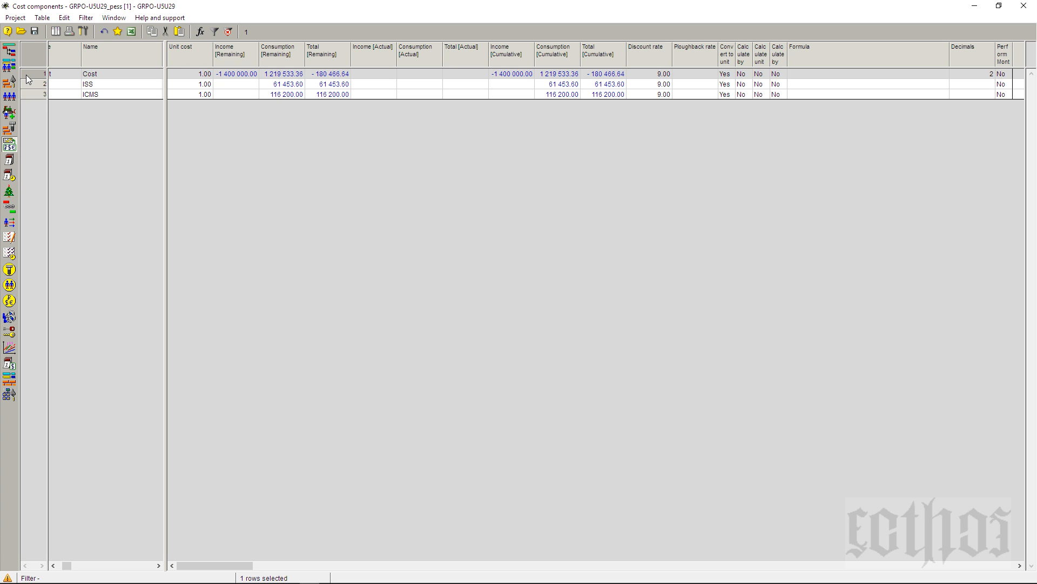
click(651, 78)
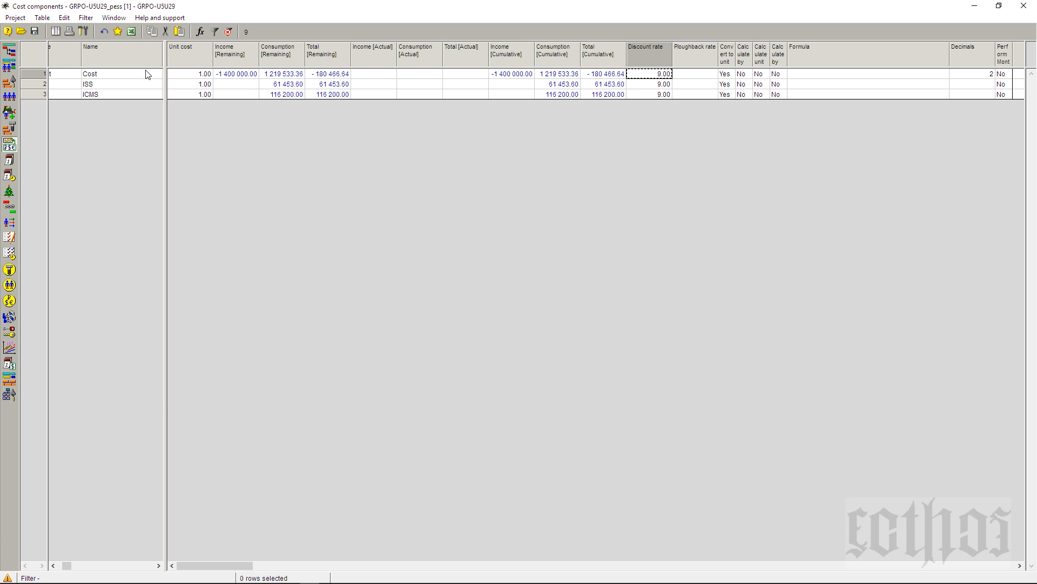
click(12, 54)
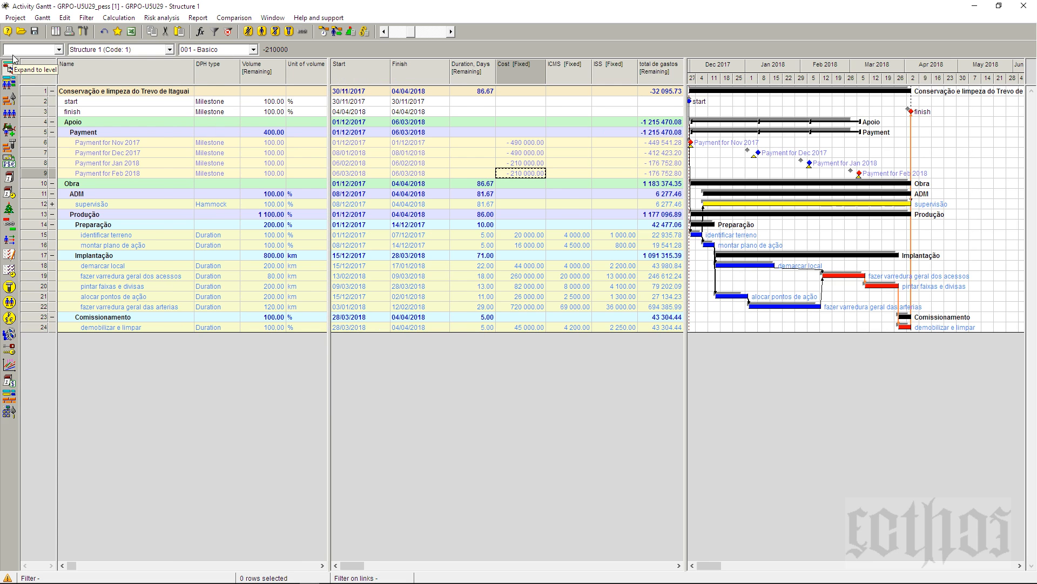
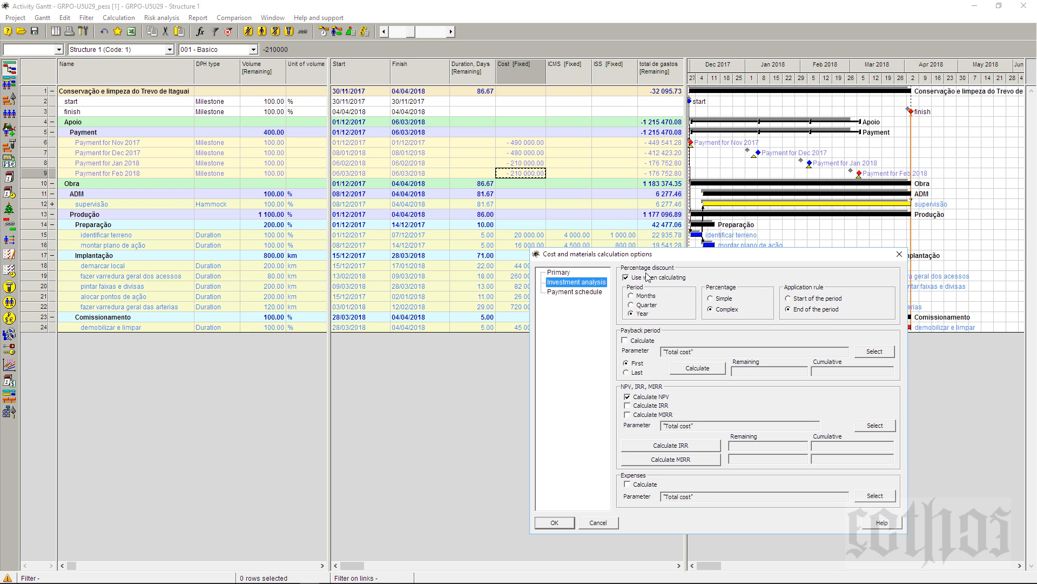
Recalculate costs and materials without the percentage discount, and run resource constrained scheduling on the pessimistic version.
click(566, 523)
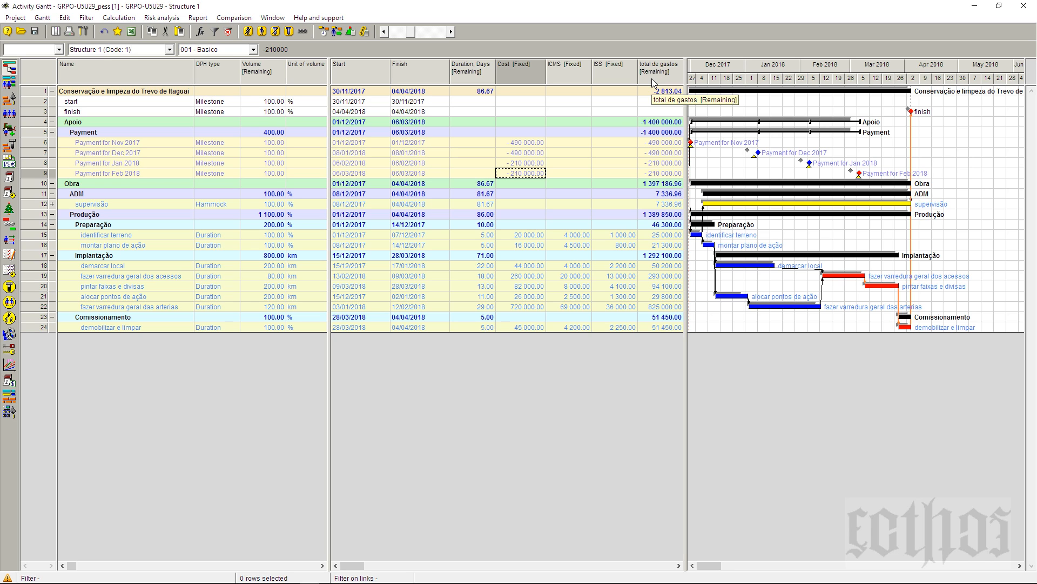
click(337, 33)
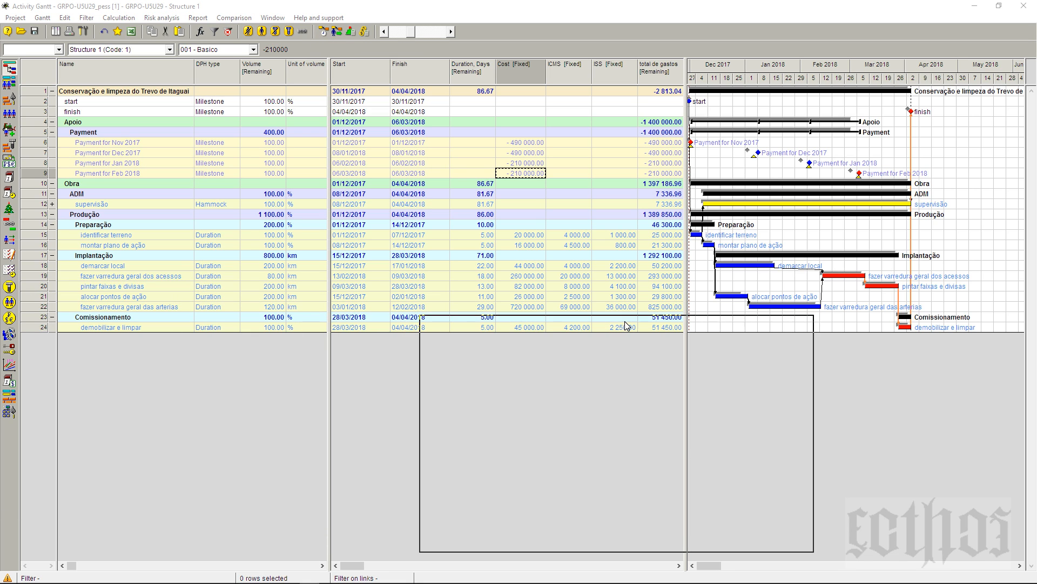
click(441, 542)
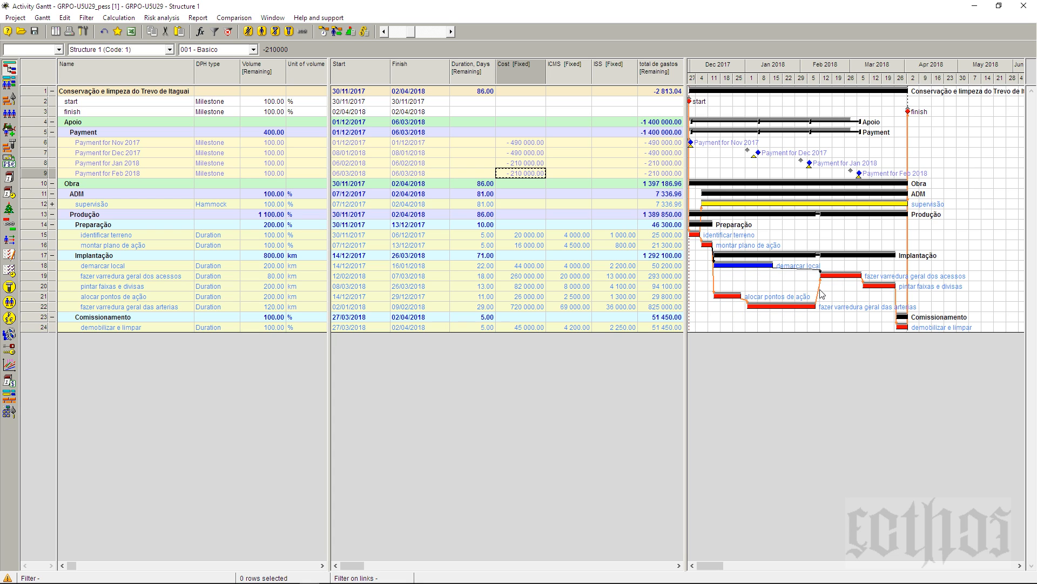
Widen the Gantt chart, fit the whole project in the timeline, and check the baseline version in the project properties.
drag(686, 388, 335, 448)
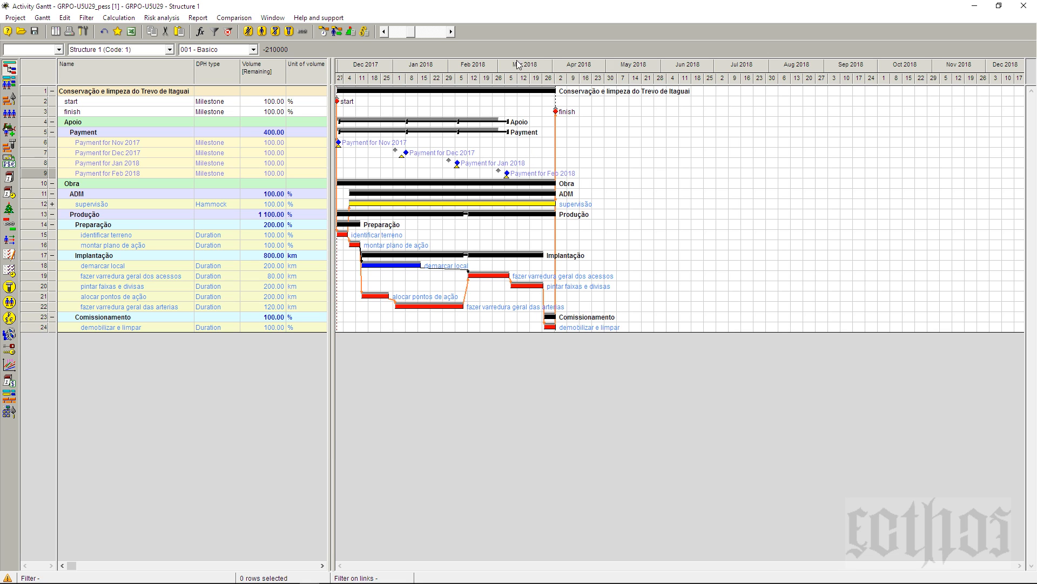
double_click(536, 81)
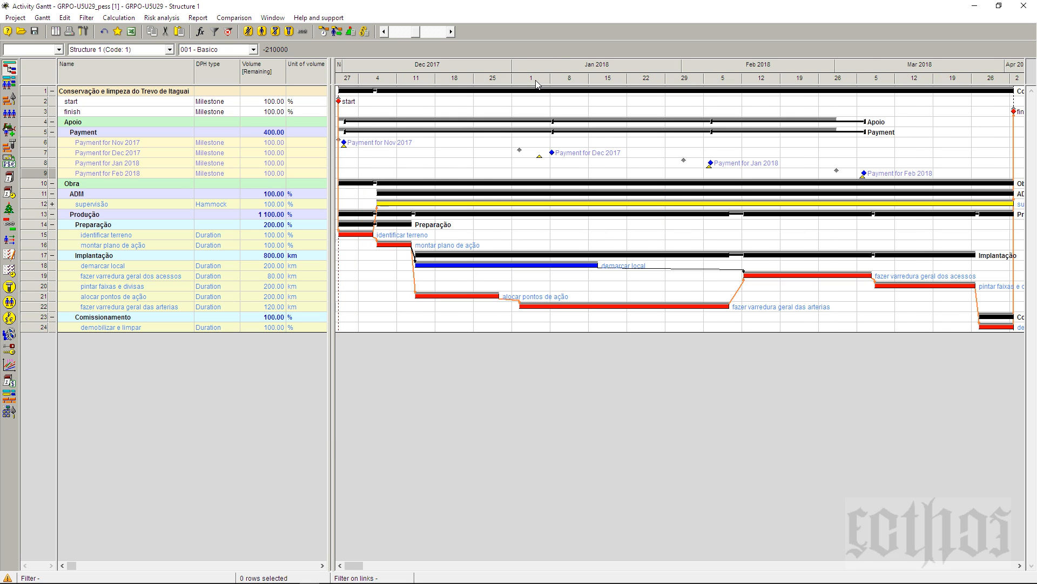
click(15, 18)
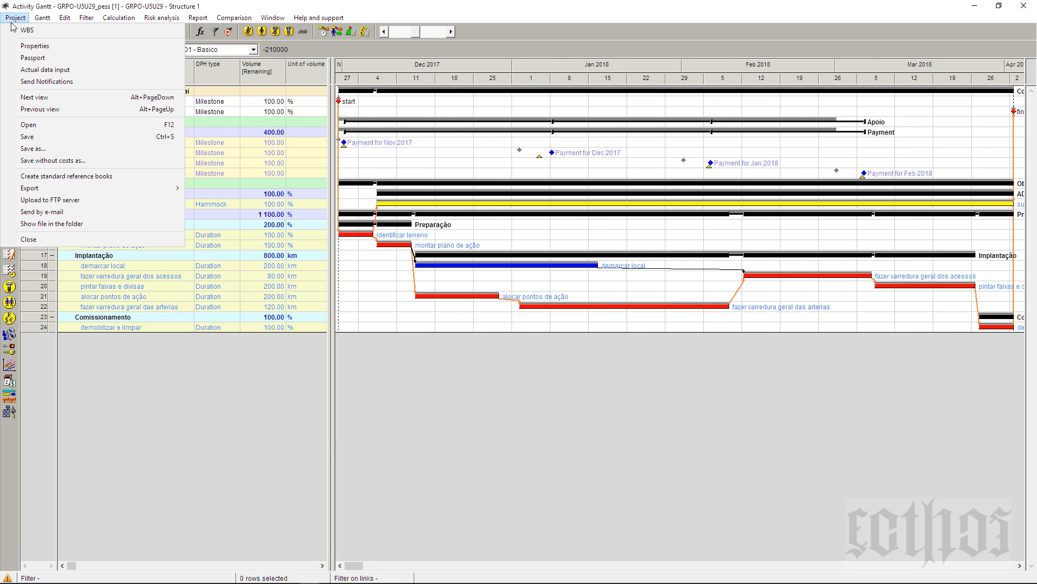
click(31, 48)
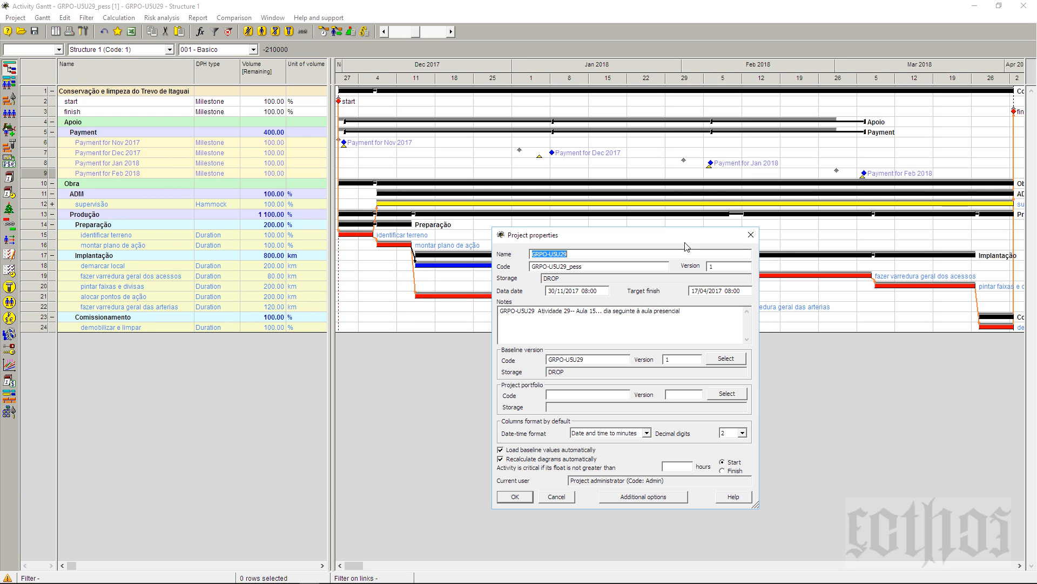
click(615, 361)
click(524, 498)
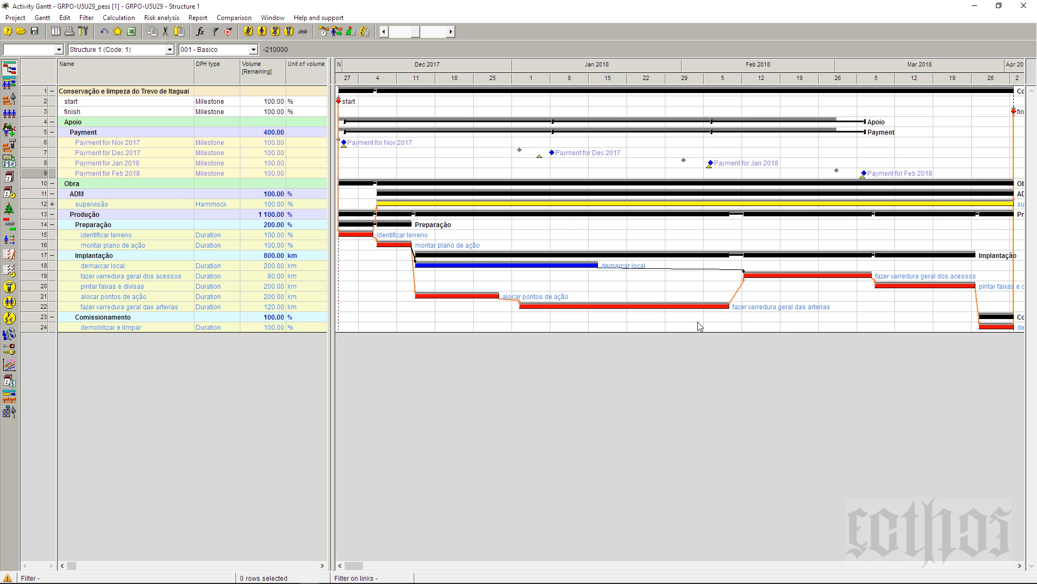
Run standard forward resource constrained scheduling on the pessimistic version and fit the whole project in the timeline.
click(340, 32)
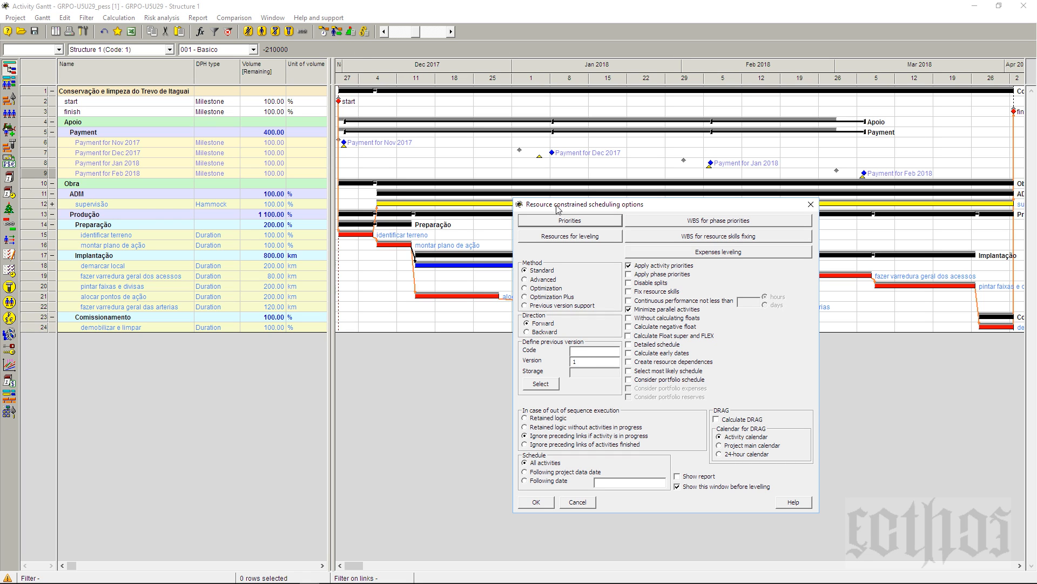
click(546, 505)
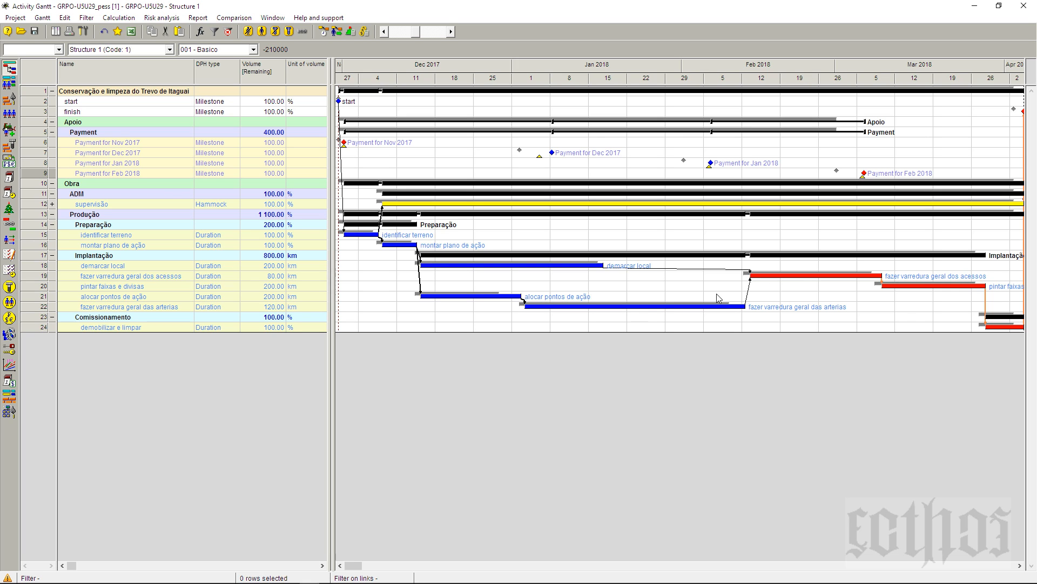
mouse_move(809, 282)
mouse_move(610, 312)
right_click(762, 69)
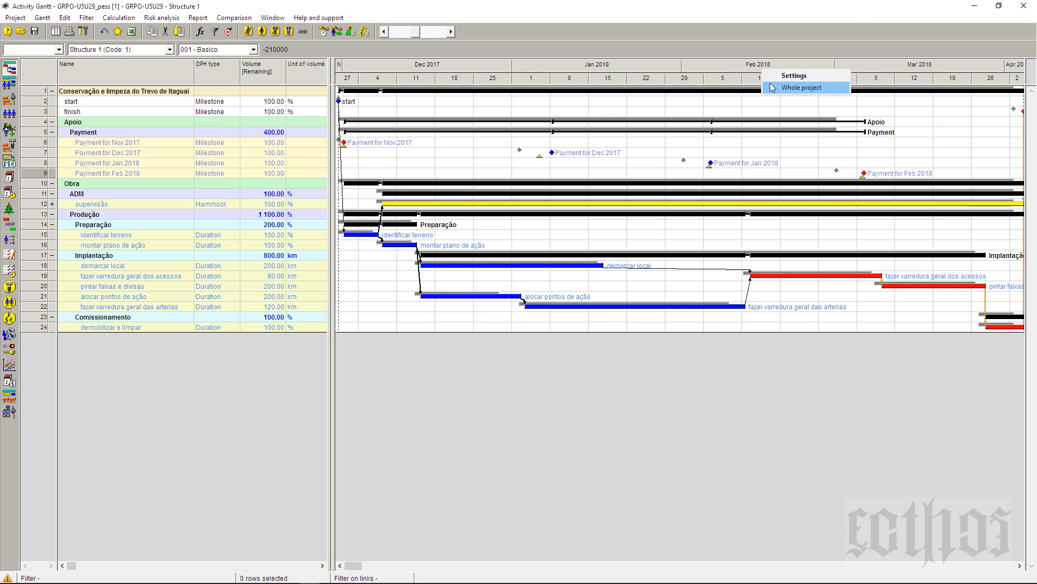
click(772, 87)
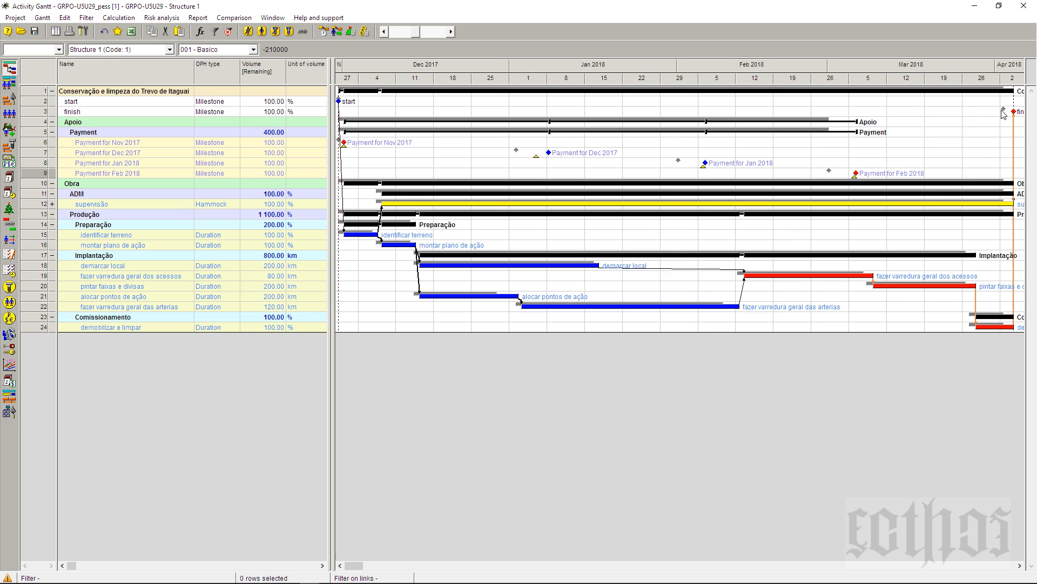
Compare the current finish with the baseline at a daily timescale, then restore the whole-project view.
mouse_move(1016, 111)
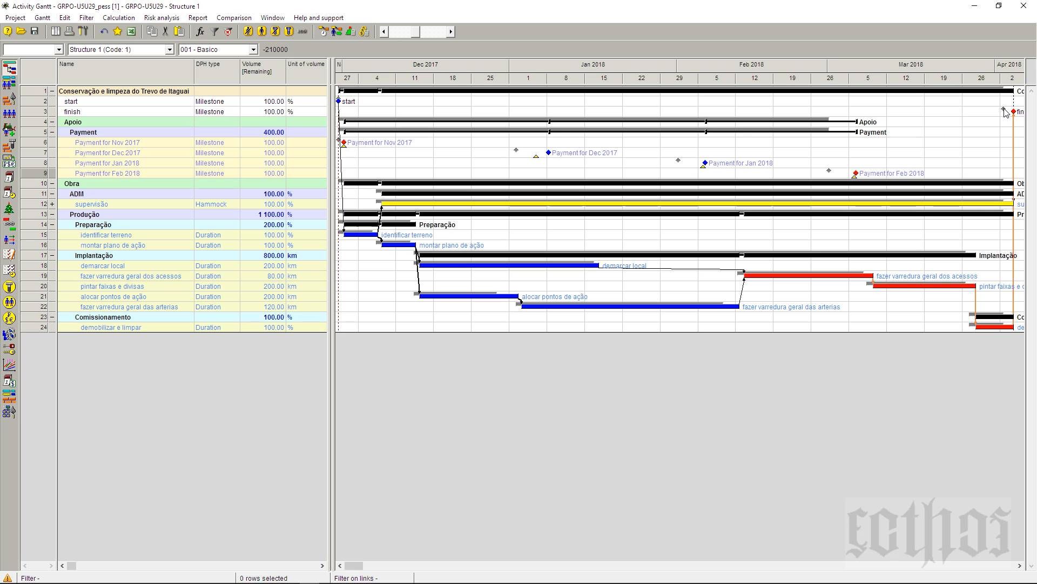
click(441, 33)
click(1006, 566)
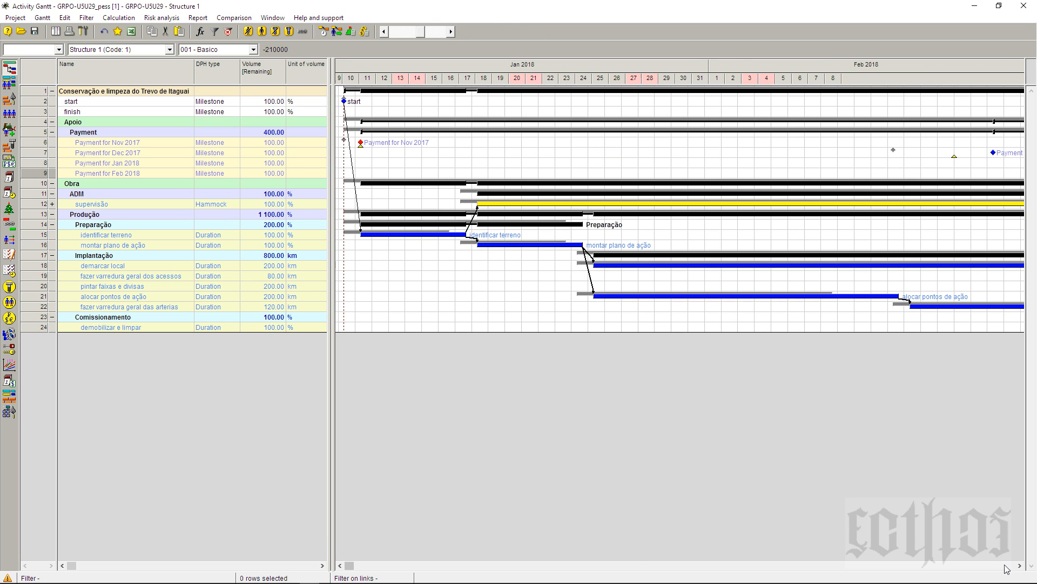
click(1006, 566)
click(1006, 566)
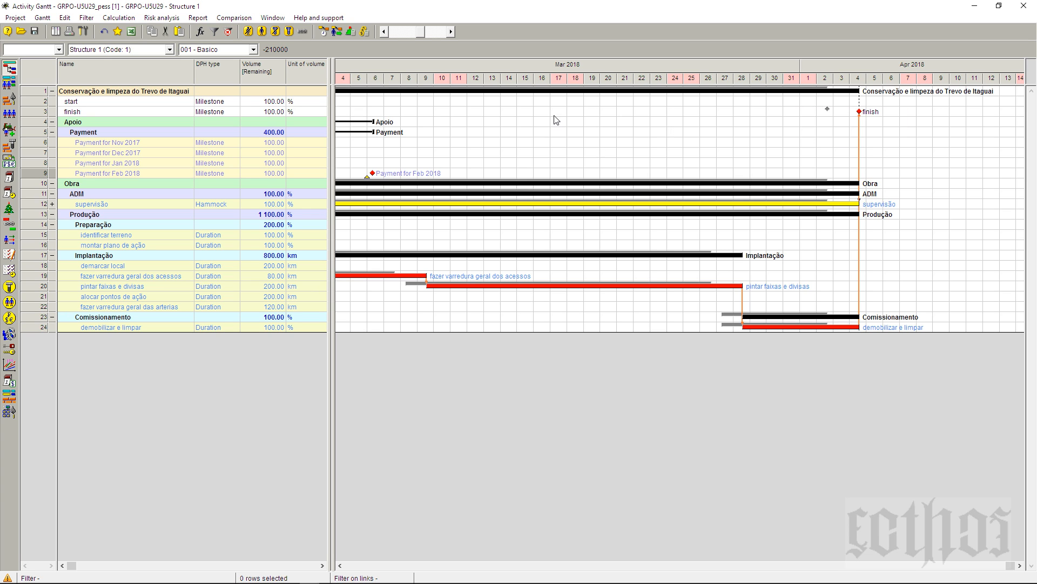
right_click(560, 64)
click(599, 80)
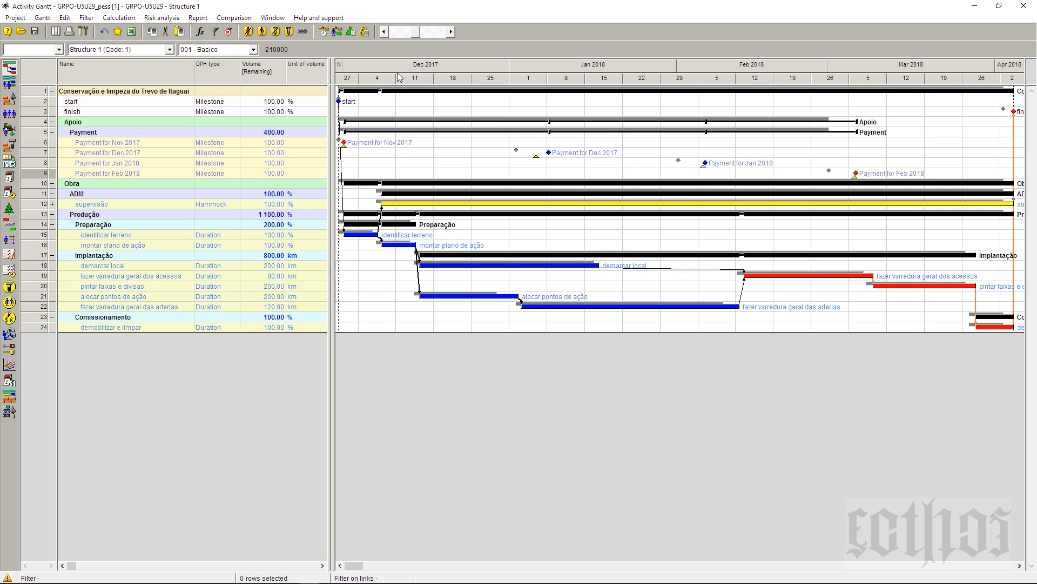
Reapply the 001 - Basico layout and examine the four payments' start and finish dates and the November payment's fixed cost.
click(233, 51)
click(232, 70)
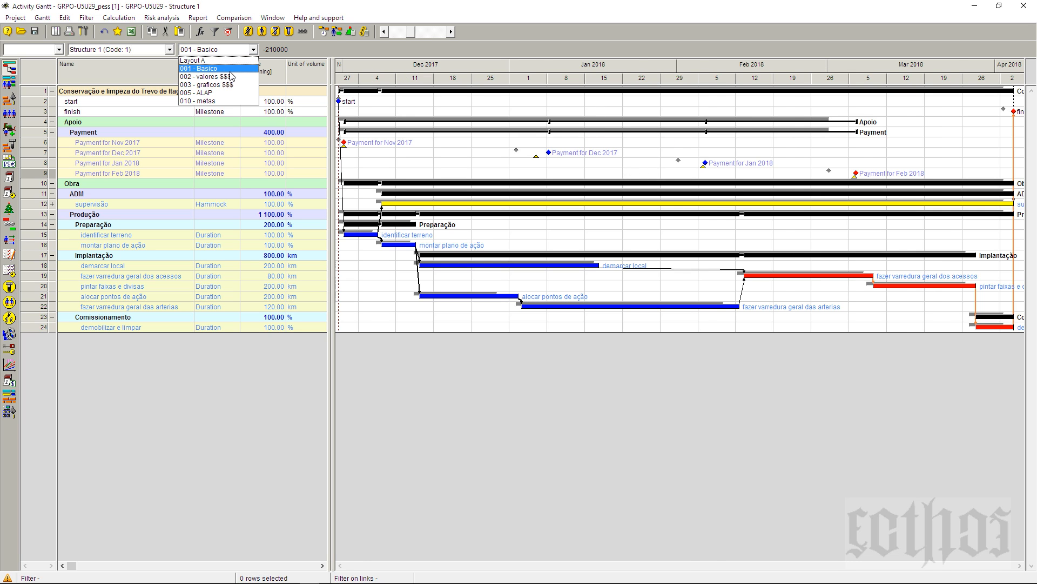
click(410, 142)
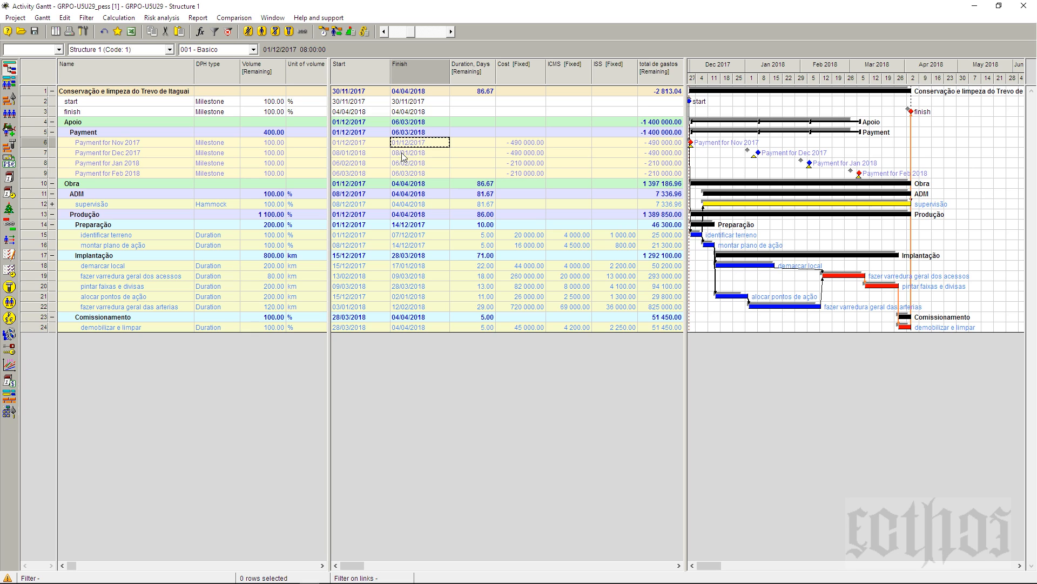
click(355, 144)
click(355, 151)
click(406, 145)
click(411, 161)
click(381, 165)
click(377, 172)
click(412, 174)
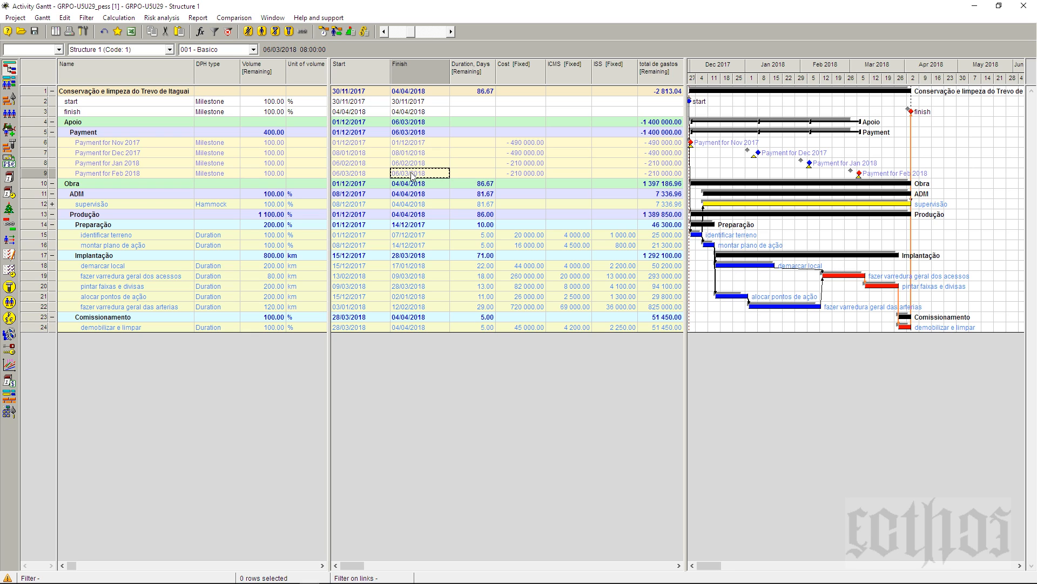
click(502, 144)
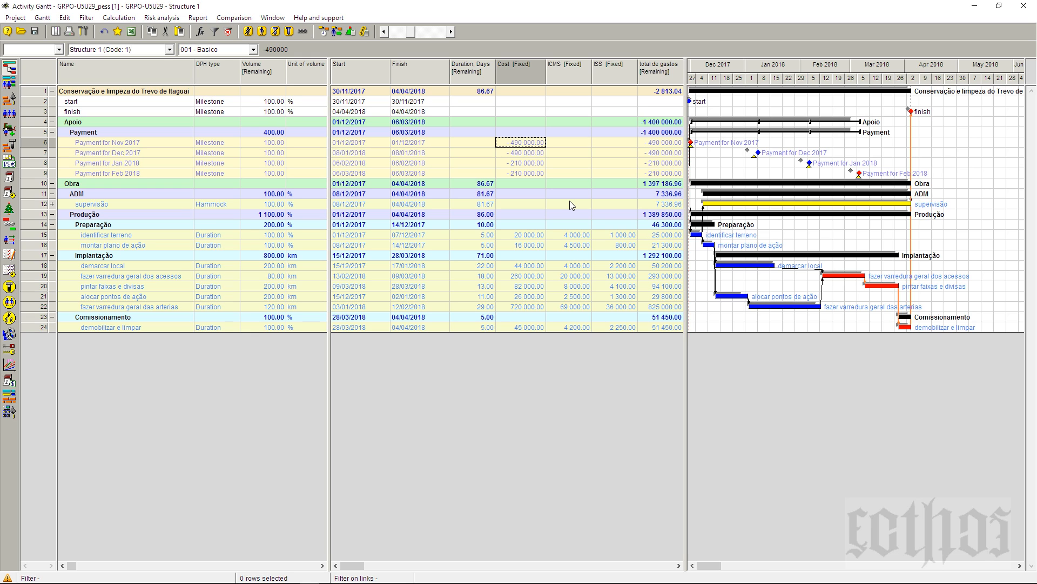
mouse_move(901, 188)
Recalculate costs and materials with the percentage discount enabled, using a yearly period and complex percentage applied at the period's end.
click(34, 266)
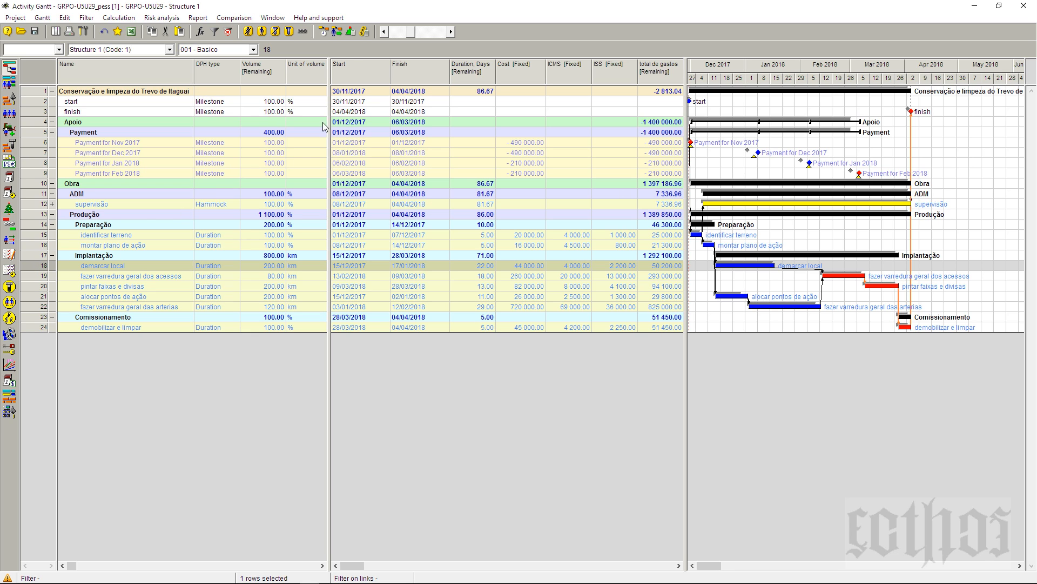
click(364, 33)
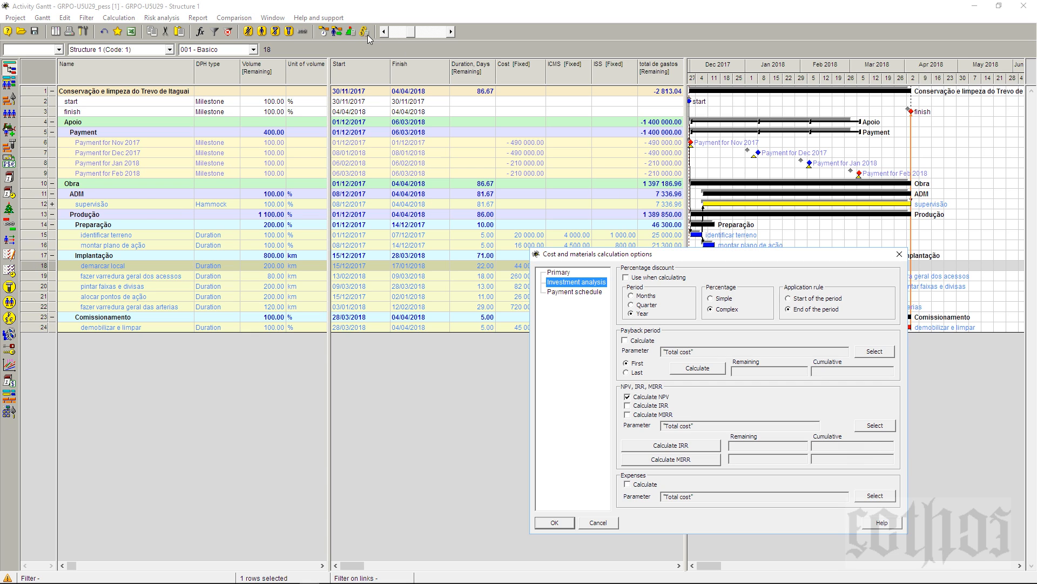
click(636, 276)
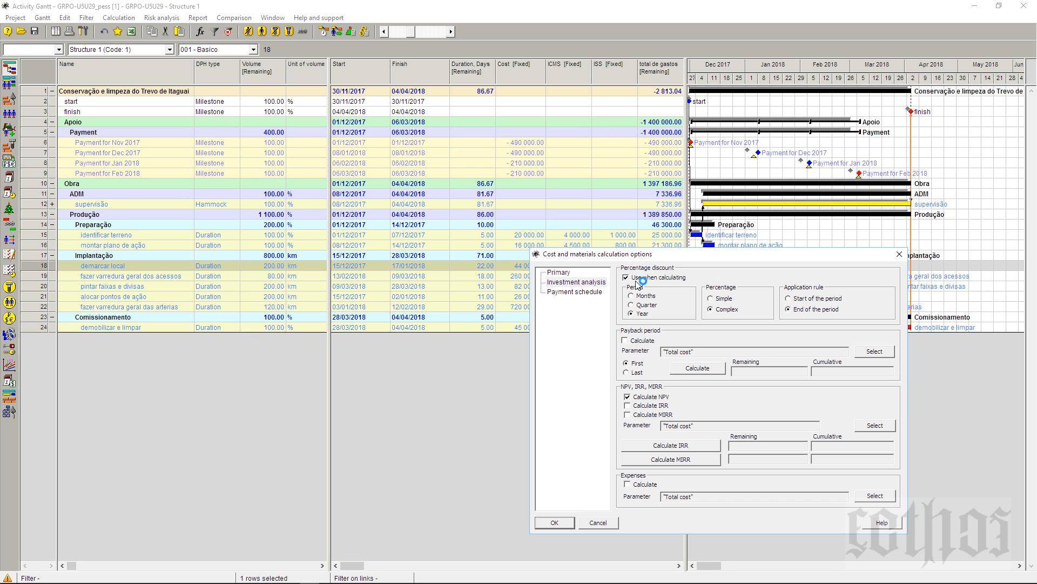
click(564, 523)
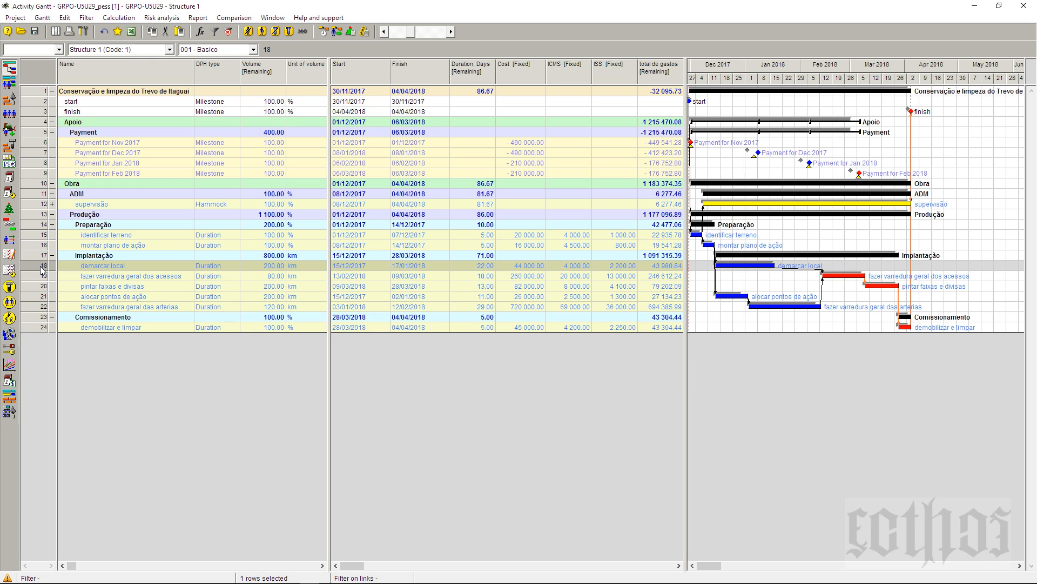
Switch the "demarcar local" activity's scheduling from ASAP to ALAP.
double_click(41, 268)
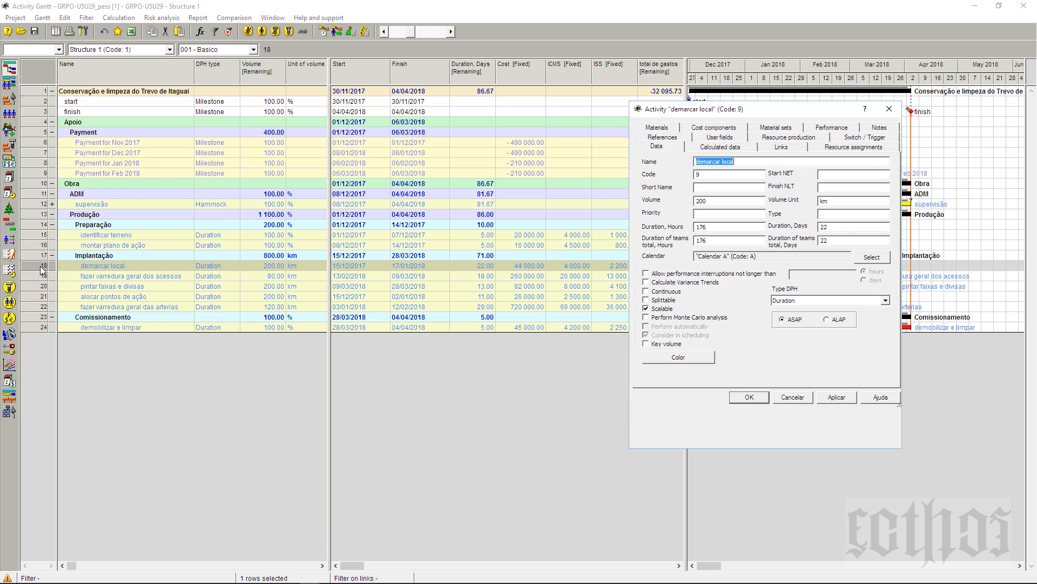
drag(793, 117, 902, 165)
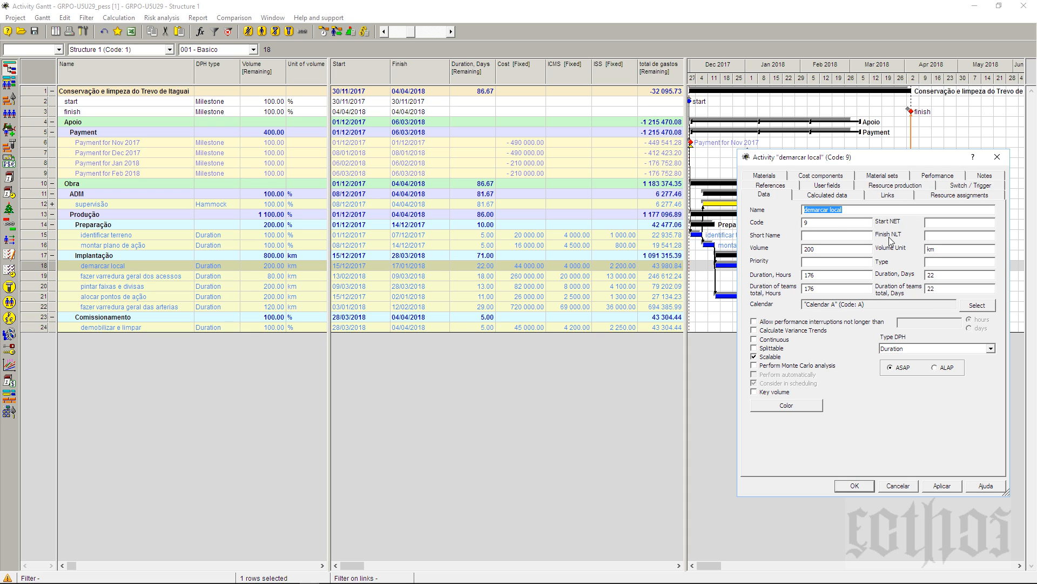
click(937, 369)
click(854, 487)
click(854, 486)
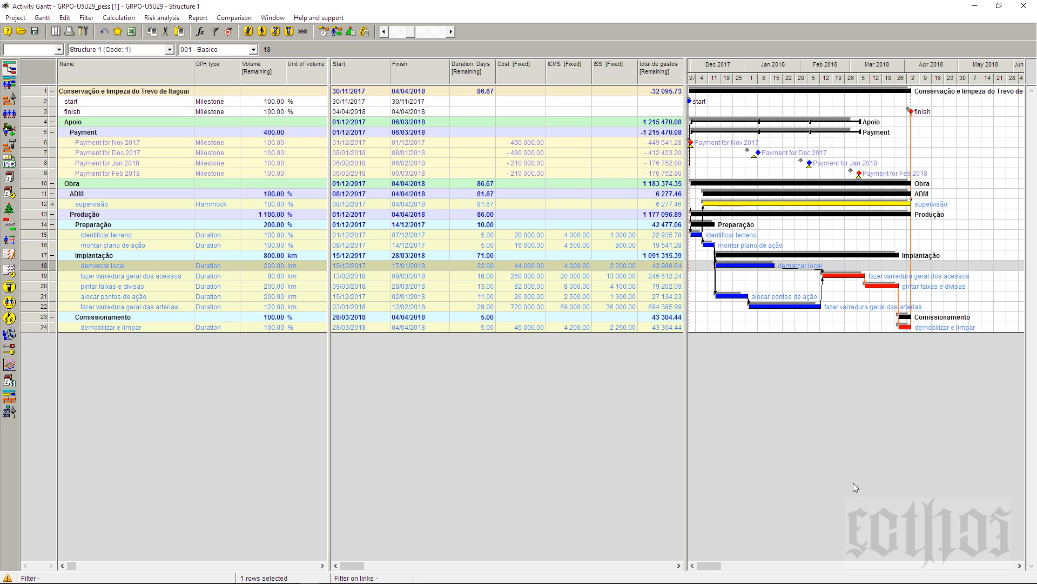
Rerun resource constrained scheduling and the discounted cost calculation, and check the total expenses of the Obra and Apoio phases.
click(338, 32)
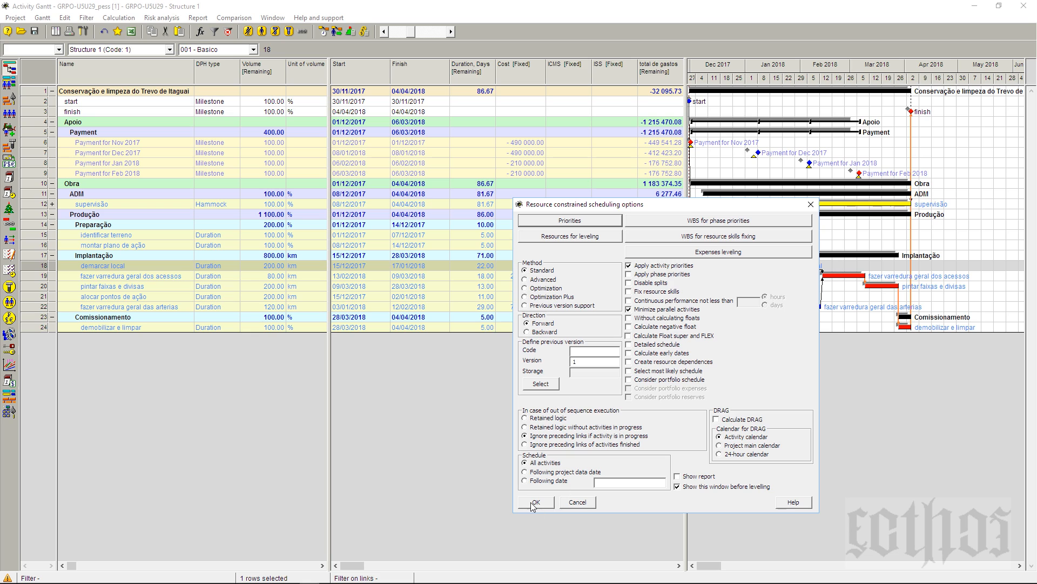
click(534, 502)
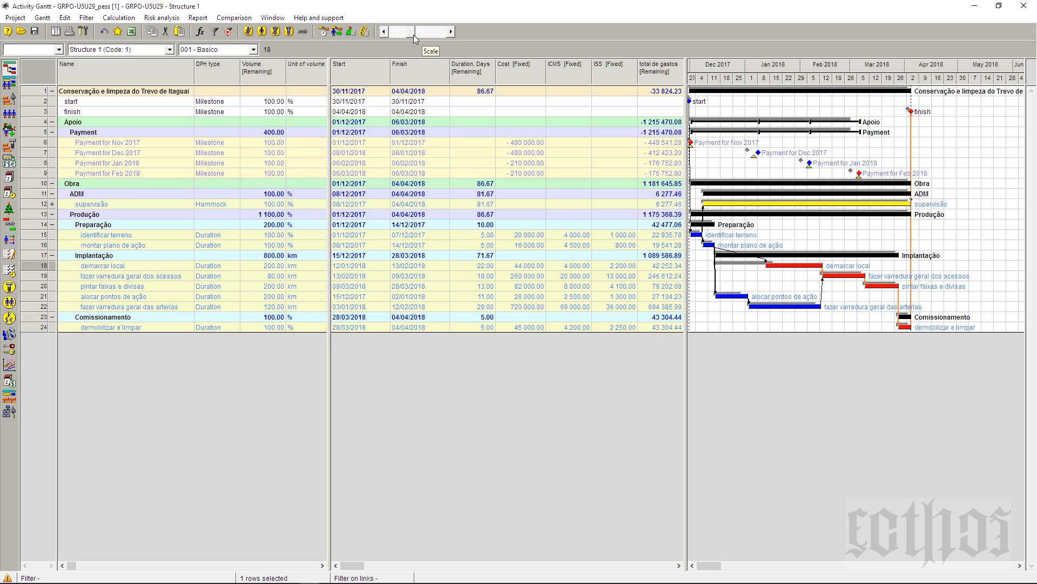
click(364, 31)
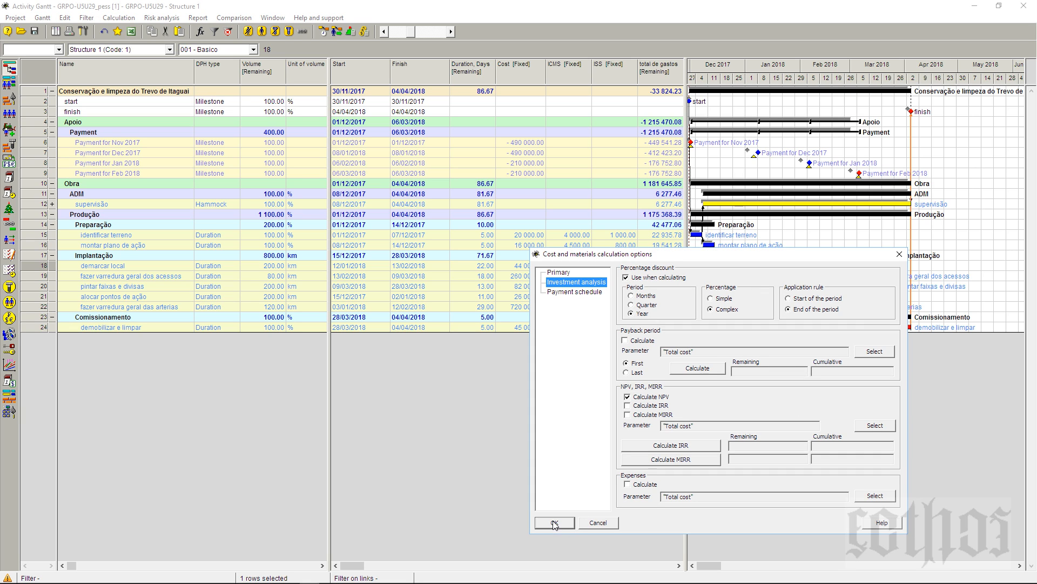
click(555, 523)
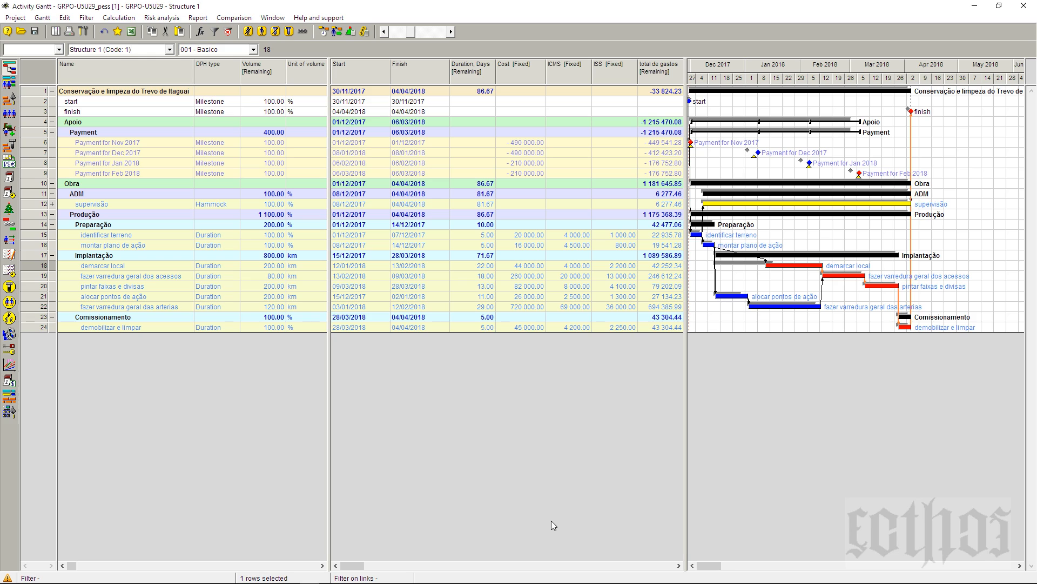
click(663, 185)
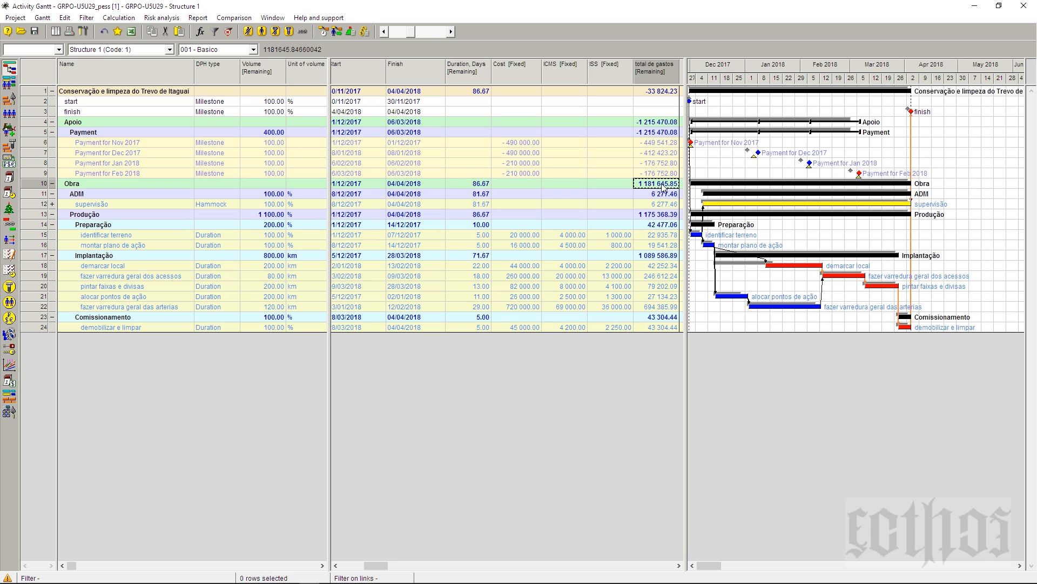
click(654, 123)
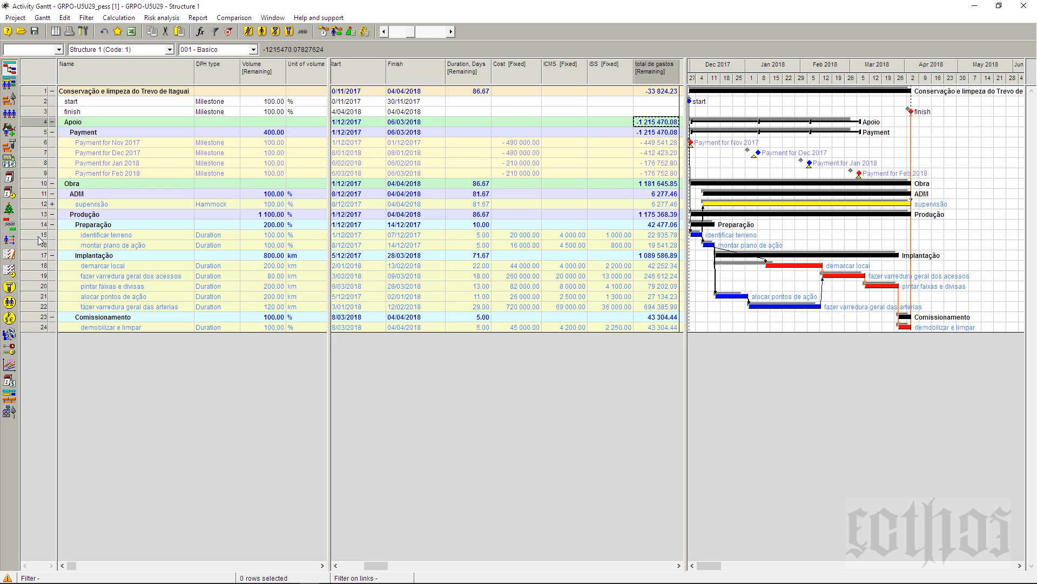
Set the "demarcar local" activity back to ASAP and rerun resource constrained scheduling.
click(40, 266)
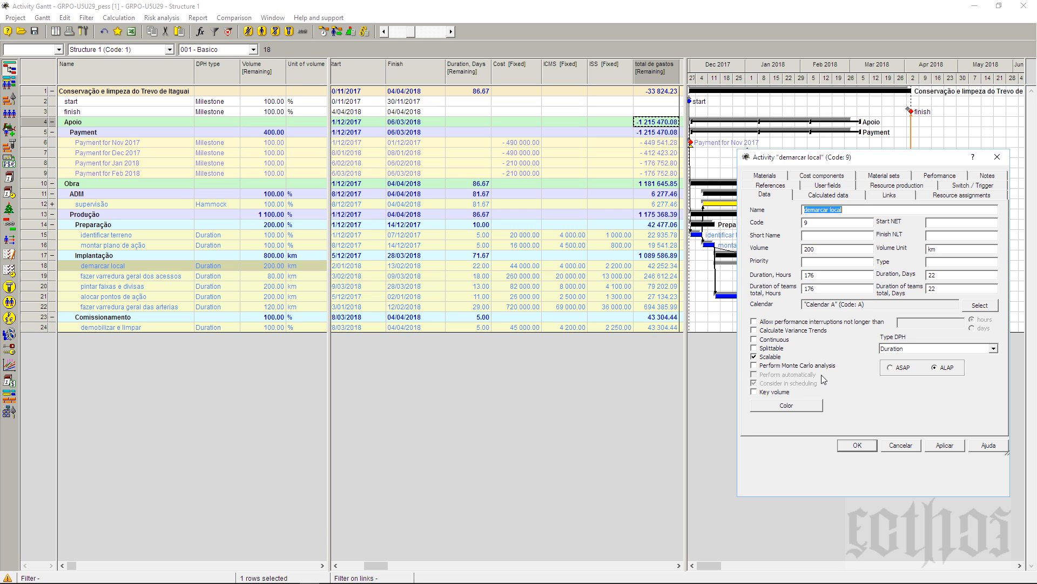
click(890, 368)
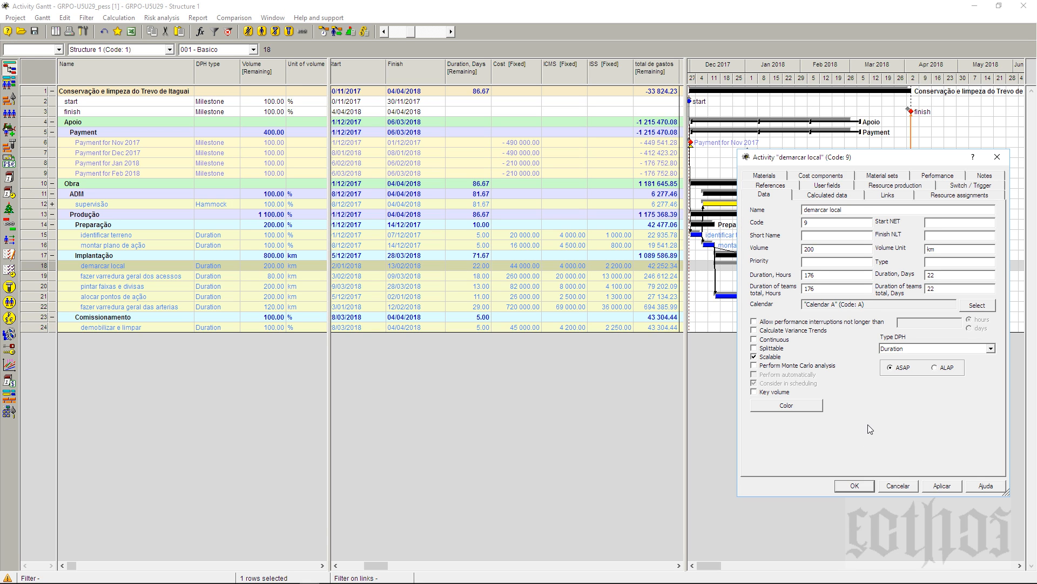
click(855, 485)
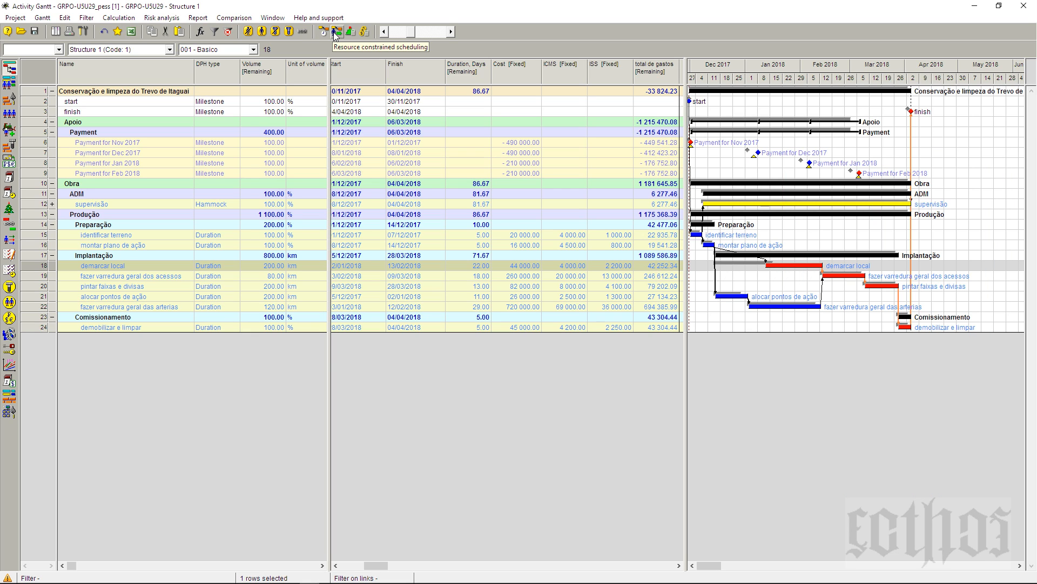
click(336, 32)
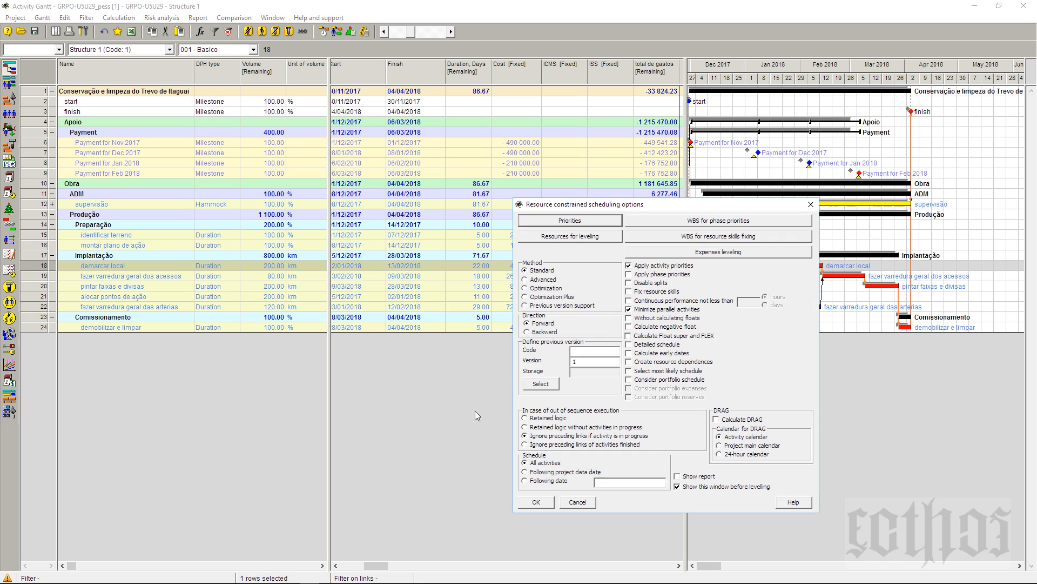
click(537, 502)
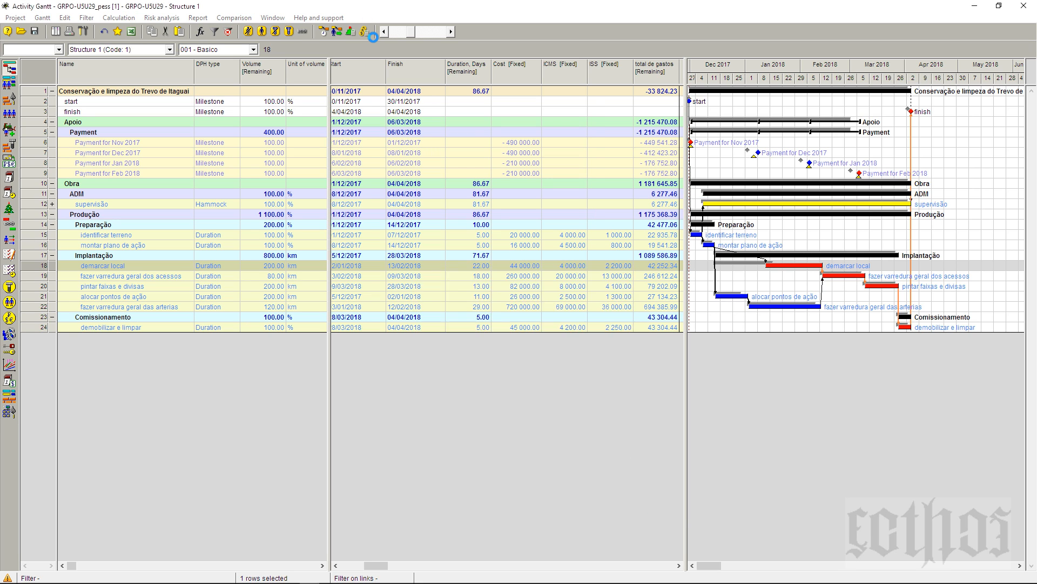
Rerun the discounted cost calculation with the "demarcar local" activity scheduled ASAP.
click(365, 32)
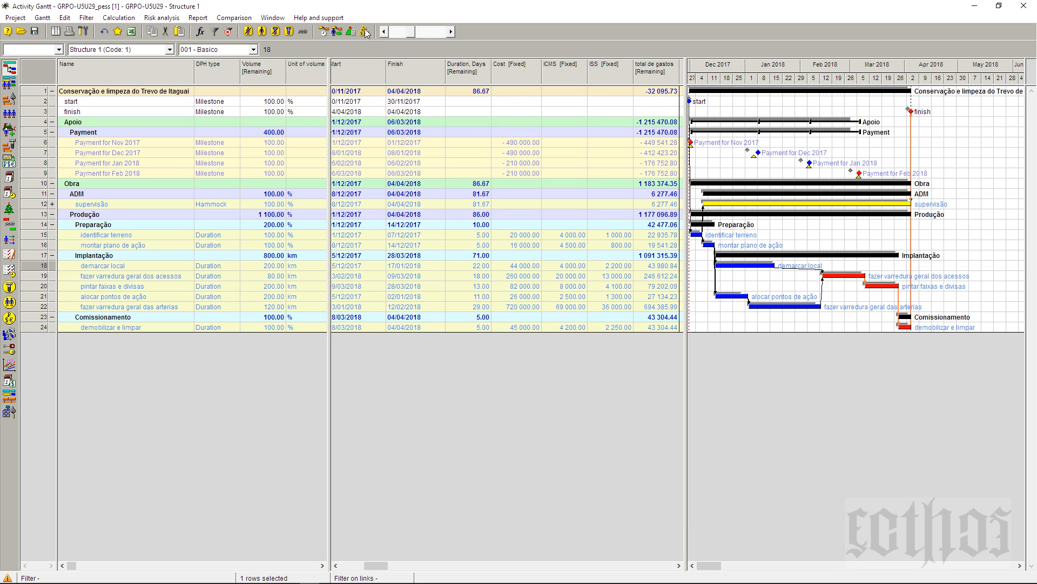
click(573, 522)
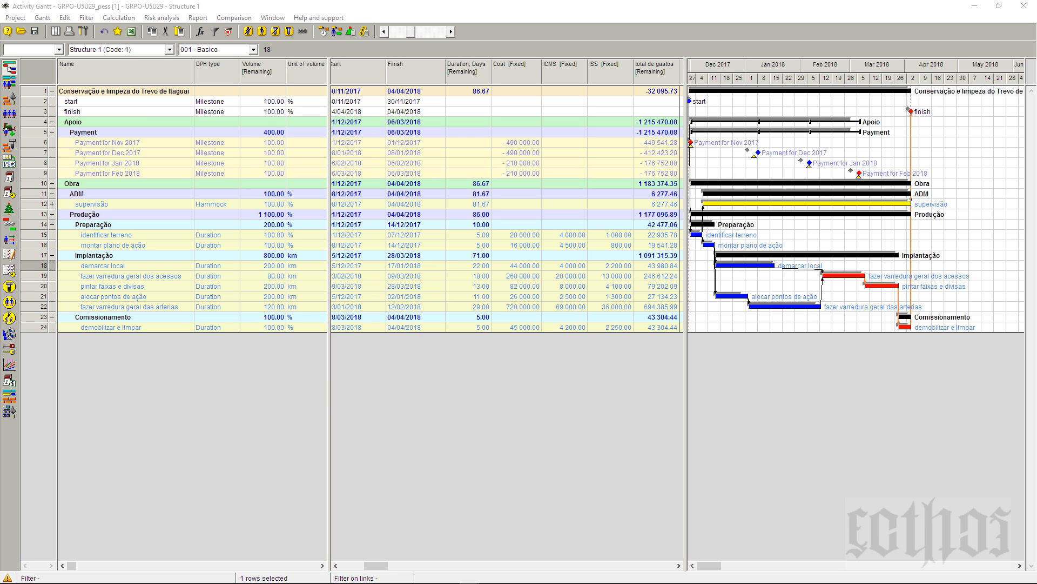
Compare the total expenses of "demarcar local" under ASAP with the ALAP screenshot in Paint, placing it below the schedule table.
mouse_move(0, 181)
mouse_down()
mouse_move(185, 188)
mouse_move(672, 173)
mouse_move(751, 152)
mouse_move(770, 168)
mouse_up()
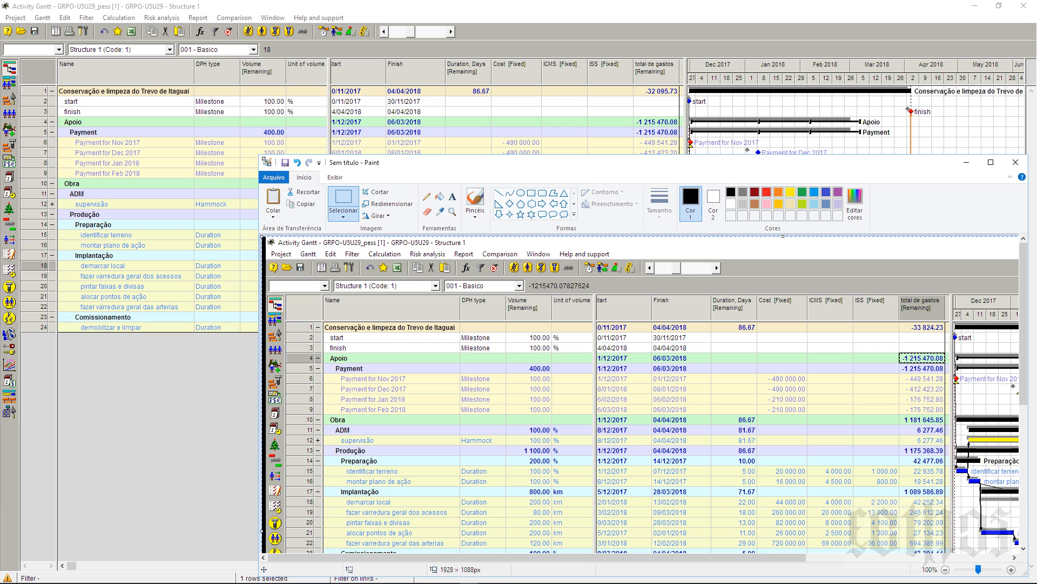
mouse_move(261, 158)
mouse_down()
mouse_move(18, 319)
mouse_move(24, 333)
mouse_up()
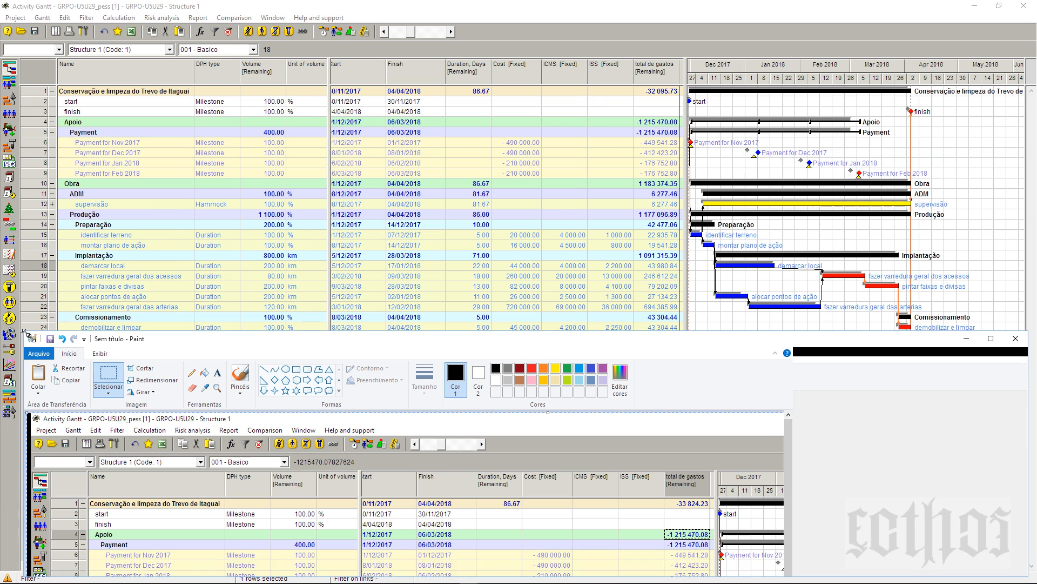
double_click(71, 354)
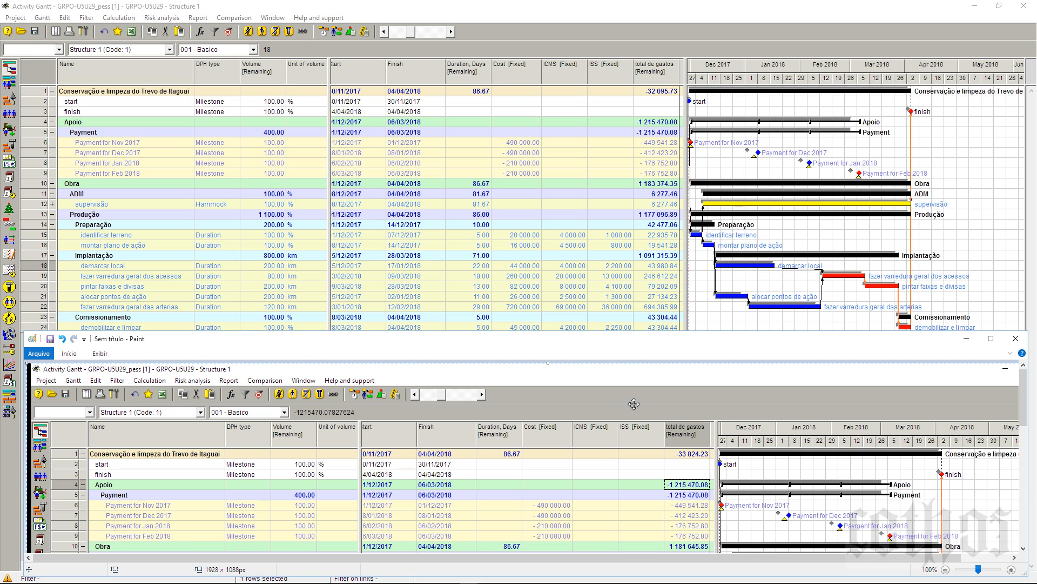
scroll(528, 495, down, 2)
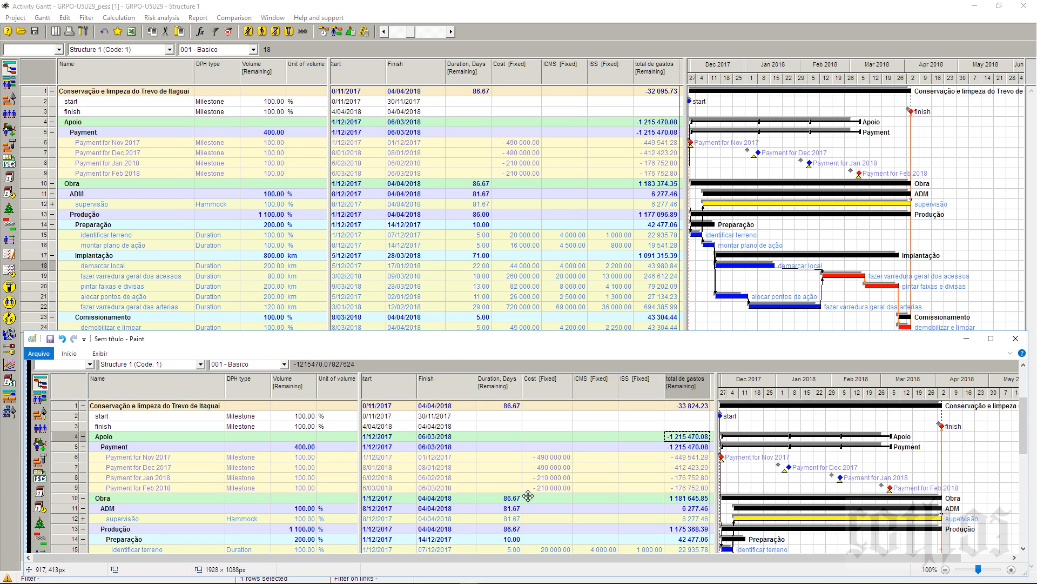
scroll(528, 495, down, 4)
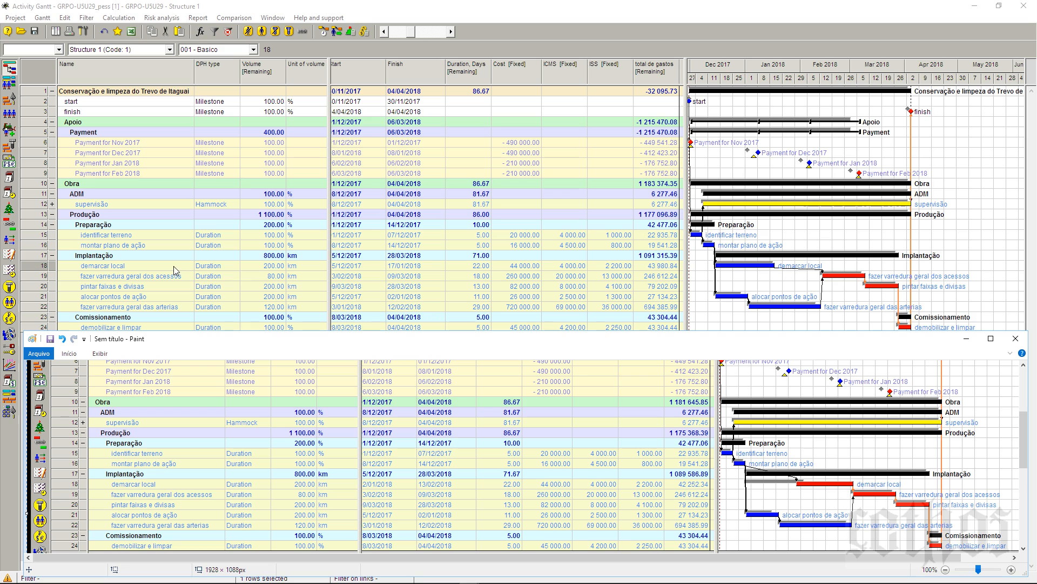
click(668, 269)
click(668, 268)
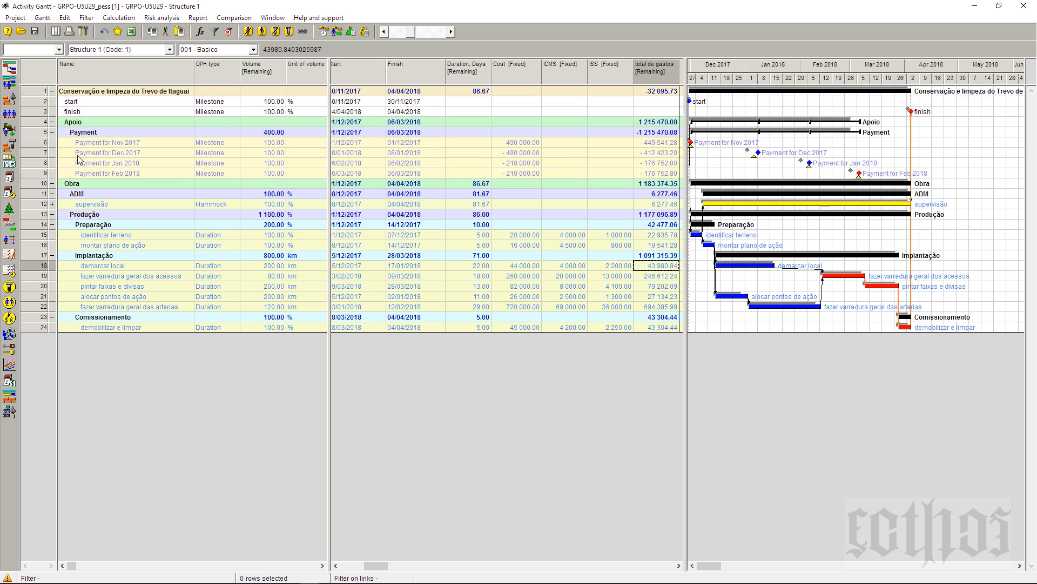
Review the payment milestones from Nov 2017 to Feb 2018 in the pessimistic version.
click(40, 145)
click(41, 154)
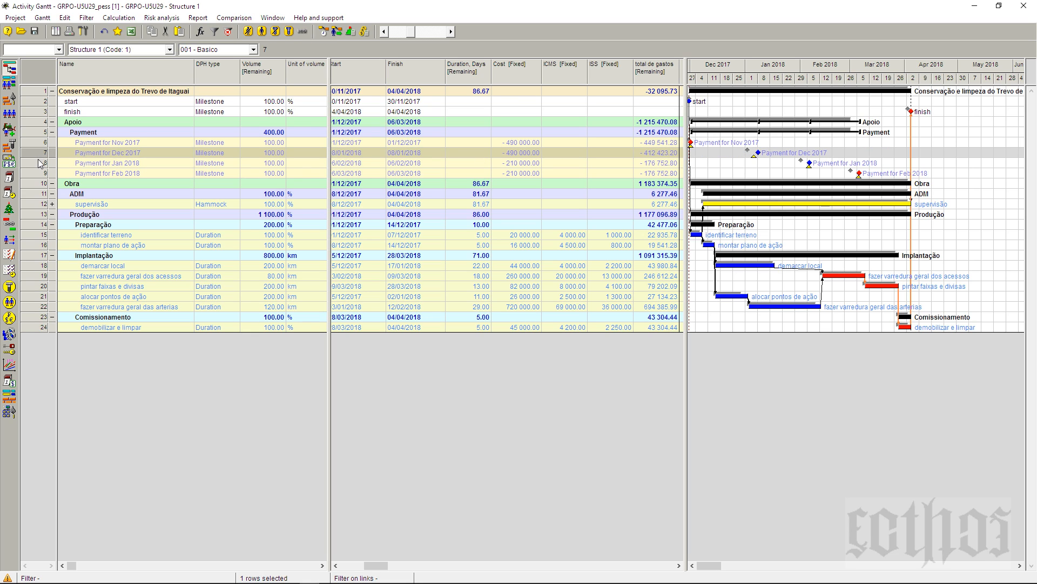
click(41, 164)
click(38, 174)
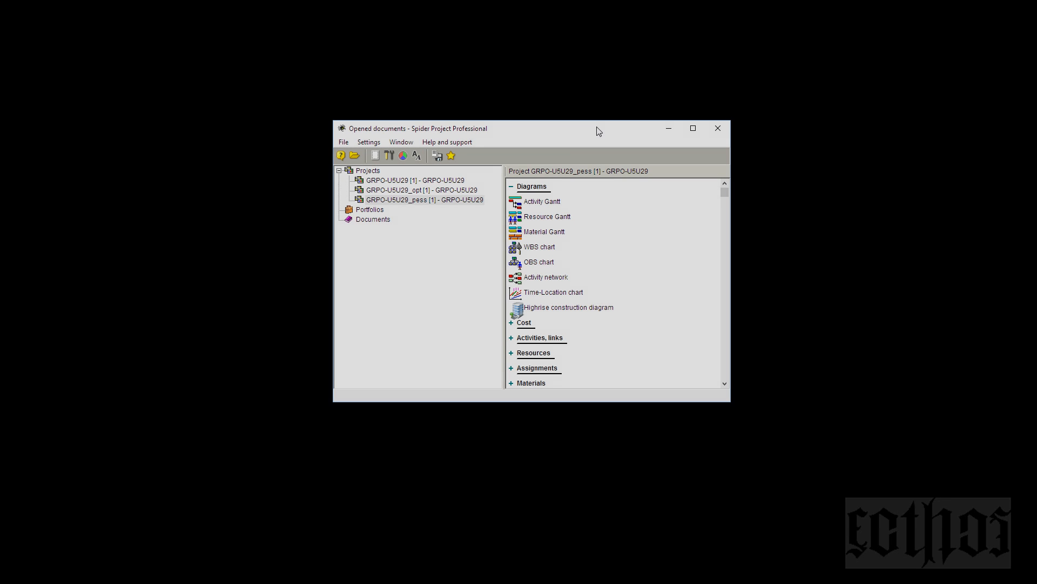
Look over the three open project versions and open the probable version GRPO-U5U29's Activity Gantt in a maximized window.
click(415, 181)
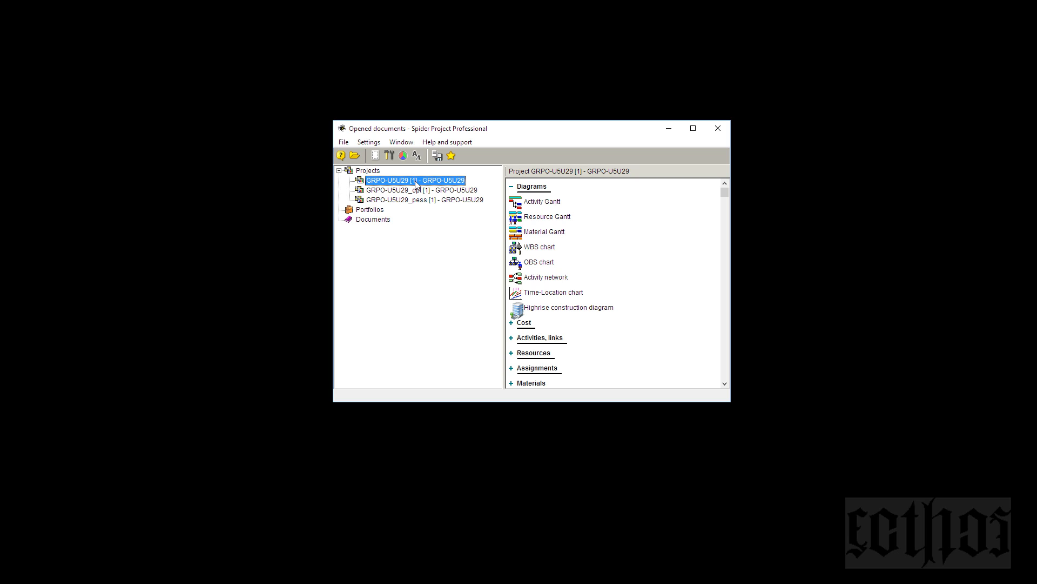
click(417, 191)
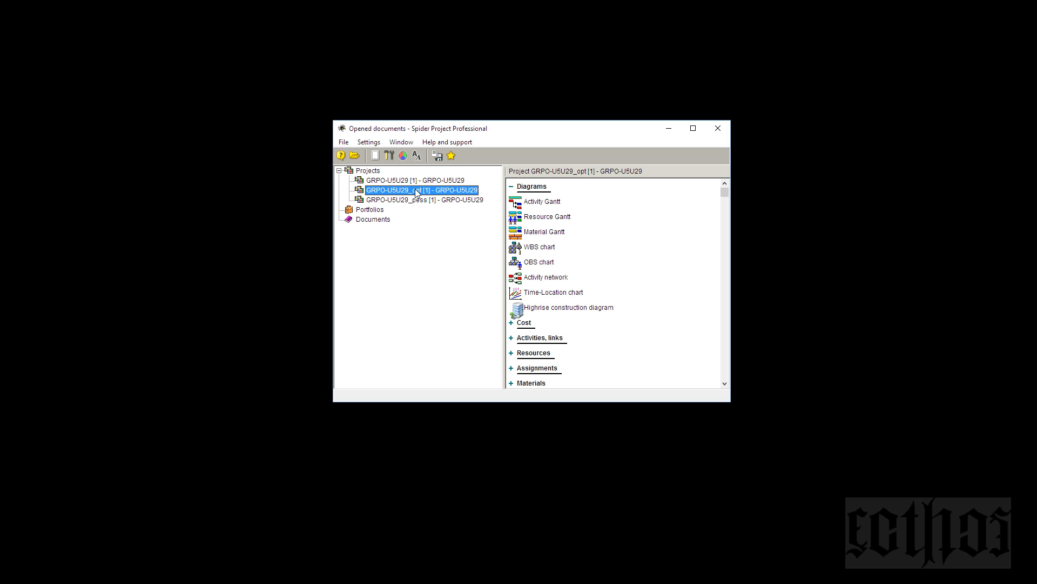
click(415, 204)
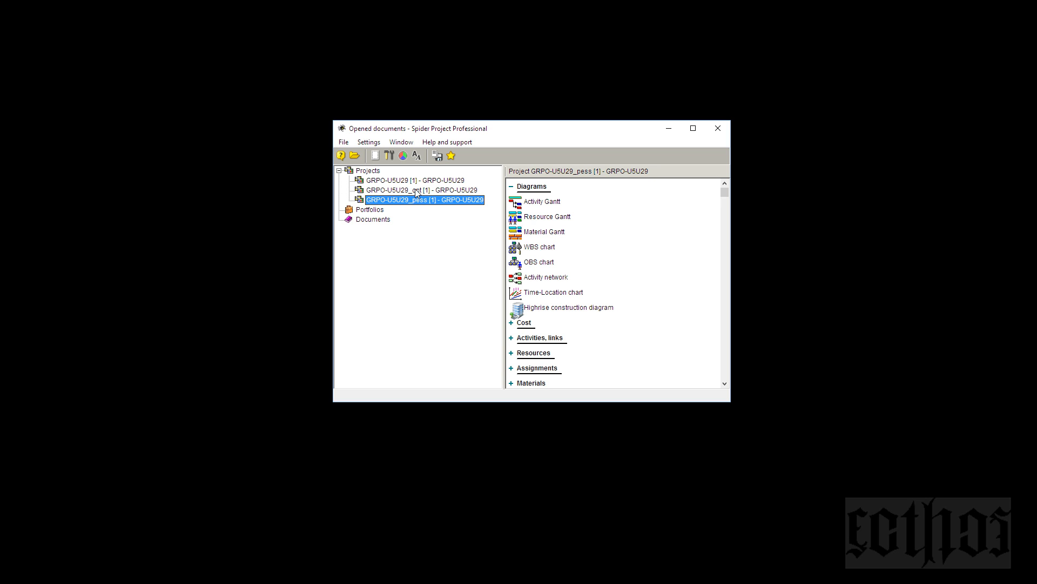
double_click(416, 183)
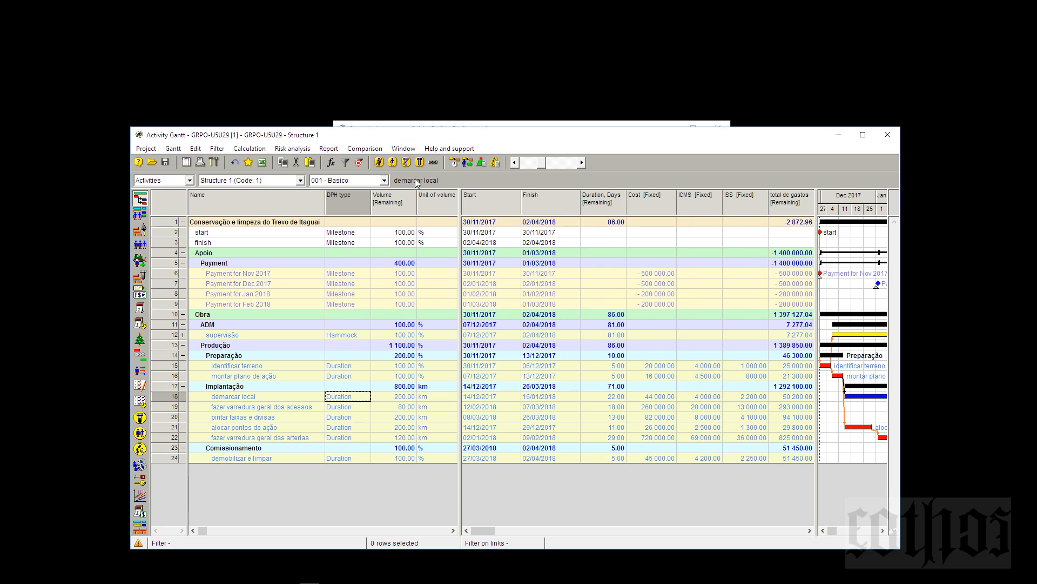
click(862, 139)
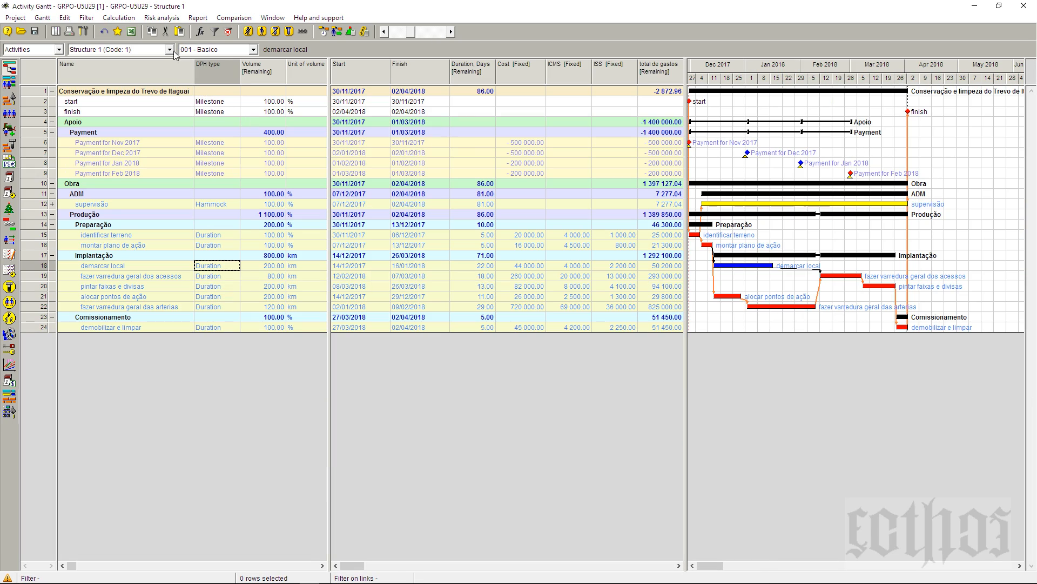
Open the settings of the three scenarios risk analysis method for the probable version.
click(164, 19)
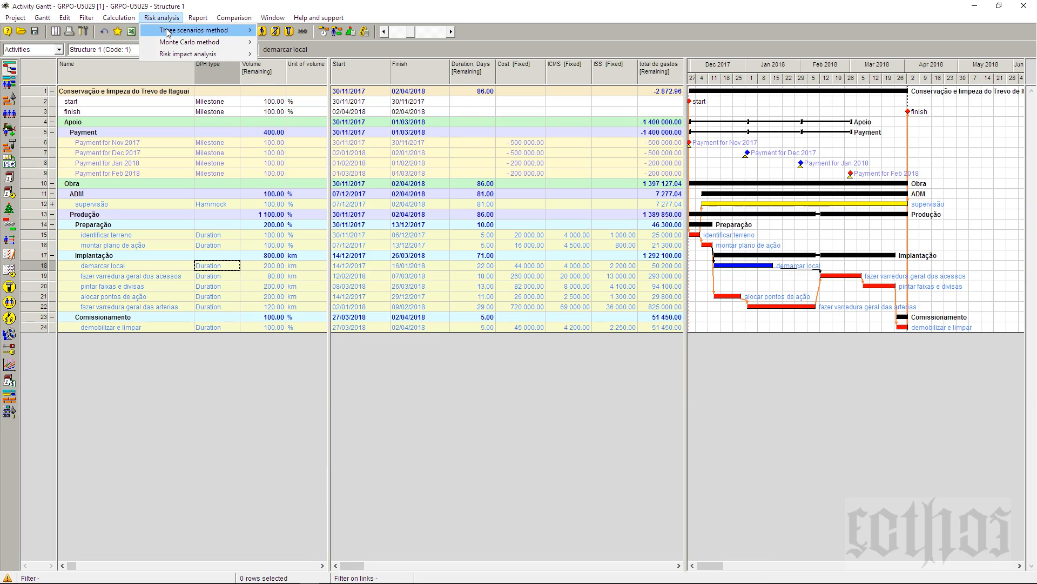
mouse_move(167, 32)
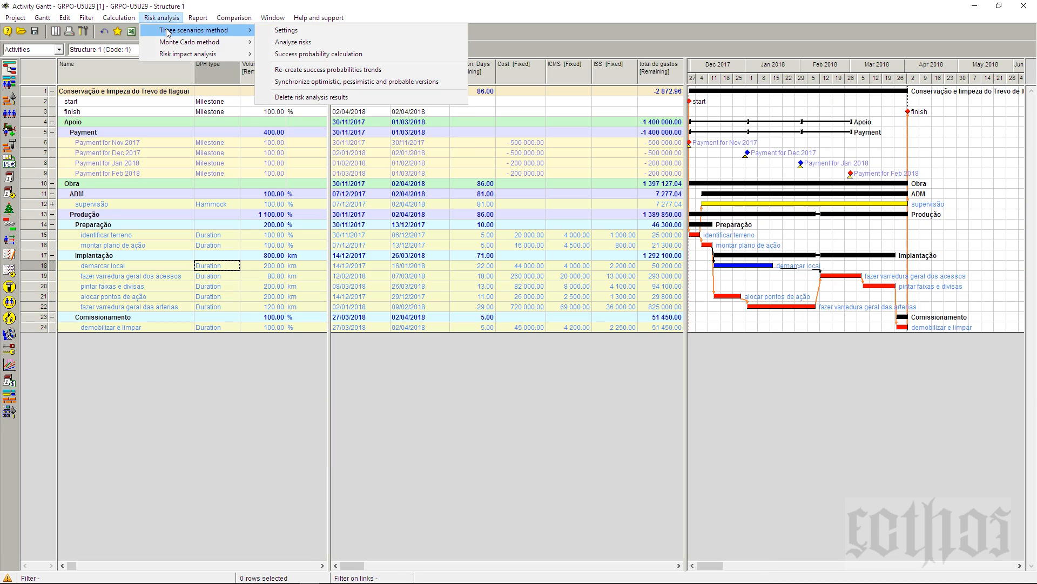
click(301, 33)
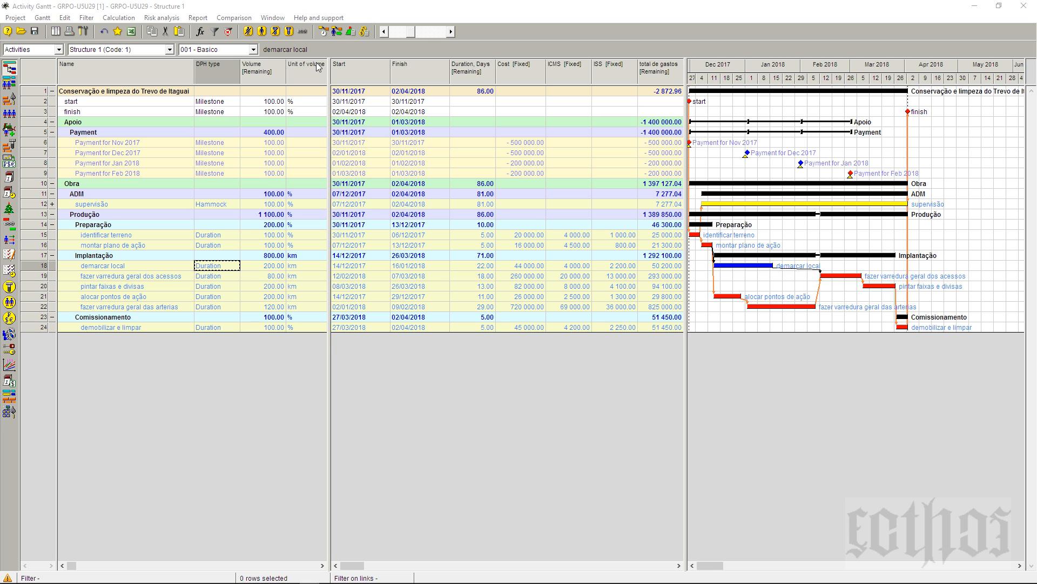
drag(0, 270, 665, 221)
click(634, 265)
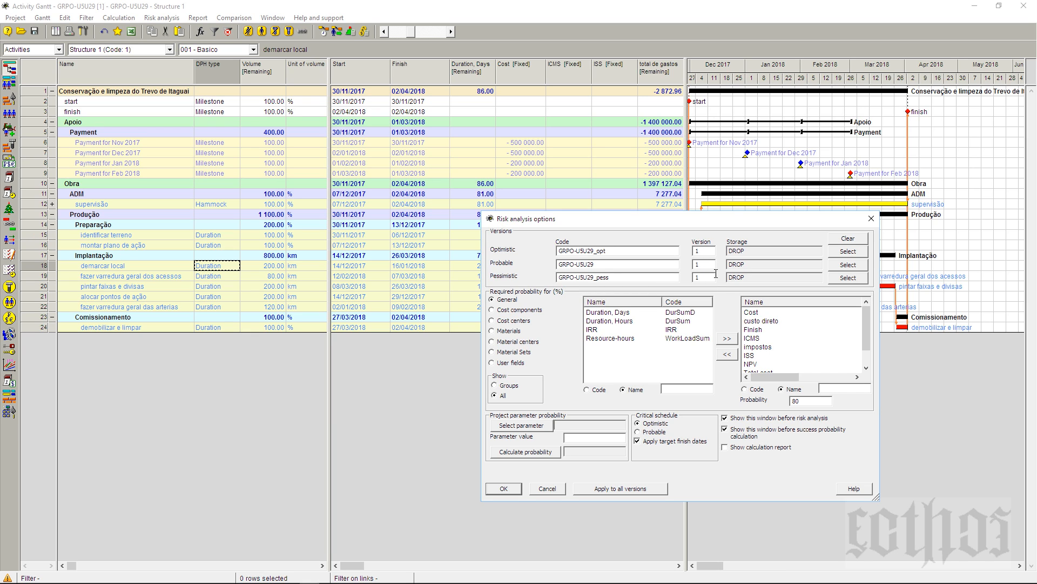
Examine the parameters chosen for risk analysis, their required probabilities and the General and Cost components categories.
click(752, 314)
drag(751, 314, 752, 328)
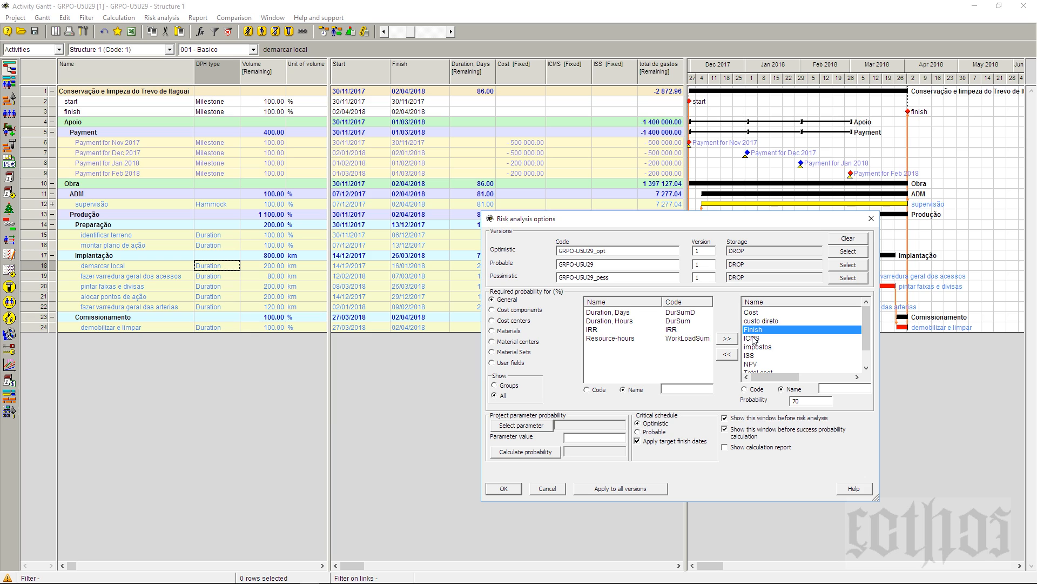
click(503, 309)
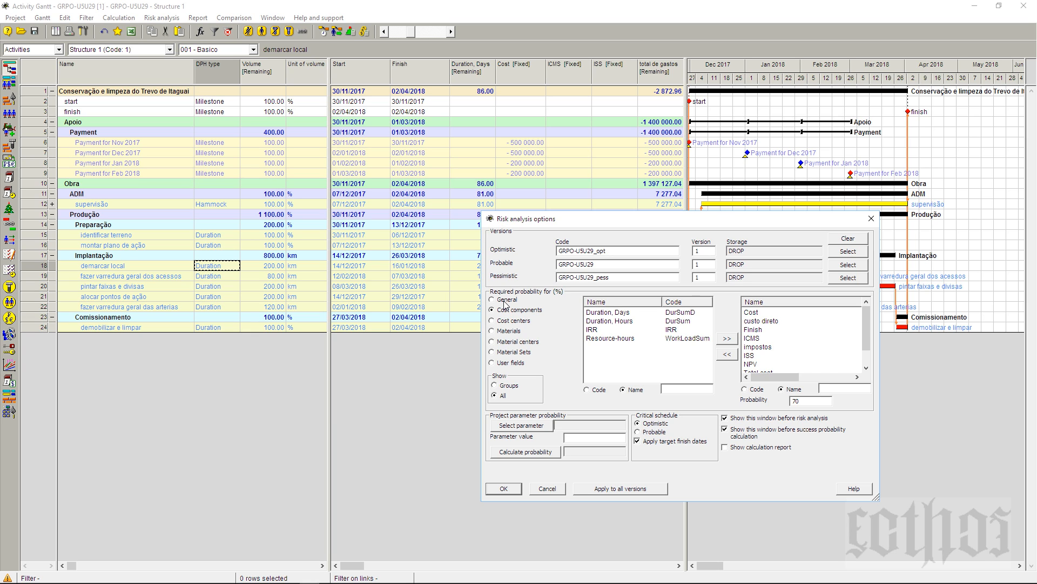
click(505, 301)
scroll(752, 319, down, 1)
click(752, 313)
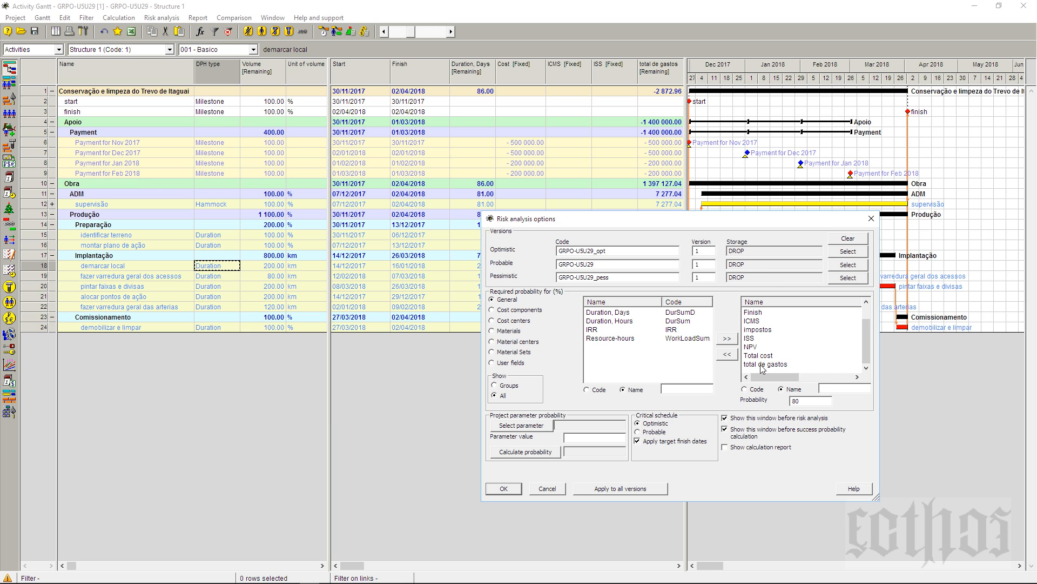
Remove "total de gastos" and ISS from the parameters with a required probability.
click(755, 364)
click(726, 355)
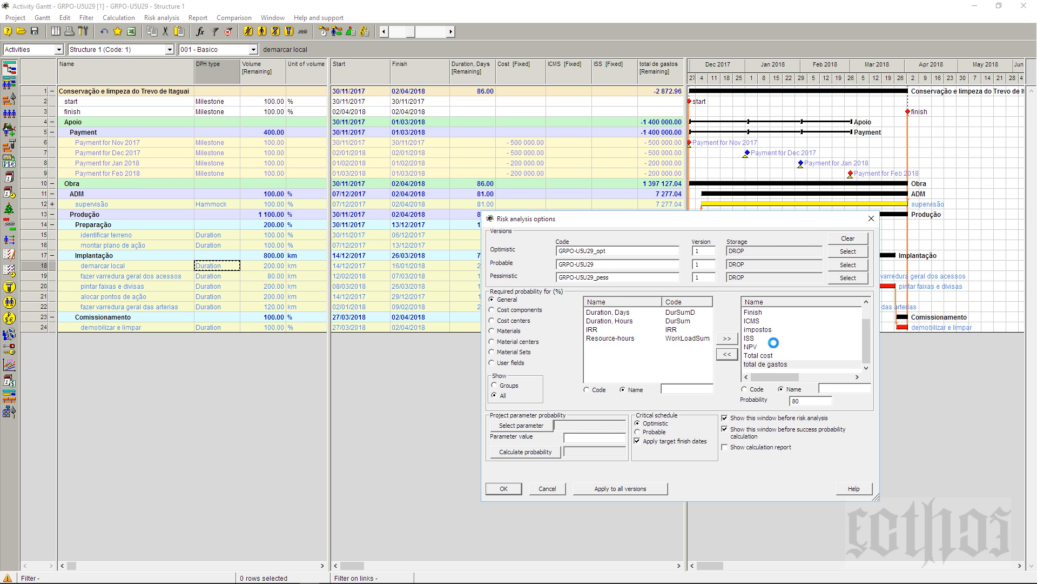
click(755, 317)
click(762, 347)
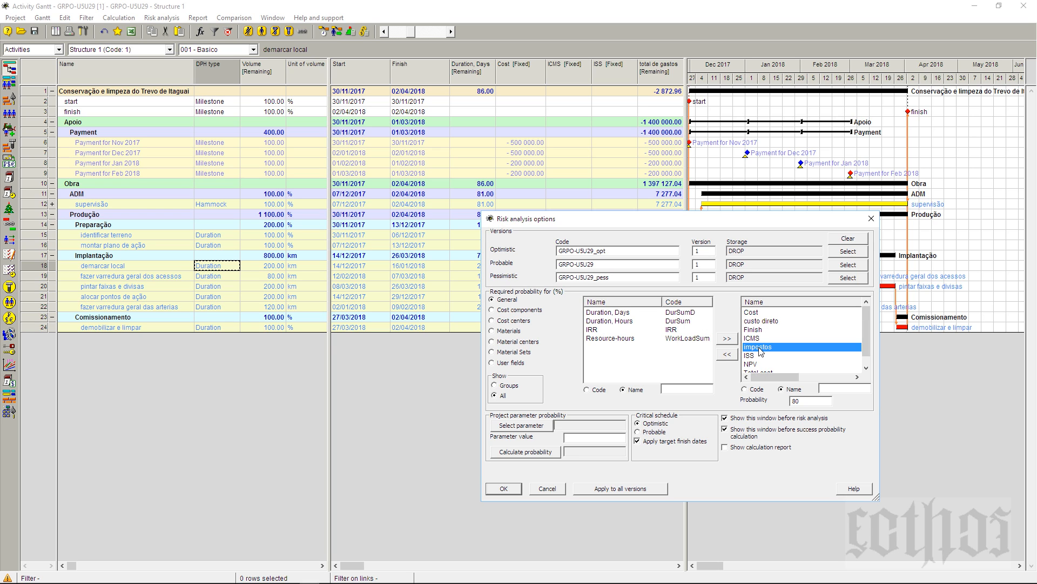
click(762, 356)
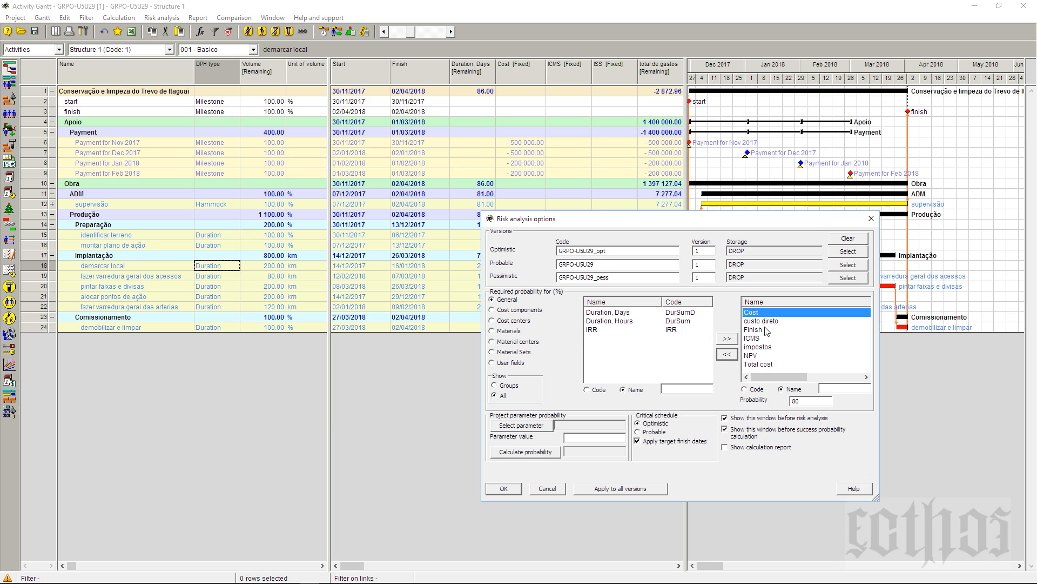
click(767, 366)
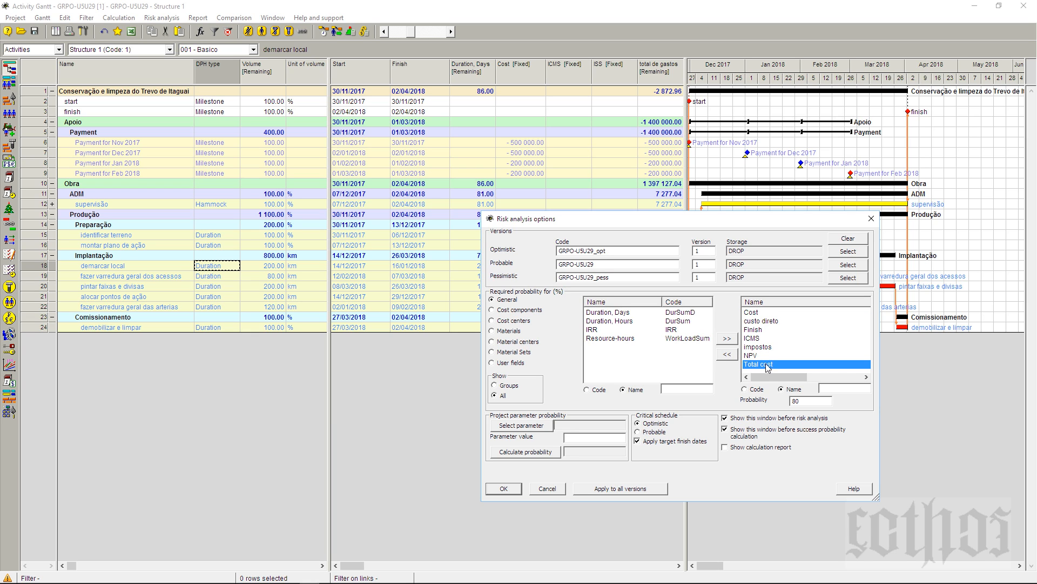
Clear the required probability list by removing Cost, custo direto, Finish, ICMS, impostos, NPV and Total cost.
click(762, 313)
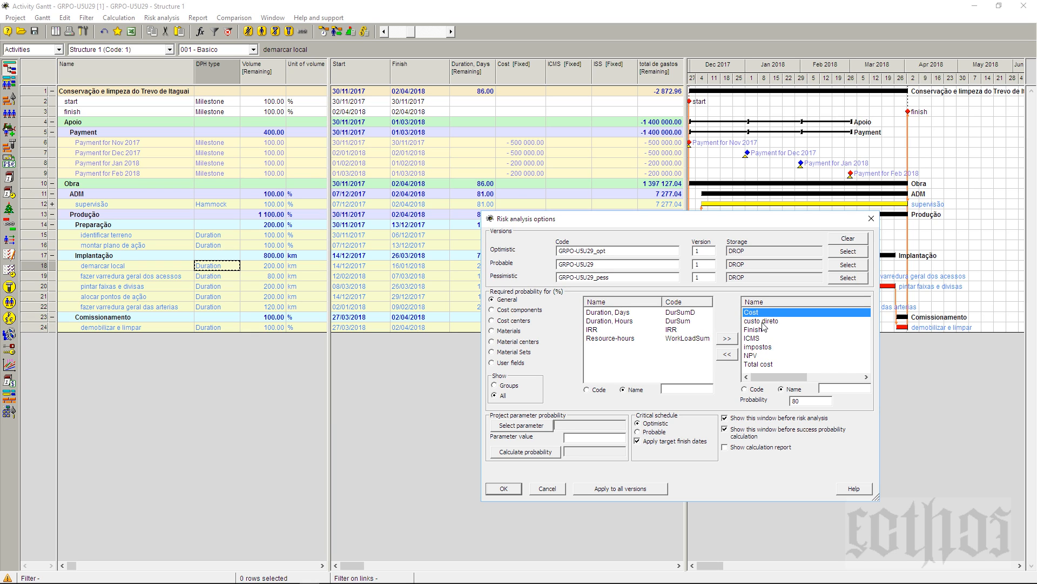
click(763, 322)
click(758, 315)
click(734, 353)
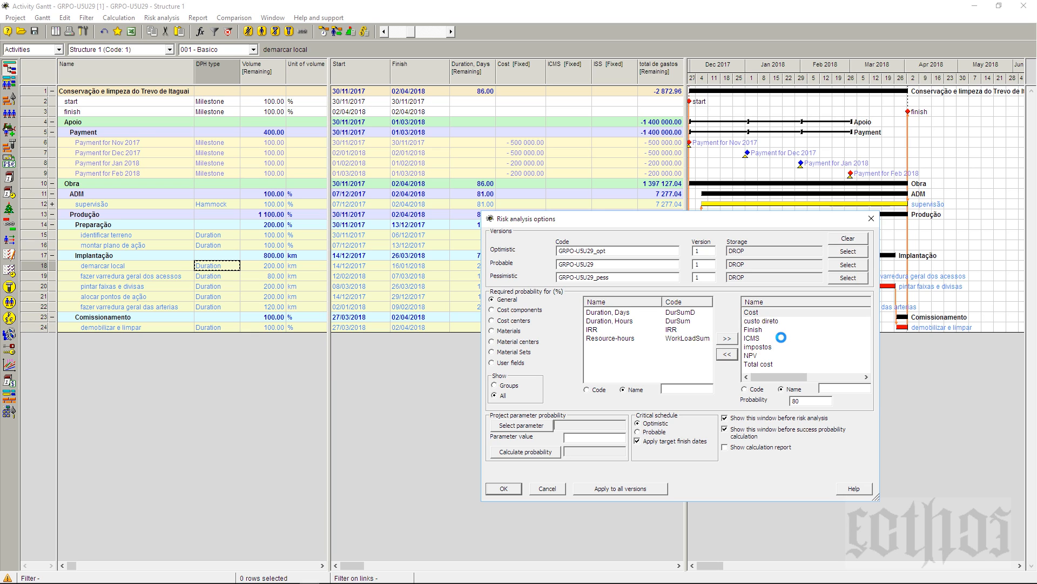
click(730, 355)
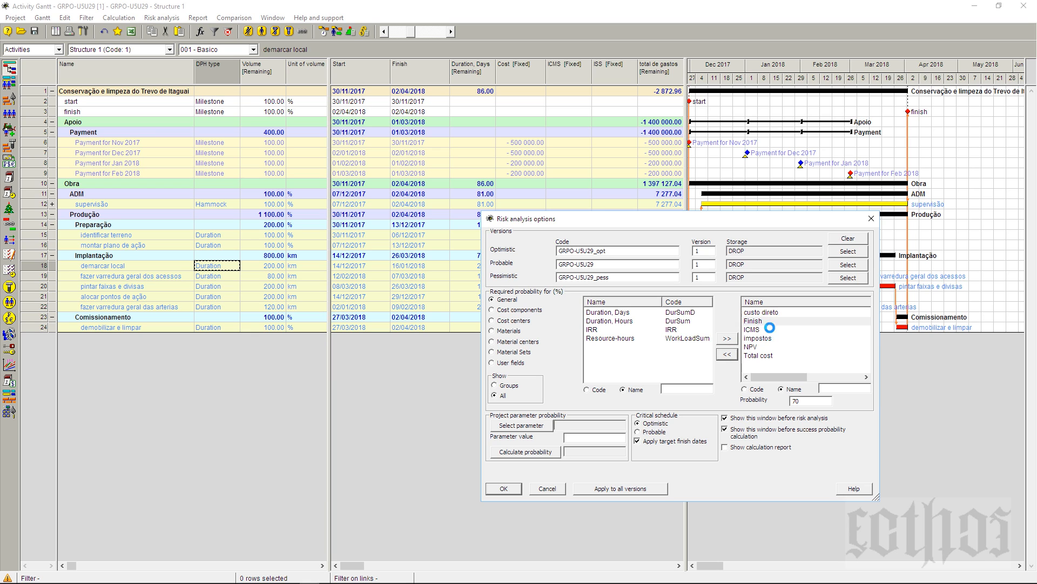
click(730, 355)
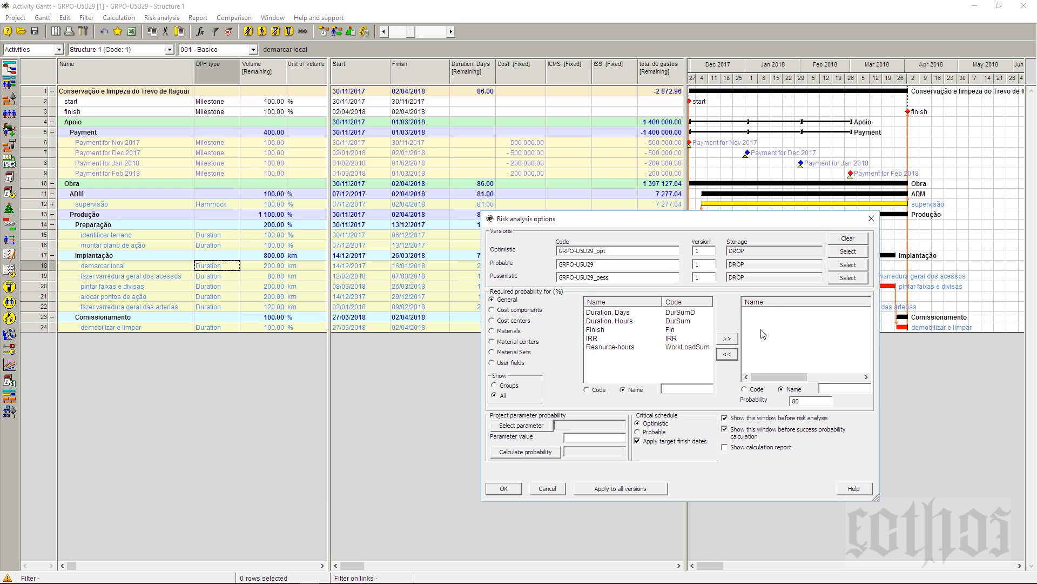
click(730, 356)
click(772, 330)
click(730, 354)
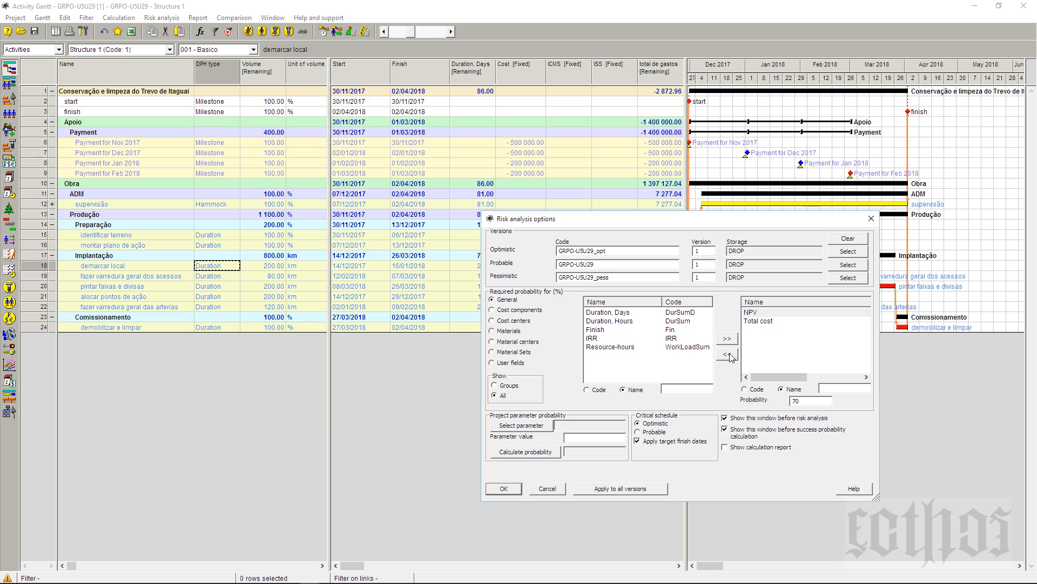
click(728, 354)
click(728, 354)
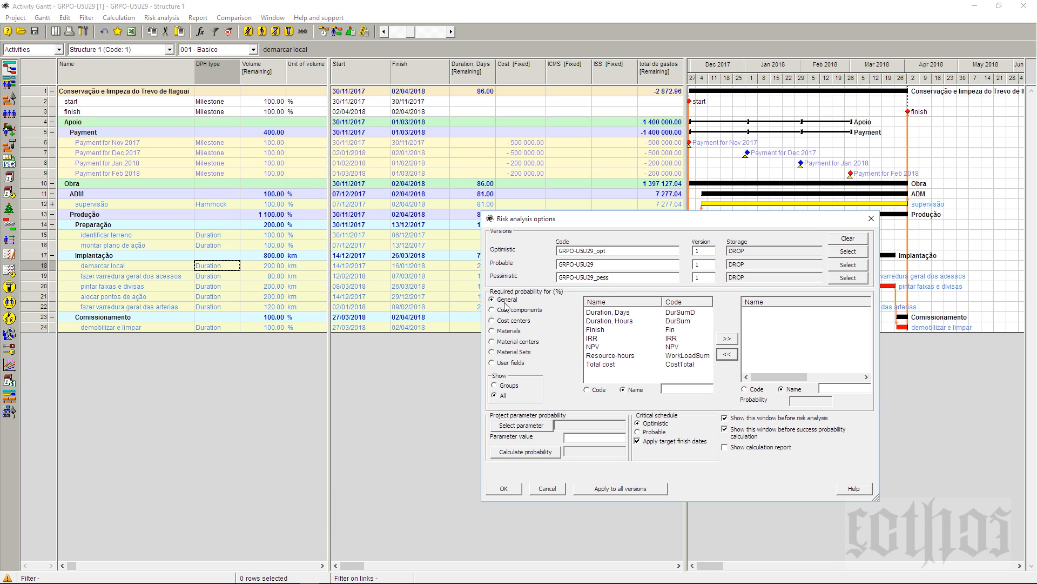
Add the General parameters Finish, NPV and Total cost to the required probability list.
click(595, 314)
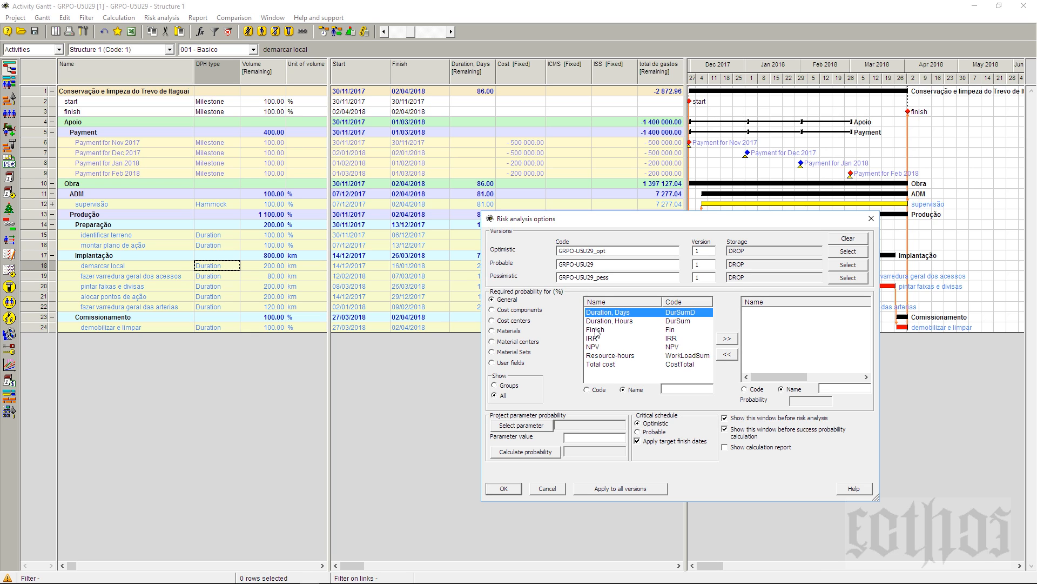
click(598, 331)
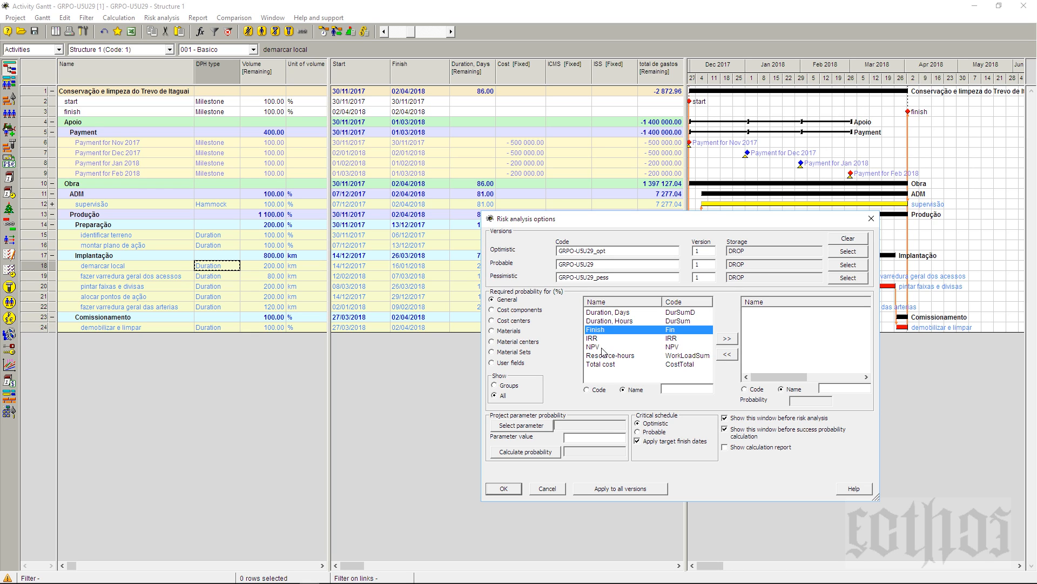
click(598, 340)
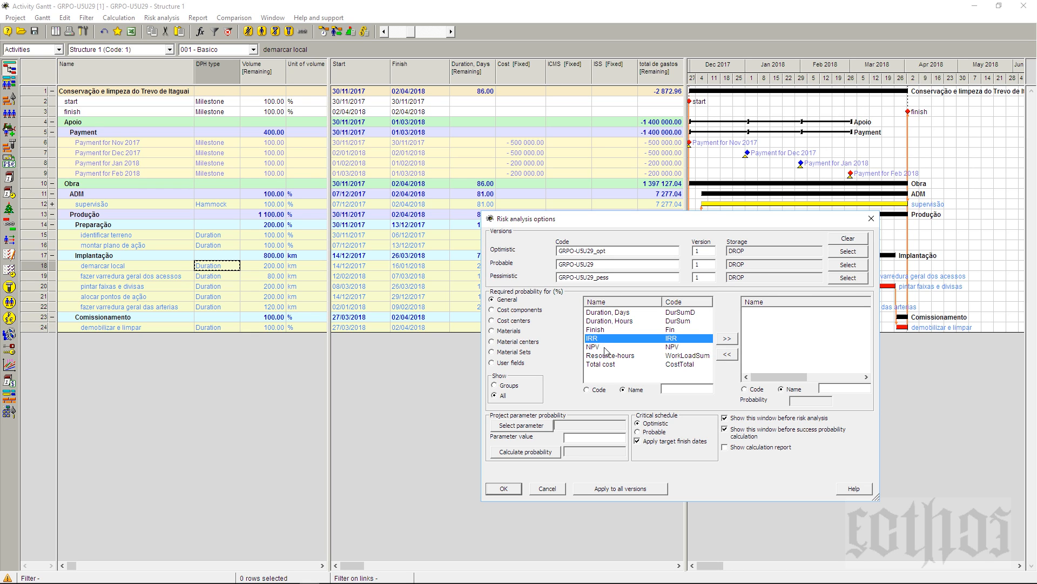
click(604, 347)
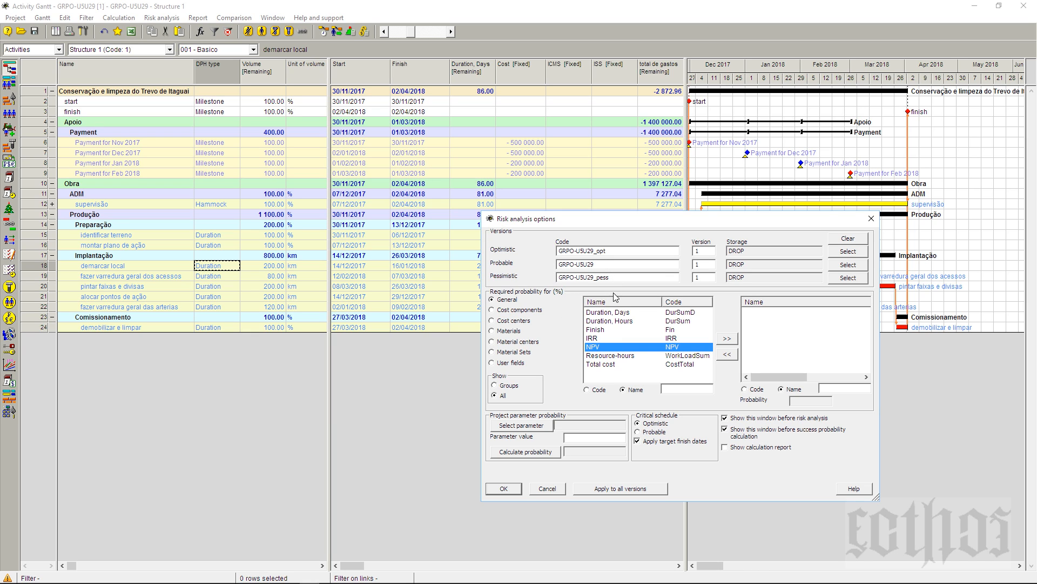
click(600, 330)
click(727, 338)
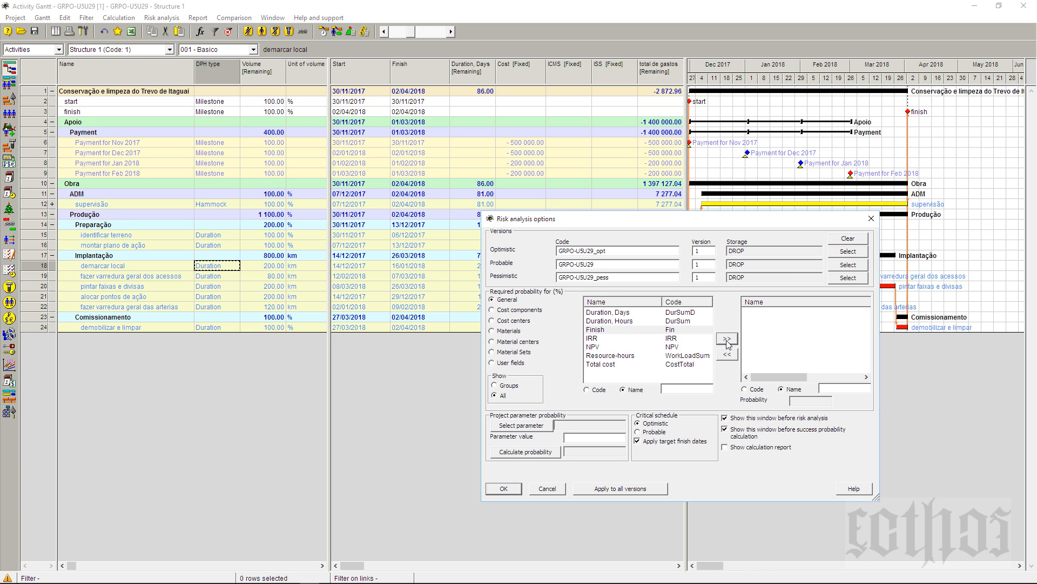
click(593, 339)
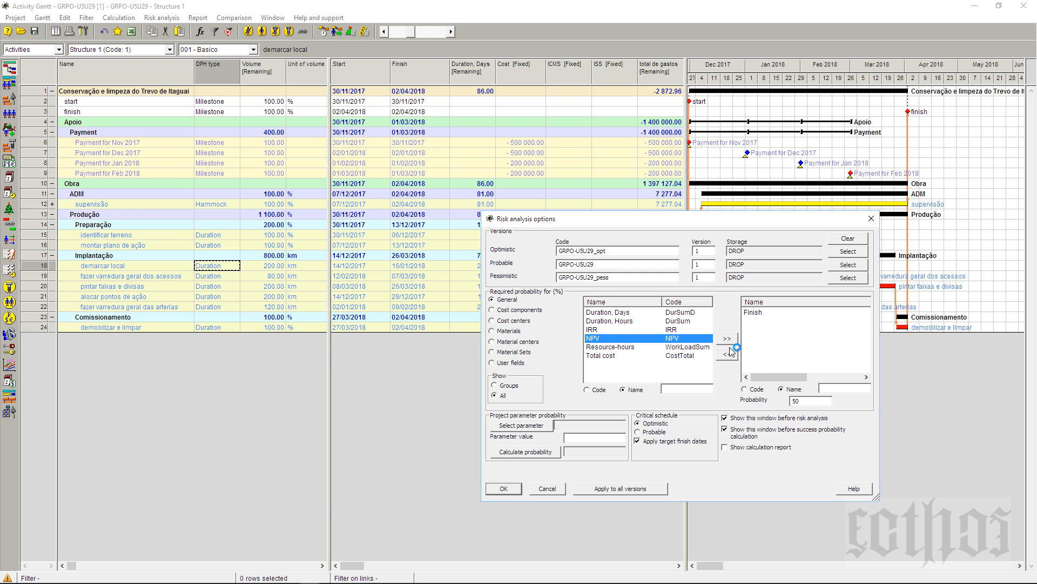
click(728, 338)
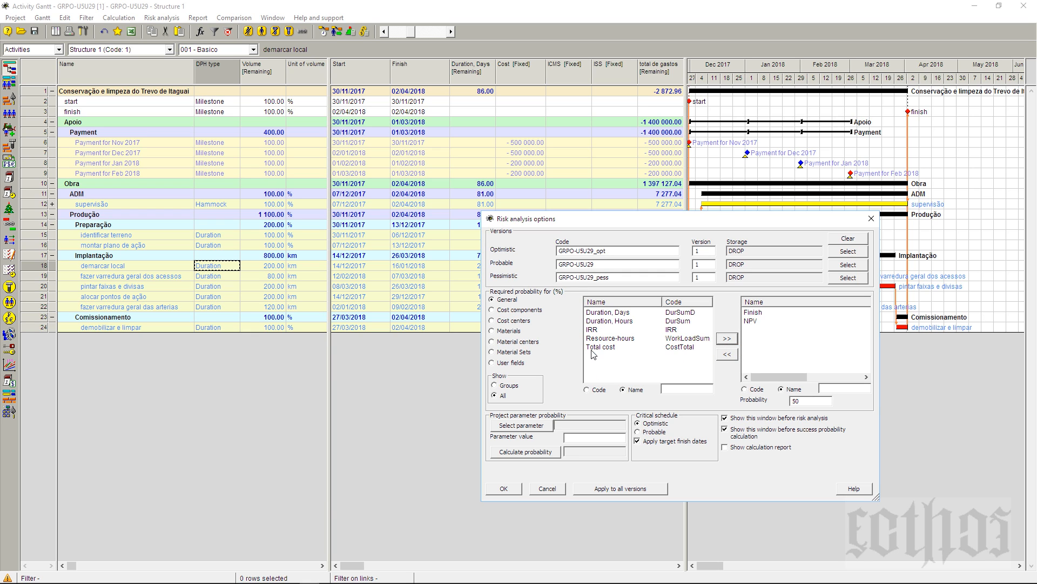
click(593, 348)
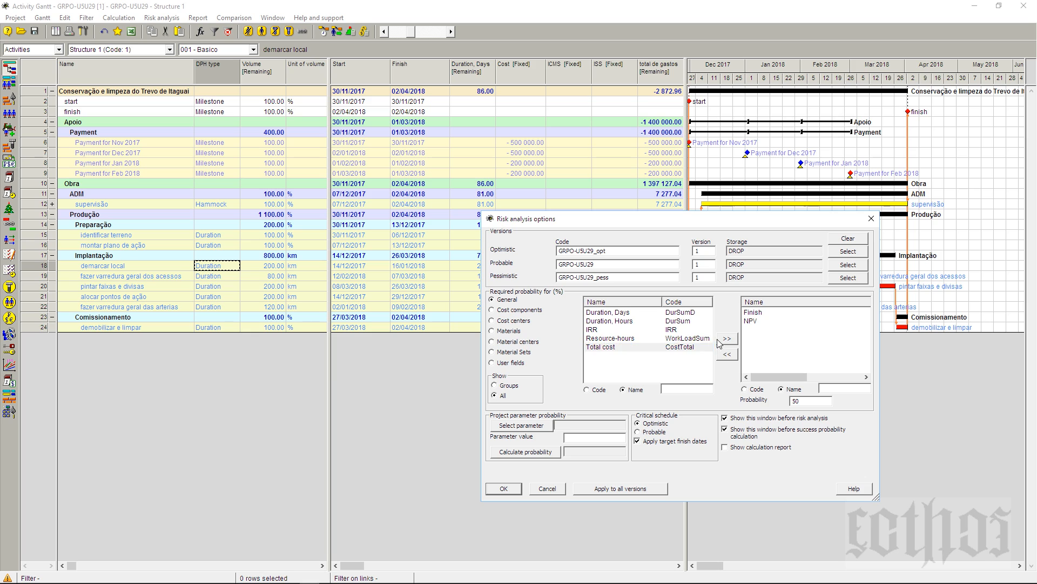
click(725, 339)
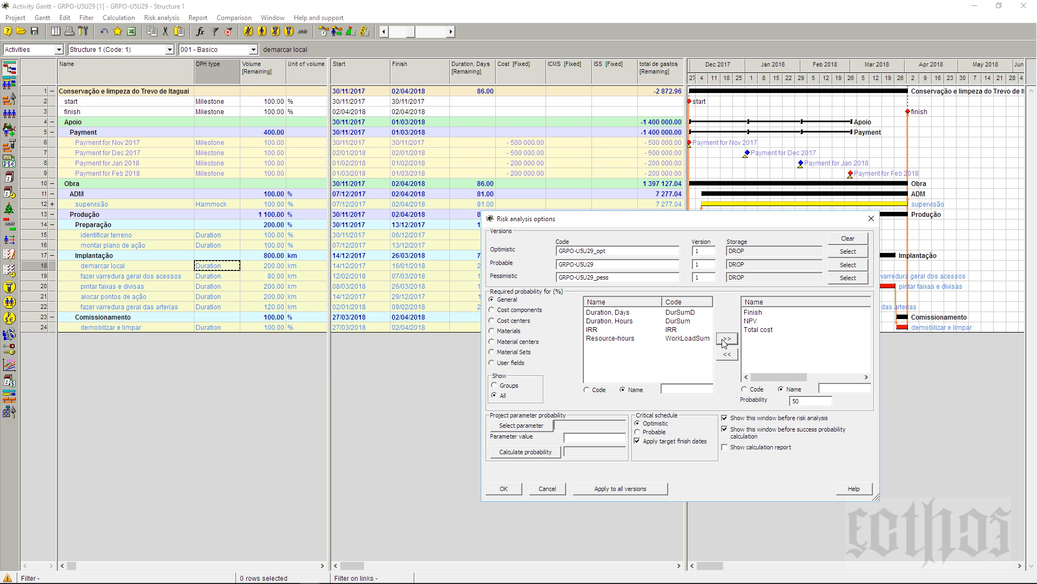
Add the cost components Cost, ICMS and ISS to the required probability list.
click(521, 310)
click(598, 314)
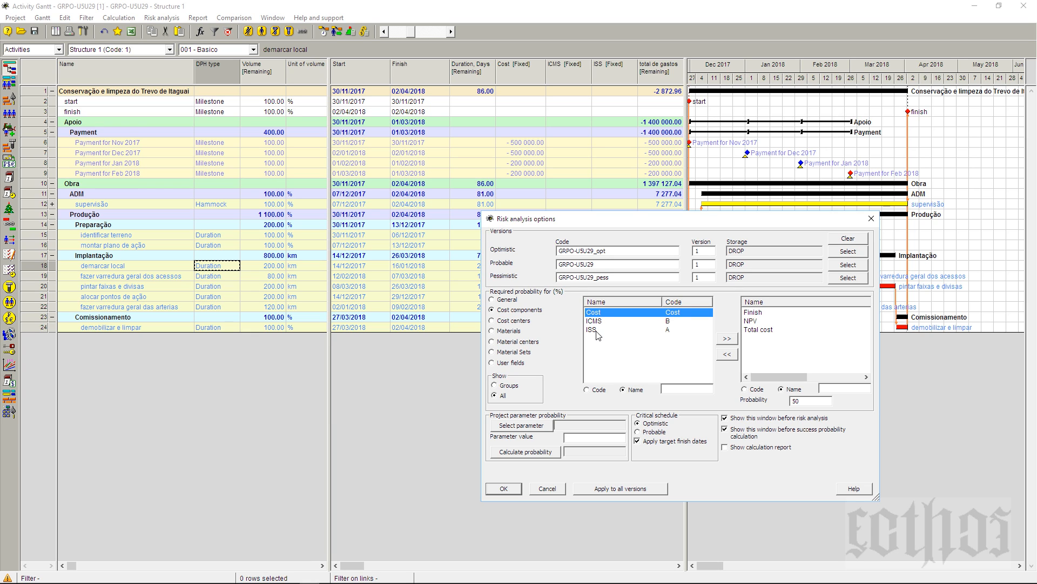
shift+click(597, 331)
click(733, 341)
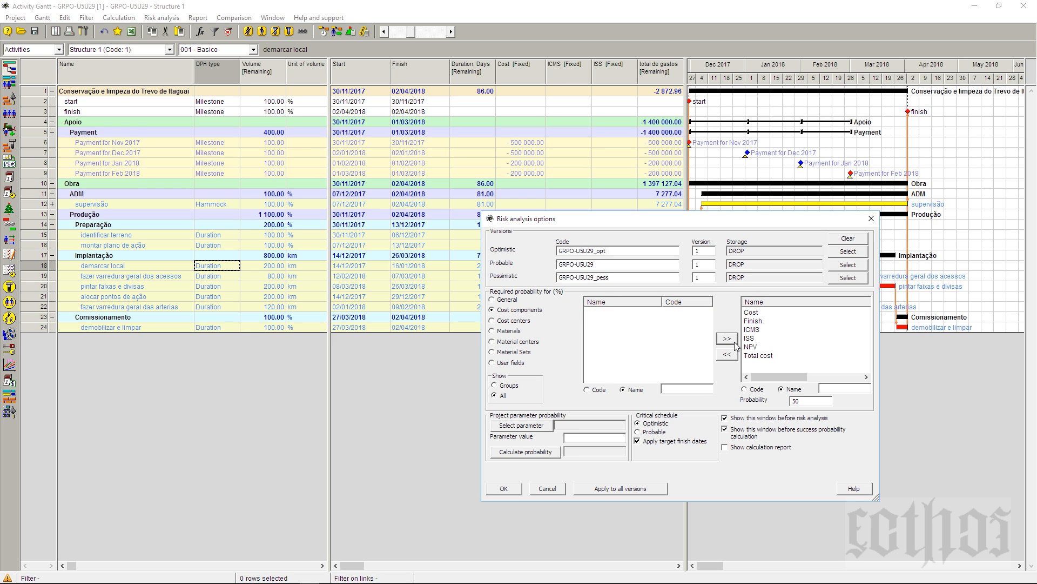
Add the cost center "total de gastos" to the required probability list.
click(504, 322)
click(598, 314)
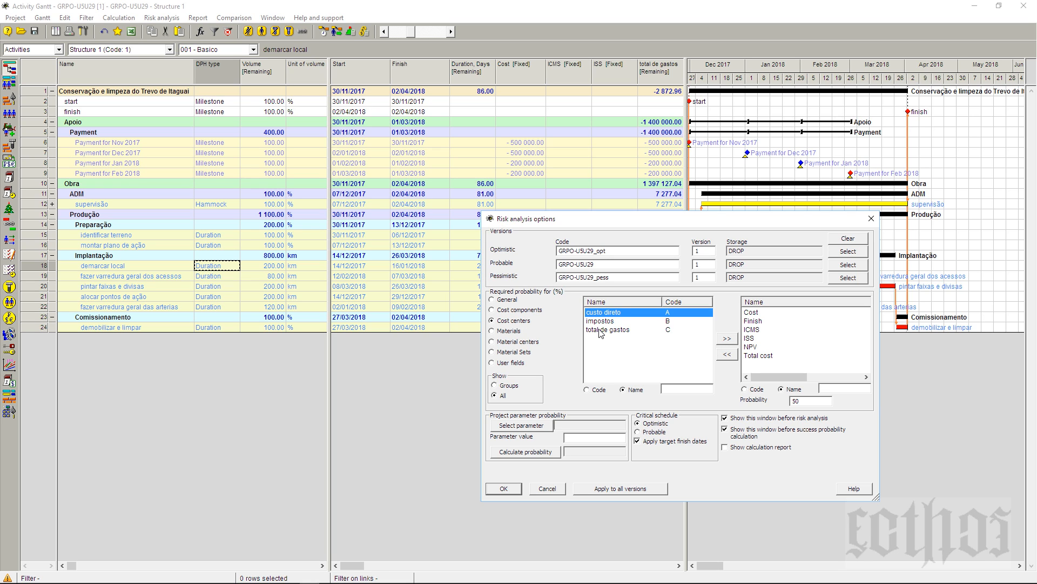
shift+click(614, 331)
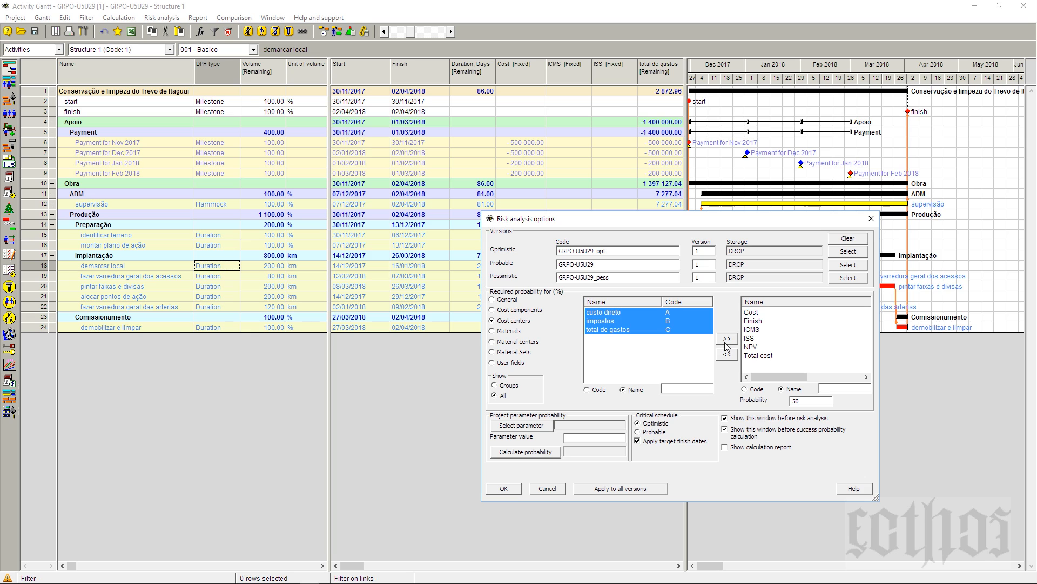
click(620, 330)
click(727, 339)
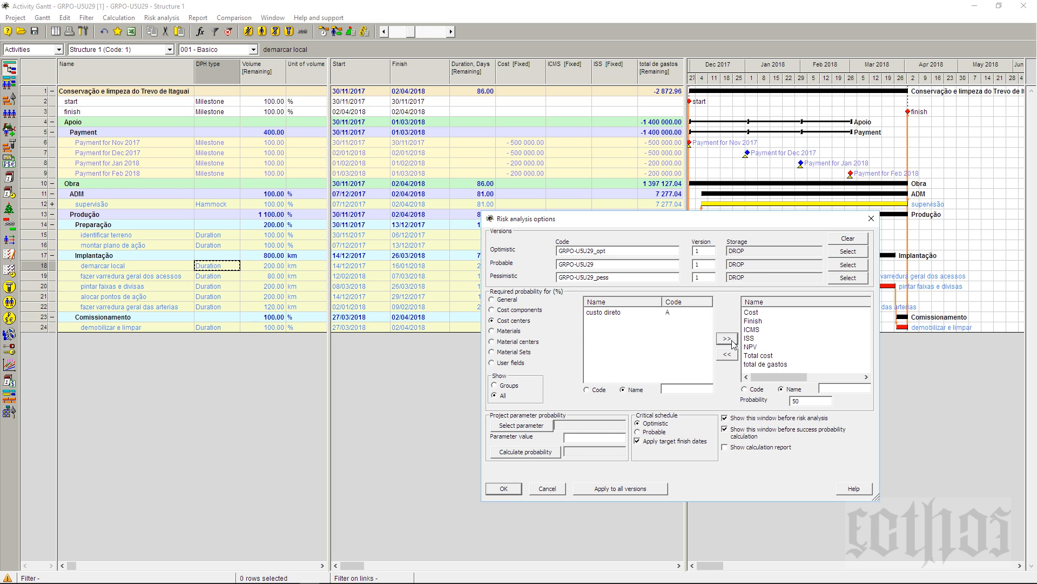
Set the required probability of Total cost and of NPV to 85%.
click(507, 301)
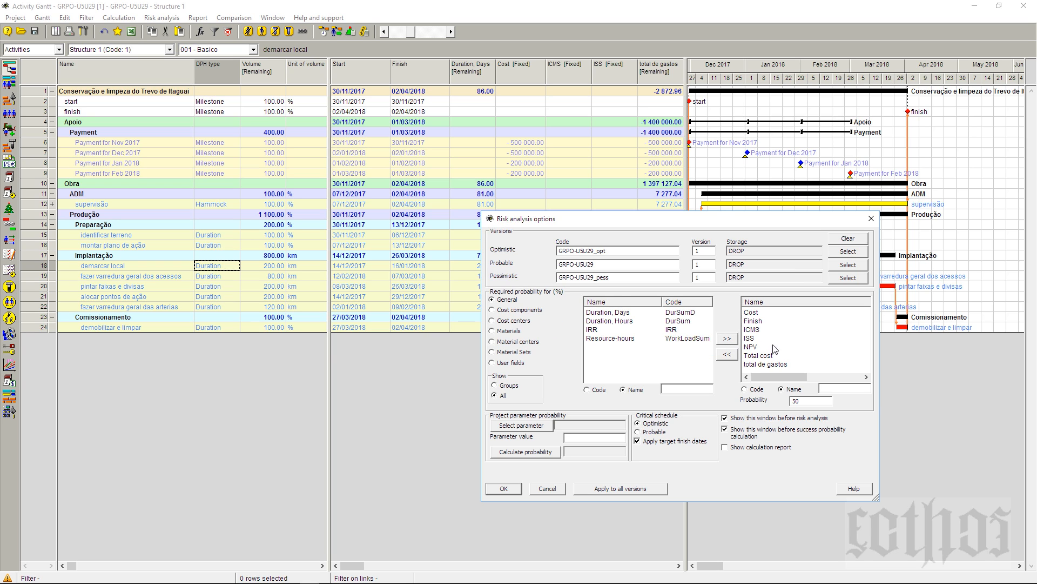
click(754, 356)
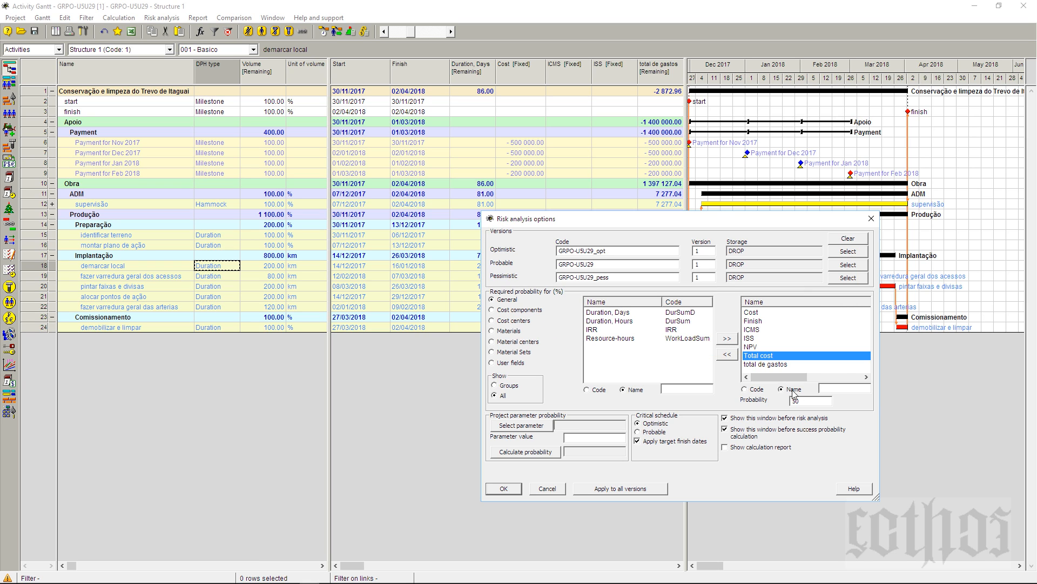
drag(812, 406, 767, 406)
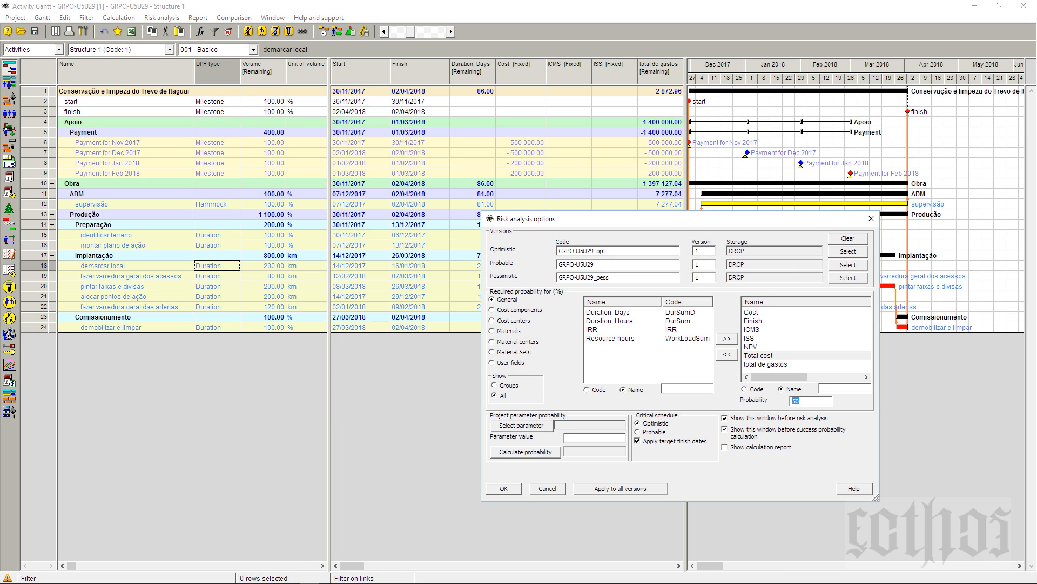
text(78)
text(85)
click(764, 348)
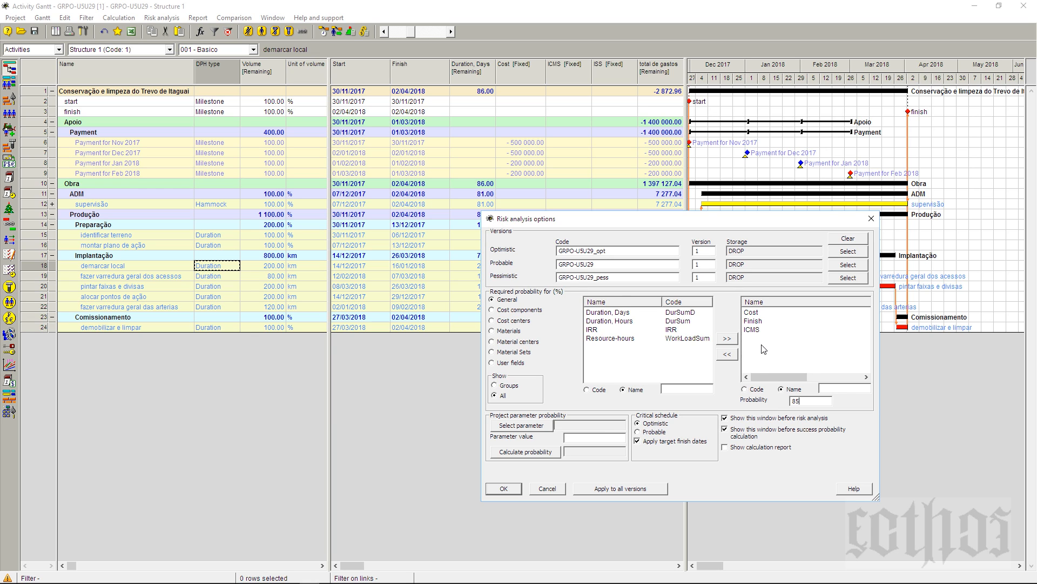
double_click(811, 402)
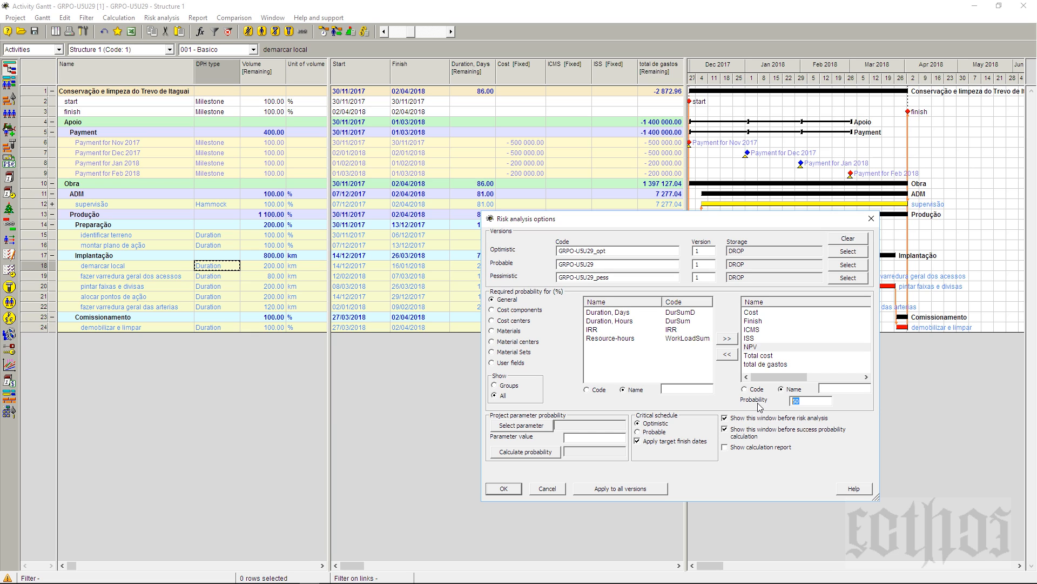
text(85)
Set the required probability of Finish to 70%.
click(761, 323)
double_click(782, 405)
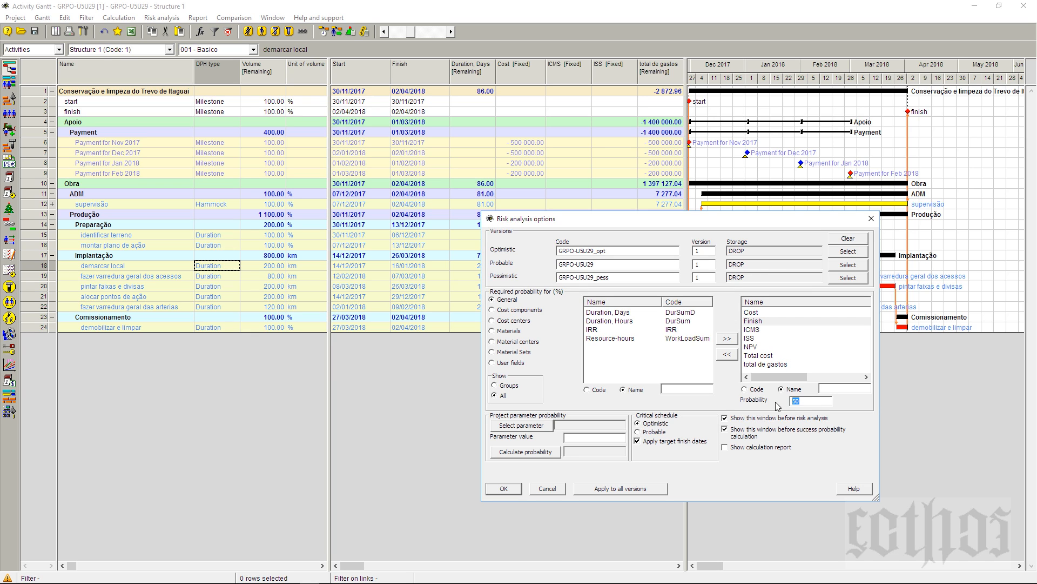
text(70)
Set the required probability of the cost components Cost, ICMS and ISS to 85% each.
click(775, 356)
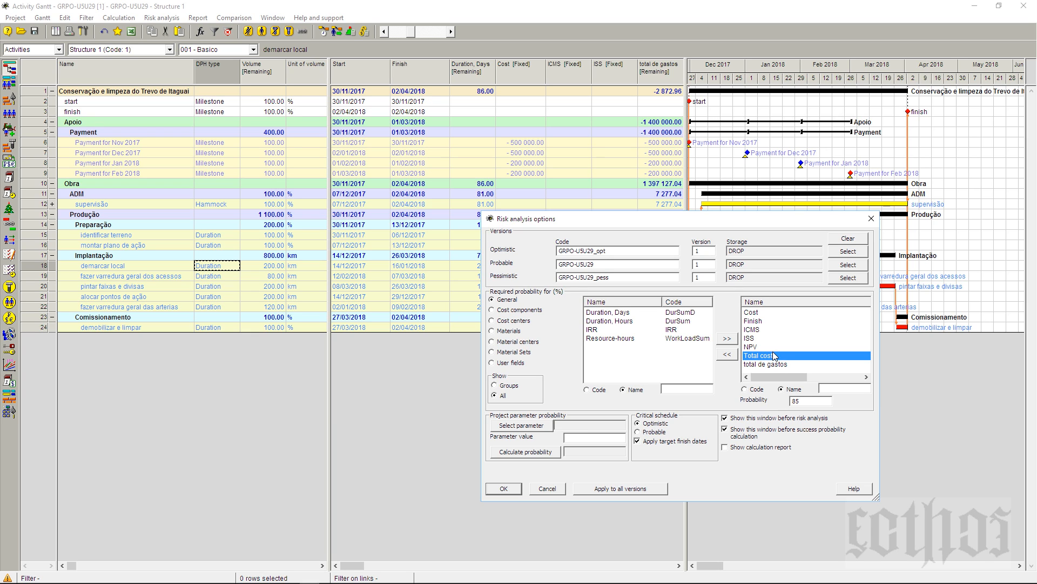
click(766, 314)
drag(825, 404, 740, 404)
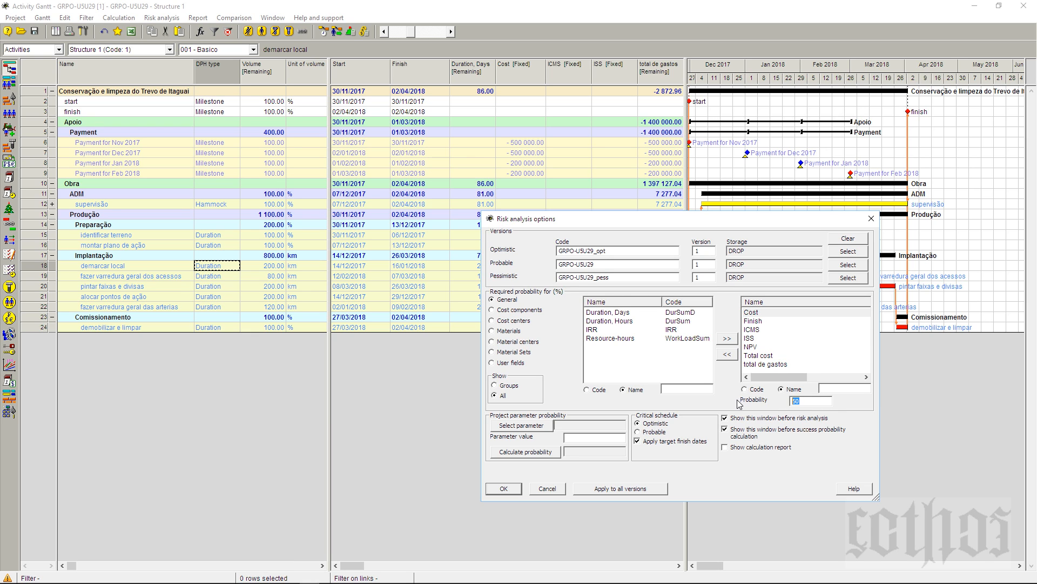
text(85)
click(759, 321)
click(756, 331)
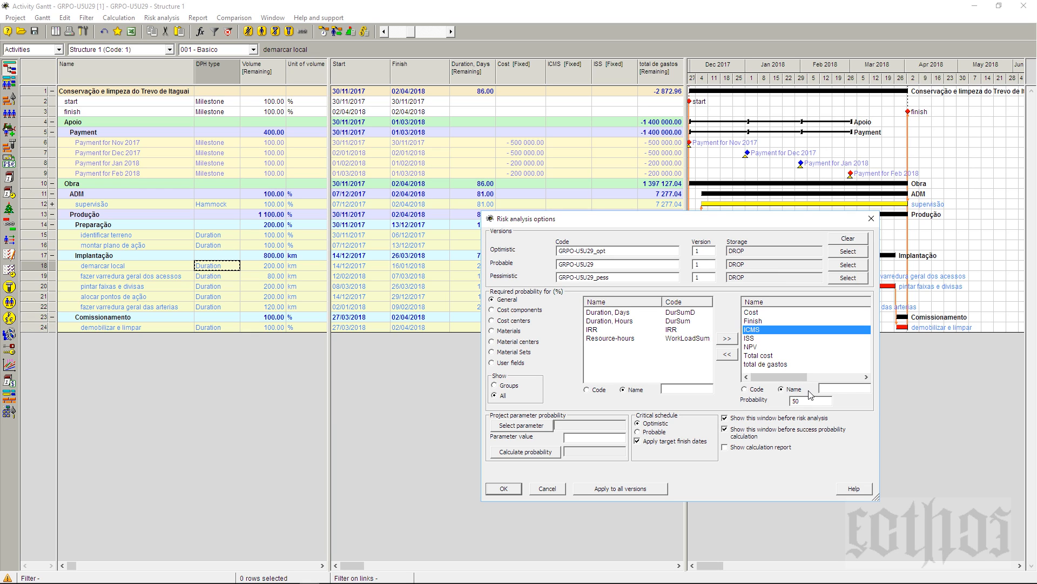
drag(817, 403, 750, 410)
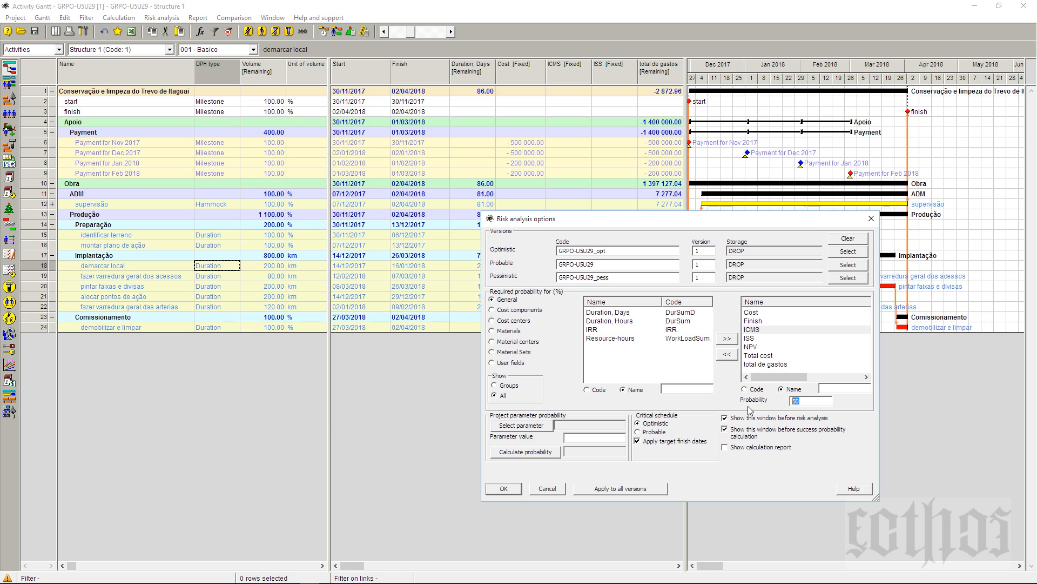
text(85)
click(753, 338)
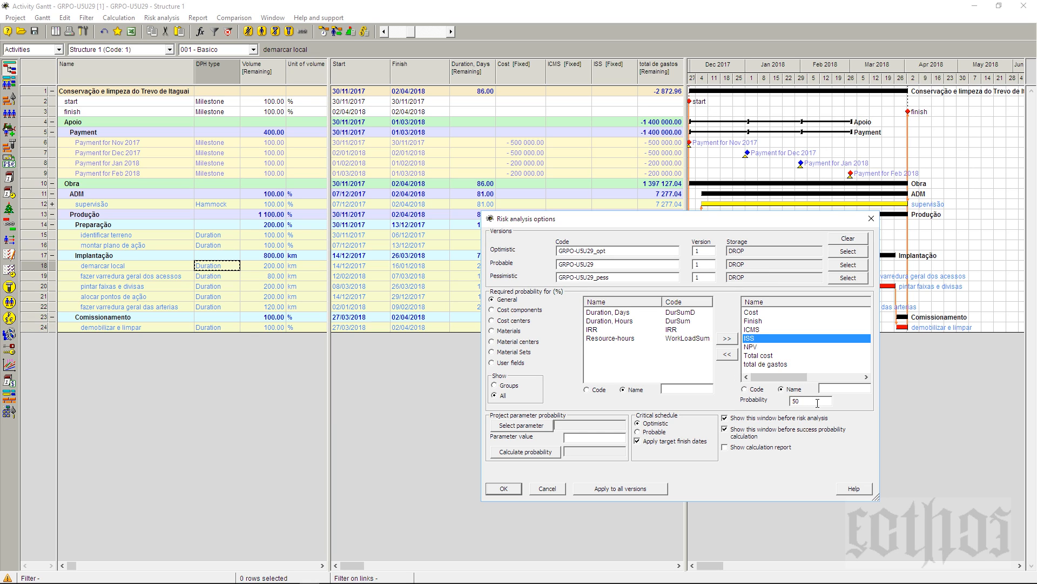
drag(817, 402, 763, 406)
text(85)
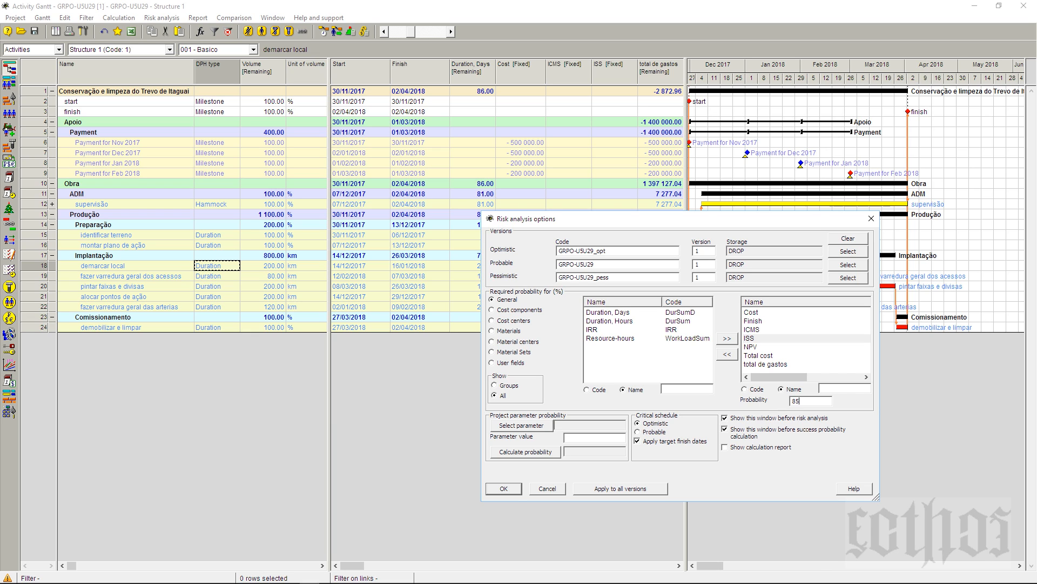
Set the required probability of "total de gastos" to 85% and apply the risk analysis options to all versions.
click(763, 364)
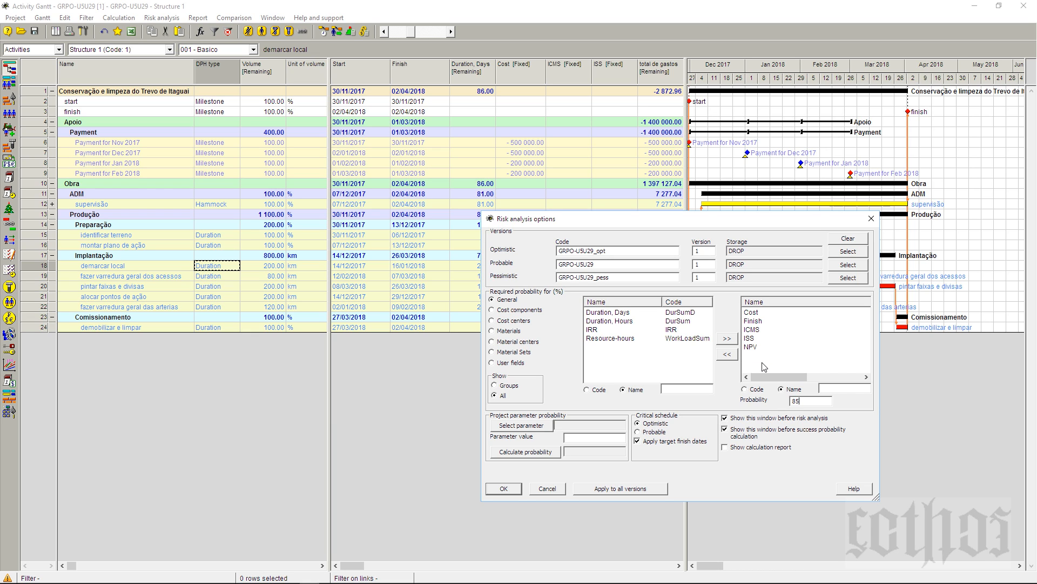
drag(803, 401, 769, 412)
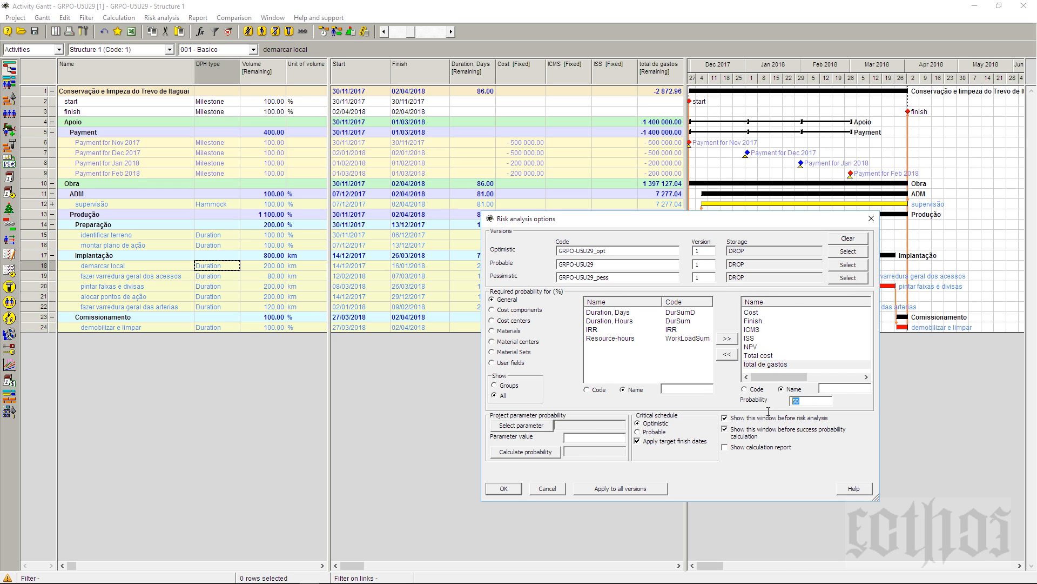
text(85)
click(631, 492)
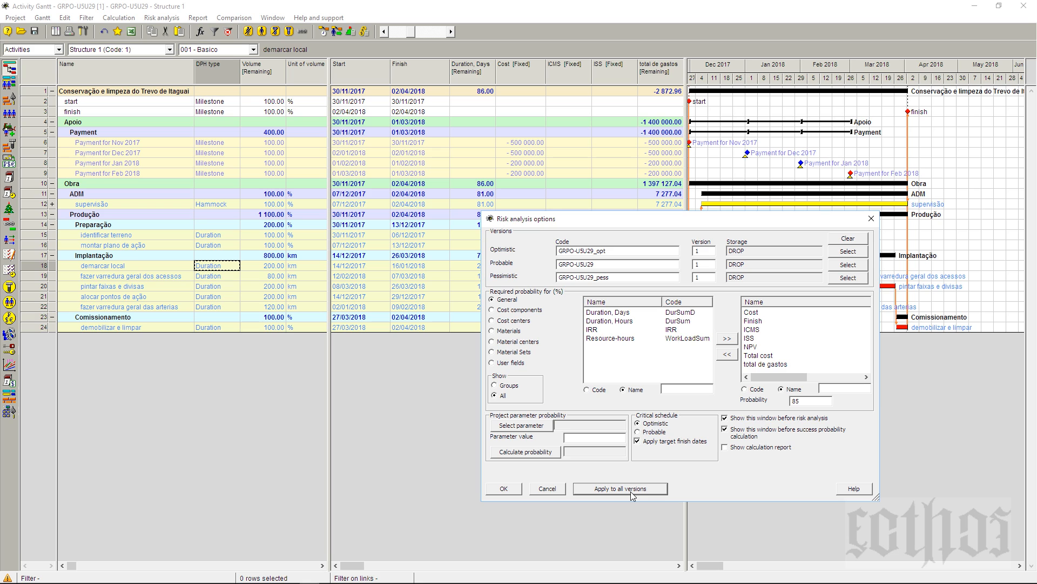
click(503, 489)
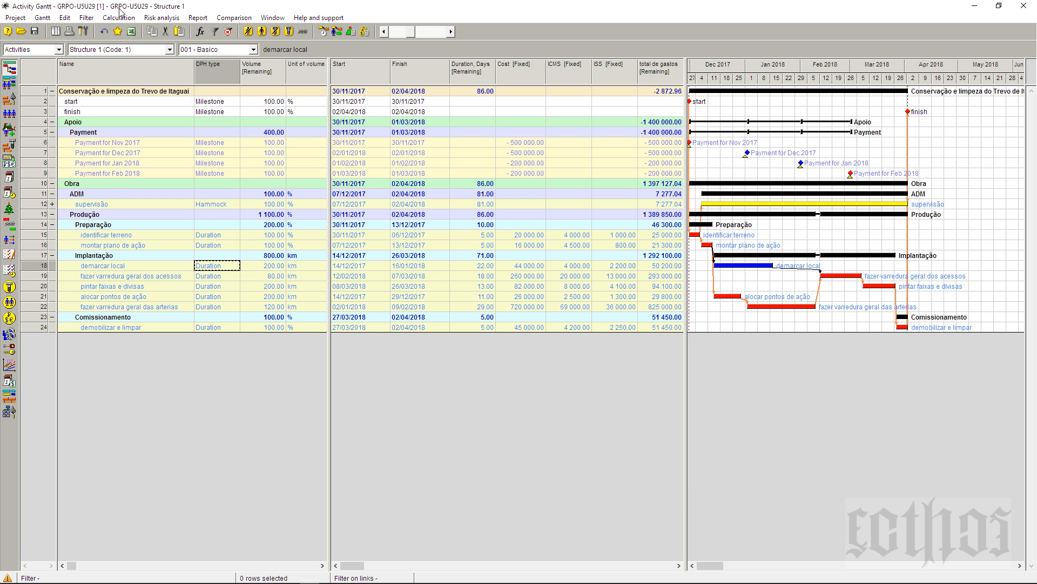
Close the optimistic and pessimistic projects in the opened documents, leaving only the probable version open.
click(55, 31)
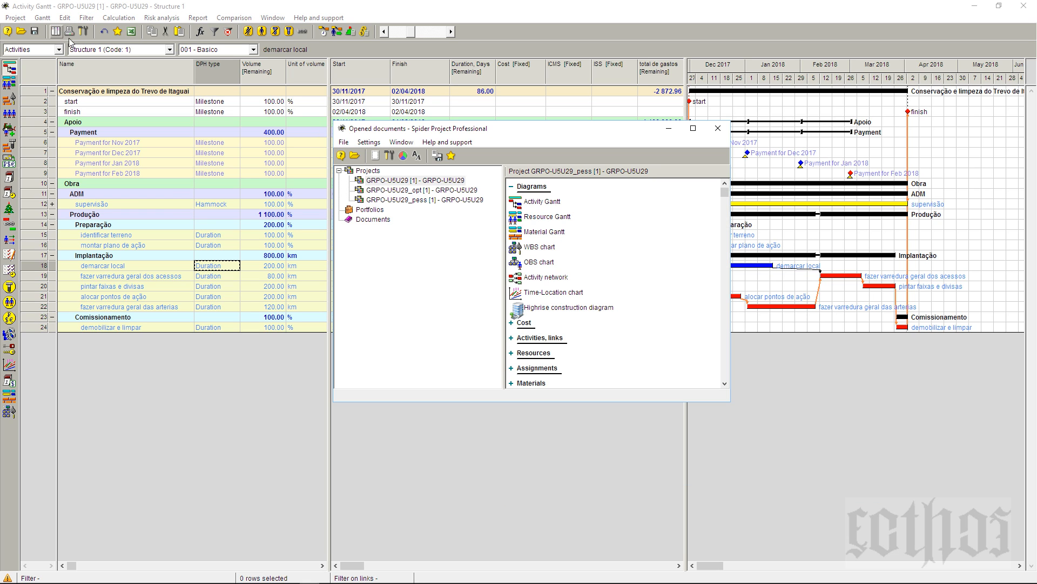
click(428, 191)
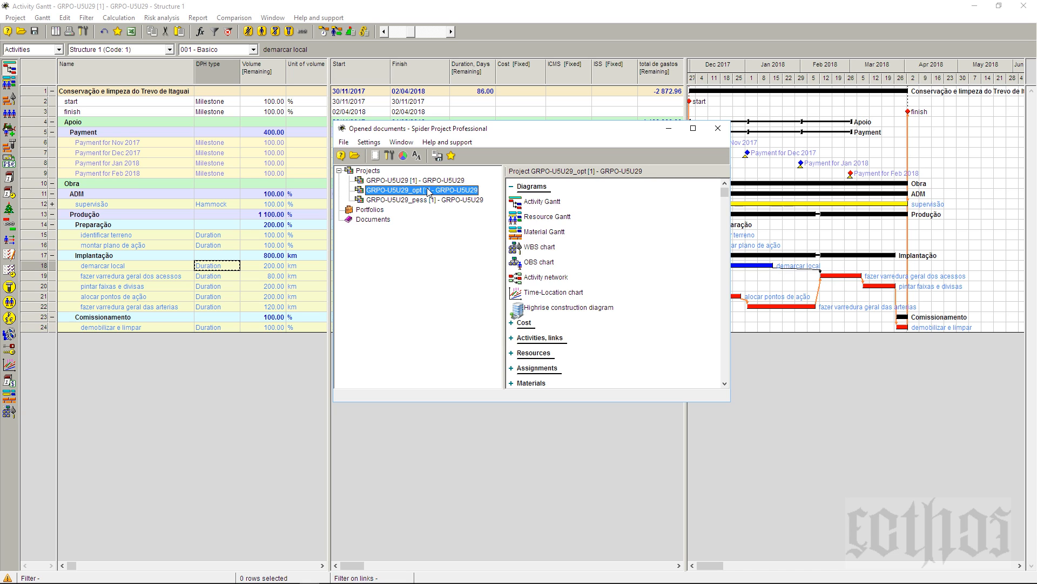
right_click(428, 191)
click(465, 349)
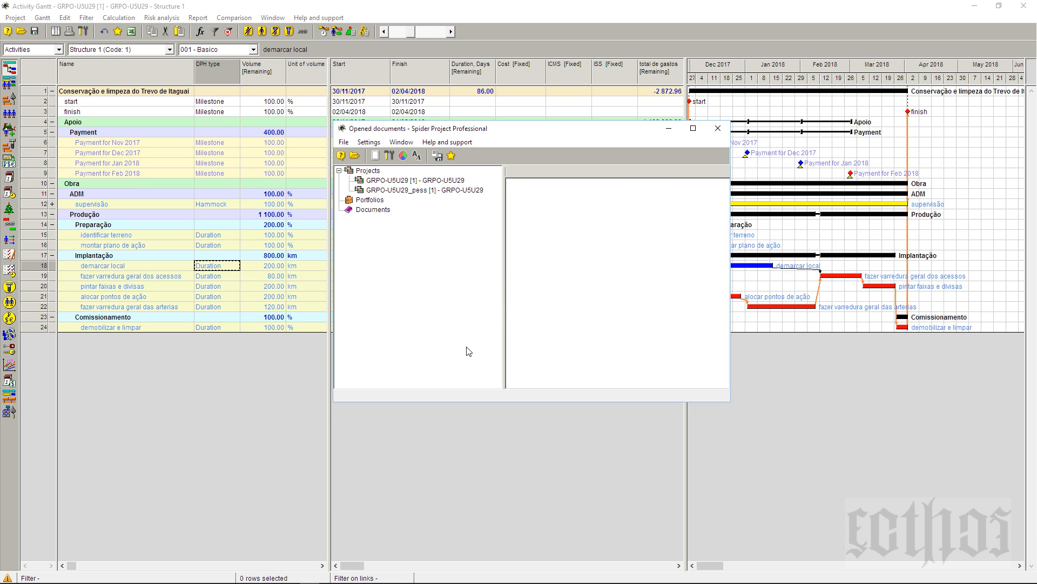
click(447, 194)
right_click(448, 194)
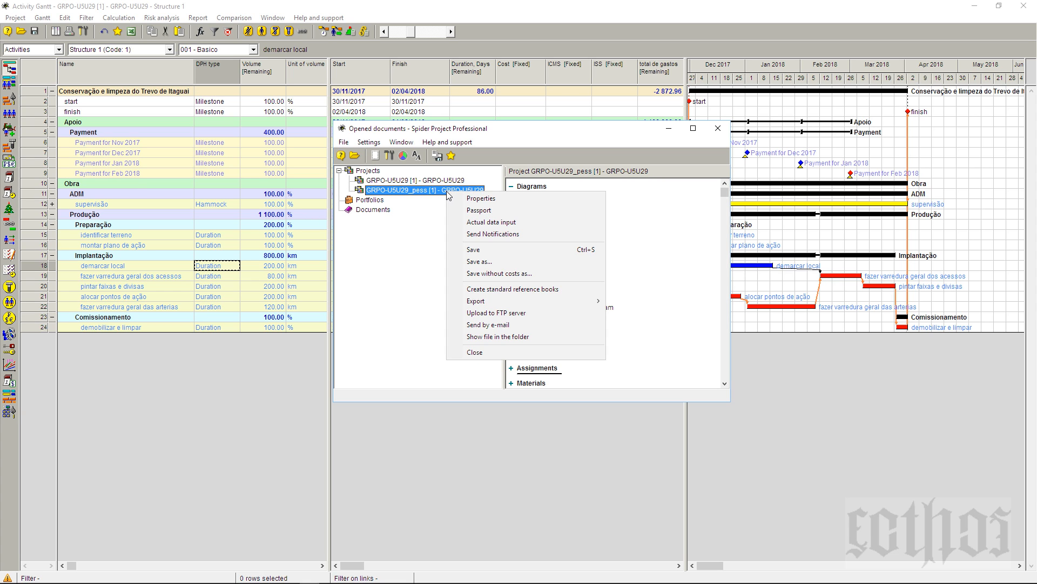
click(467, 338)
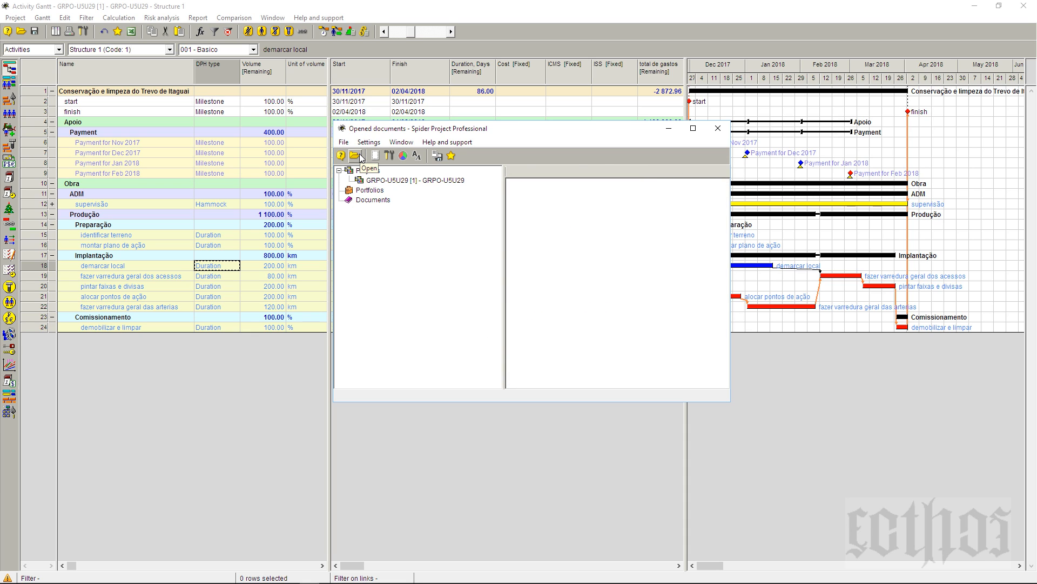
Inspect the three scenarios risk analysis options of the GRPO-U5U29 project and close them.
click(377, 181)
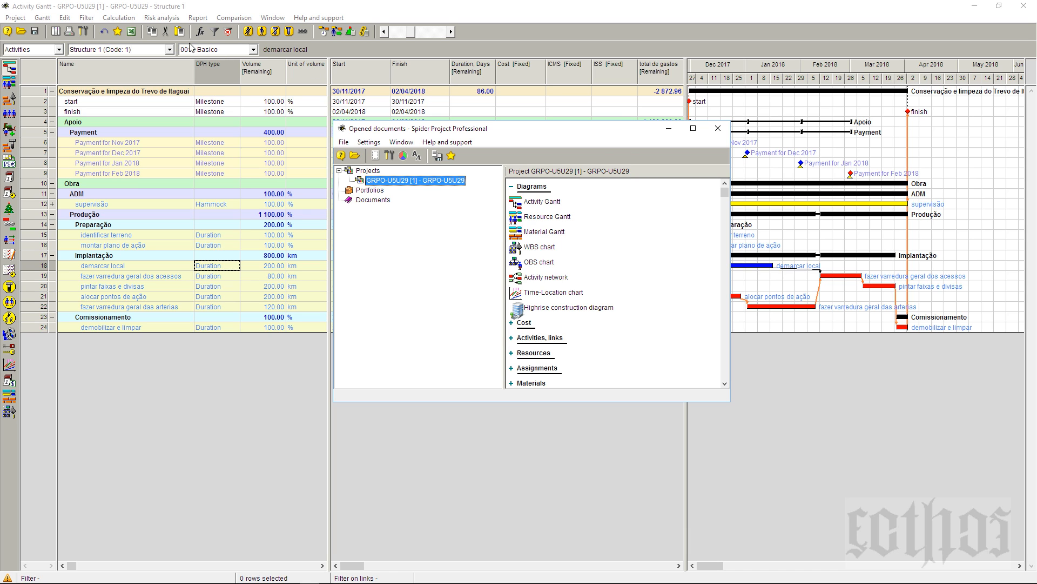
click(156, 18)
mouse_move(160, 31)
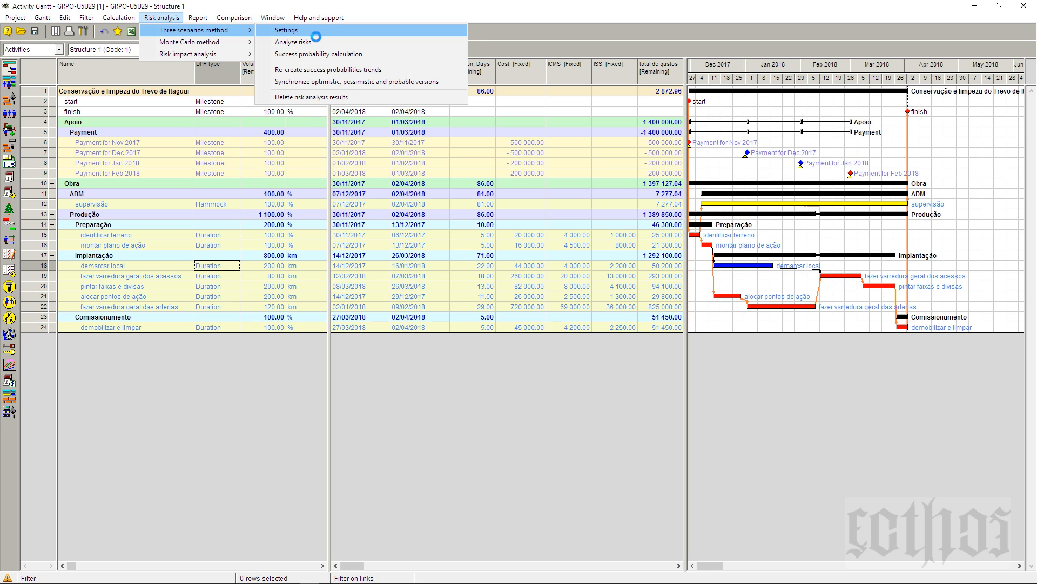
click(310, 32)
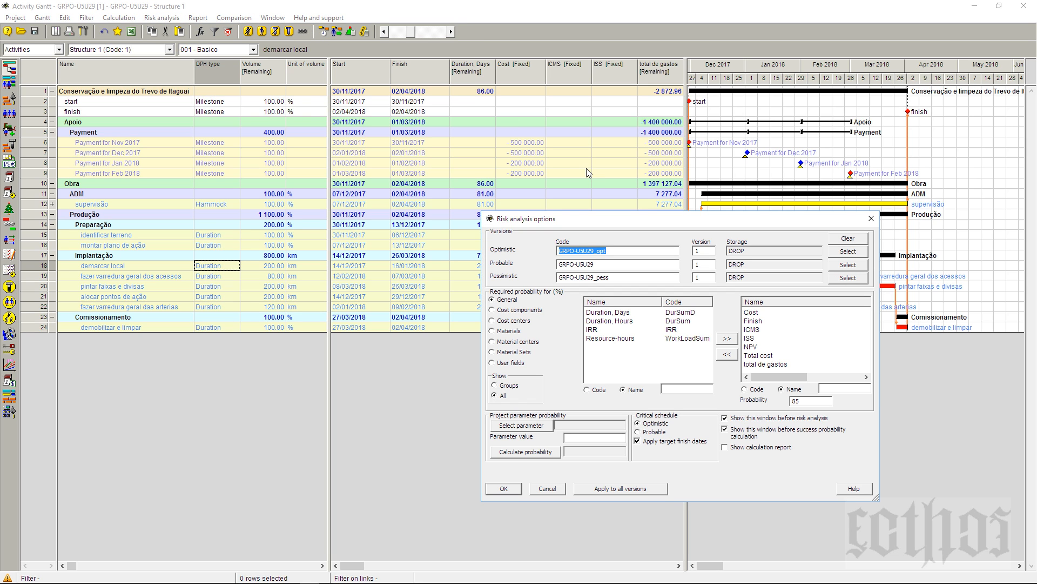
click(871, 219)
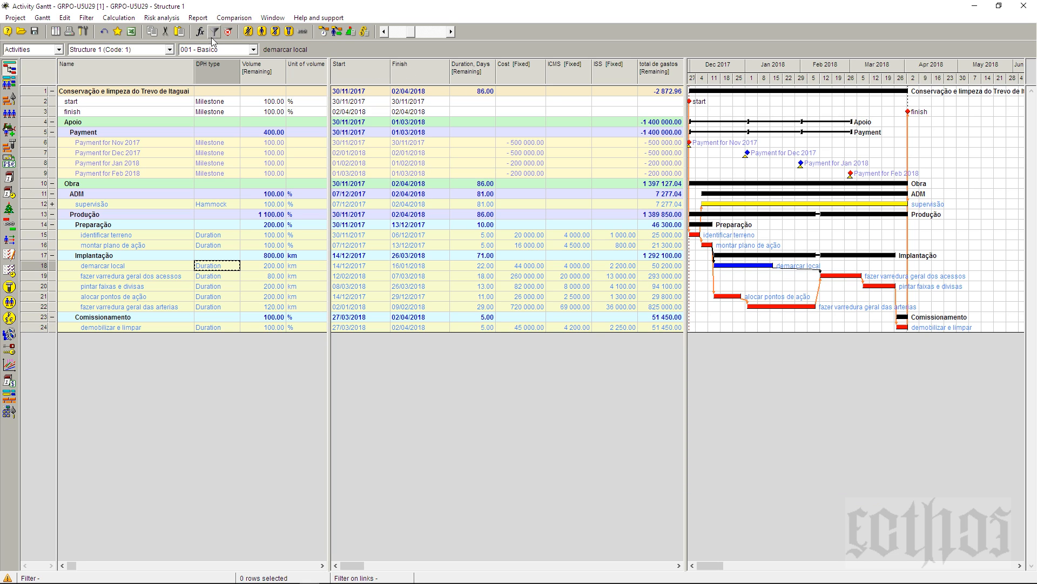
Reopen the three scenarios settings and accept the options for the optimistic, probable and pessimistic versions.
click(253, 49)
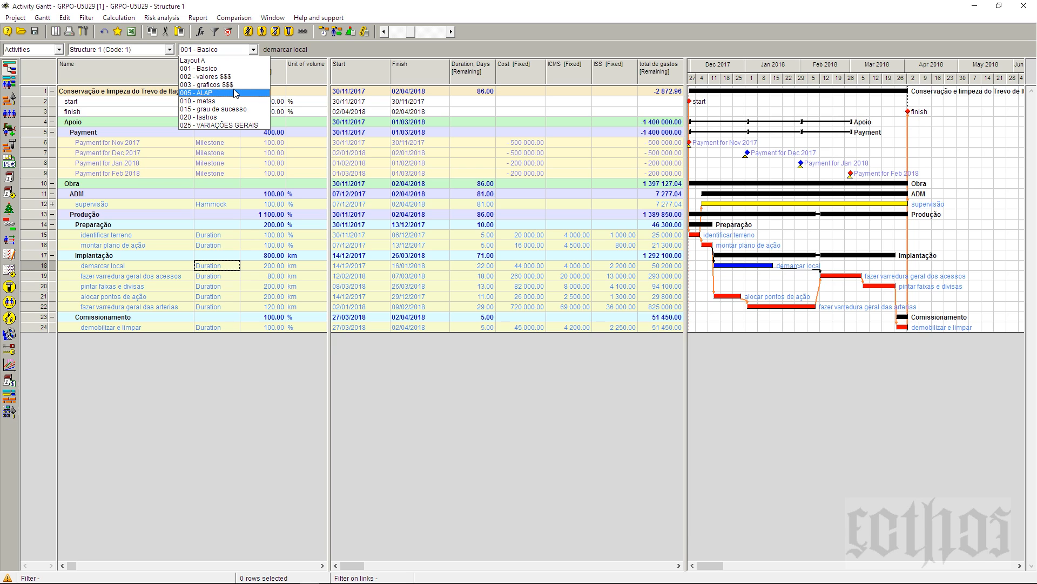
click(177, 18)
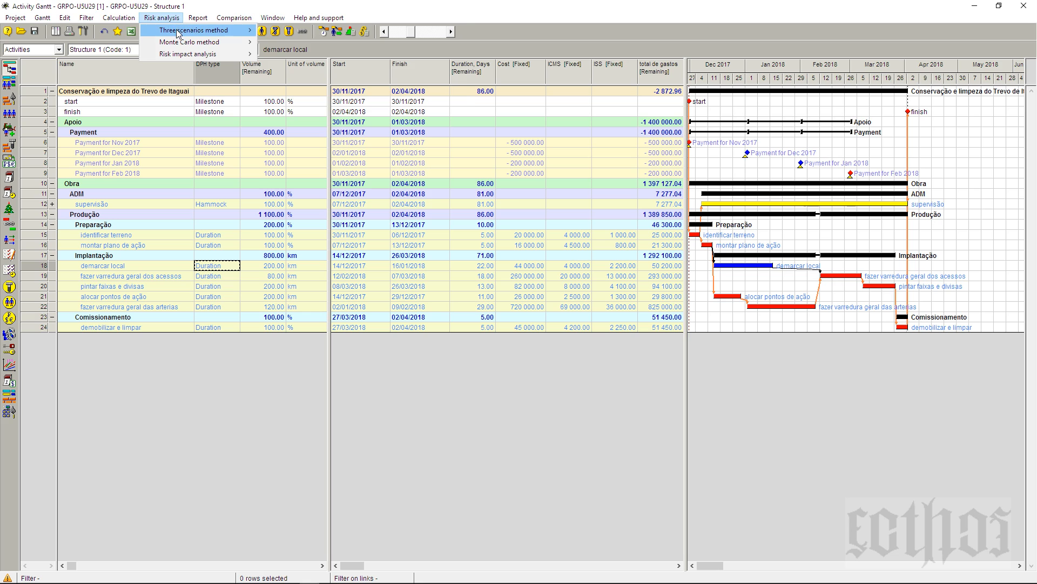
mouse_move(179, 32)
click(303, 31)
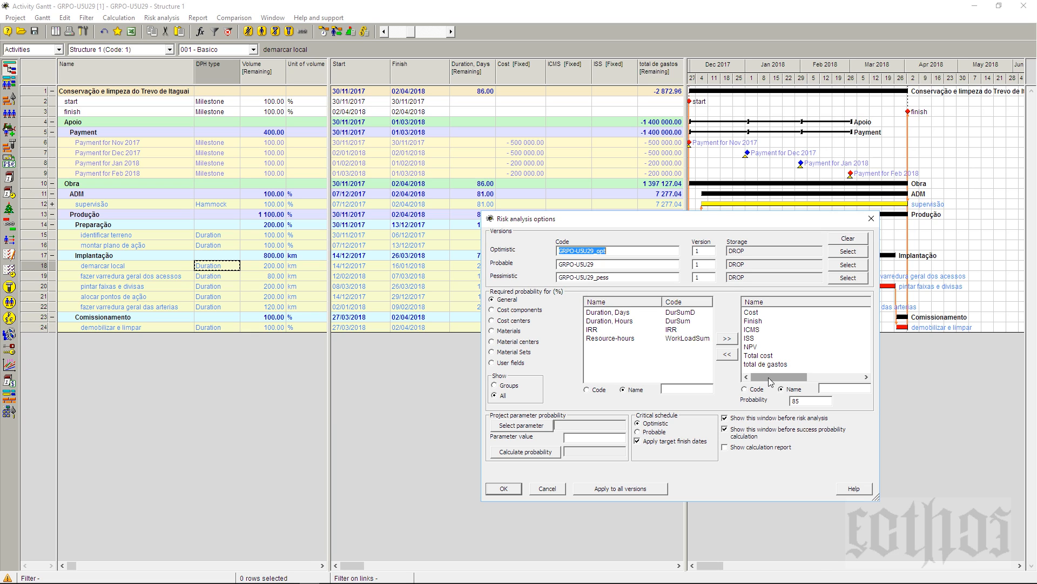
click(814, 404)
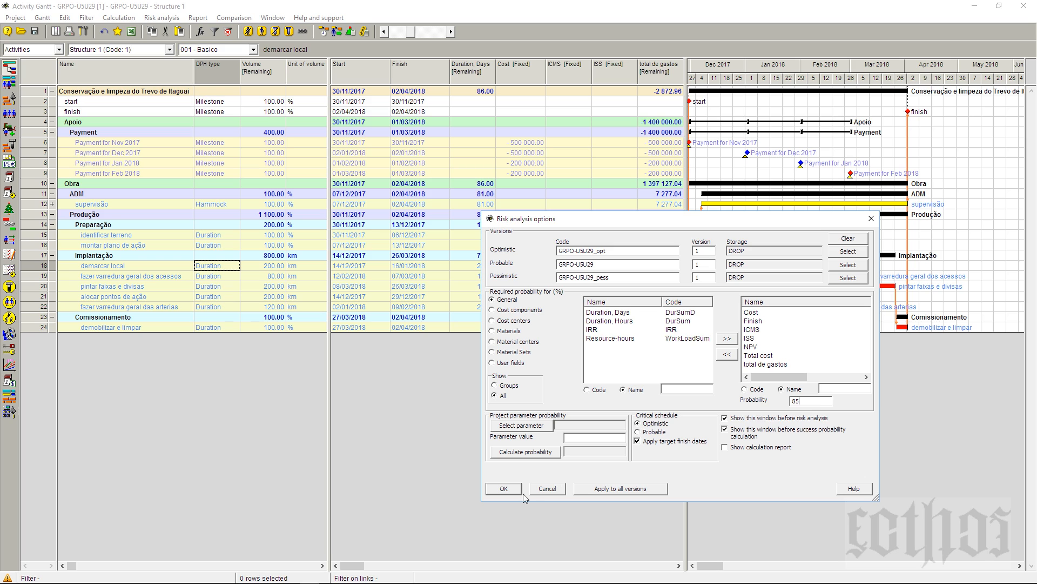
click(498, 490)
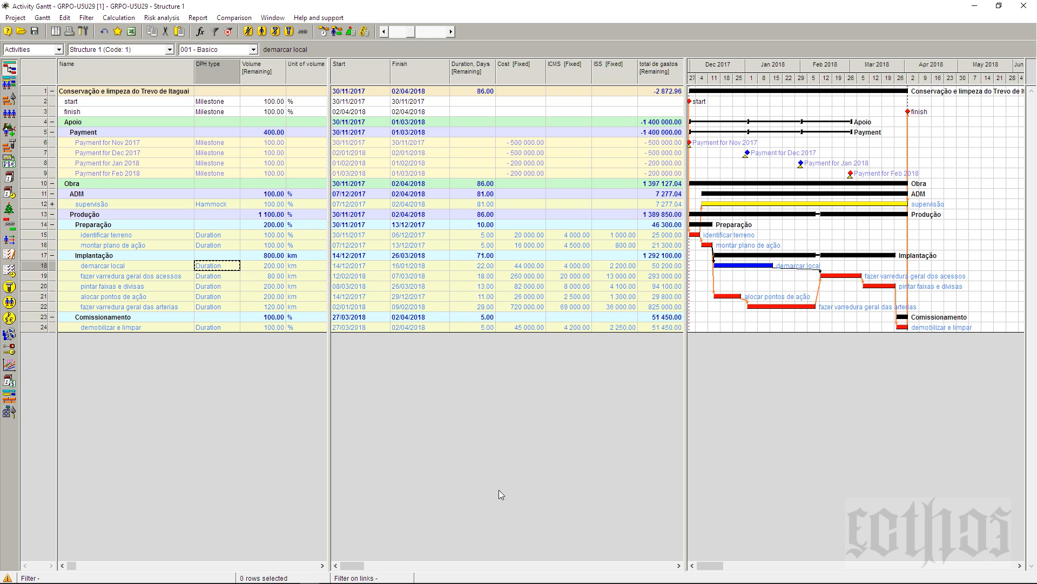
Run the three scenarios risk analysis on the probable version with the configured options.
click(173, 18)
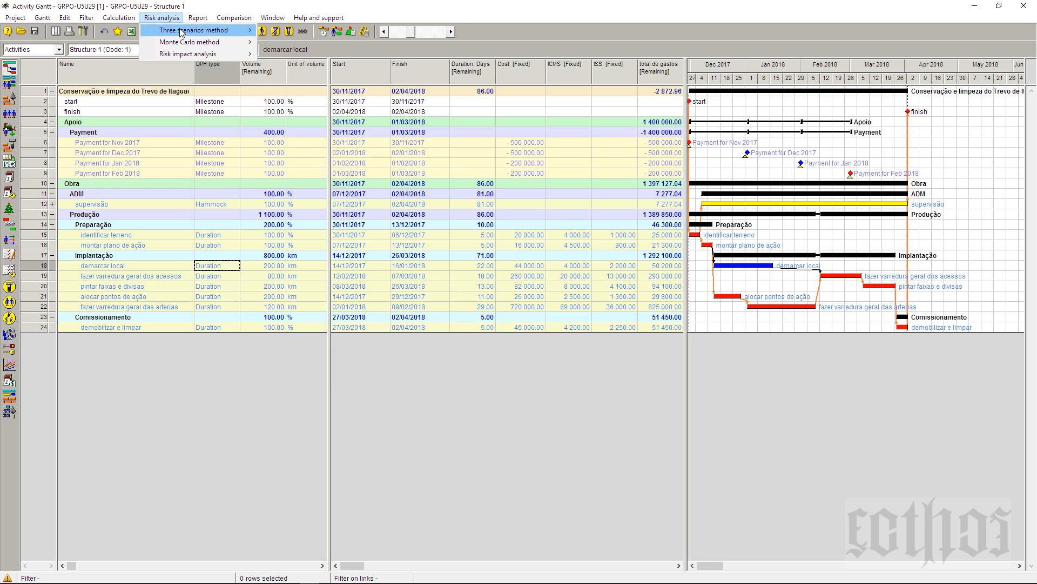
mouse_move(180, 29)
click(326, 53)
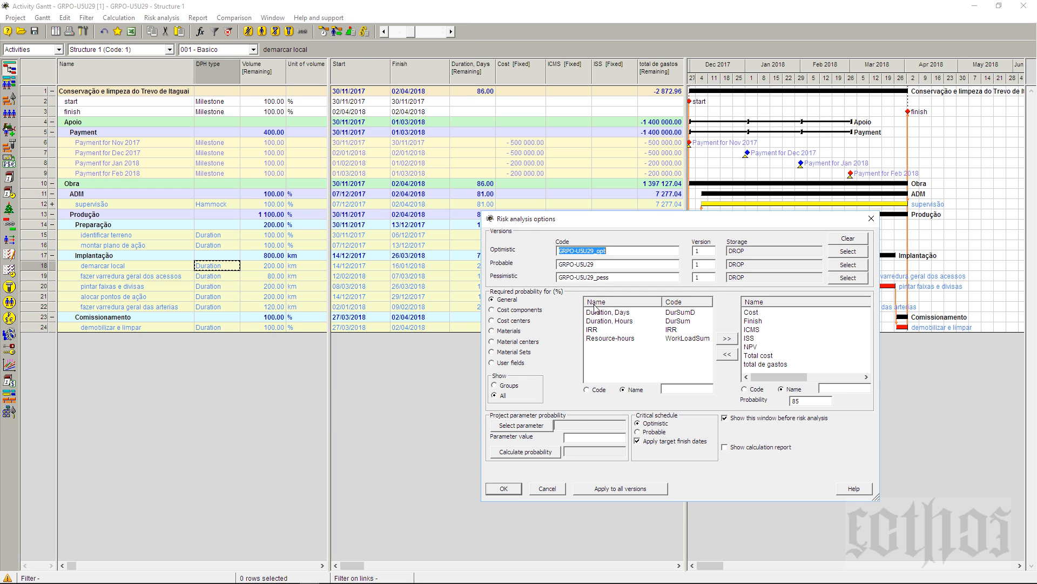
click(507, 489)
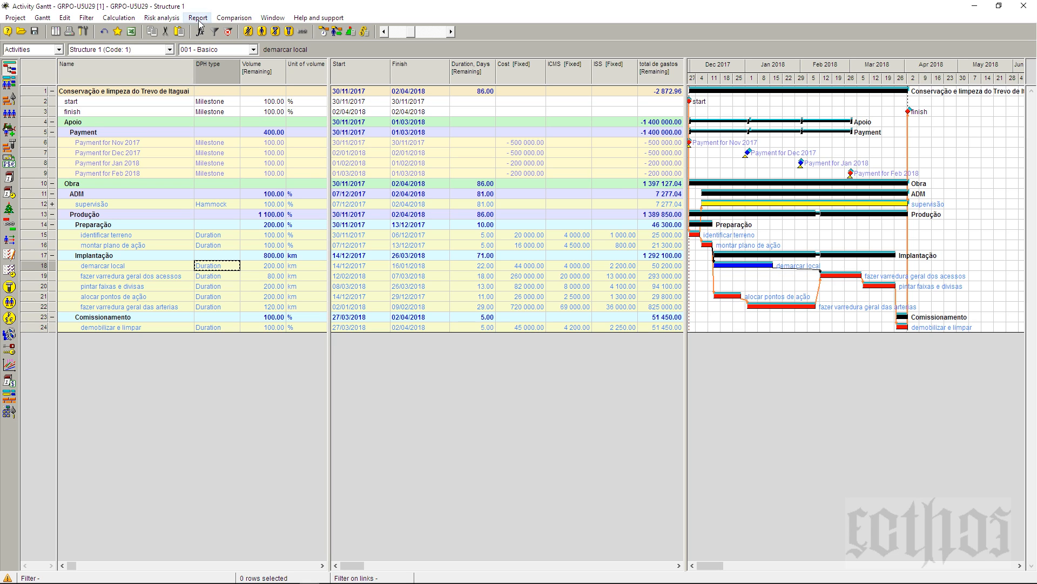
Fit the Gantt timescale to the whole project, then restore the table area up to the total de gastos column.
click(235, 17)
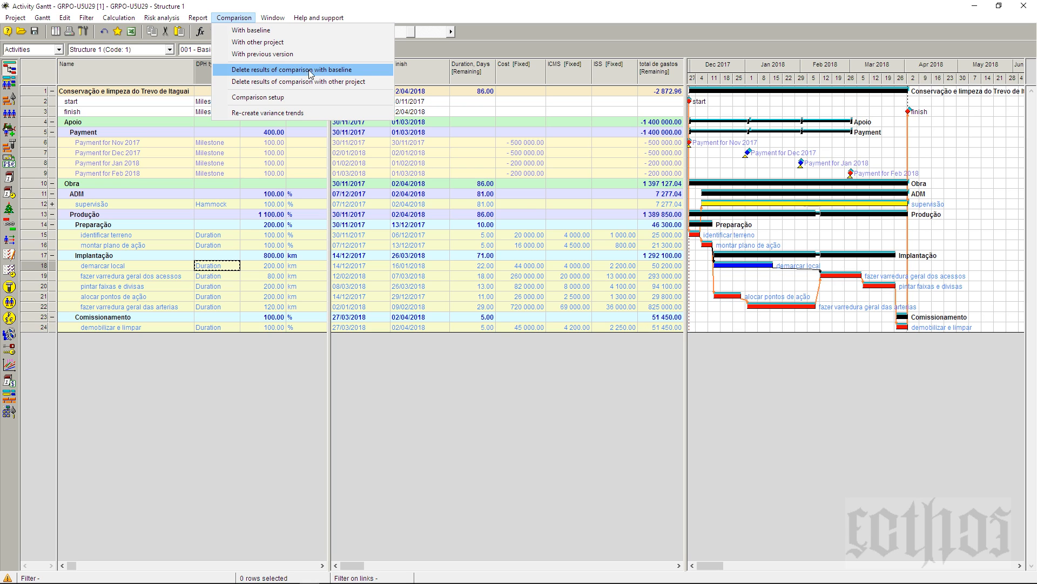
click(692, 69)
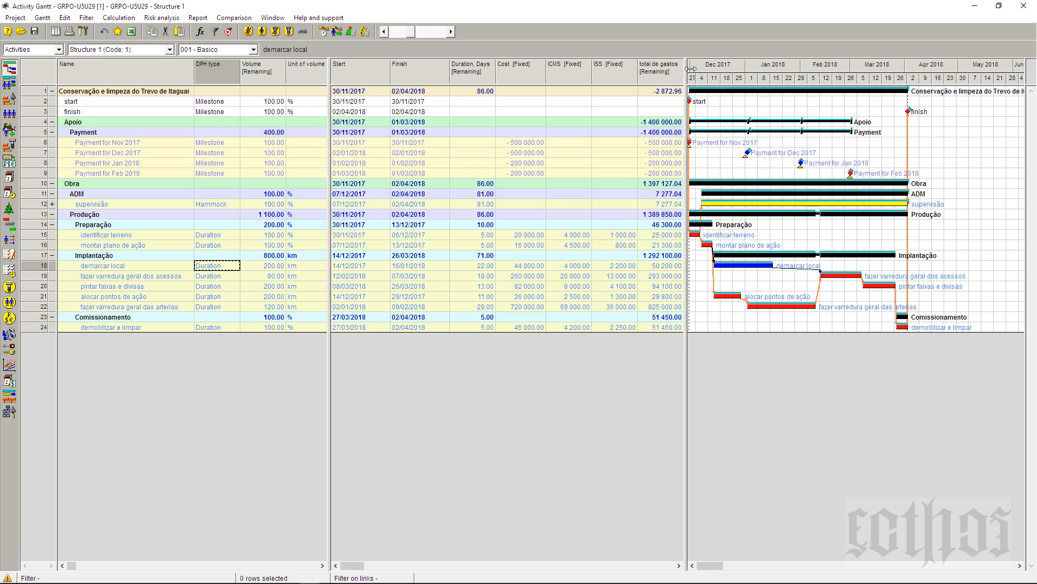
drag(691, 68, 408, 69)
right_click(523, 68)
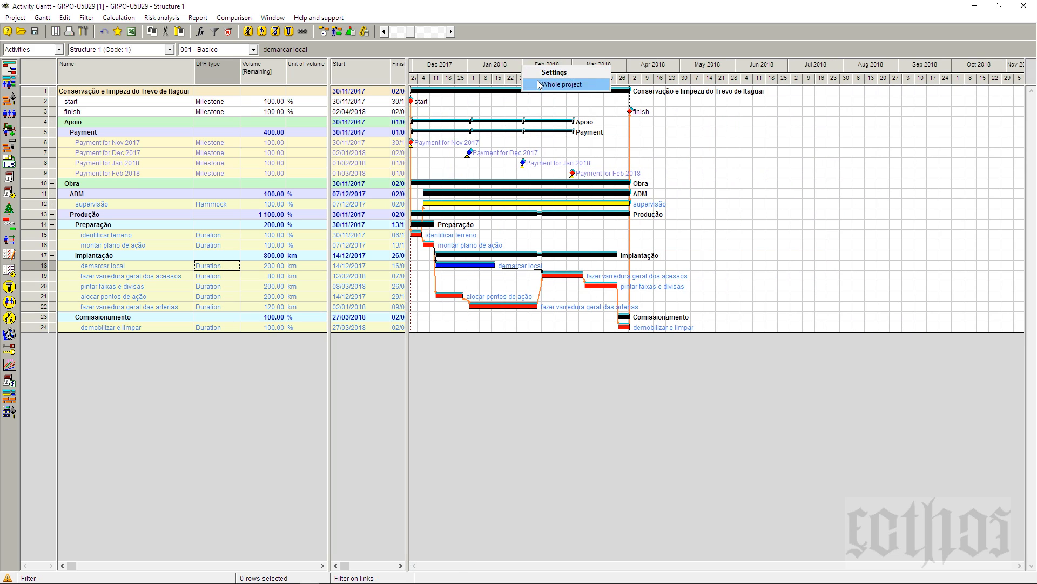
click(562, 84)
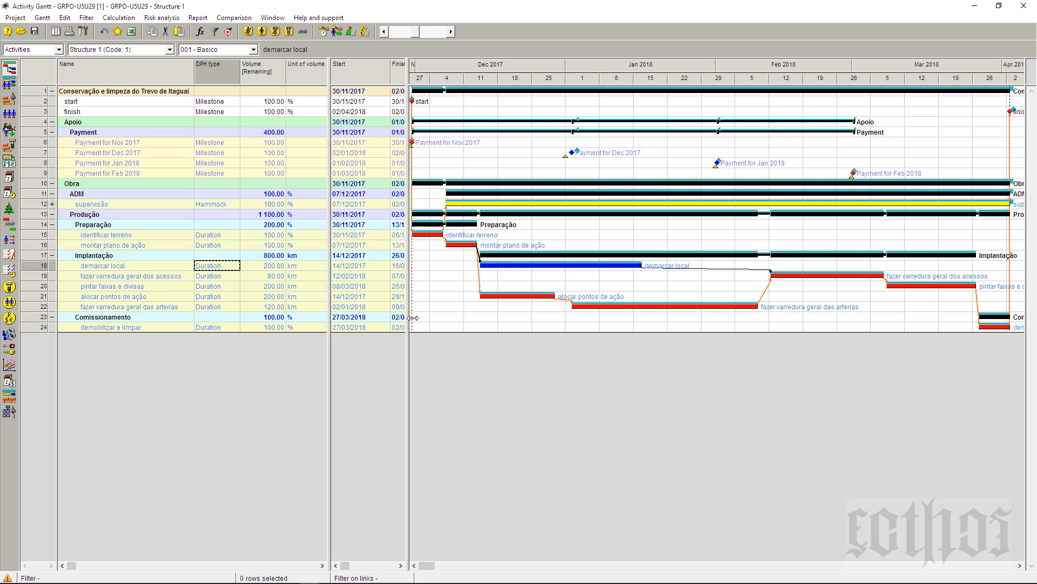
drag(409, 320, 671, 319)
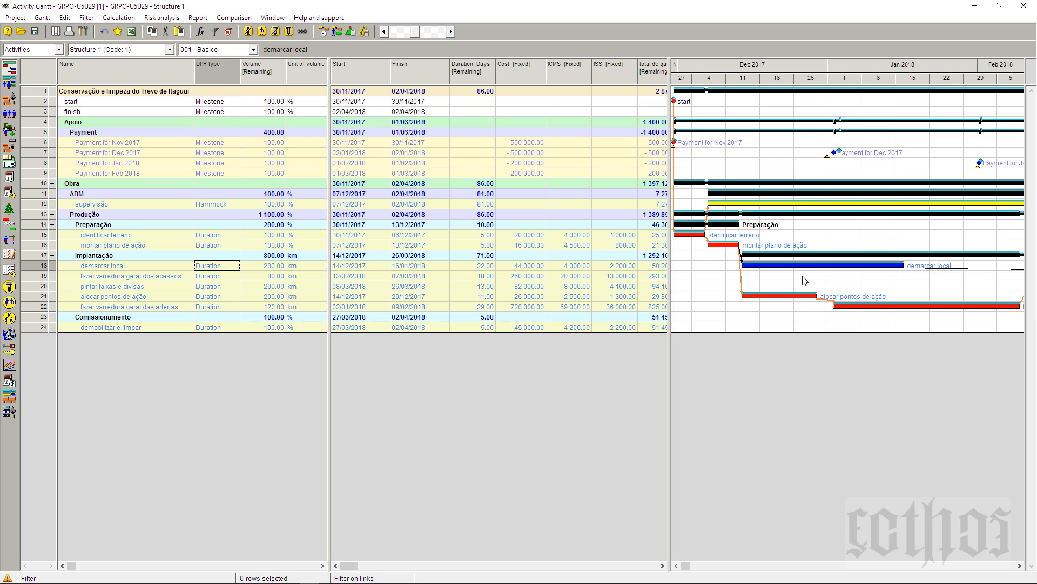
Apply the layout "015 - grau de sucesso" and check the Finish and total de gastos target columns.
click(229, 50)
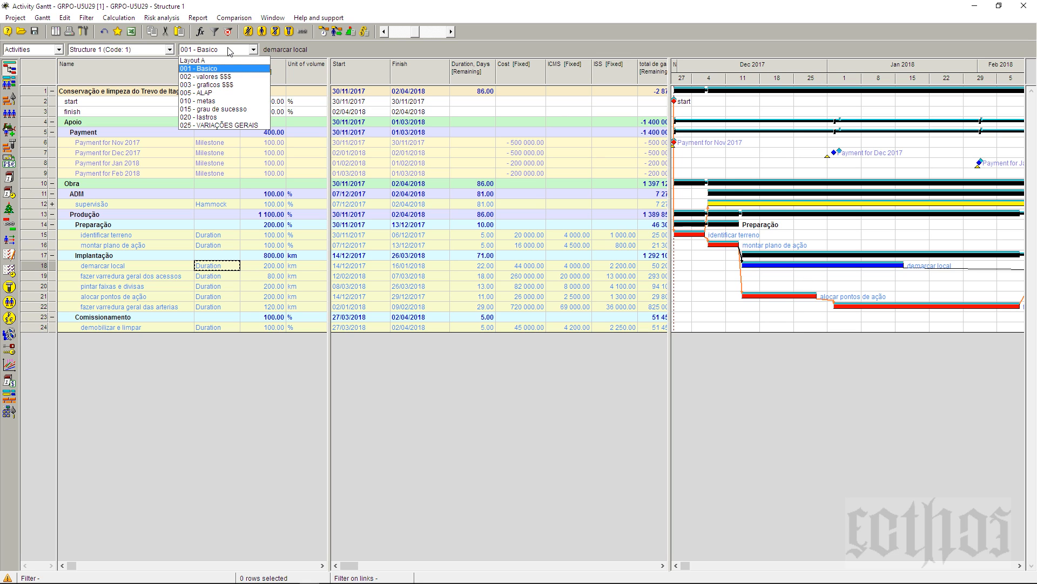
click(213, 108)
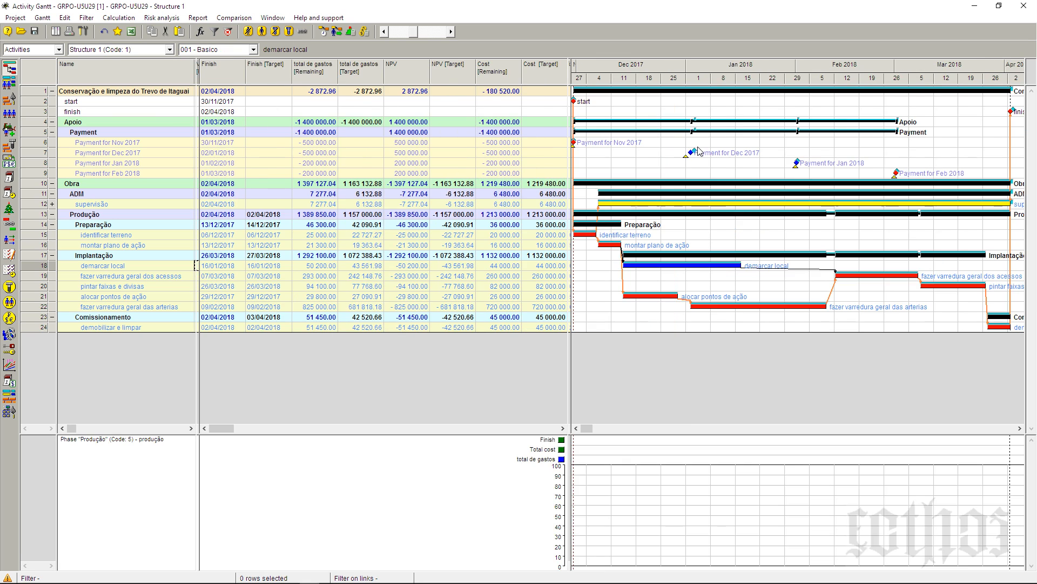
click(601, 339)
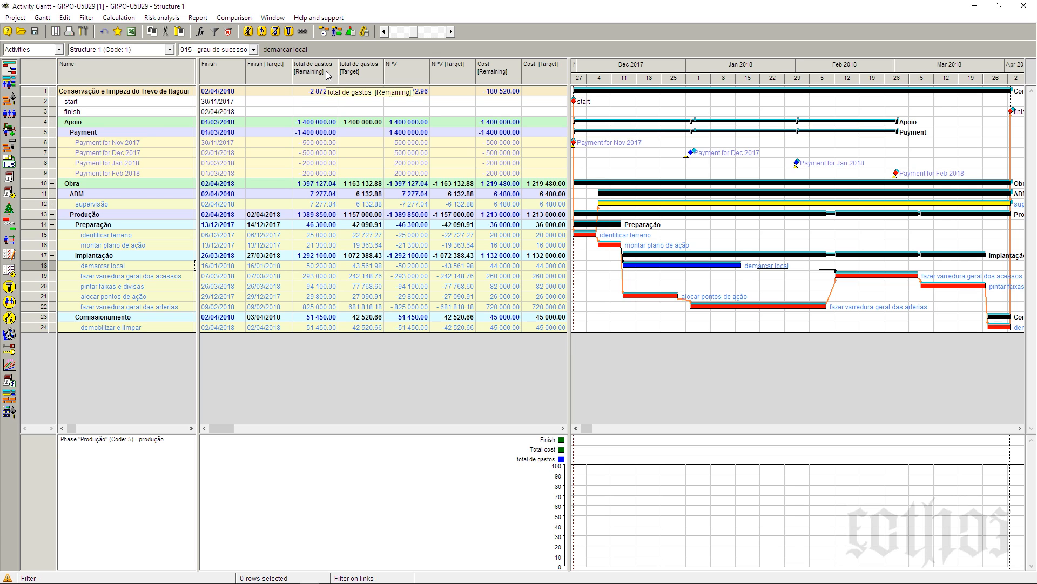
click(351, 72)
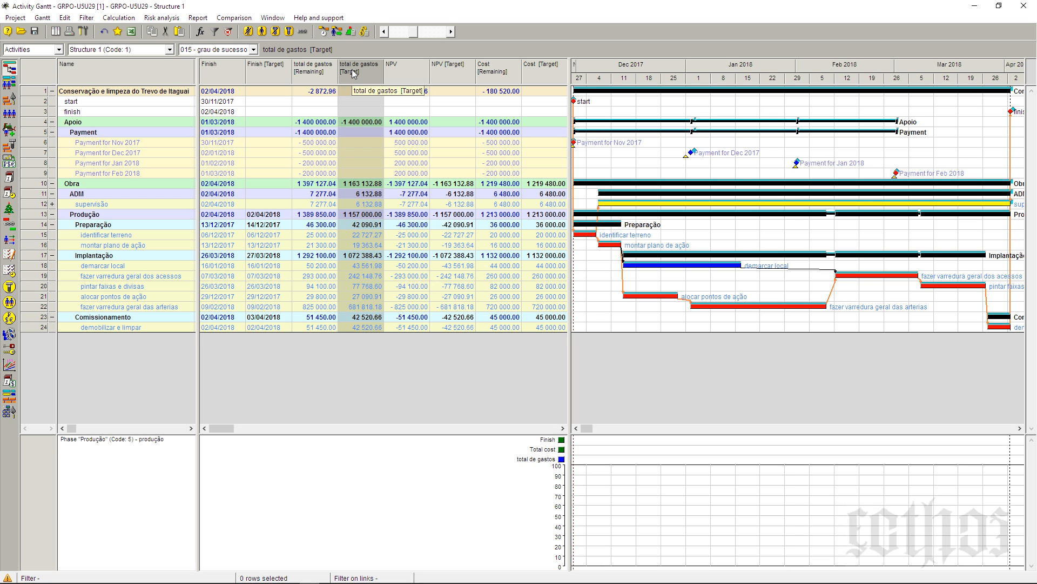
click(302, 76)
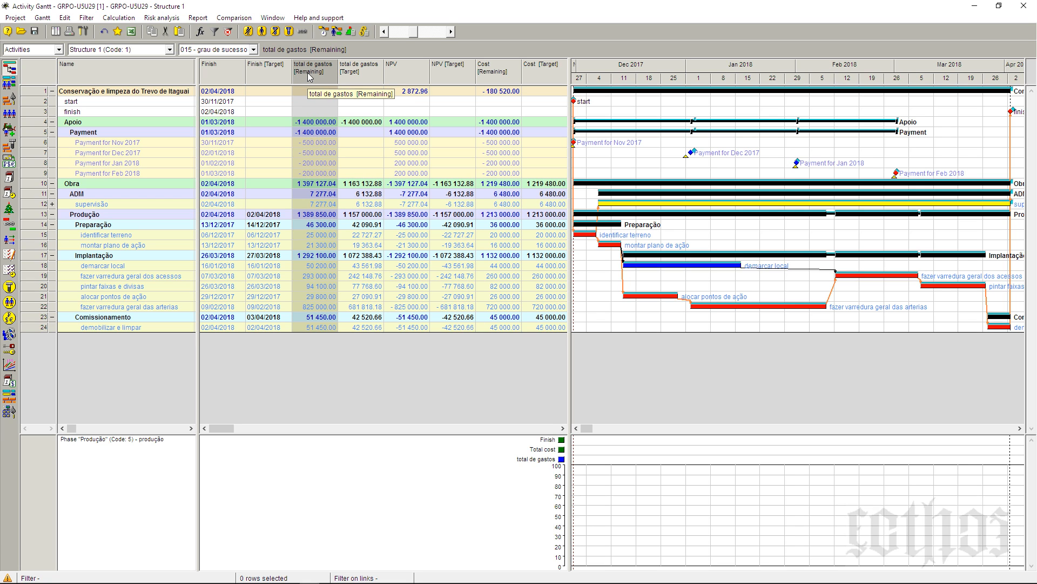
click(280, 78)
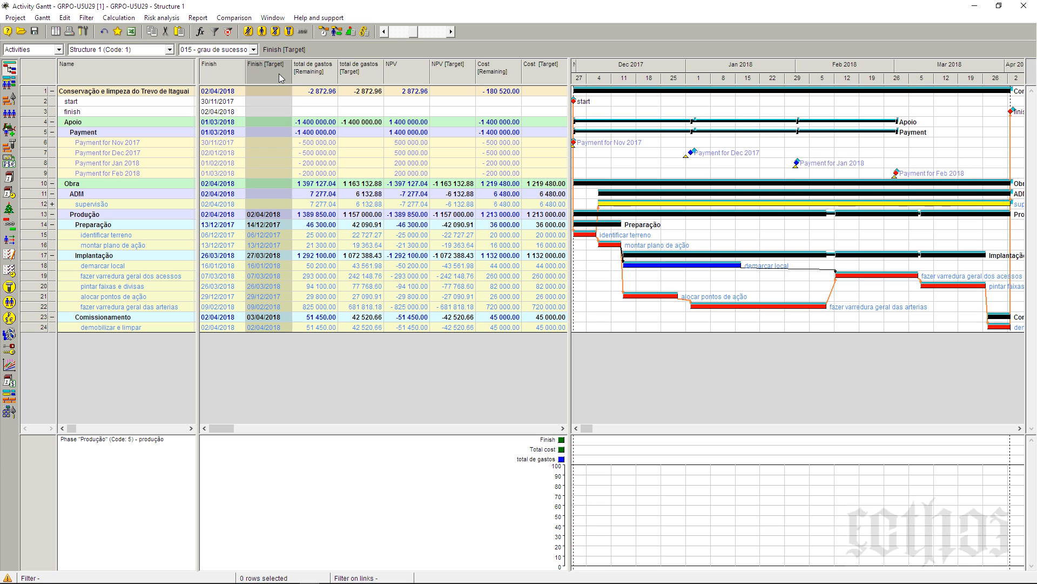
click(323, 75)
Show the "total de gastos" cost center's three scenarios probability as a new column before its target column.
right_click(358, 78)
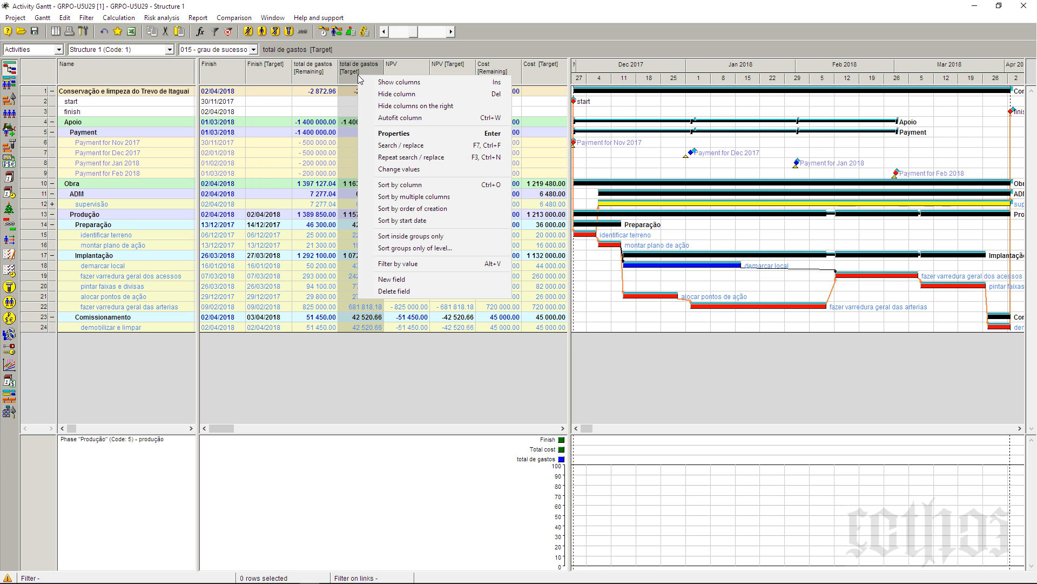
click(378, 82)
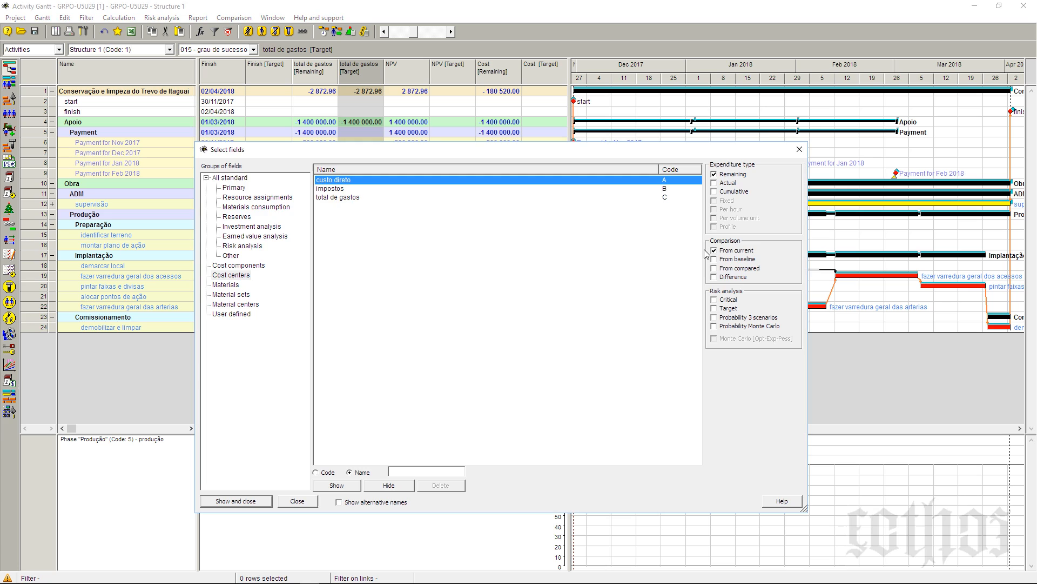
click(336, 197)
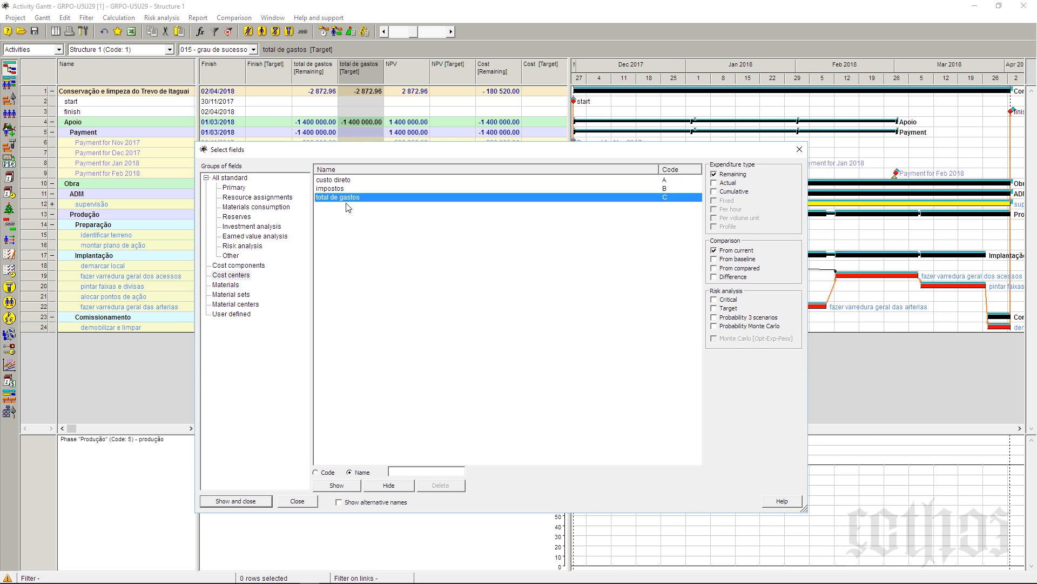
click(742, 319)
click(236, 501)
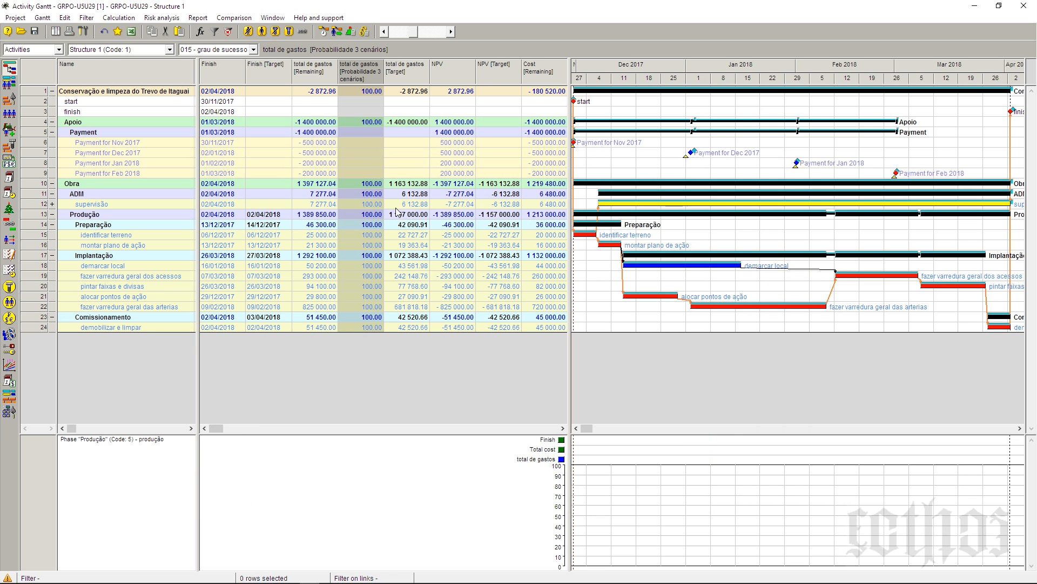
Examine the three scenarios probability of total de gastos for the individual production activities.
click(360, 328)
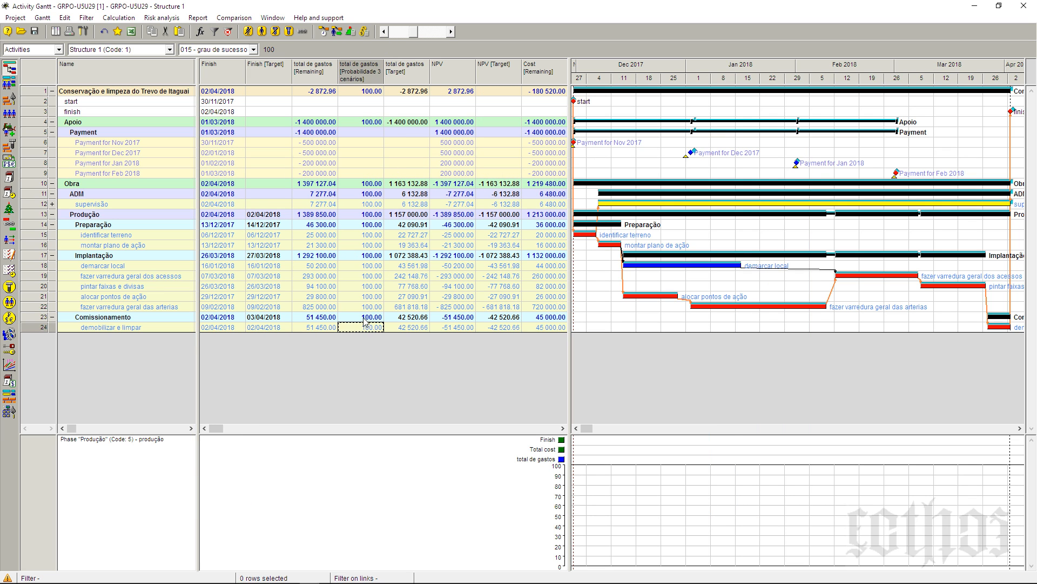
click(364, 308)
click(362, 296)
click(362, 286)
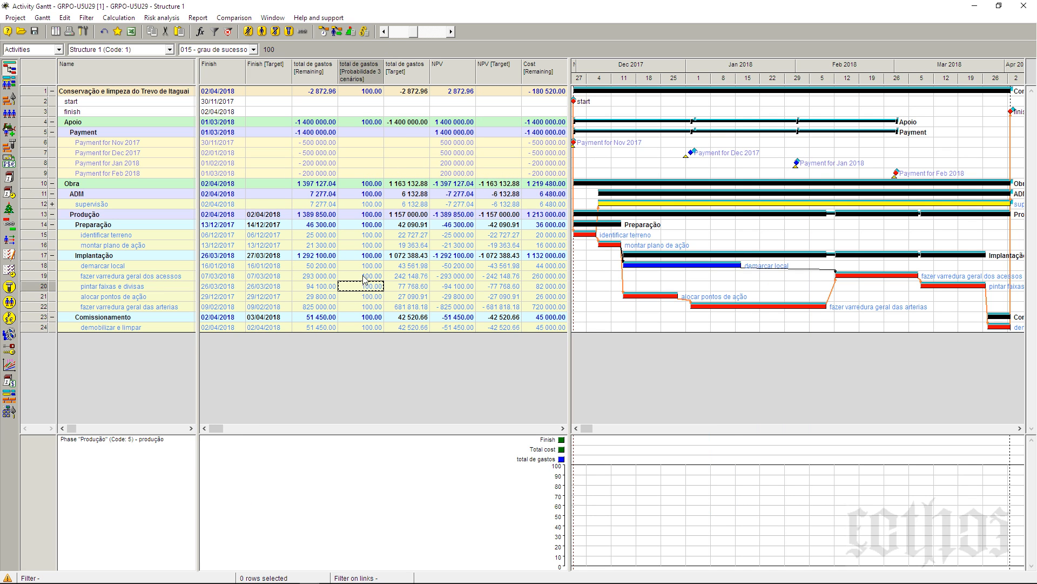
click(363, 276)
click(363, 266)
click(363, 245)
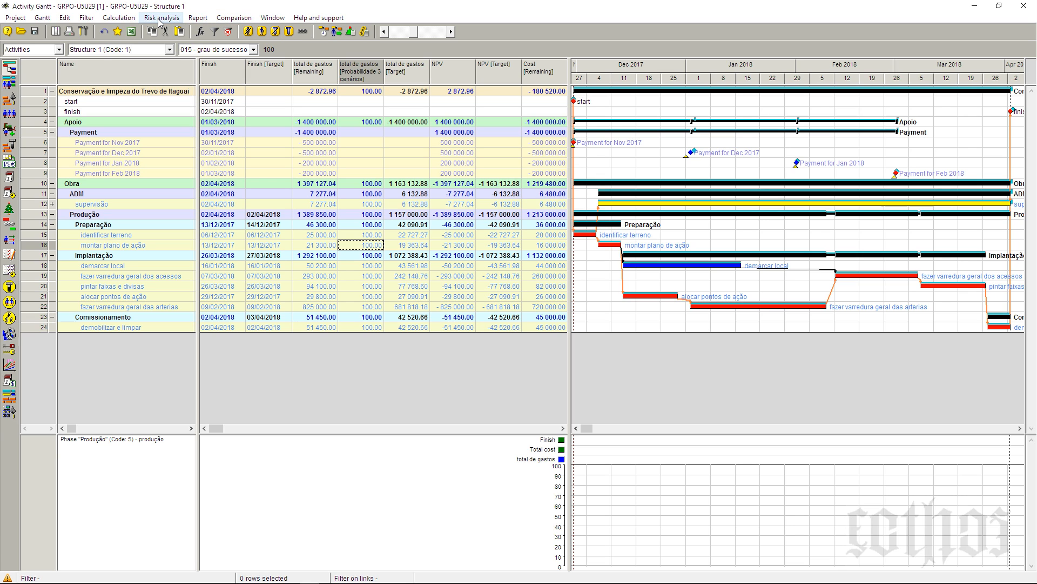
click(357, 235)
click(360, 246)
click(362, 267)
click(363, 288)
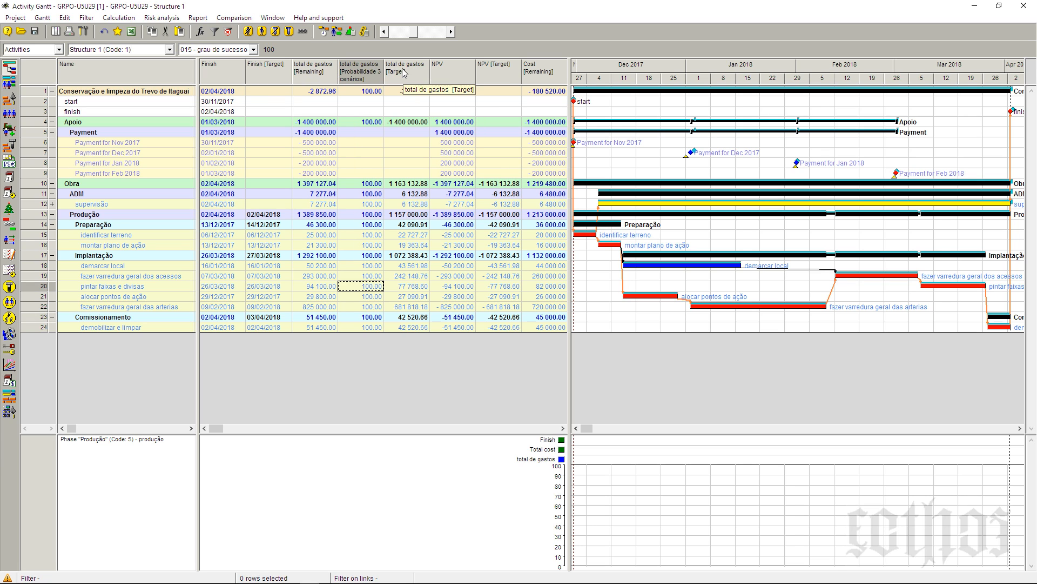
Move total de gastos [Target] ahead of its probability column and set the Preparação phase target to 42000.
drag(421, 77, 357, 81)
click(376, 224)
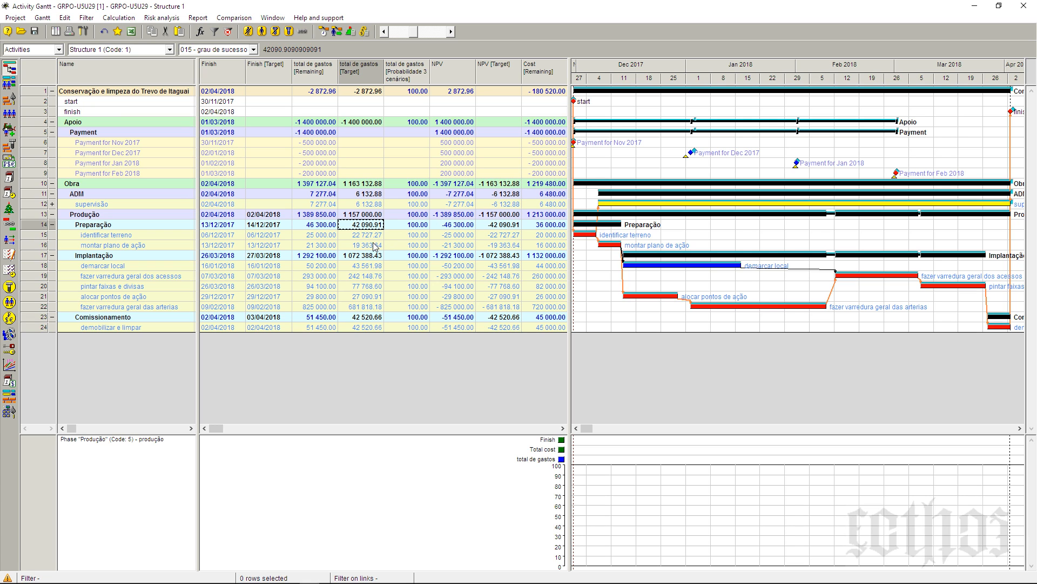
text(42000)
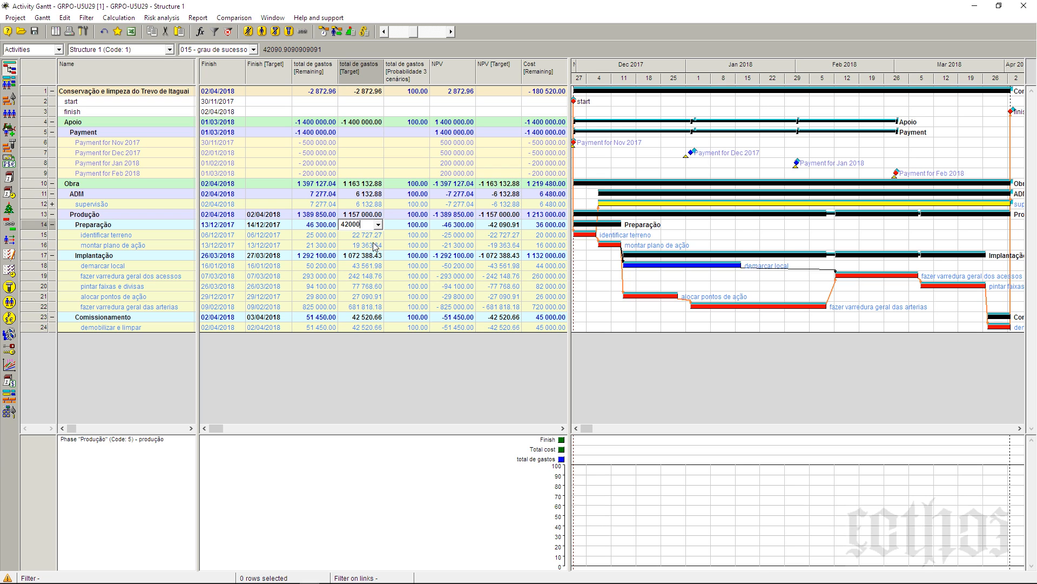
key(Return)
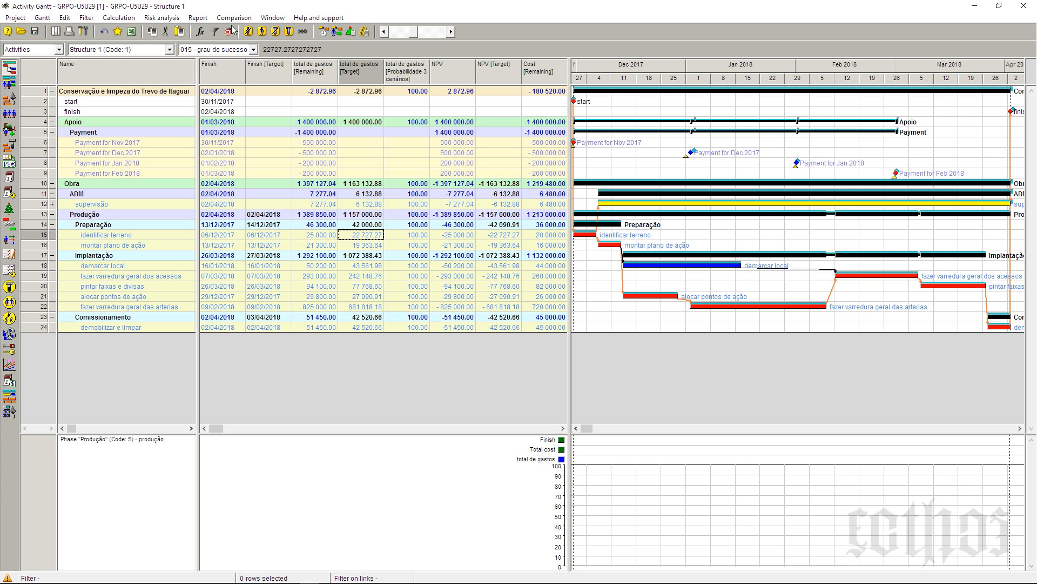
Run the three scenarios success probability calculation and check the total de gastos target and NPV columns.
click(161, 17)
mouse_move(156, 31)
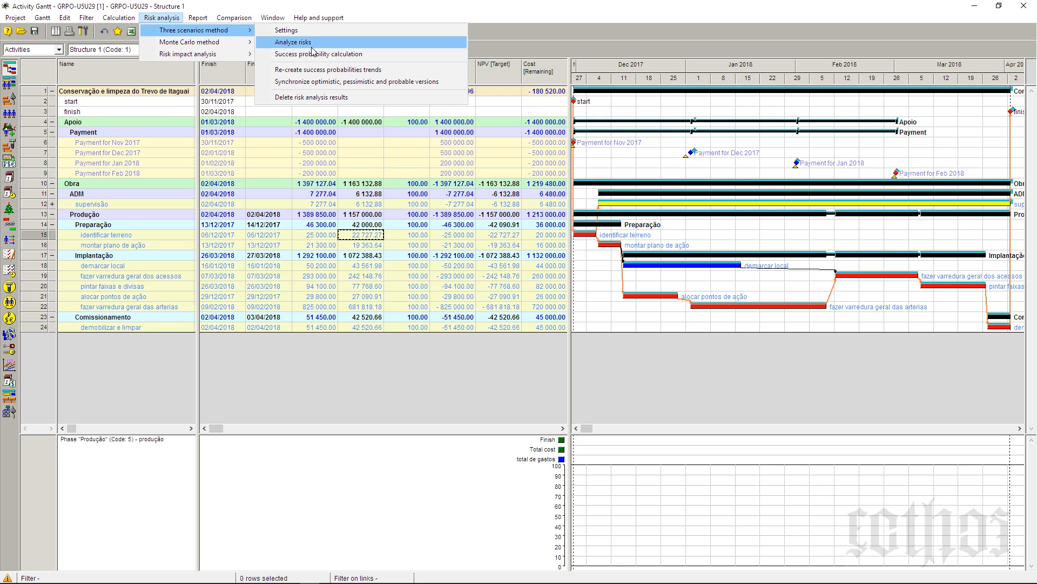
click(314, 54)
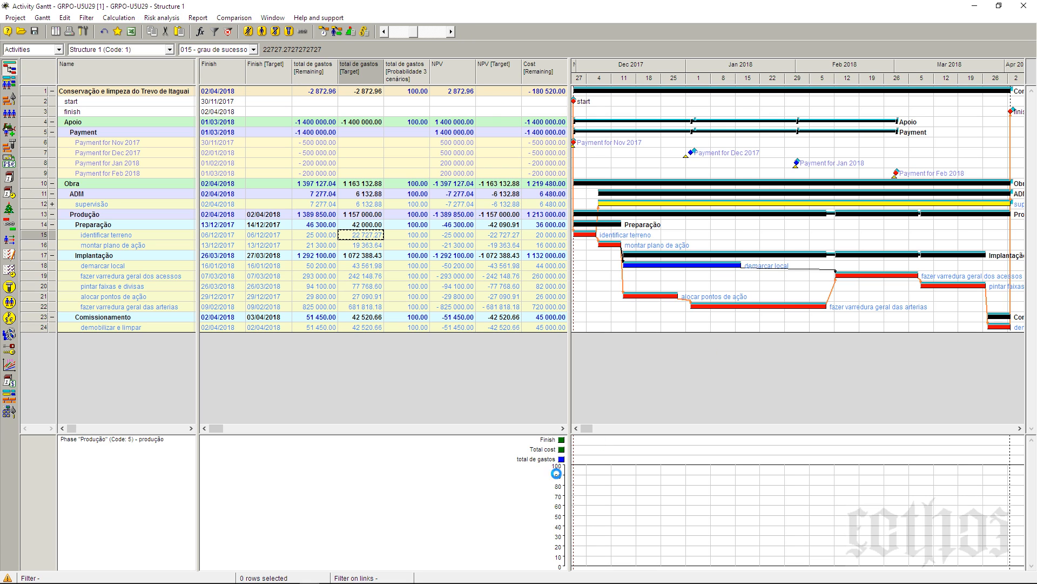
click(513, 489)
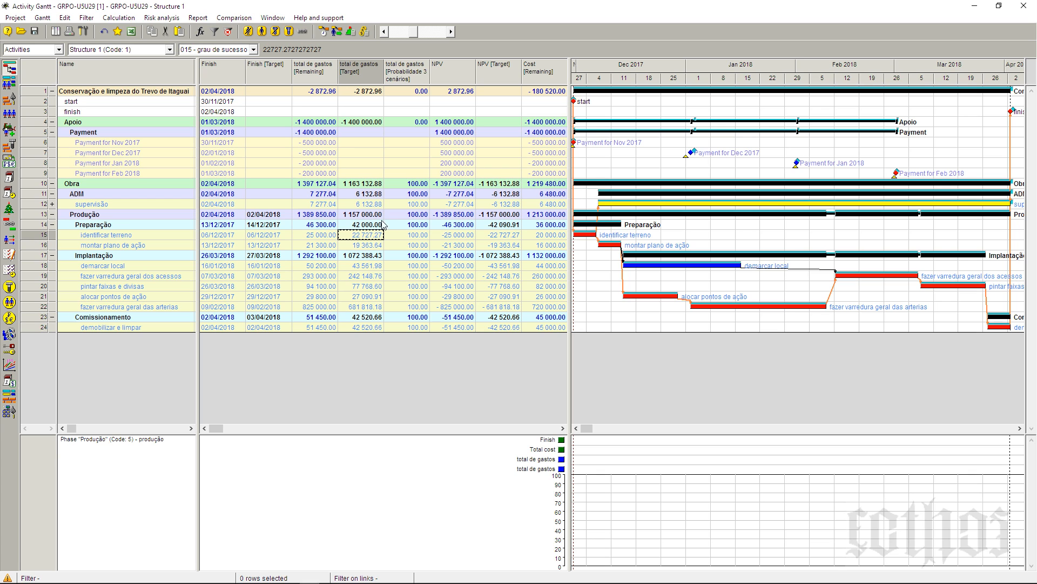
click(361, 72)
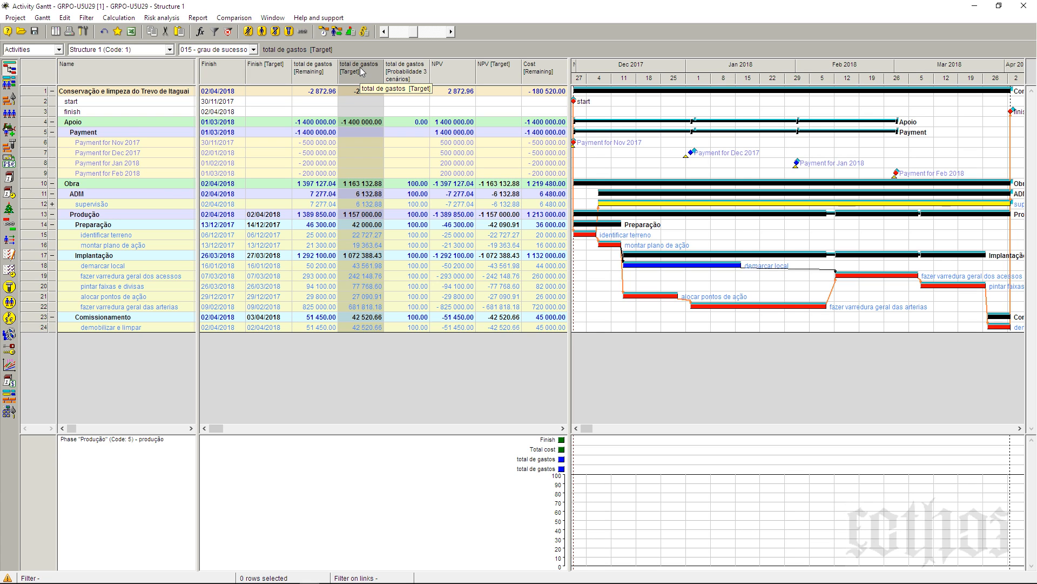
double_click(457, 90)
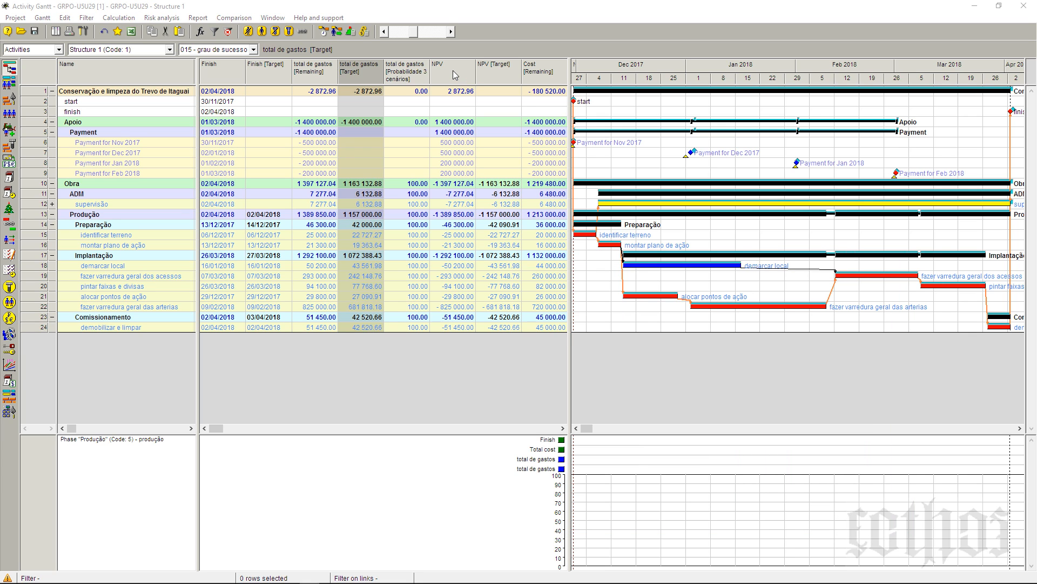
Rerun the three scenarios risk analysis with the existing options and recalculate the success probability.
click(162, 18)
mouse_move(165, 30)
click(319, 35)
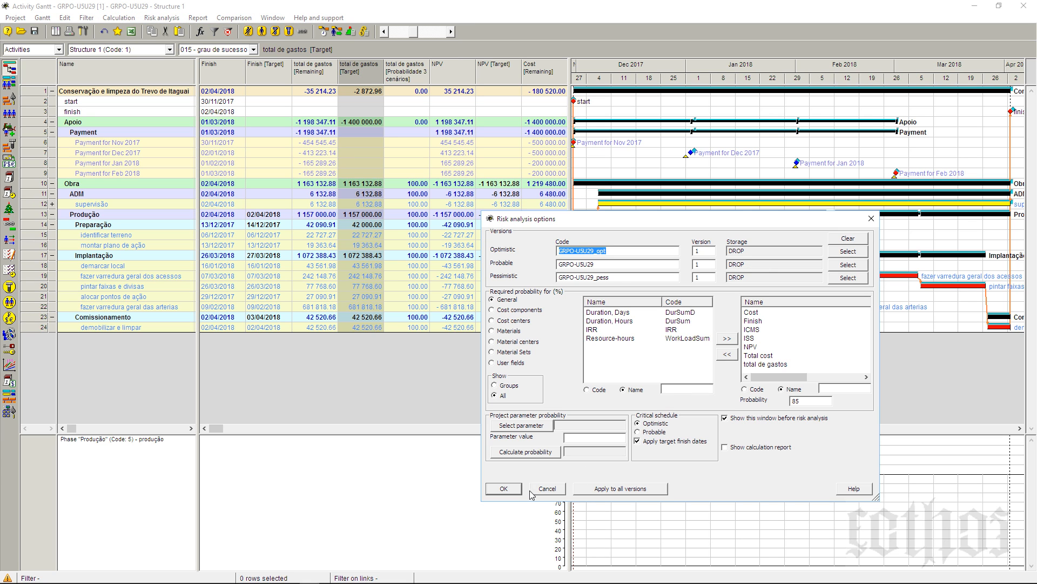
click(524, 493)
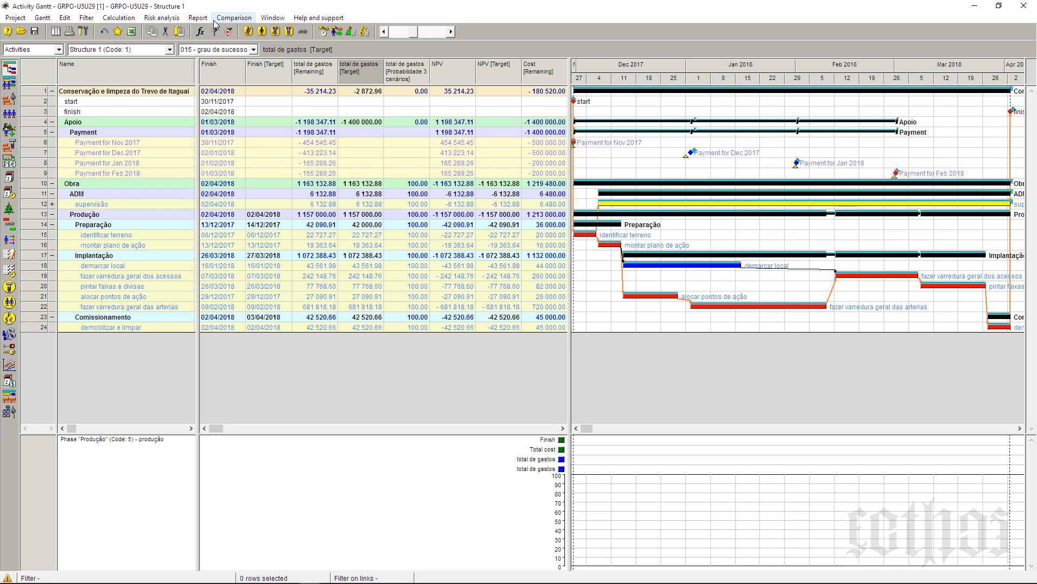
click(198, 18)
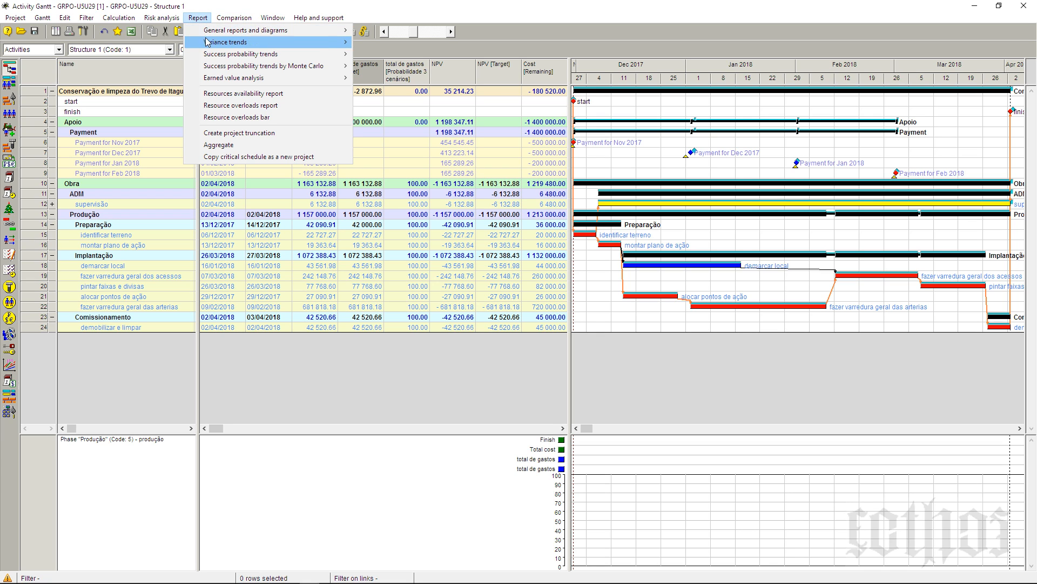
mouse_move(161, 18)
click(318, 54)
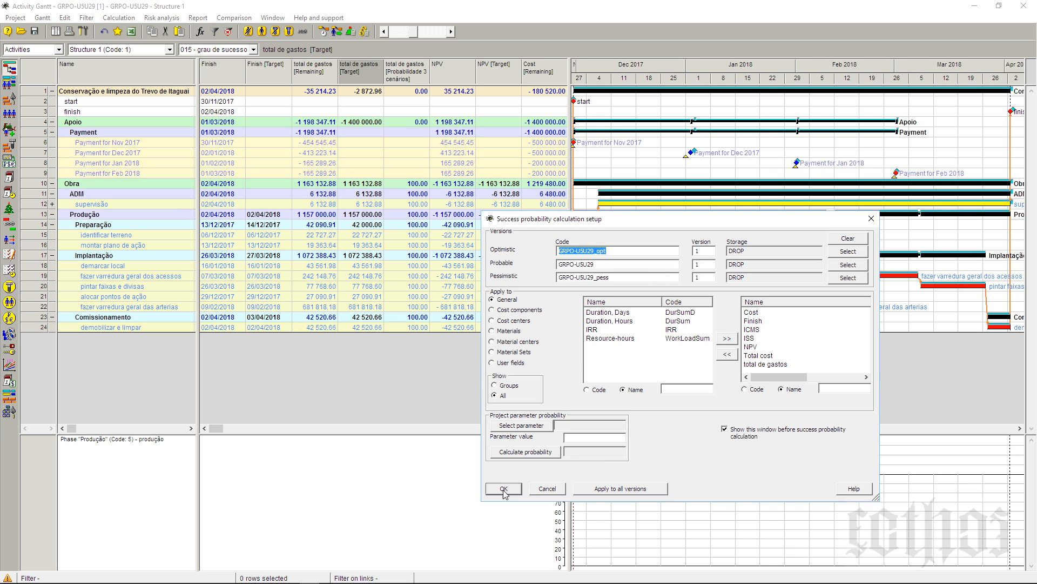
click(506, 495)
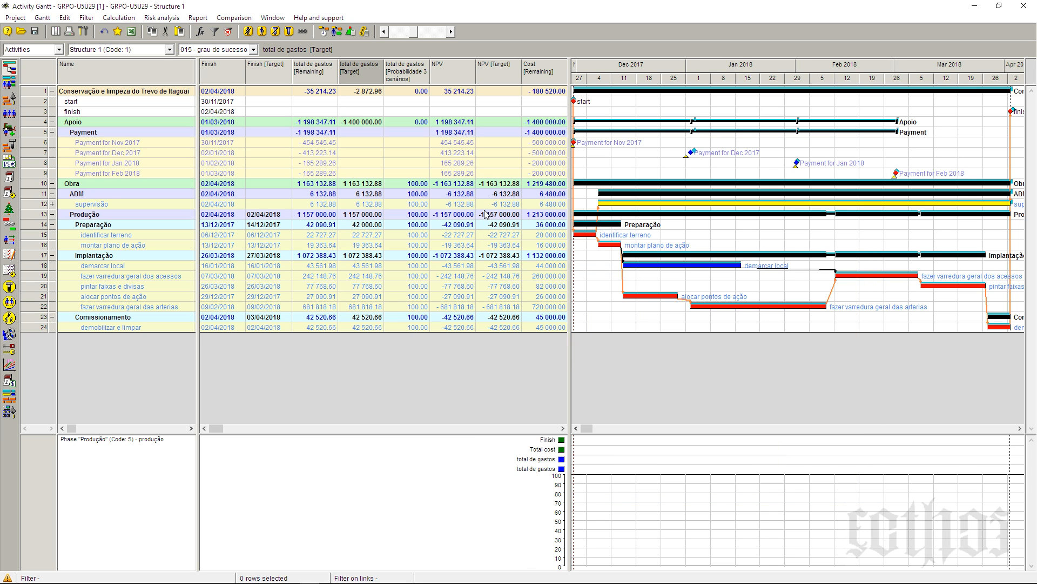
Set the total de gastos [Target] of the Preparação phase to 41500.
click(322, 225)
click(370, 226)
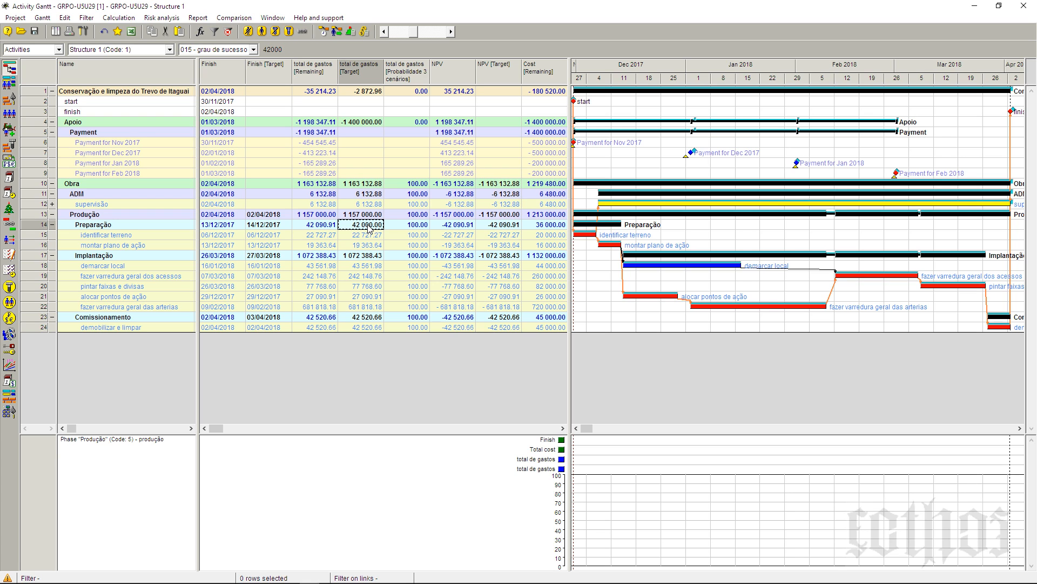
text(41 500)
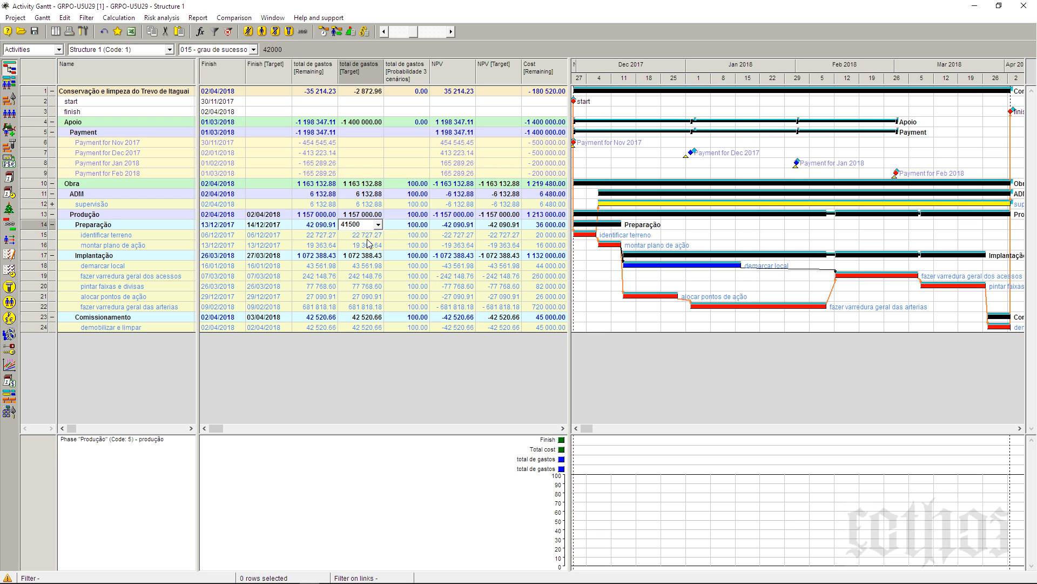
key(Return)
click(362, 76)
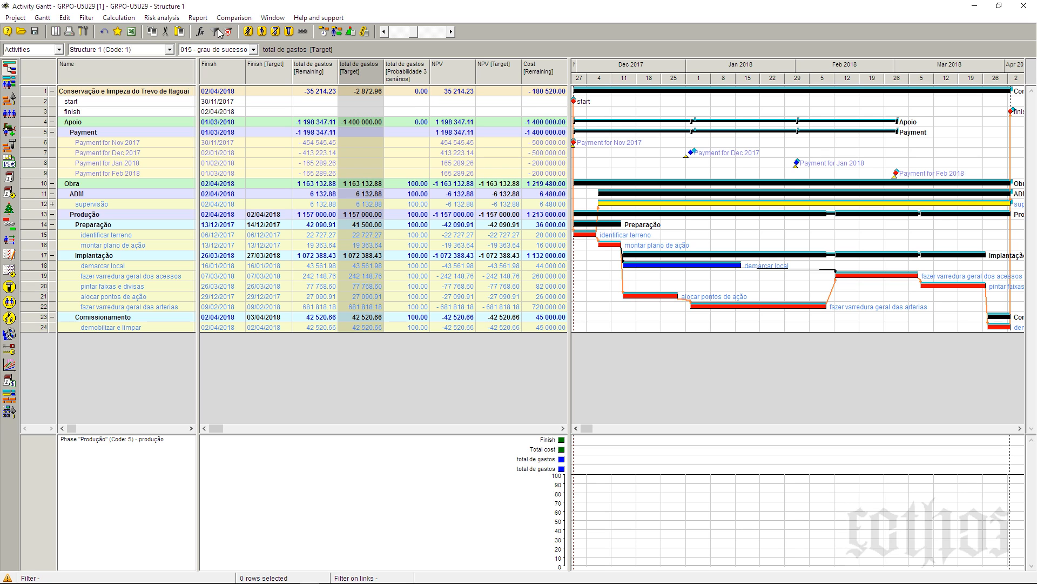
Recalculate the three scenarios success probability and check the Preparação phase's total de gastos probability.
click(164, 18)
mouse_move(174, 29)
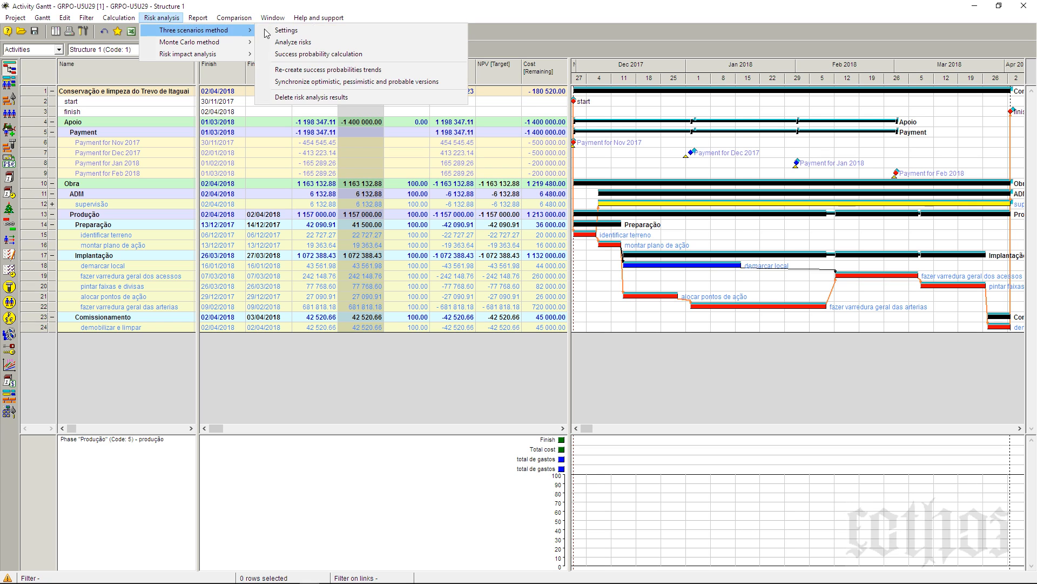
click(243, 54)
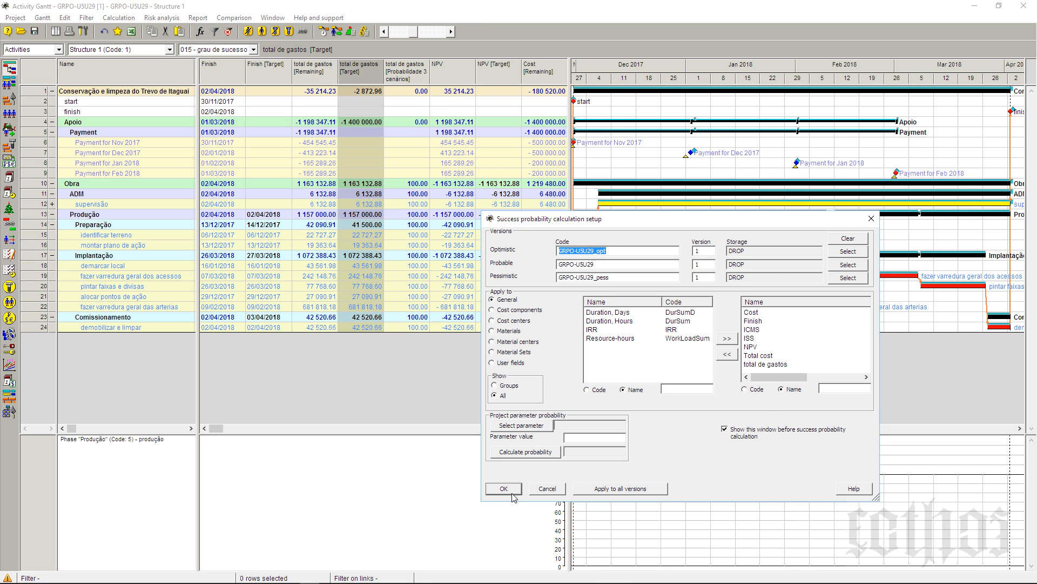
click(504, 489)
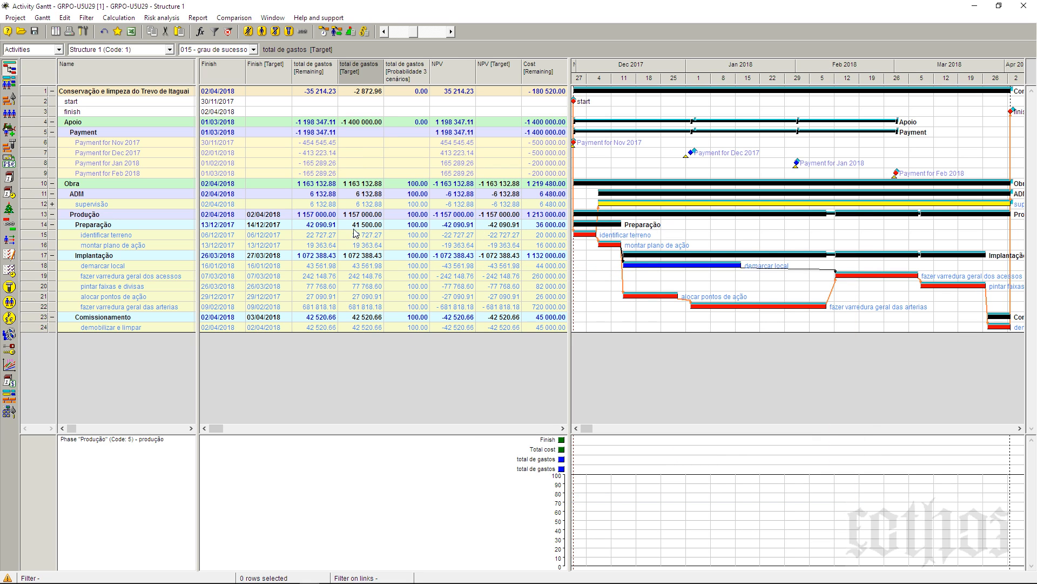
click(356, 226)
click(406, 225)
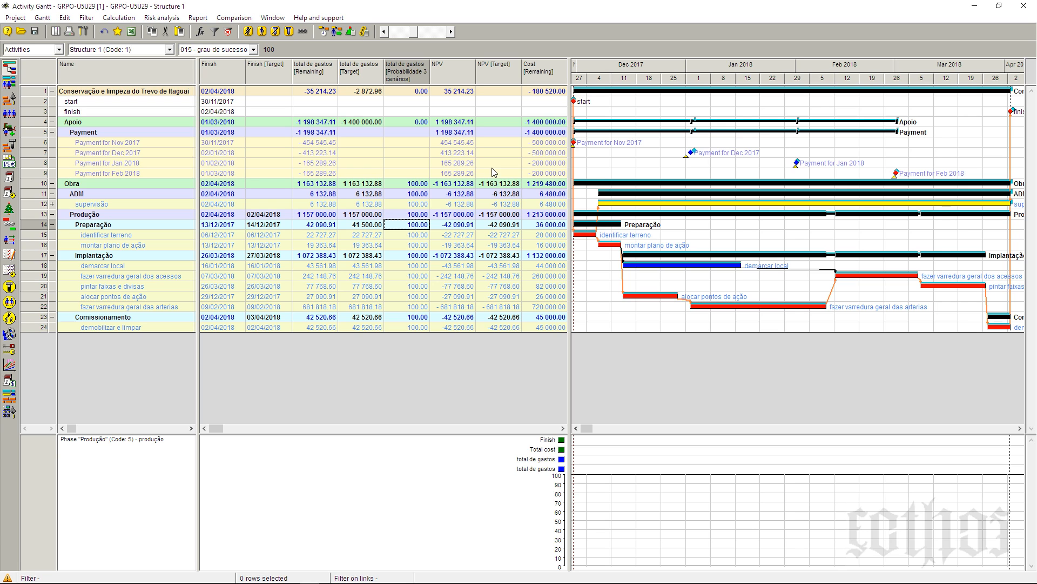
Set the critical schedule to Probable in the three scenarios settings and apply the settings to all versions.
click(162, 18)
mouse_move(171, 33)
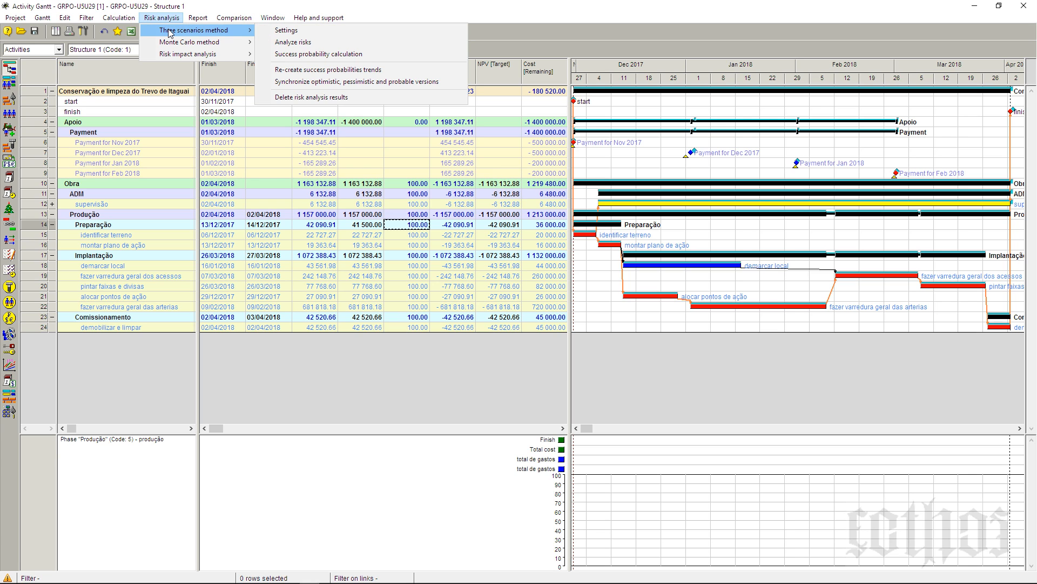
click(276, 31)
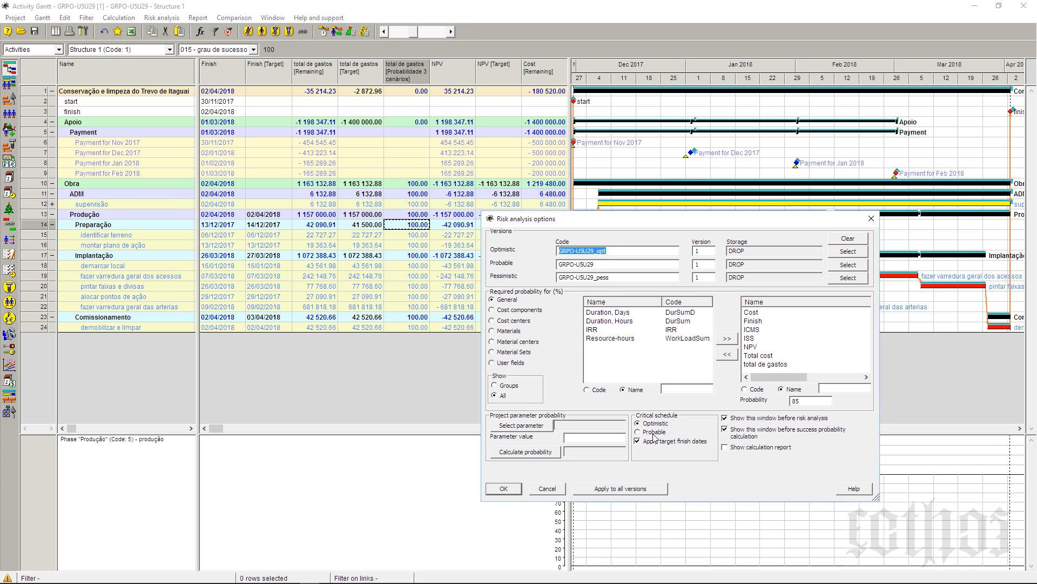
click(653, 433)
click(601, 492)
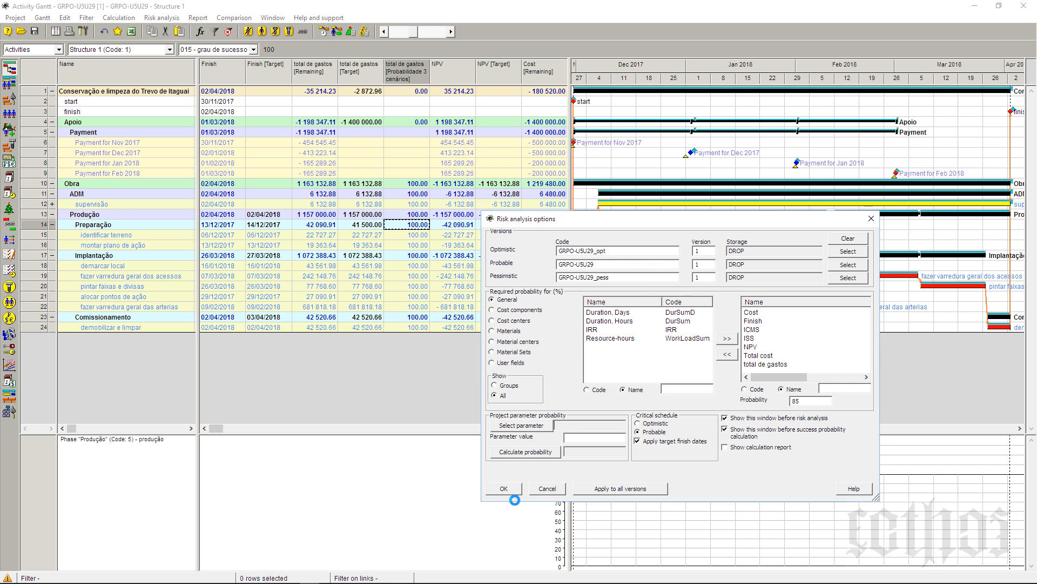
click(507, 491)
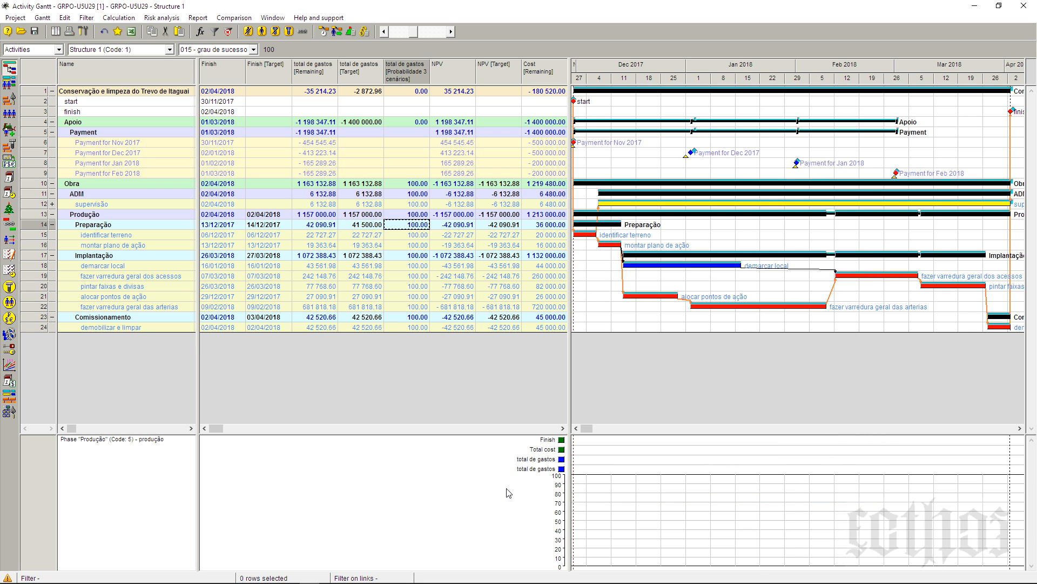
Analyze the risks with the Probable critical schedule and recalculate the success probability.
click(163, 17)
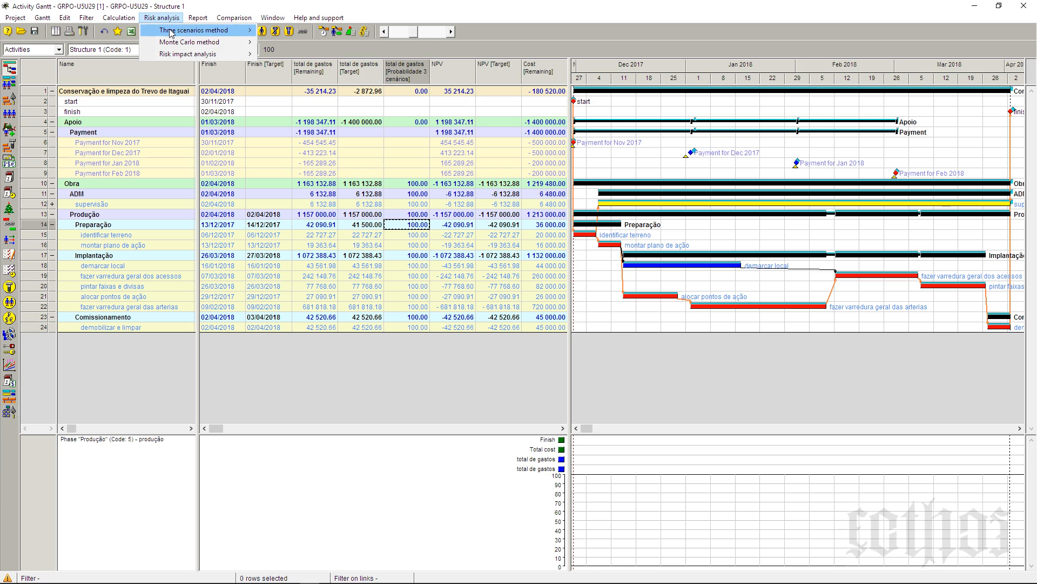
mouse_move(171, 33)
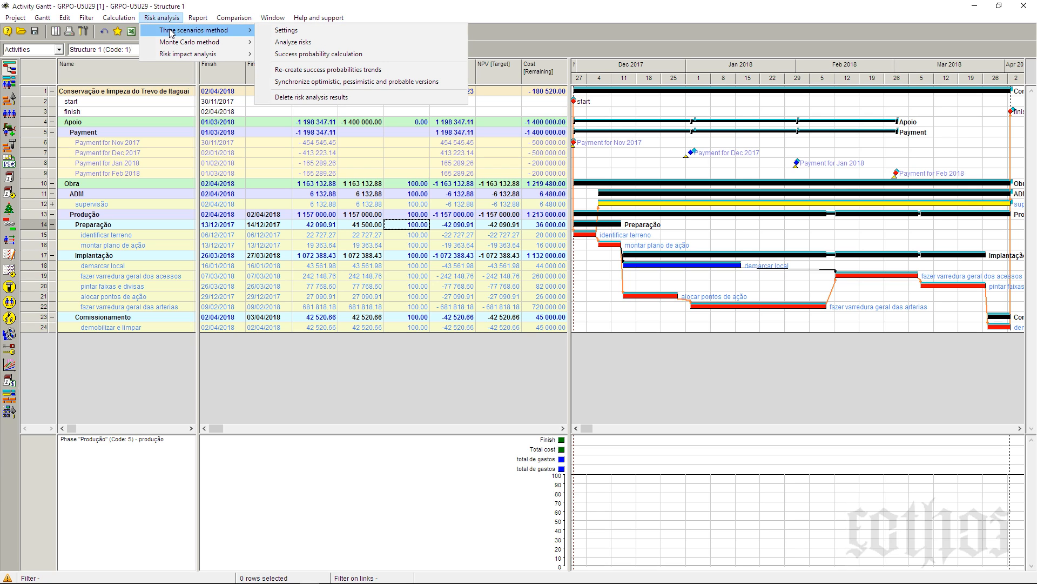
click(314, 51)
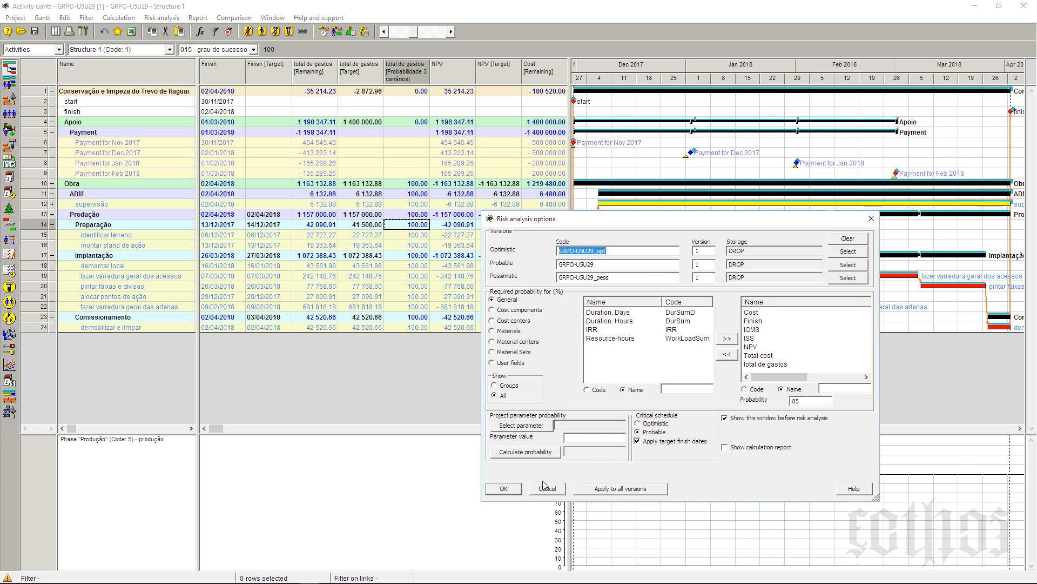
click(514, 488)
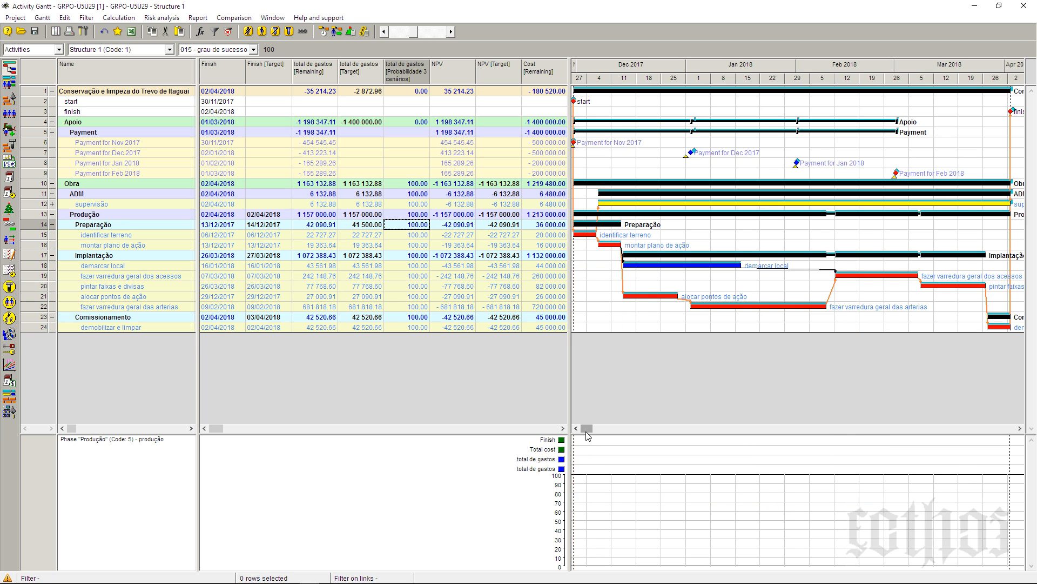
click(161, 18)
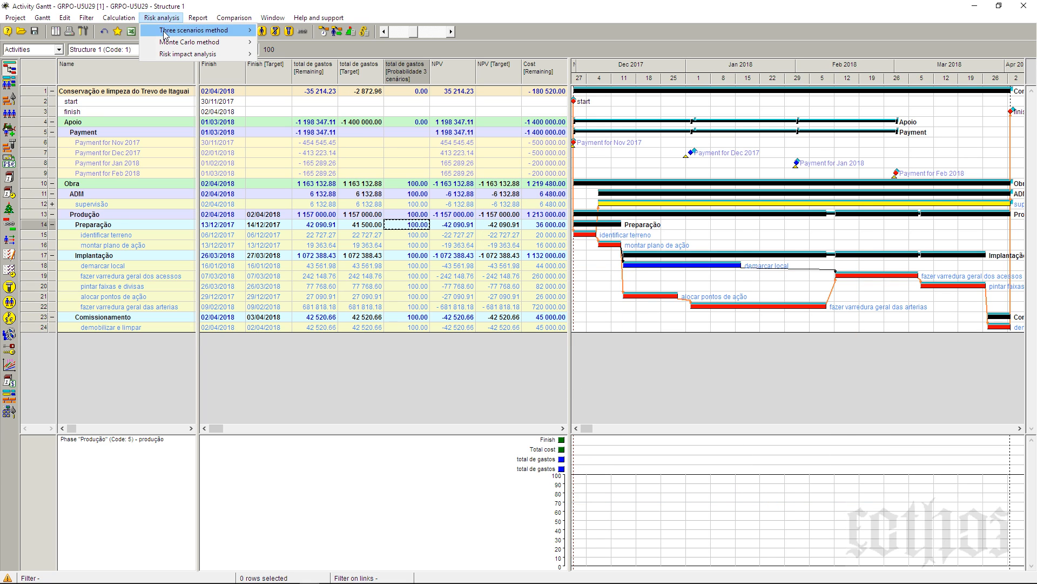
mouse_move(165, 32)
click(281, 53)
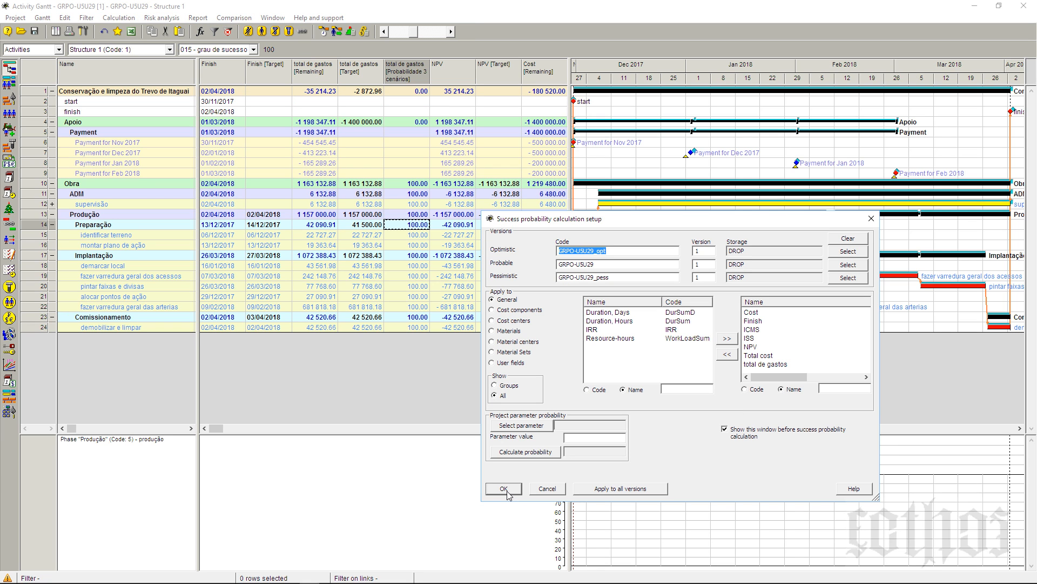
click(503, 489)
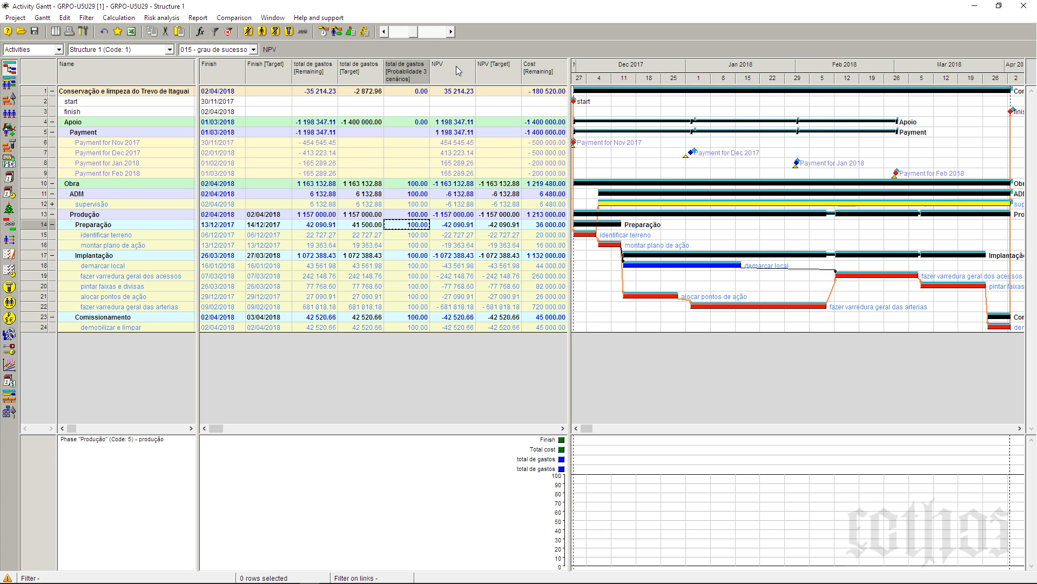
Review the layout "020 - lastros" and apply the layout "025 - VARIAÇÕES GERAIS".
click(545, 75)
click(215, 50)
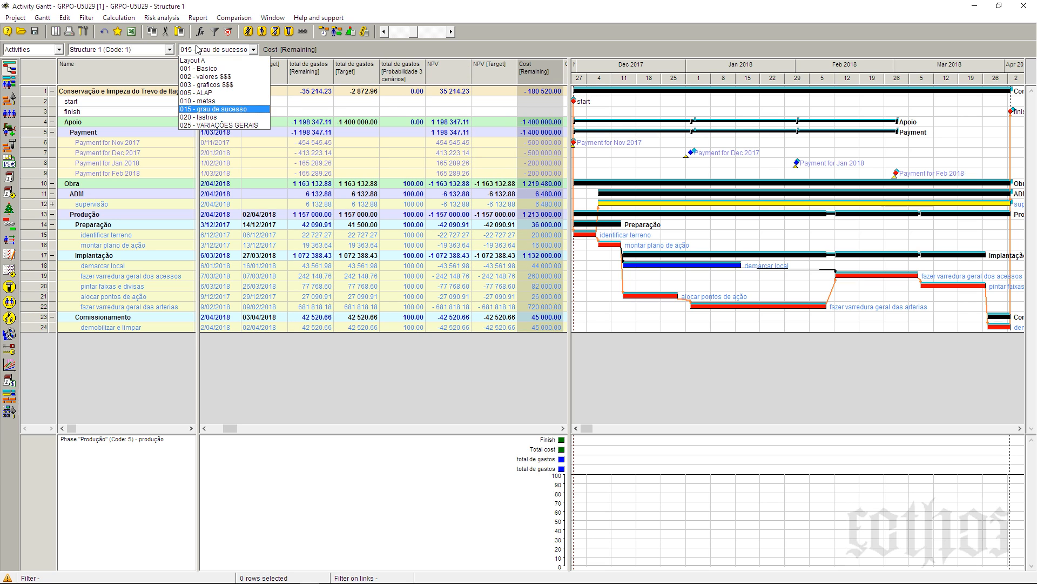
click(203, 117)
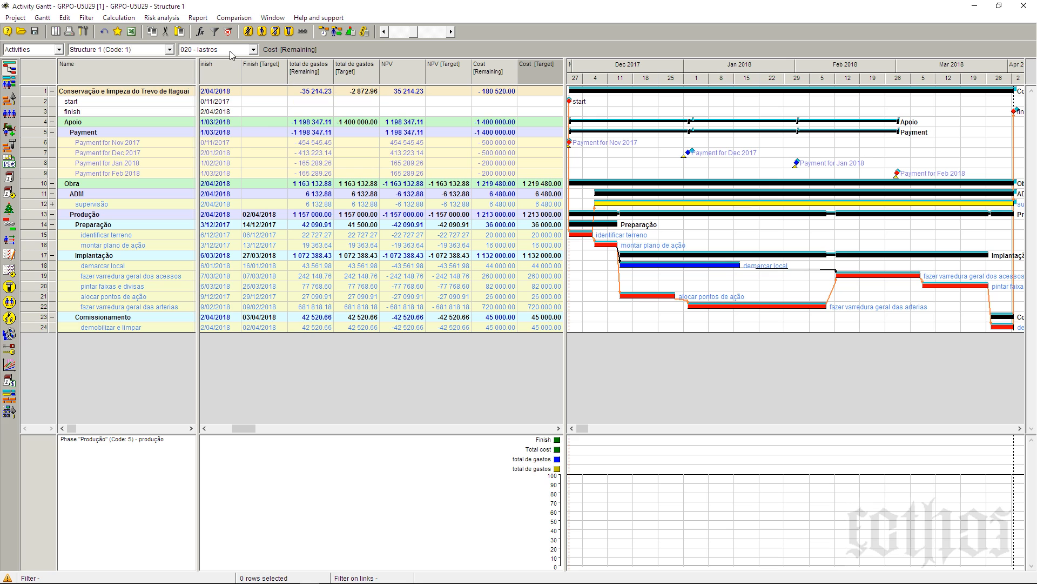
click(230, 52)
click(246, 125)
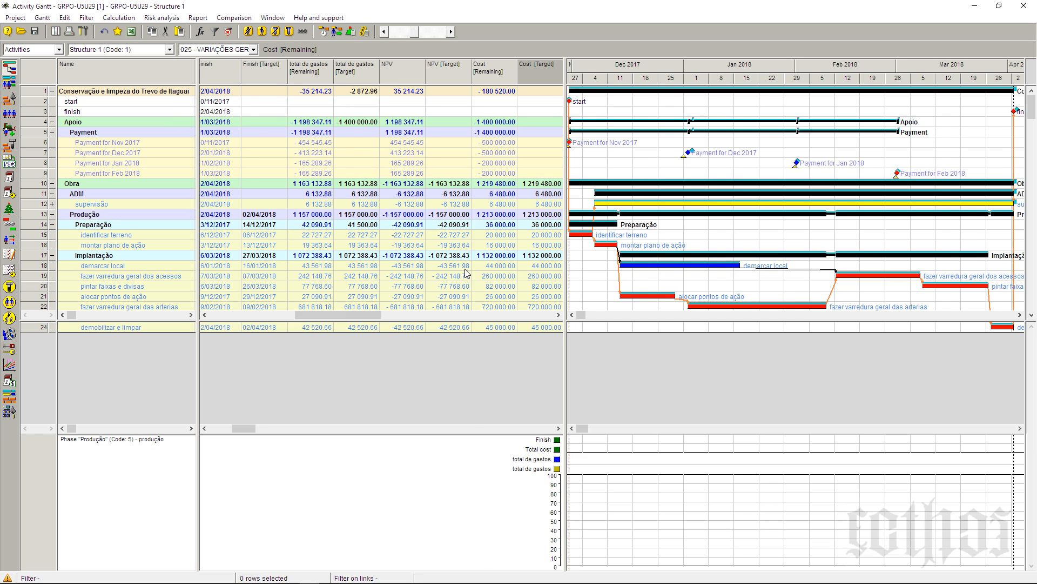